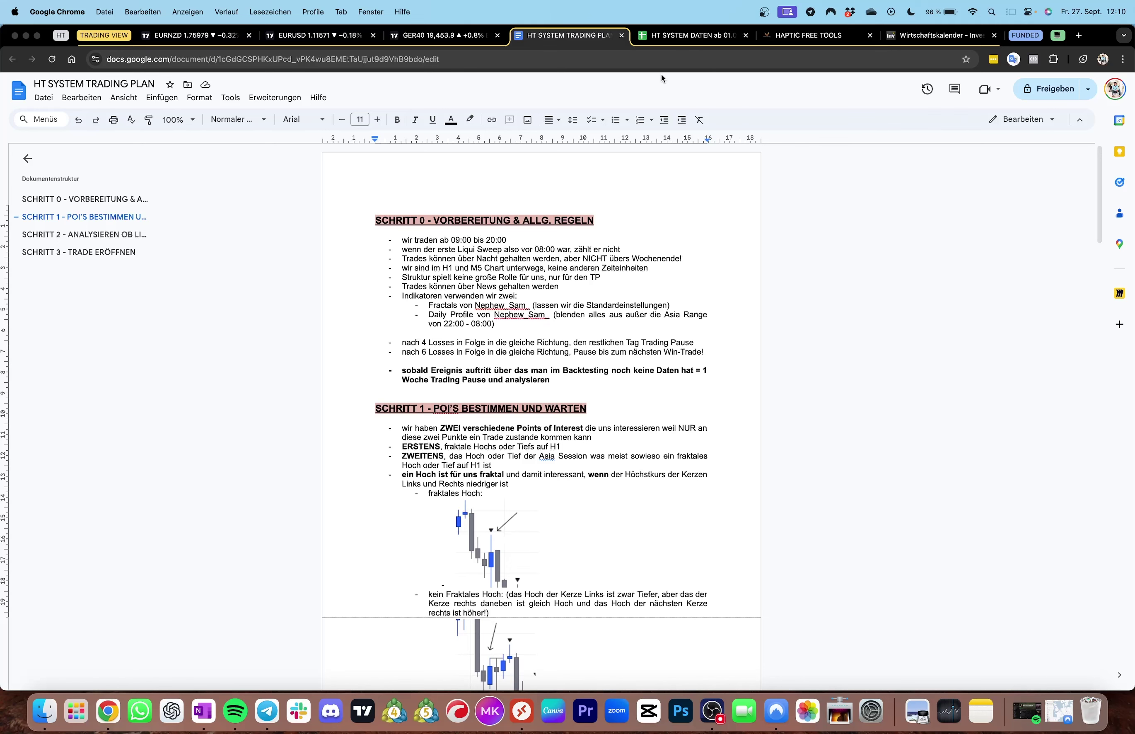
Review the trading statistics overview, glance at the trading plan and GER40 chart, and inspect the total profit and average weekly profit cells
click(668, 35)
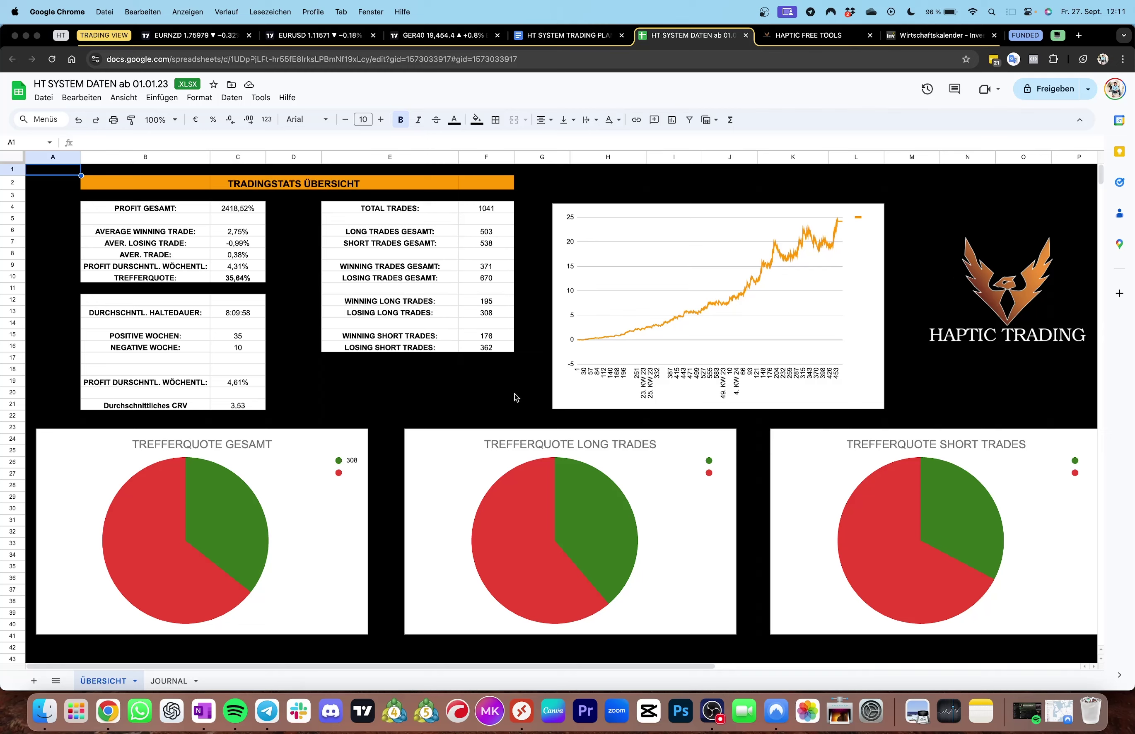
click(567, 35)
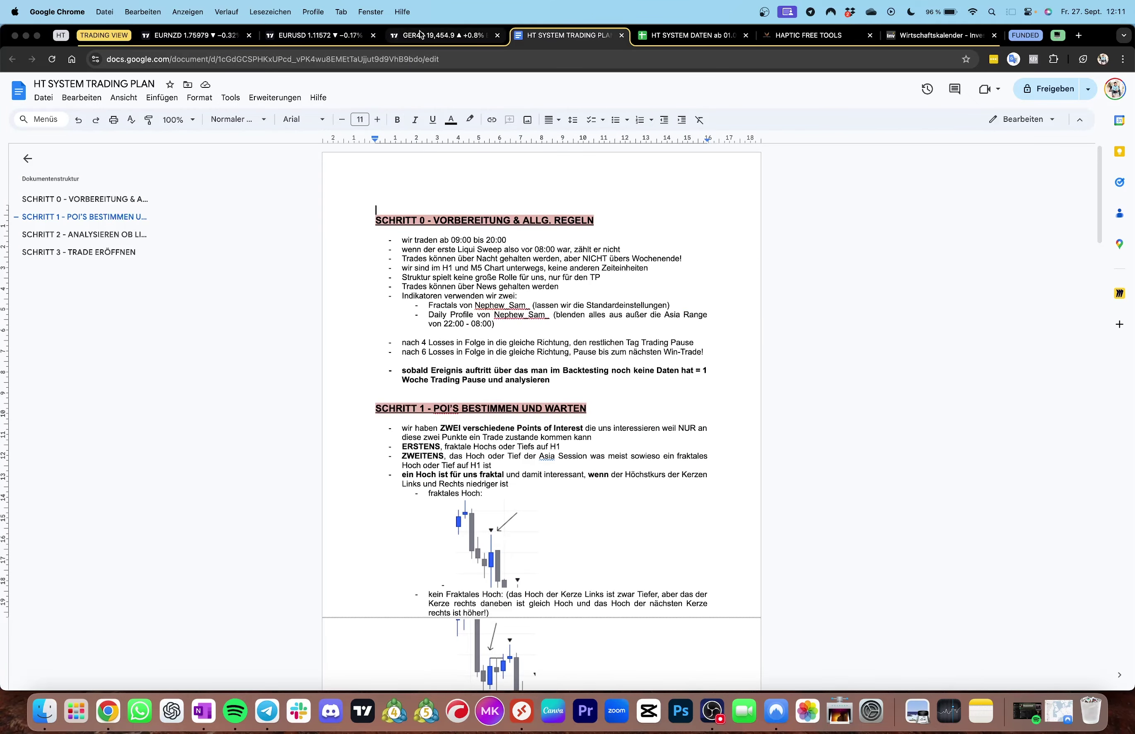
click(444, 35)
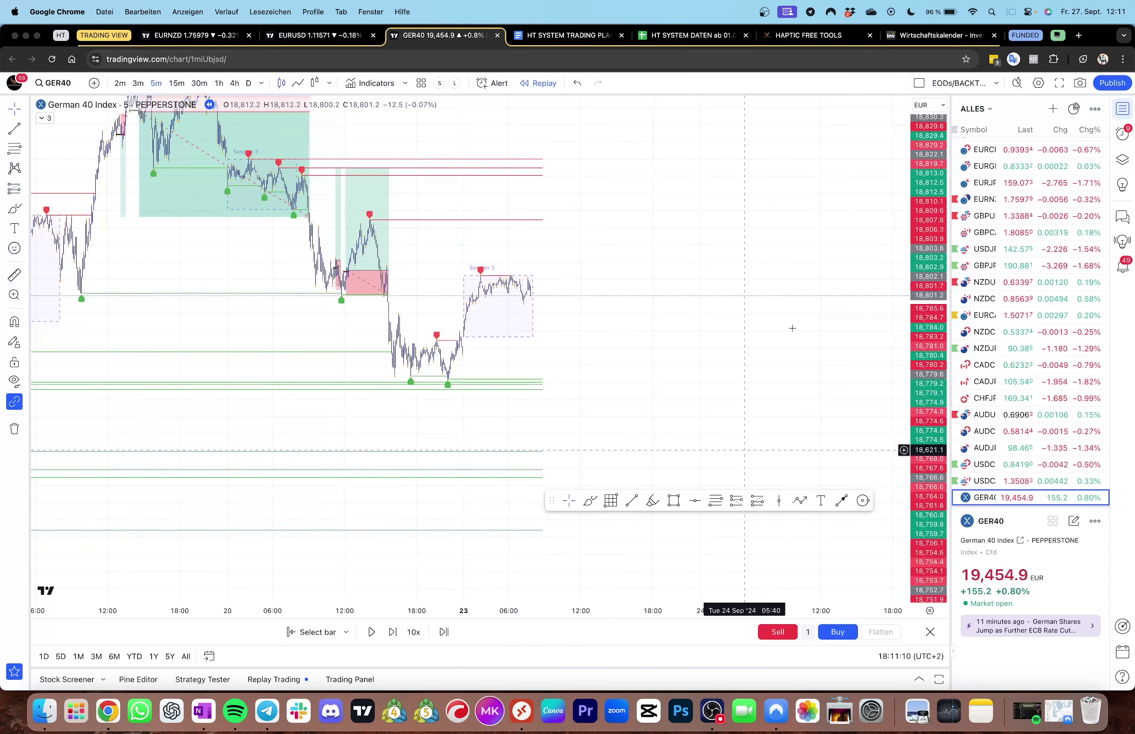
click(659, 38)
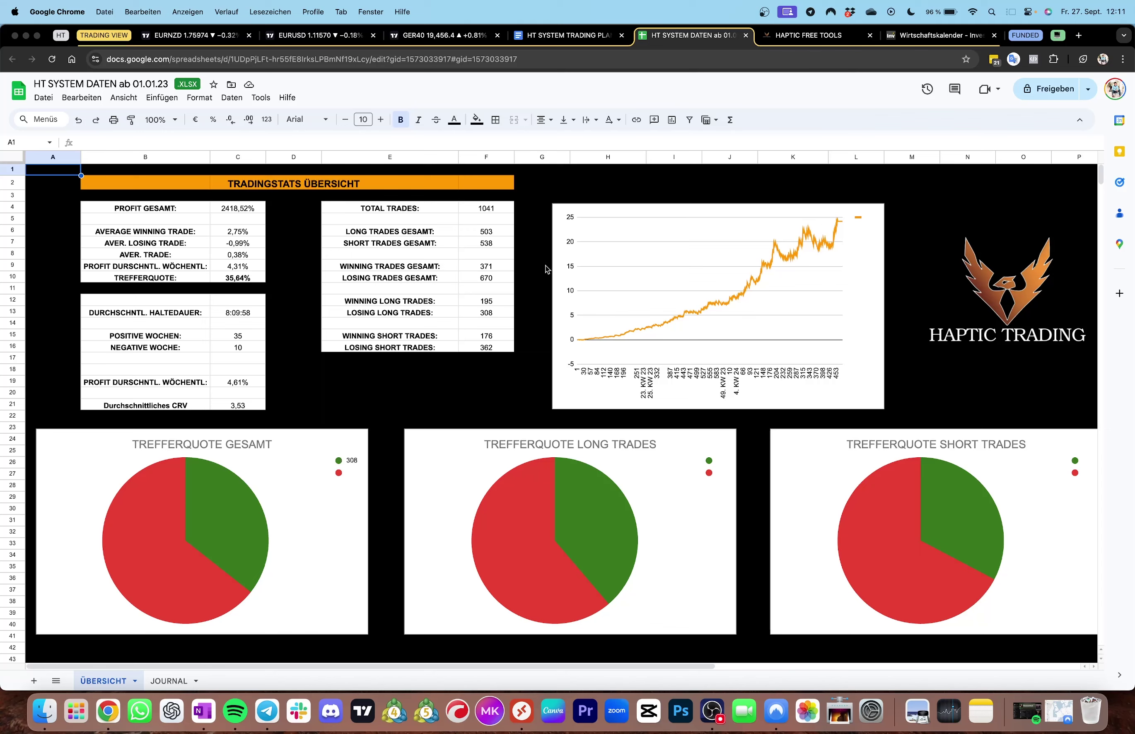
click(245, 210)
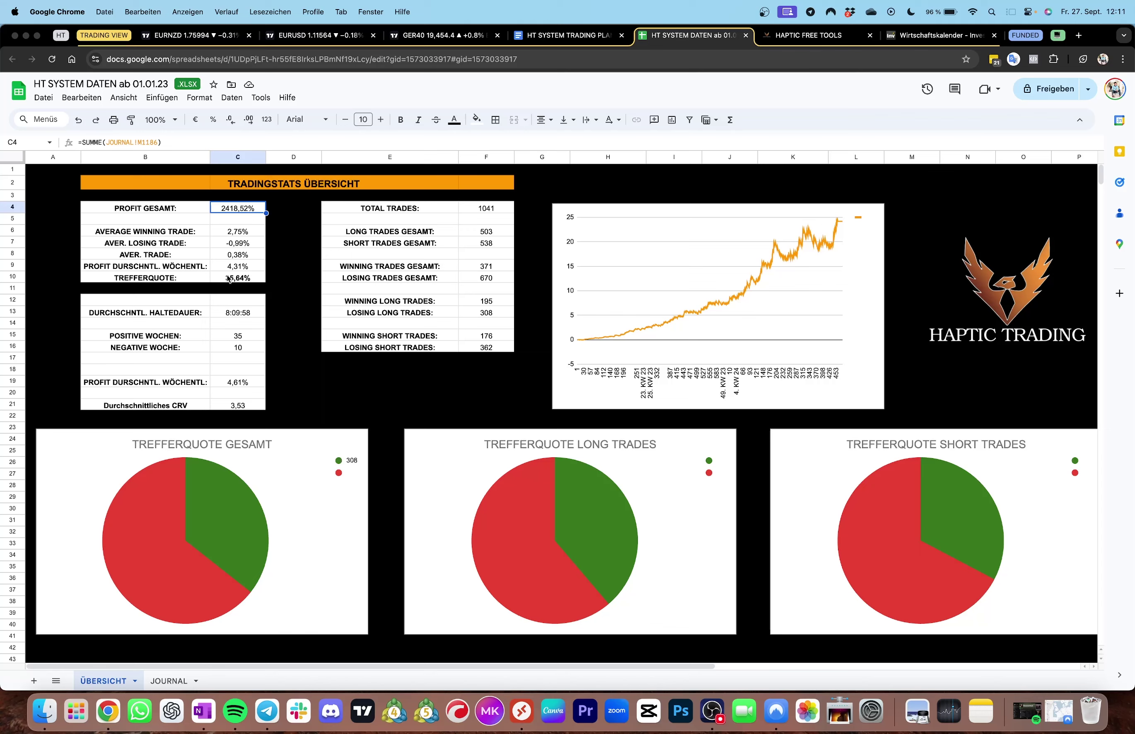
click(232, 383)
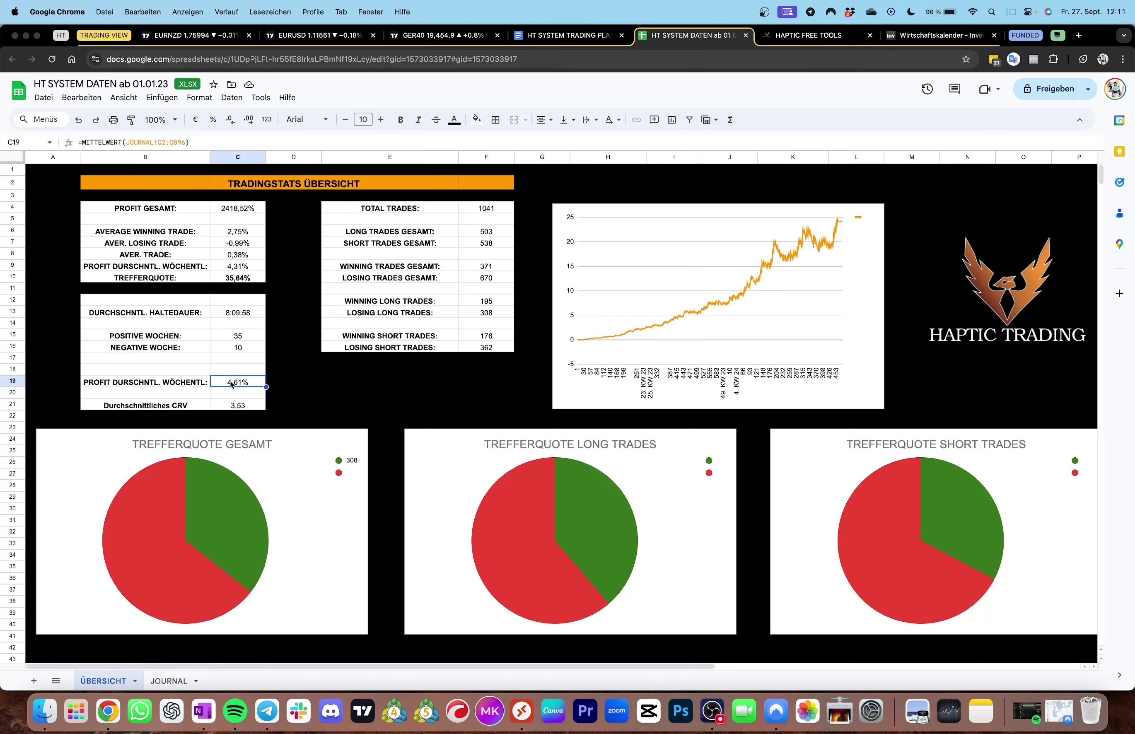
Open the JOURNAL sheet and find the most recent trades recorded in September 2024
click(169, 680)
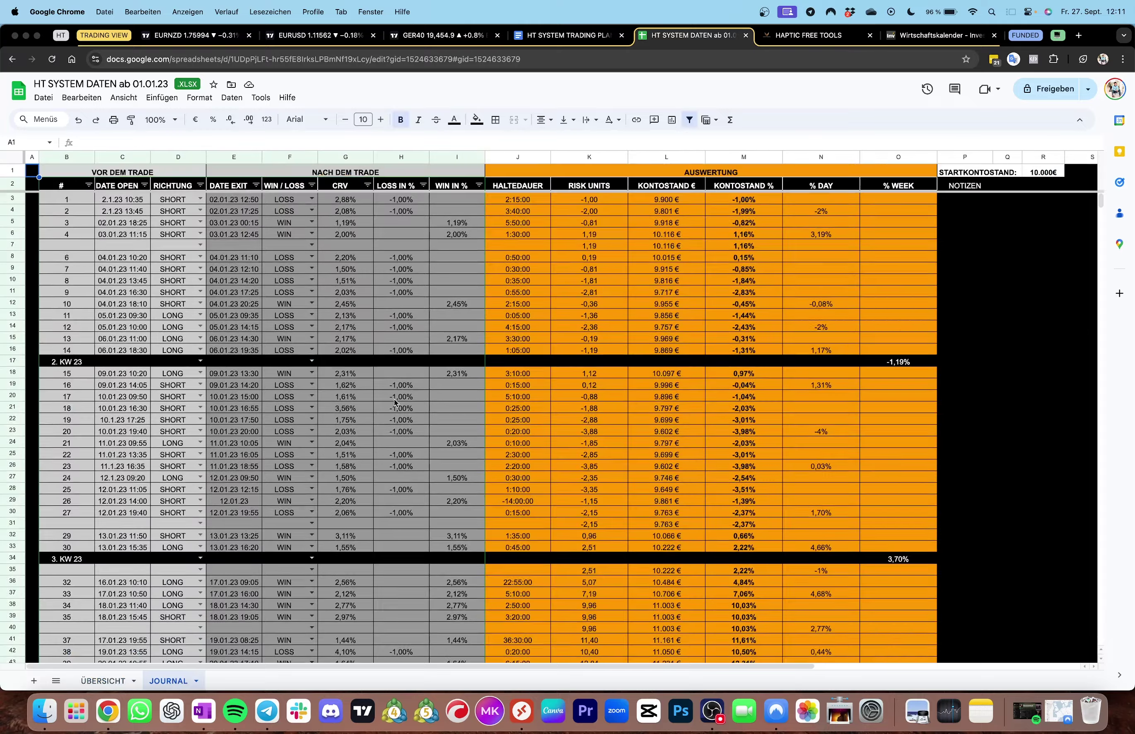
scroll(394, 398, down, 20)
scroll(381, 392, down, 20)
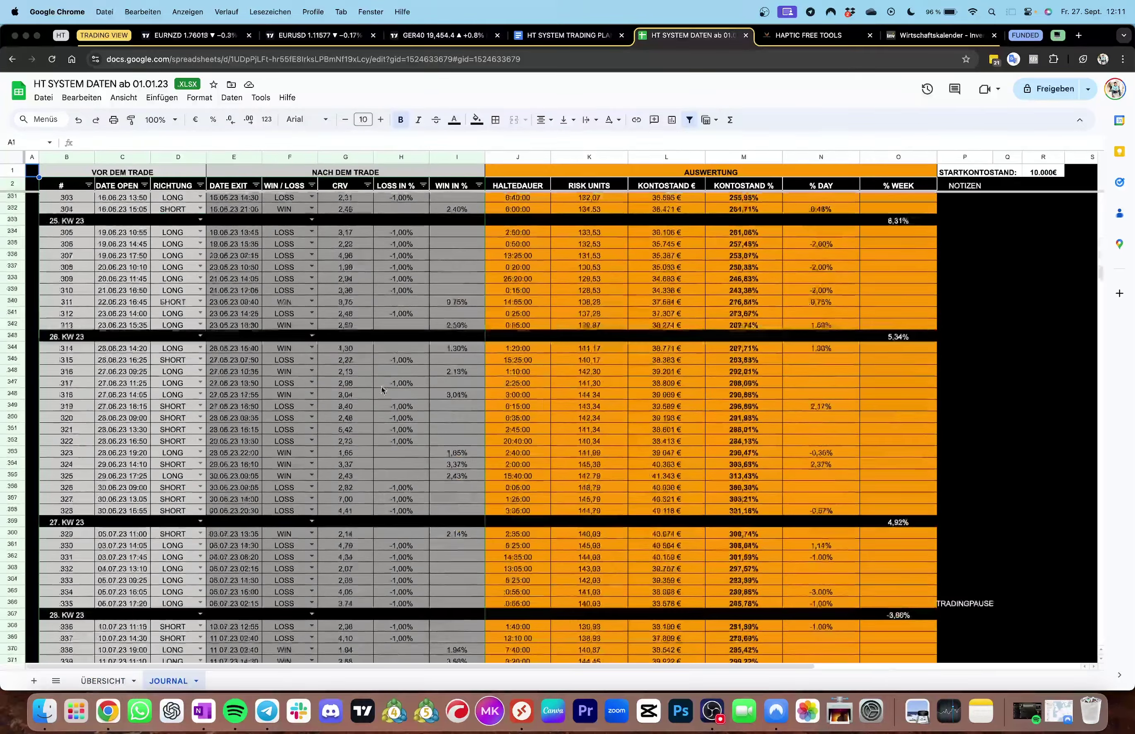
scroll(324, 398, down, 20)
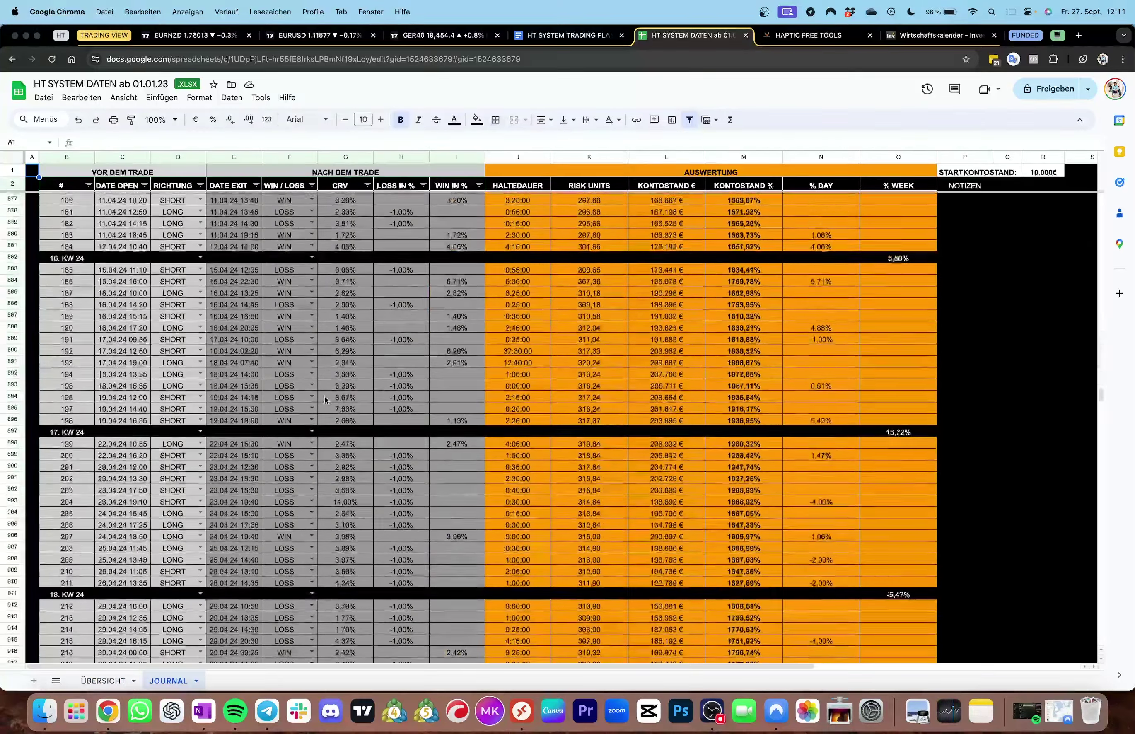
scroll(326, 395, down, 15)
scroll(265, 388, up, 15)
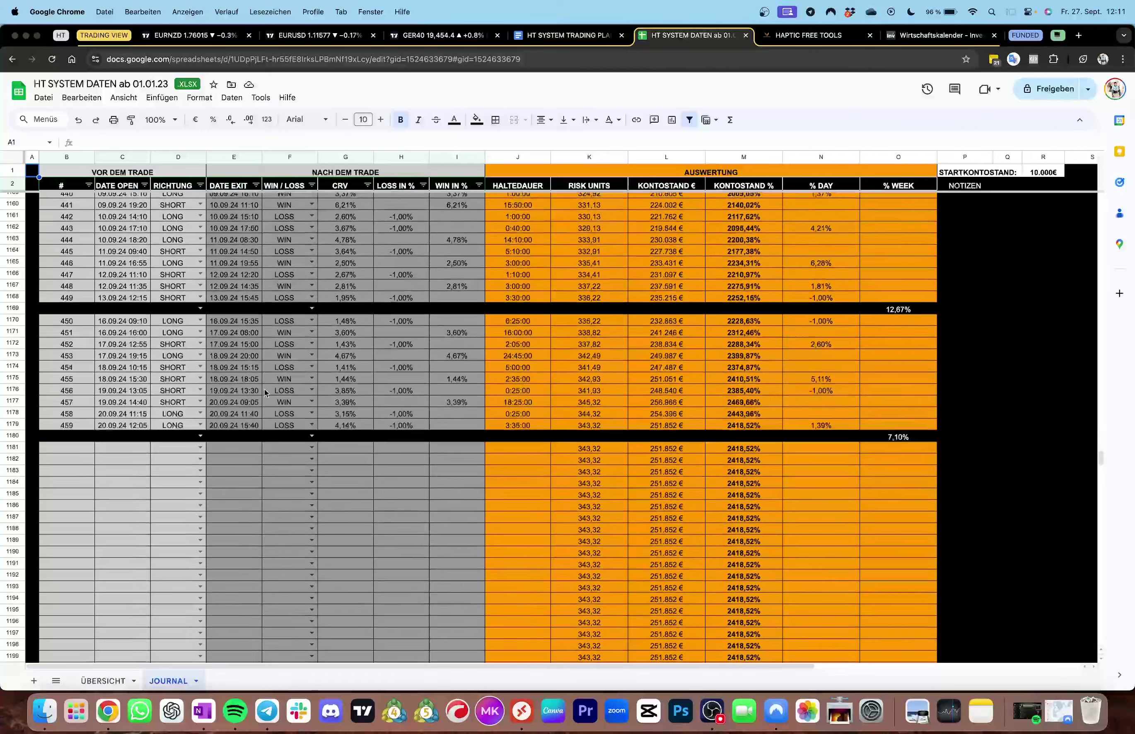
scroll(115, 359, down, 1)
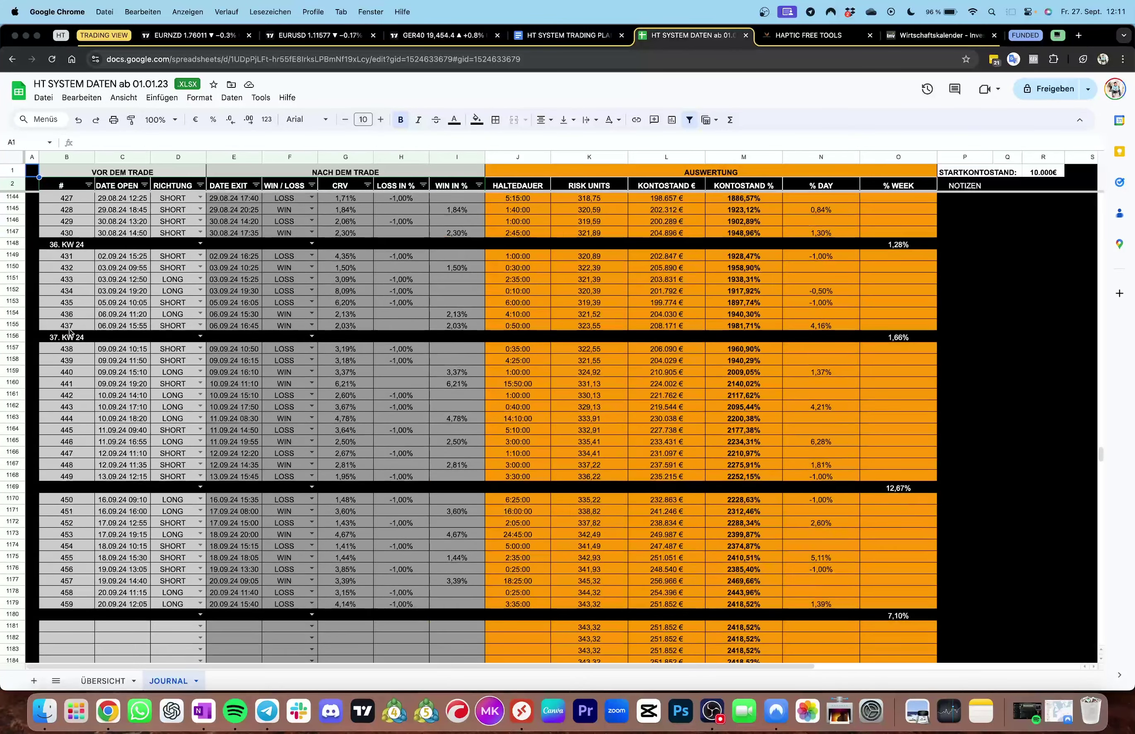
Copy the 37. KW 24 label into the blank week row below trade 449 (B1169) and change it to 38. KW 24
click(74, 338)
click(59, 488)
text(37. KW 24)
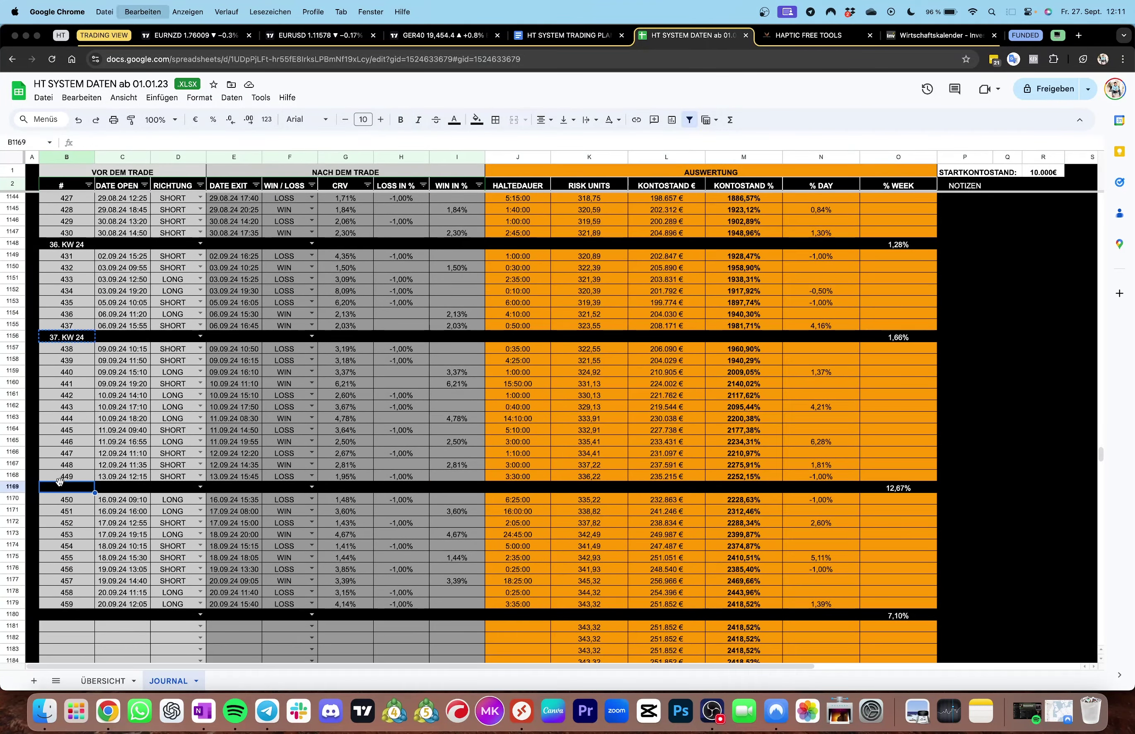
double_click(58, 489)
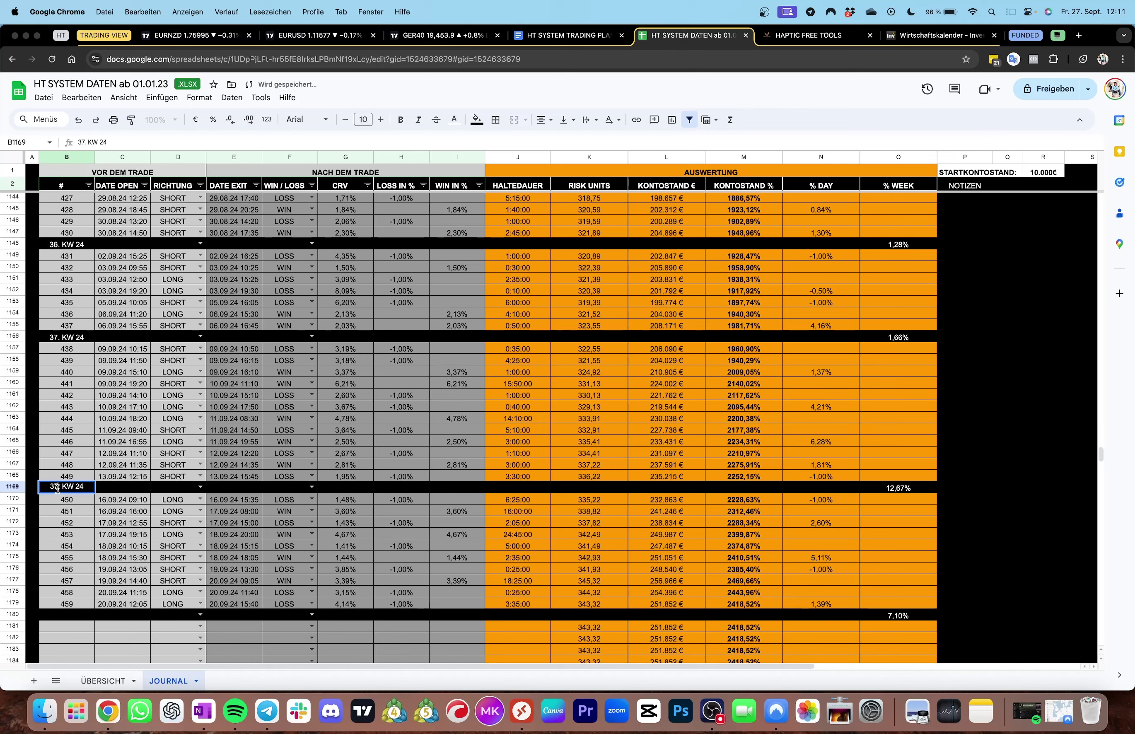
click(58, 490)
key(BackSpace)
text(8)
key(Return)
Copy the 38. KW 24 label into the week row below trade 459 (B1180) and change it to 39. KW 24
key(Up)
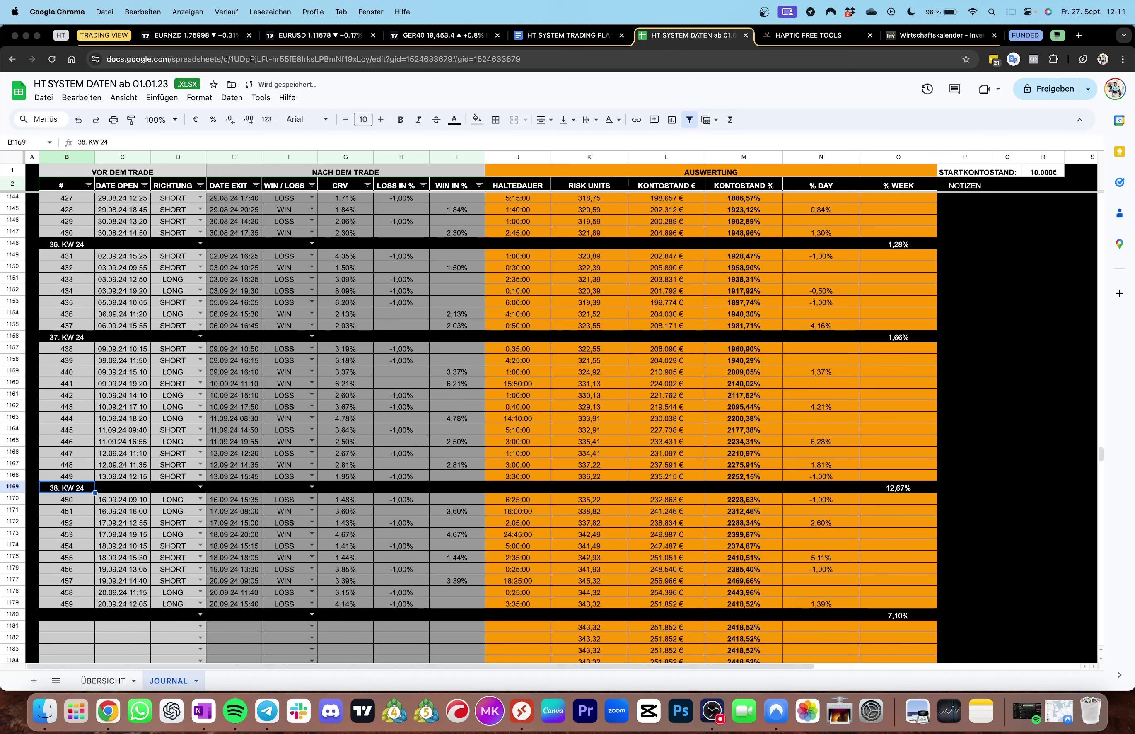
key(super+c)
key(Down)
key(Down)
key(Down)
key(Down)
key(Down)
key(Down)
key(Down)
key(Down)
key(Down)
key(Down)
key(Down)
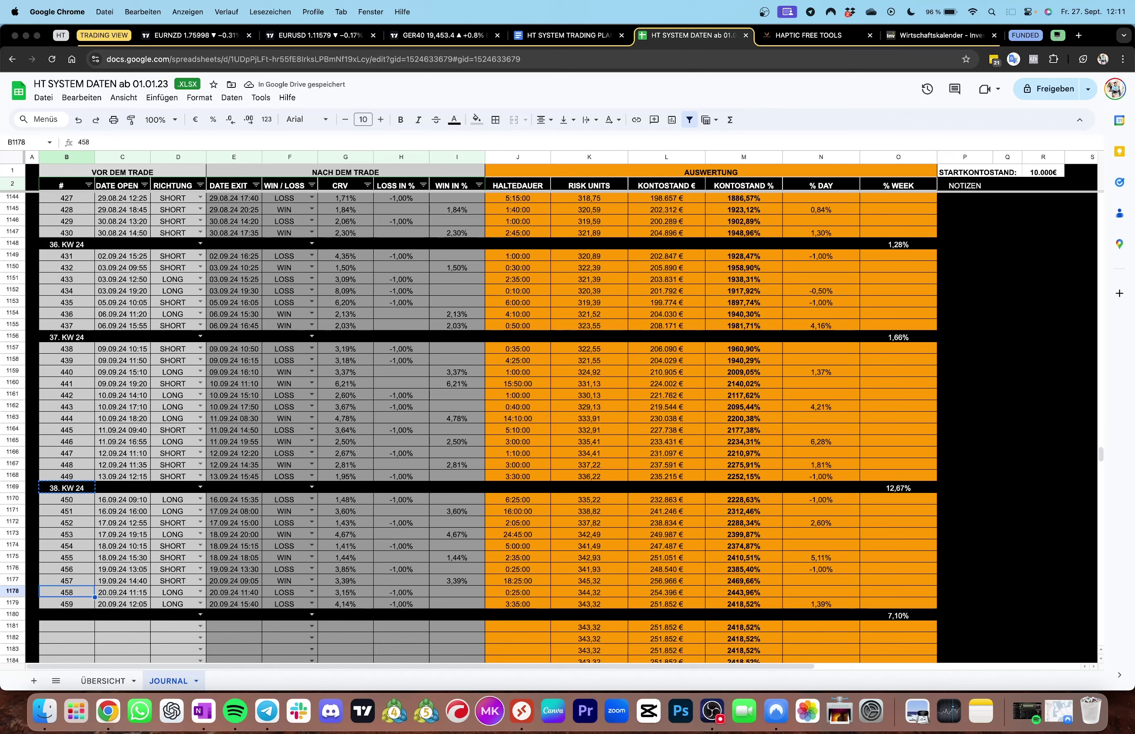
key(super+v)
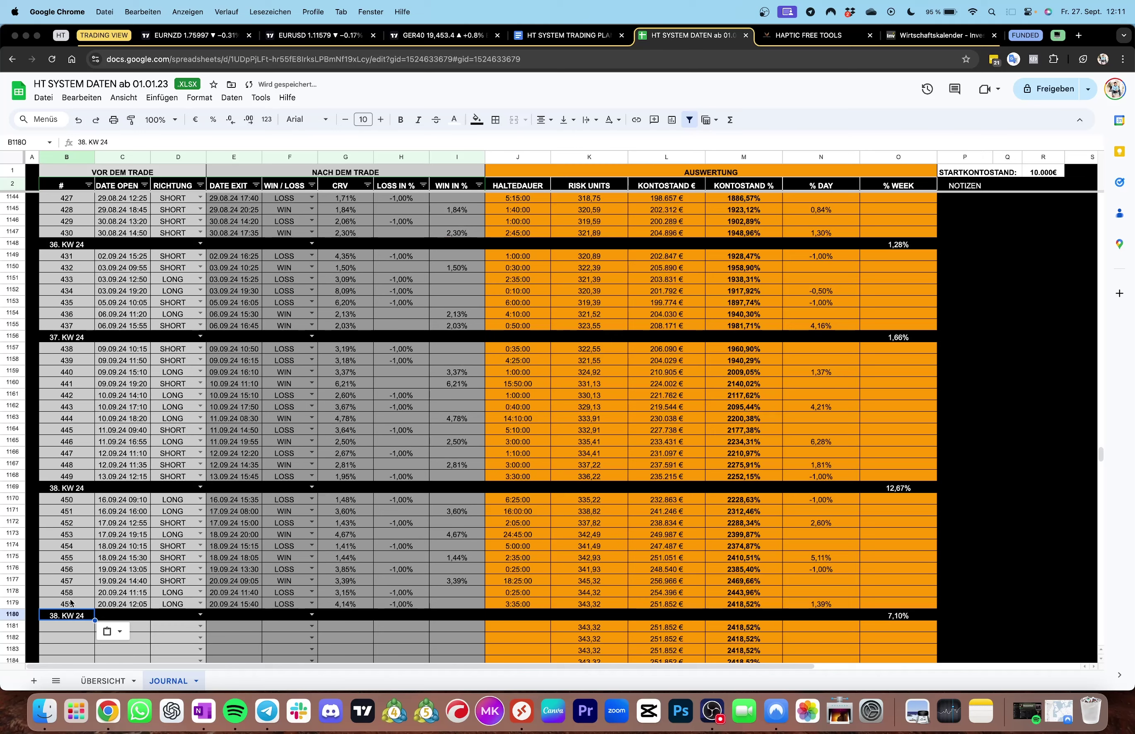
double_click(58, 613)
key(BackSpace)
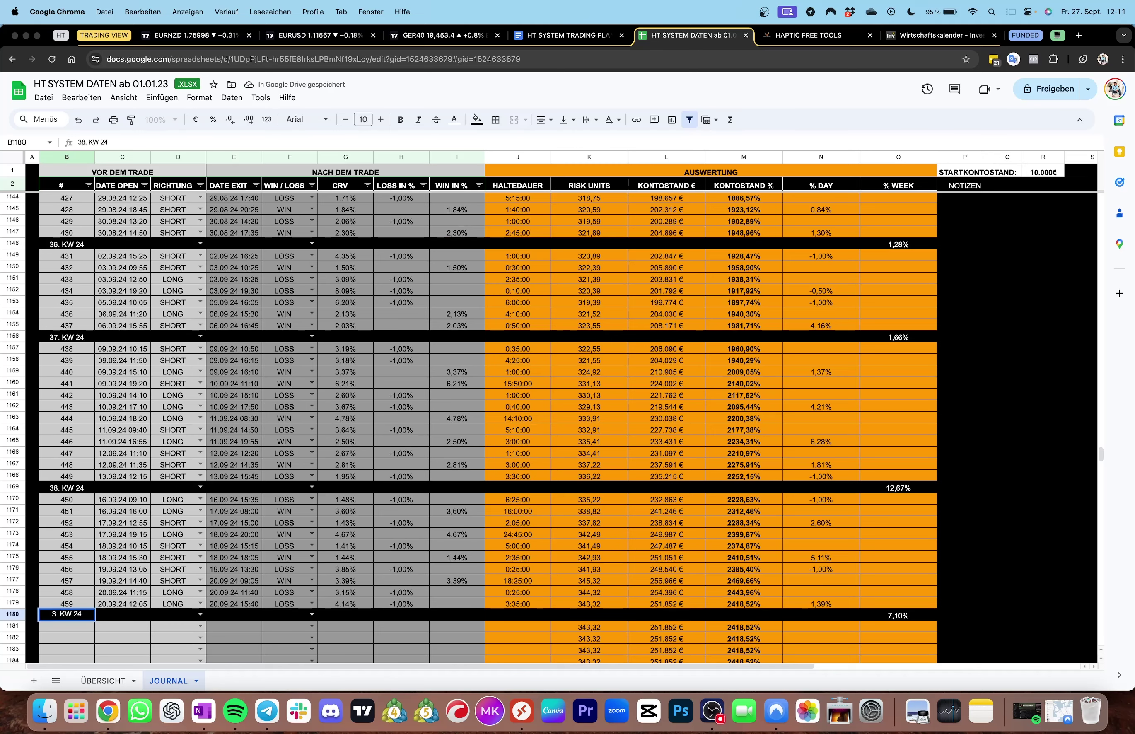
text(9)
key(Return)
Inspect the weekly percentage cells of the last two week rows and select the empty entry range B1181:I1189
scroll(515, 494, down, 5)
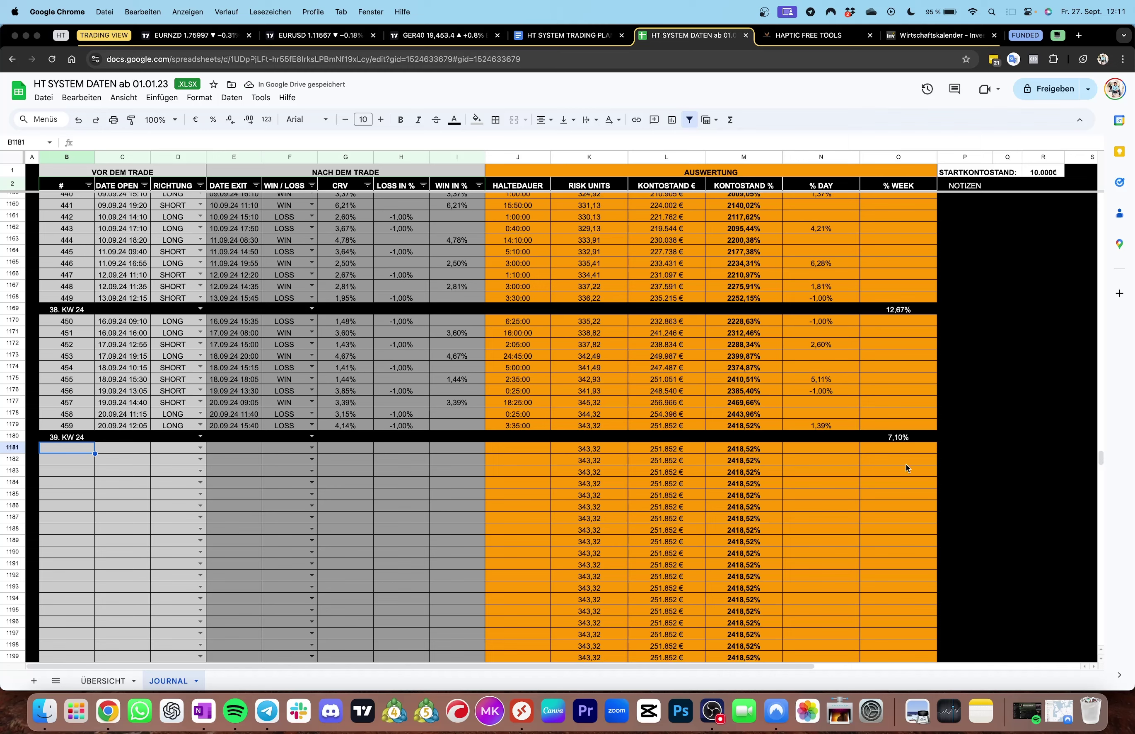
click(894, 437)
click(896, 309)
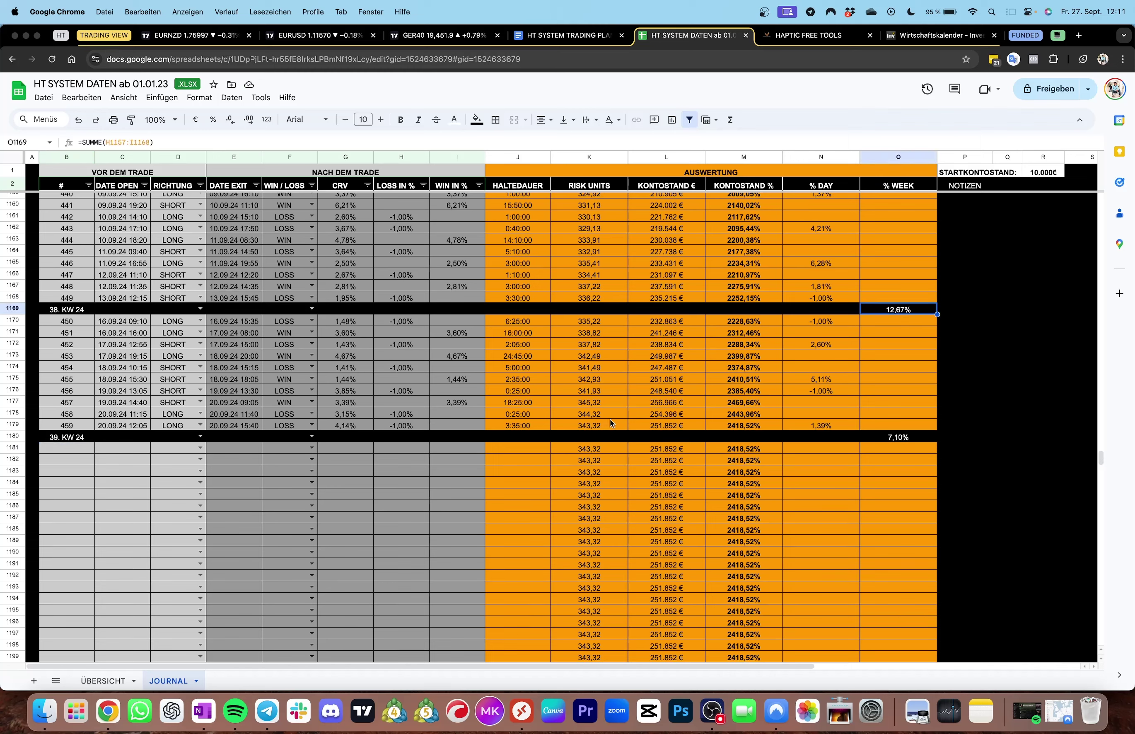
scroll(315, 436, down, 1)
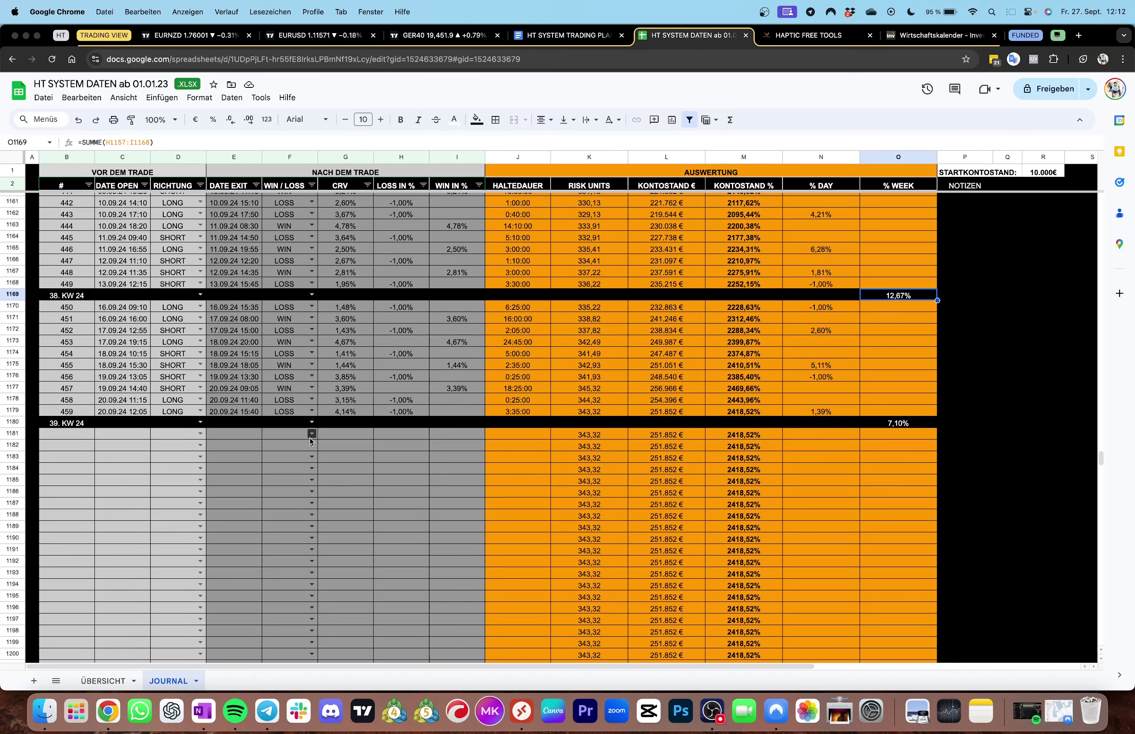
click(58, 433)
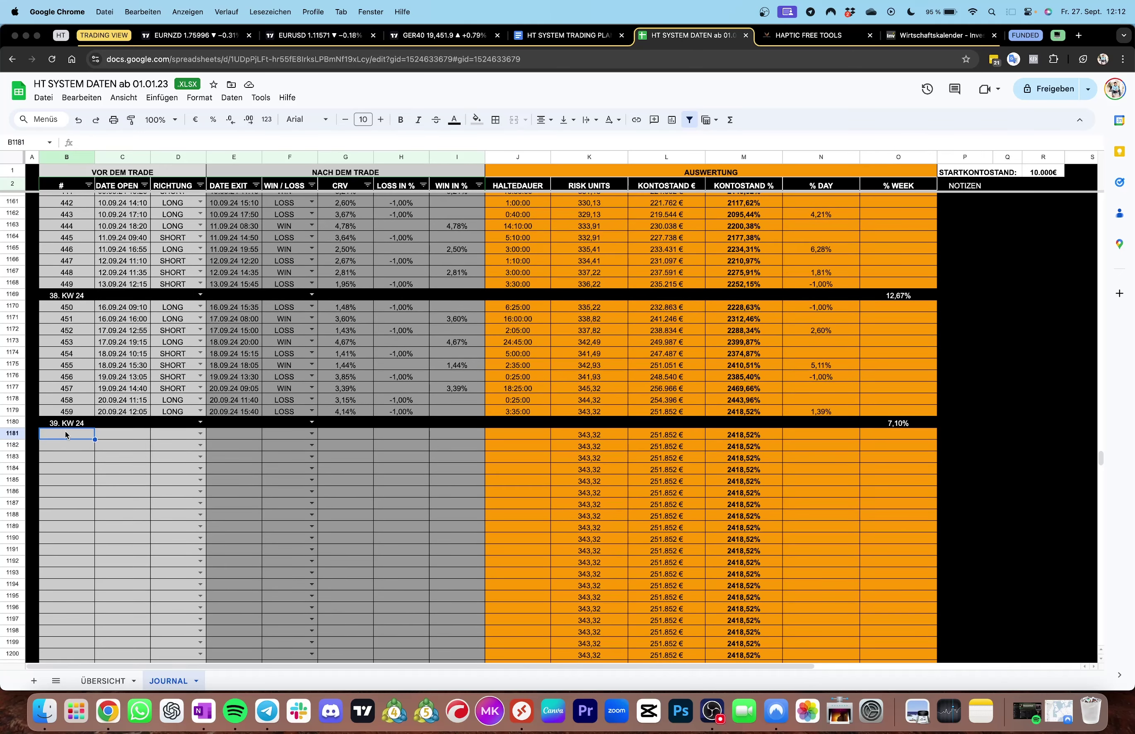
drag(69, 434, 466, 528)
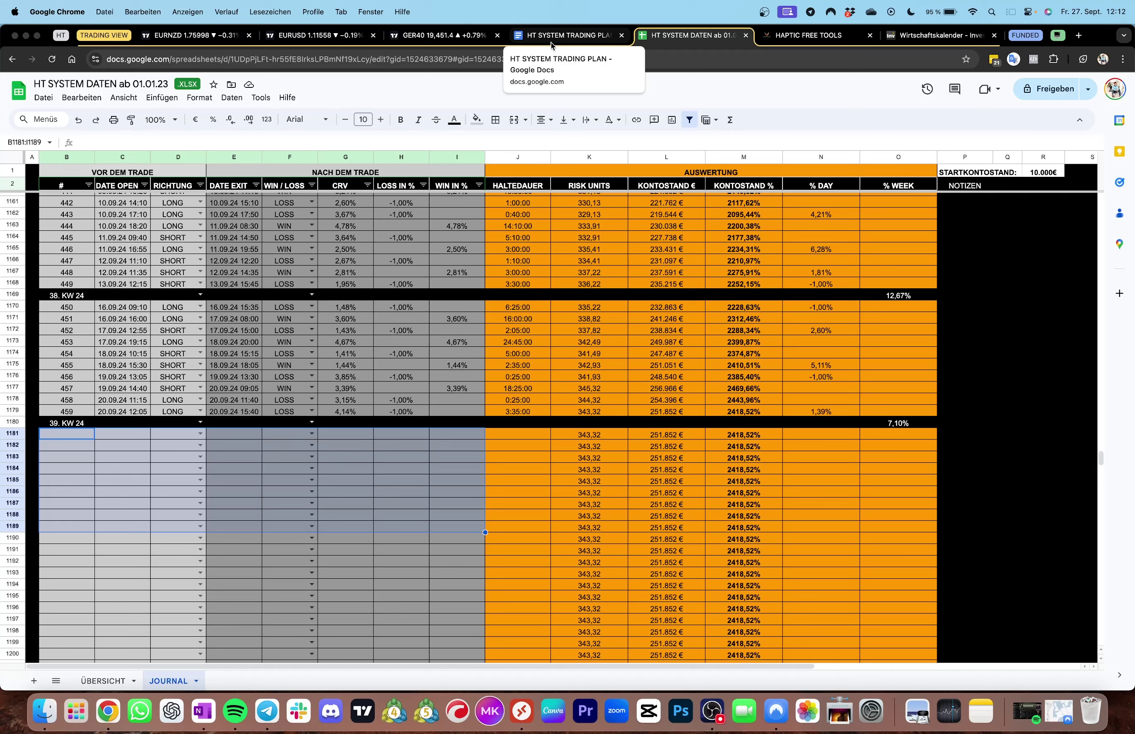
Switch to the HAPTIC FREE TOOLS page and expand the explanatory video section of the Haptic H1 Liquidity Lines Decoder
click(810, 35)
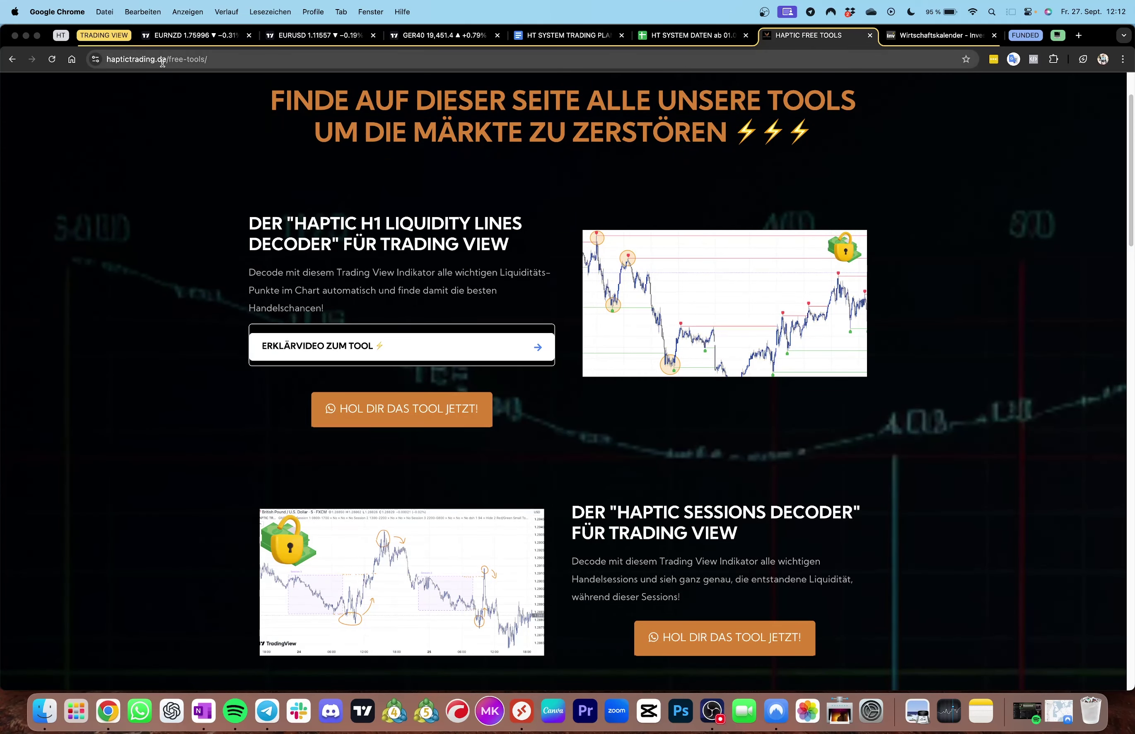
scroll(278, 260, down, 1)
scroll(278, 260, down, 3)
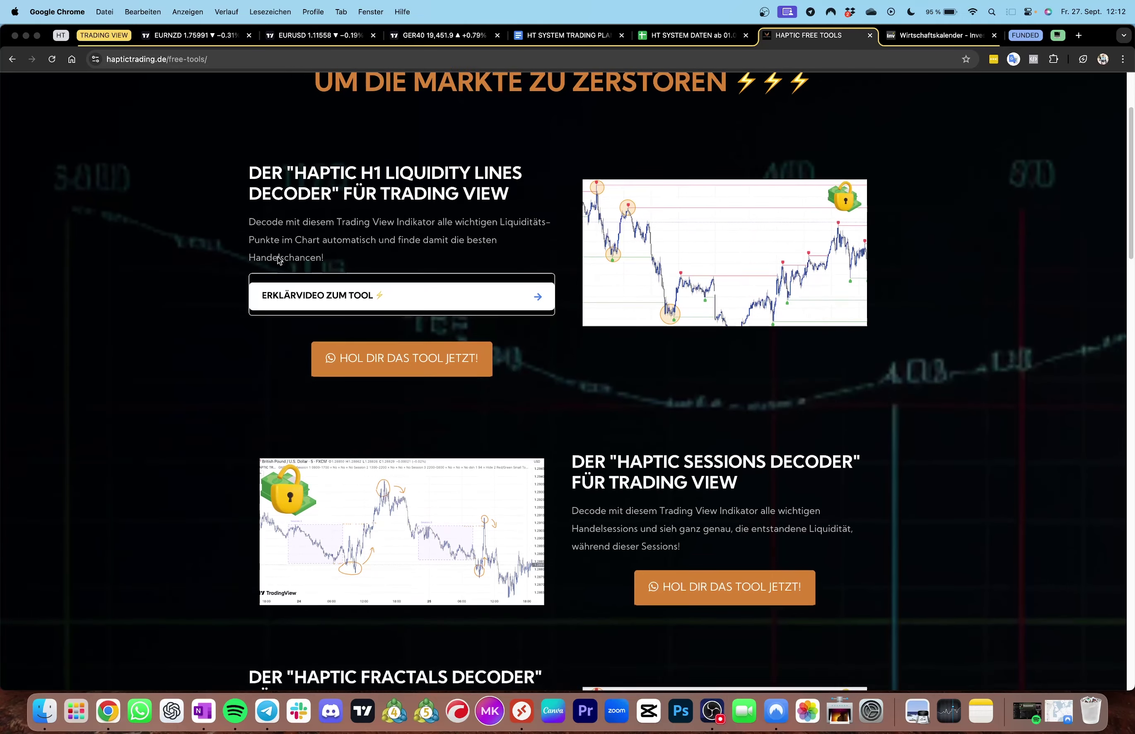
drag(395, 143, 337, 159)
click(310, 149)
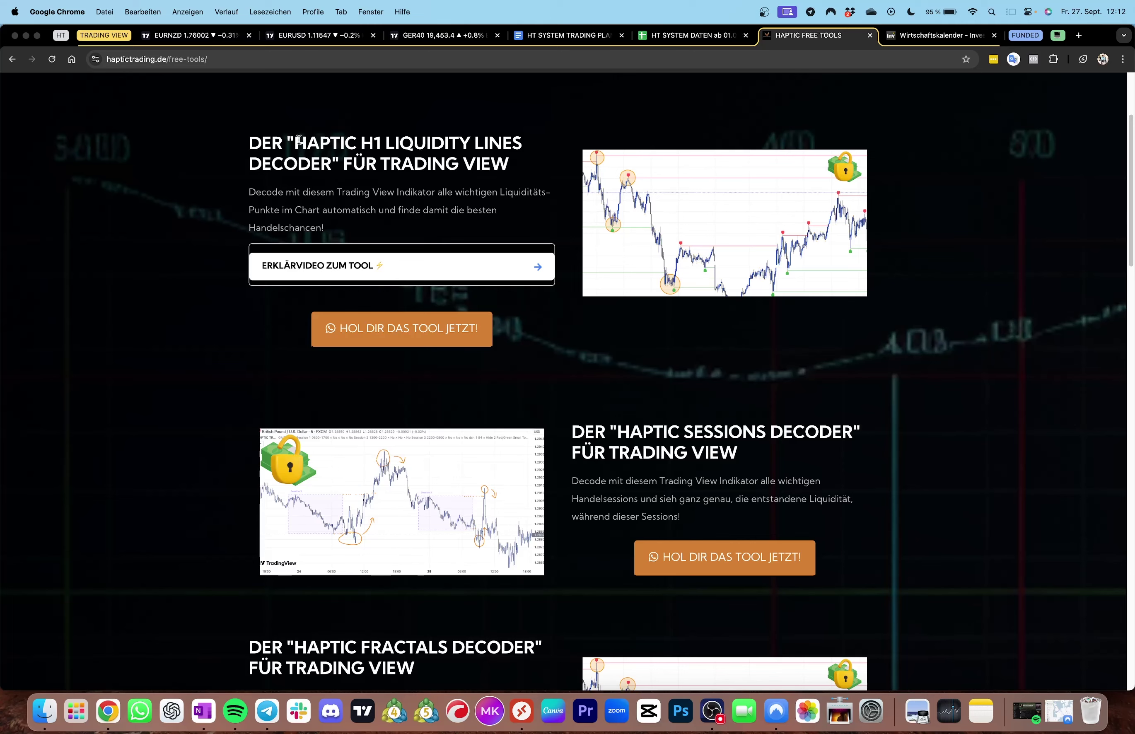
drag(290, 139, 346, 164)
scroll(376, 181, down, 2)
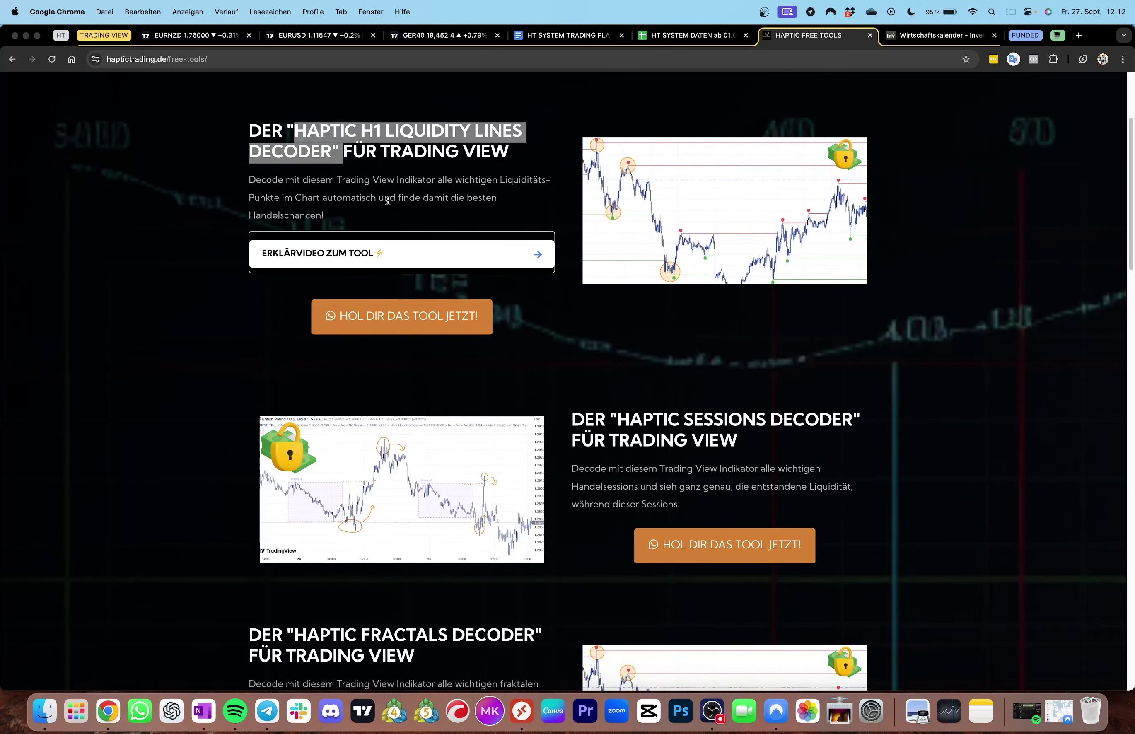
click(390, 228)
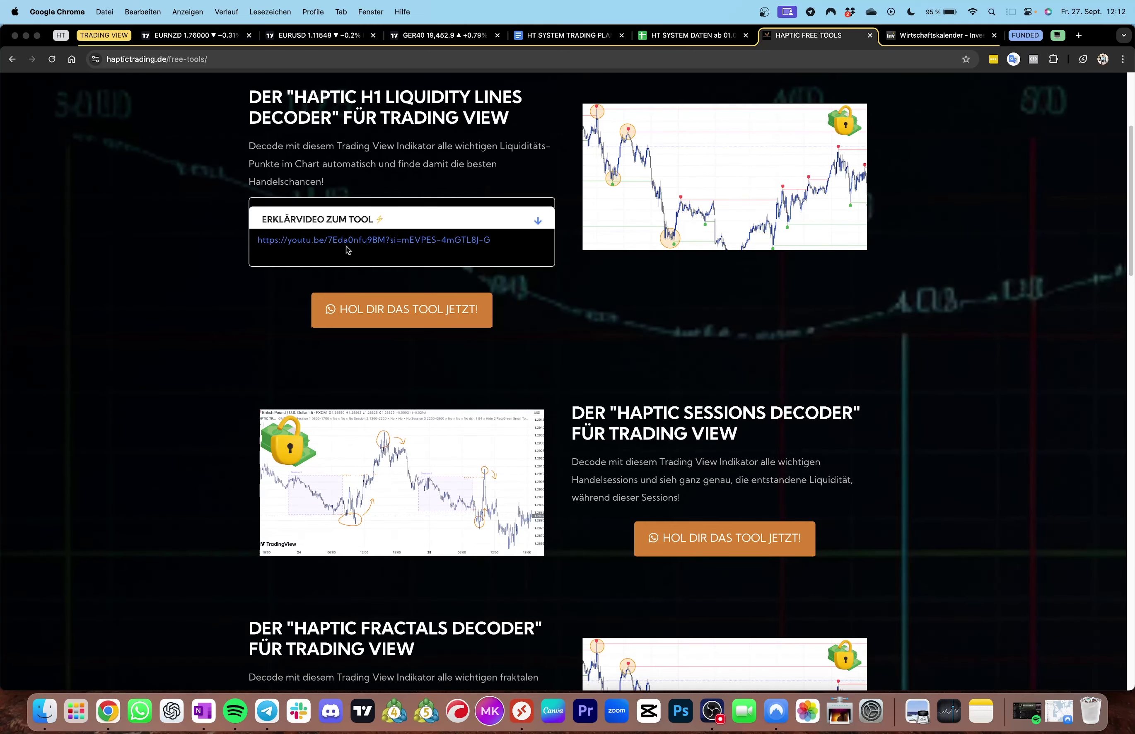
Find the Haptic Sessions Decoder entry, look at the sessions on the GER40 chart, and return to the free tools page
scroll(501, 286, down, 5)
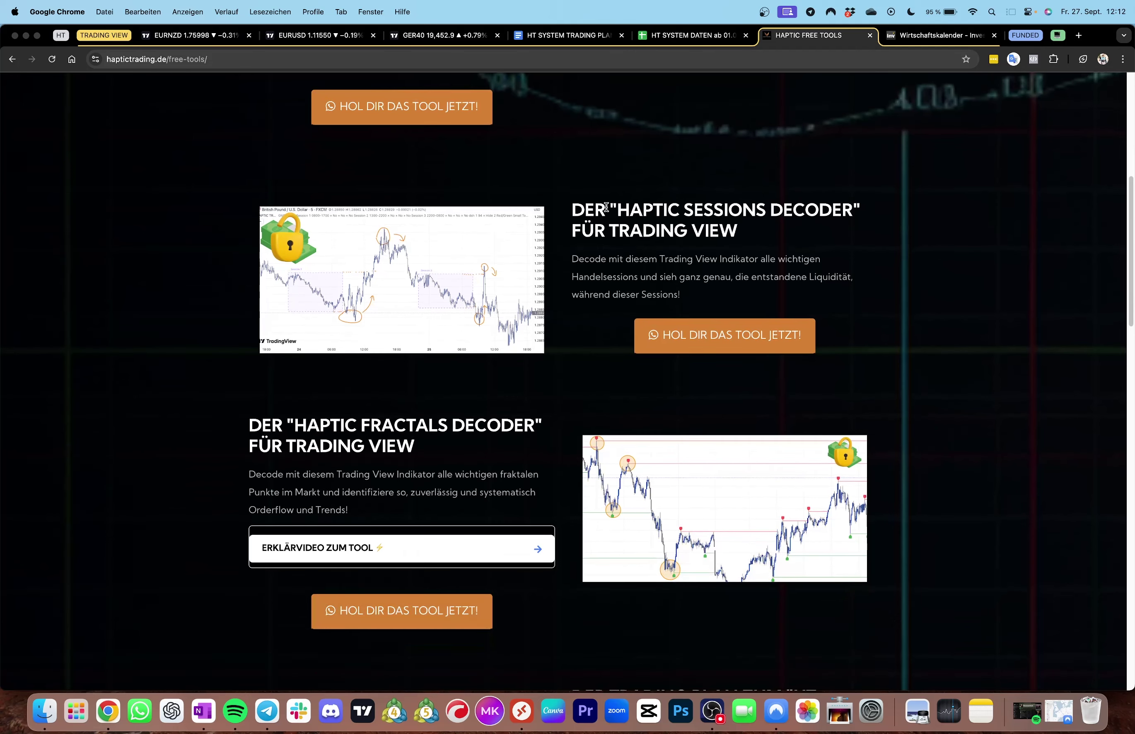
drag(603, 209, 742, 221)
click(438, 38)
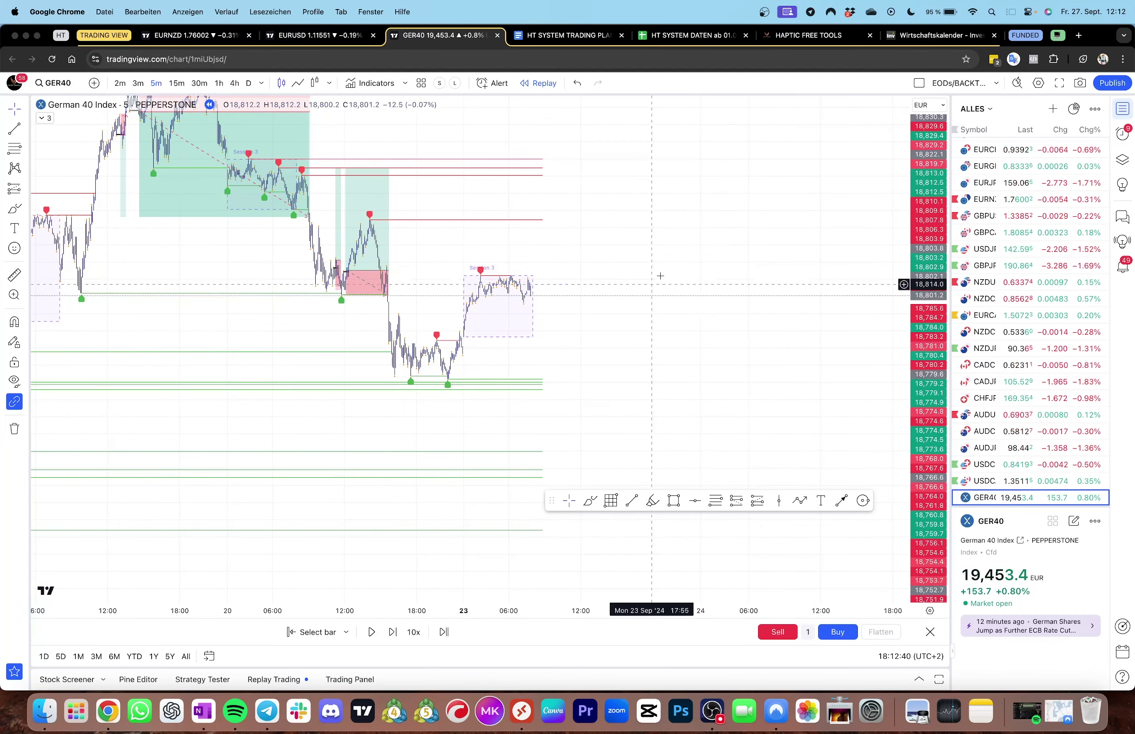
click(816, 35)
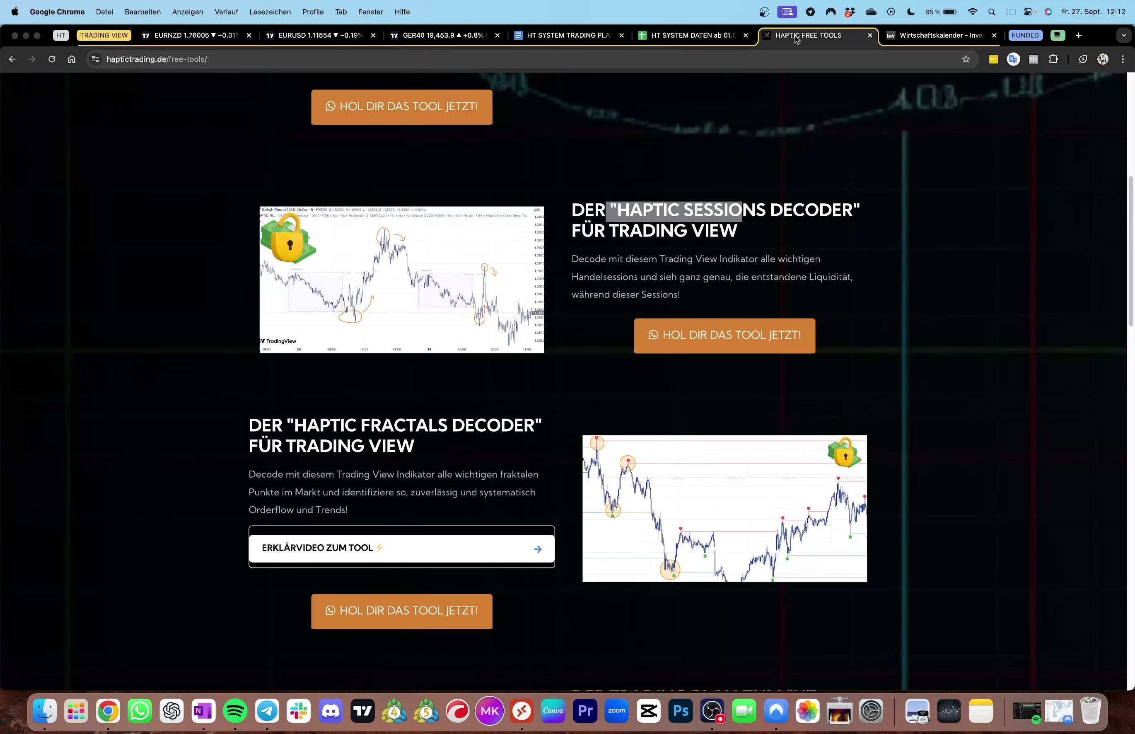
Highlight the Haptic Fractals Decoder heading and expand its explanatory video section
scroll(423, 335, down, 2)
scroll(424, 335, down, 3)
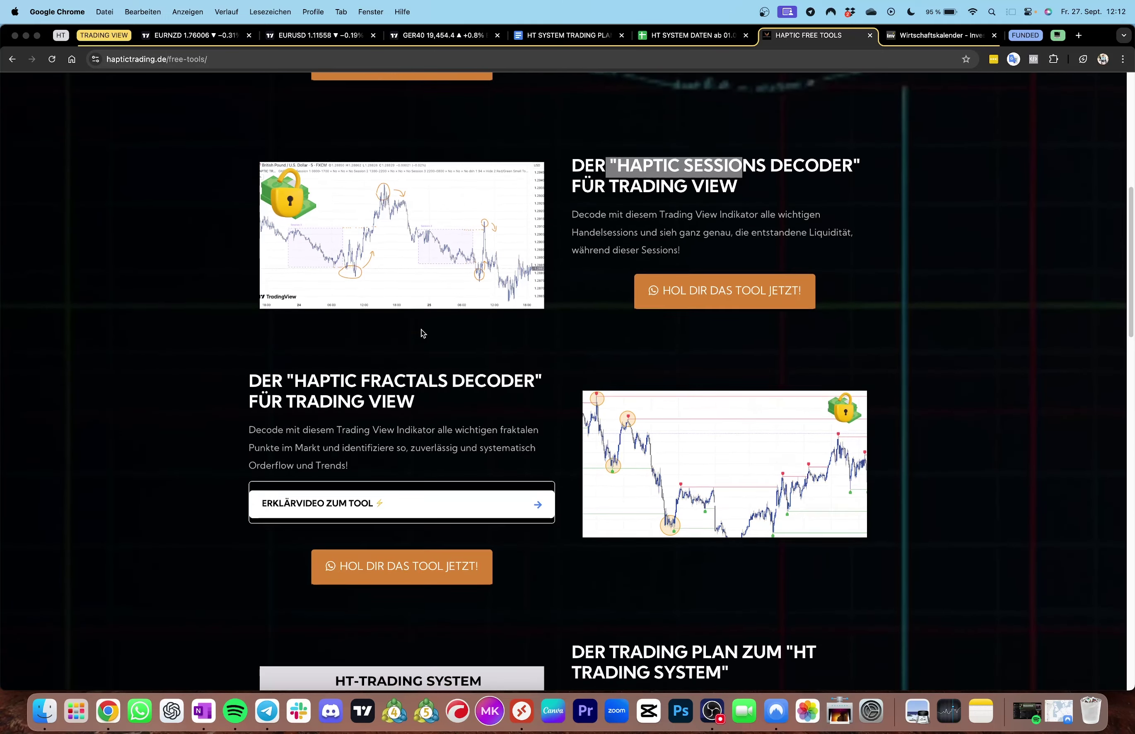
drag(319, 304, 414, 319)
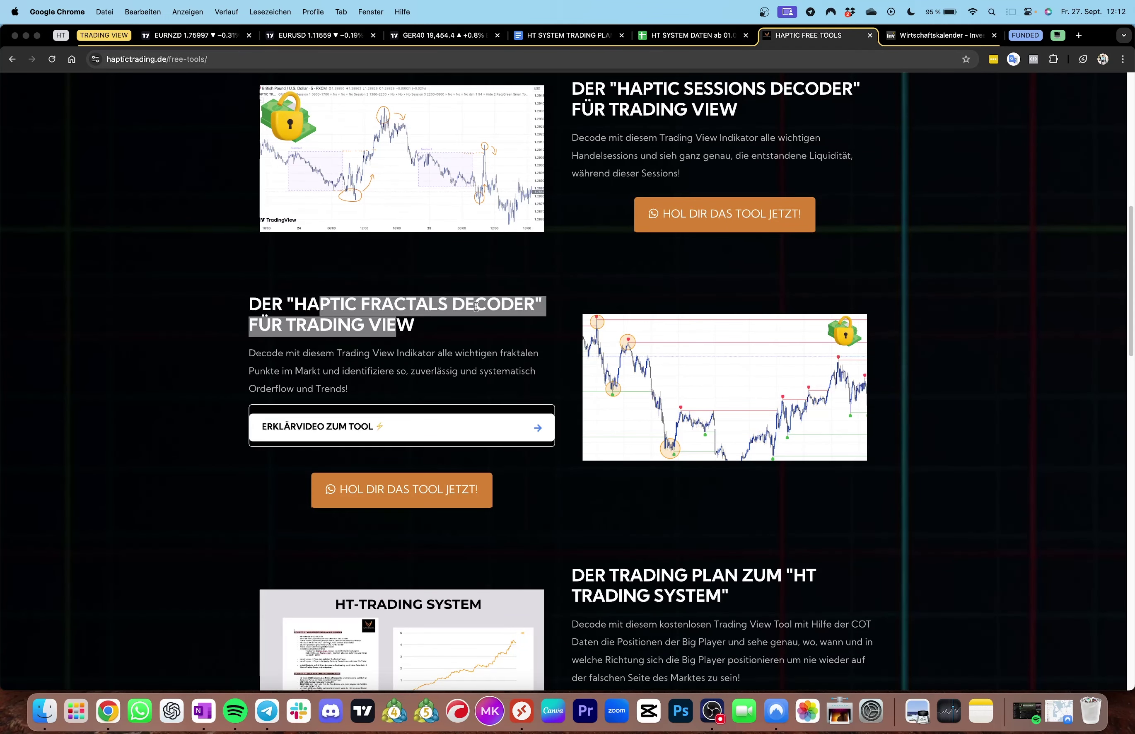
click(476, 406)
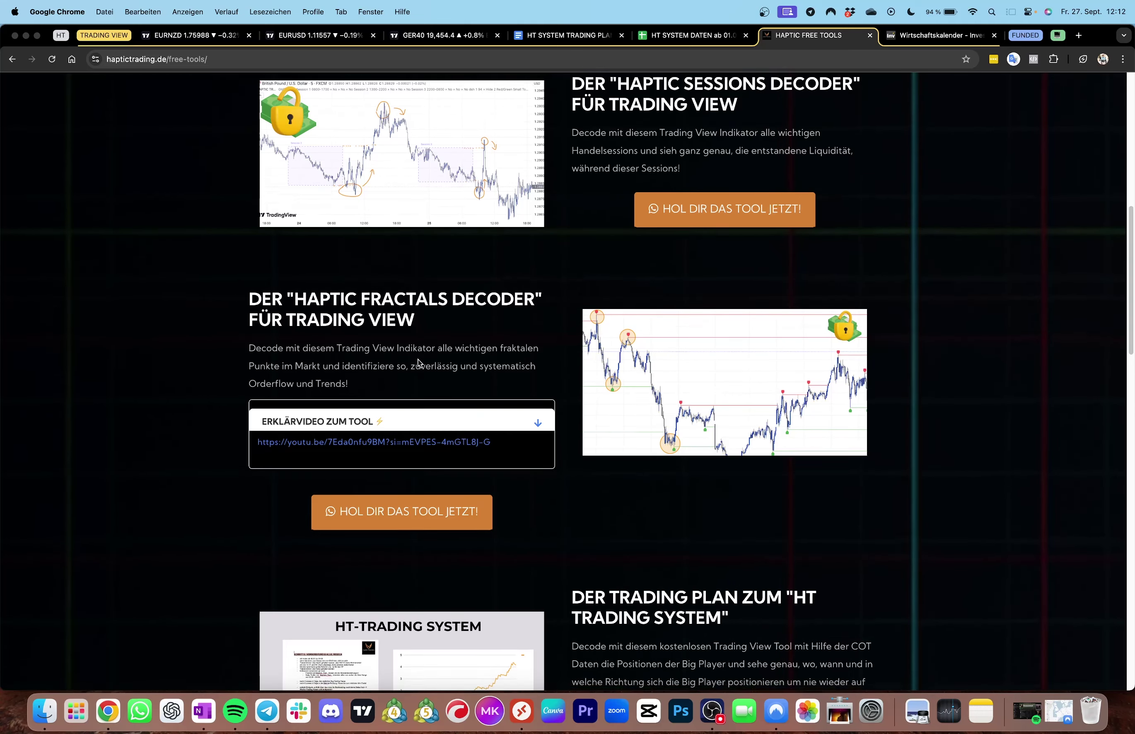
Highlight the heading of the HT Trading System trading plan and expand its explanatory videos section
scroll(419, 362, down, 10)
drag(758, 295, 571, 278)
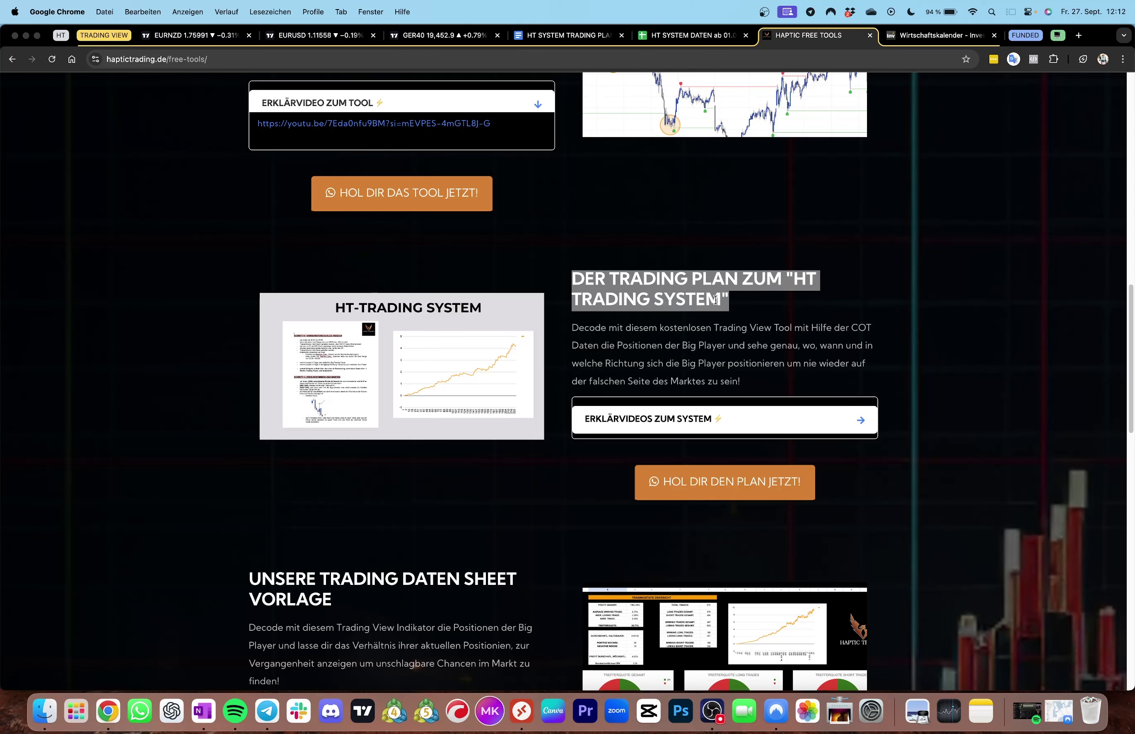
click(680, 422)
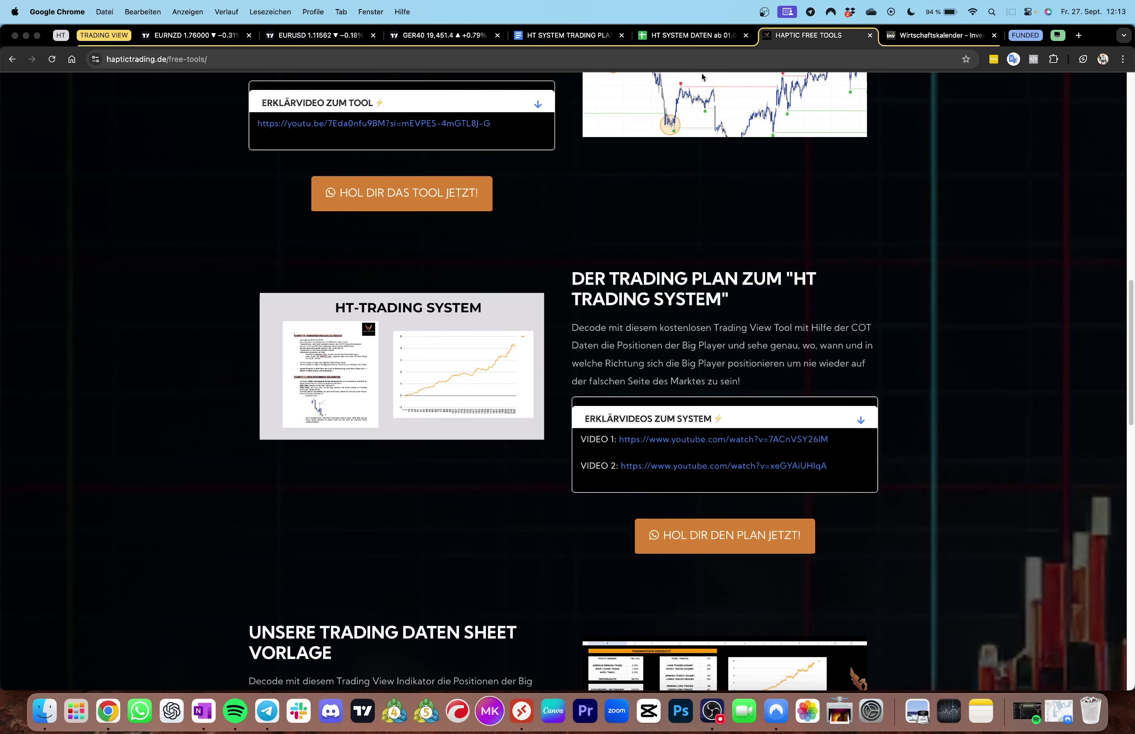
Return to the HT SYSTEM DATEN journal and point out the KONTOSTAND € column and the STARTKONTOSTAND cell
click(687, 36)
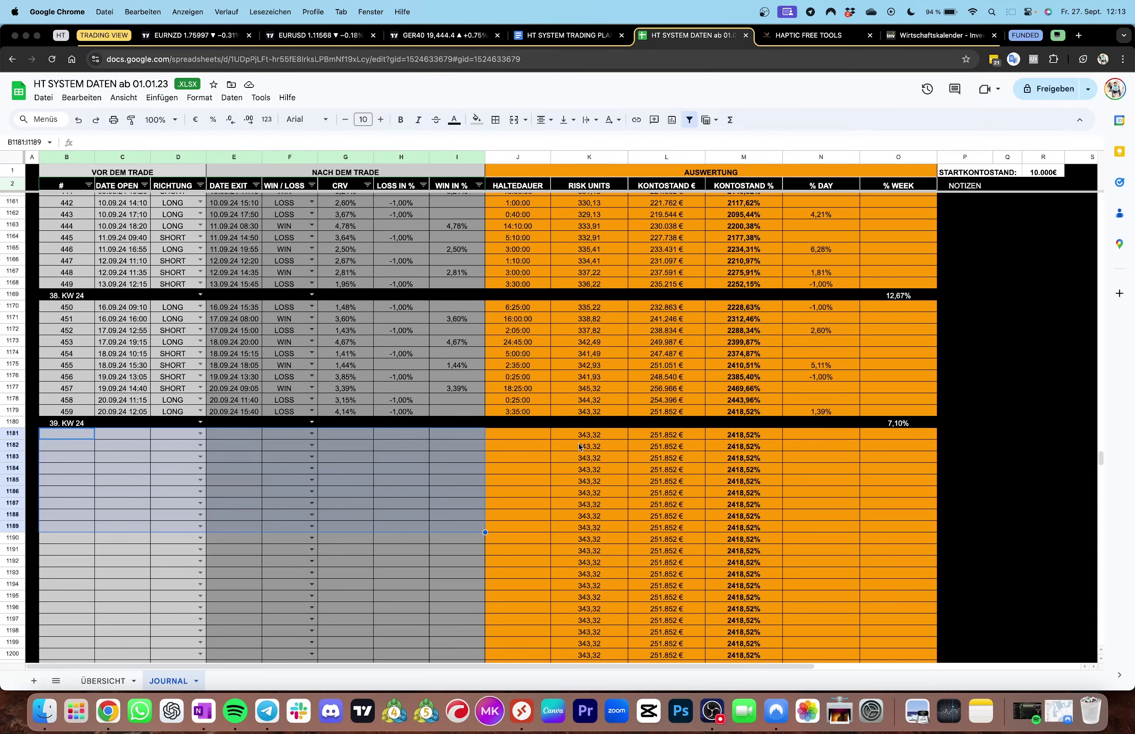
click(637, 495)
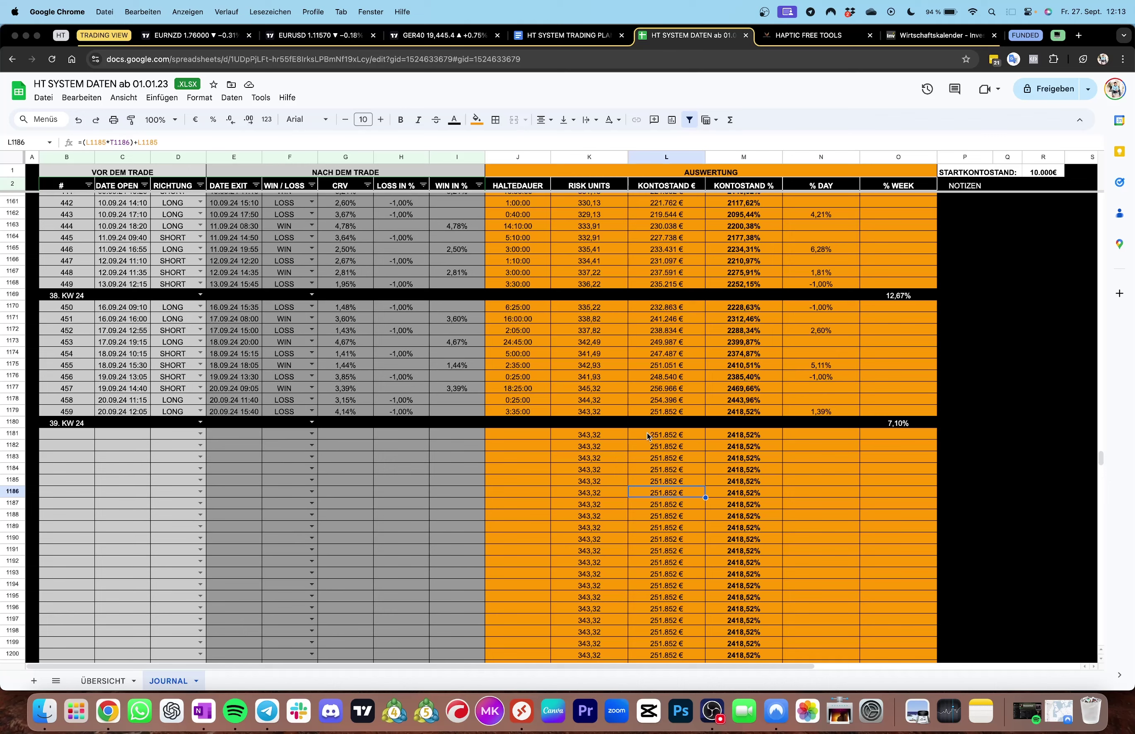
click(1053, 175)
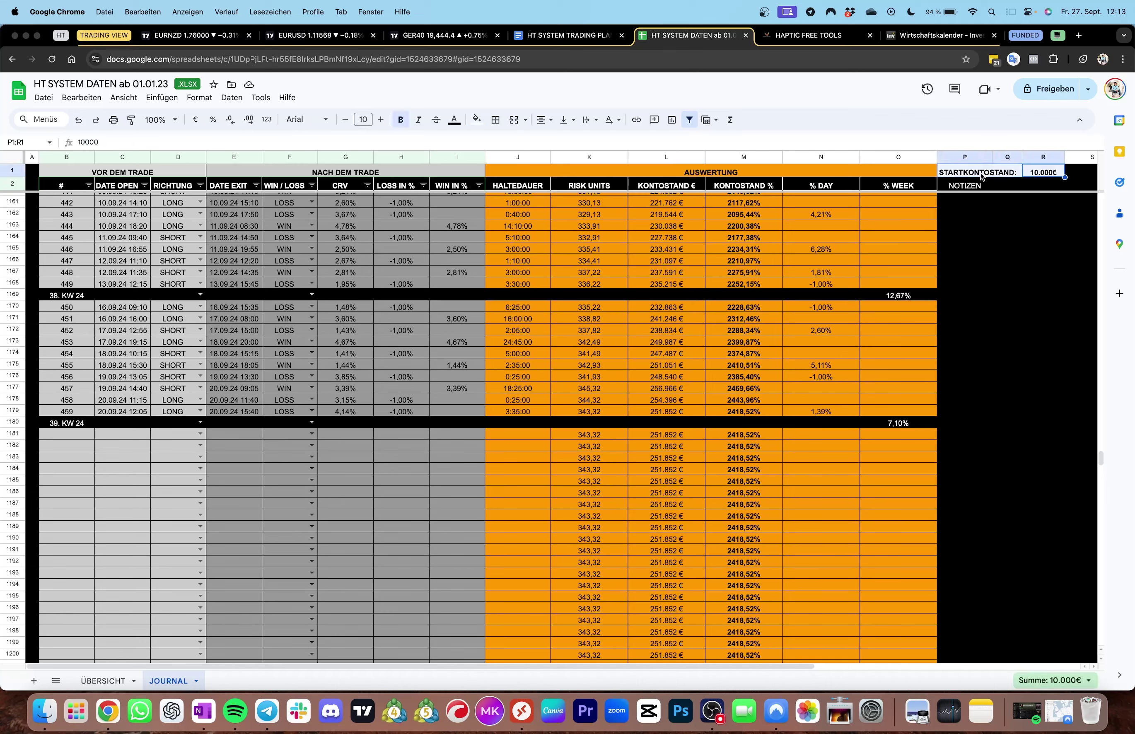
click(687, 435)
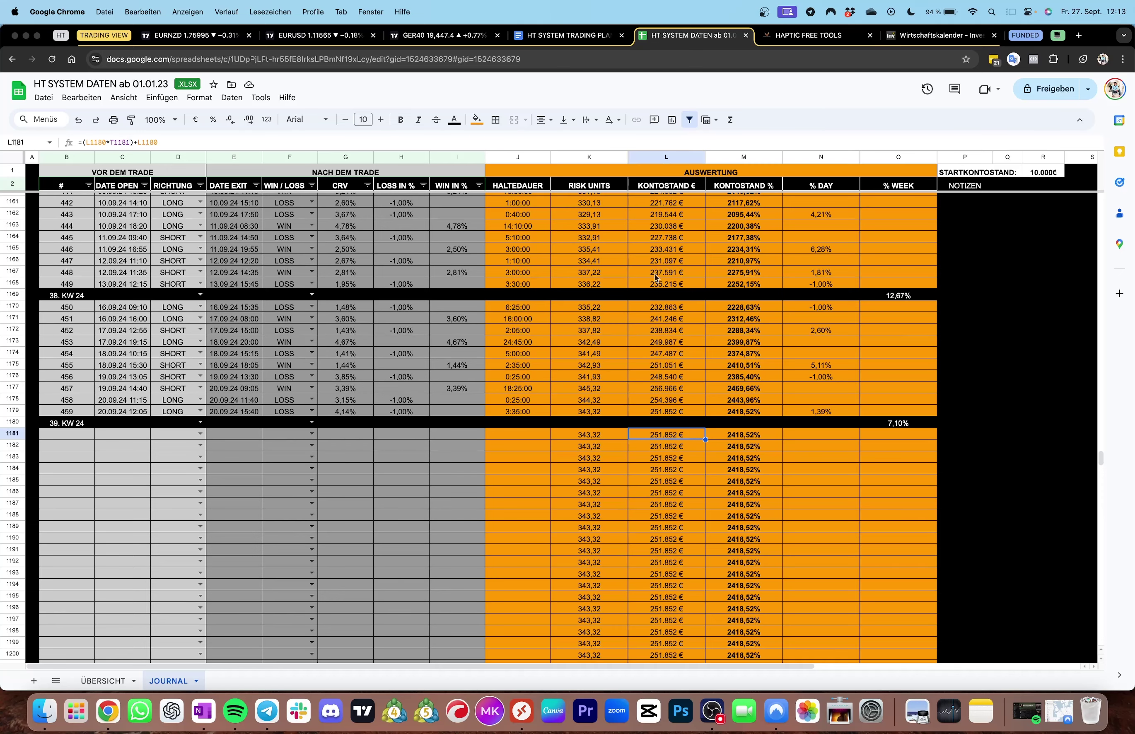
Revisit the HAPTIC FREE TOOLS page, the GER40 chart and the HT SYSTEM DATEN journal
click(799, 35)
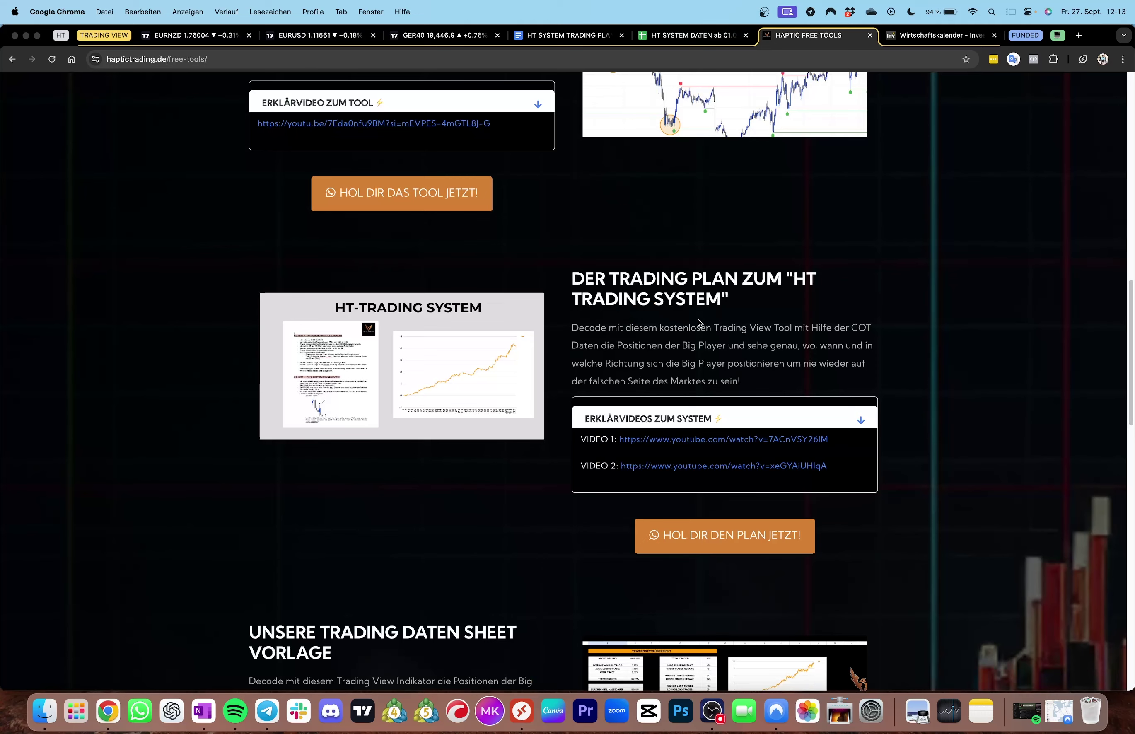
click(444, 35)
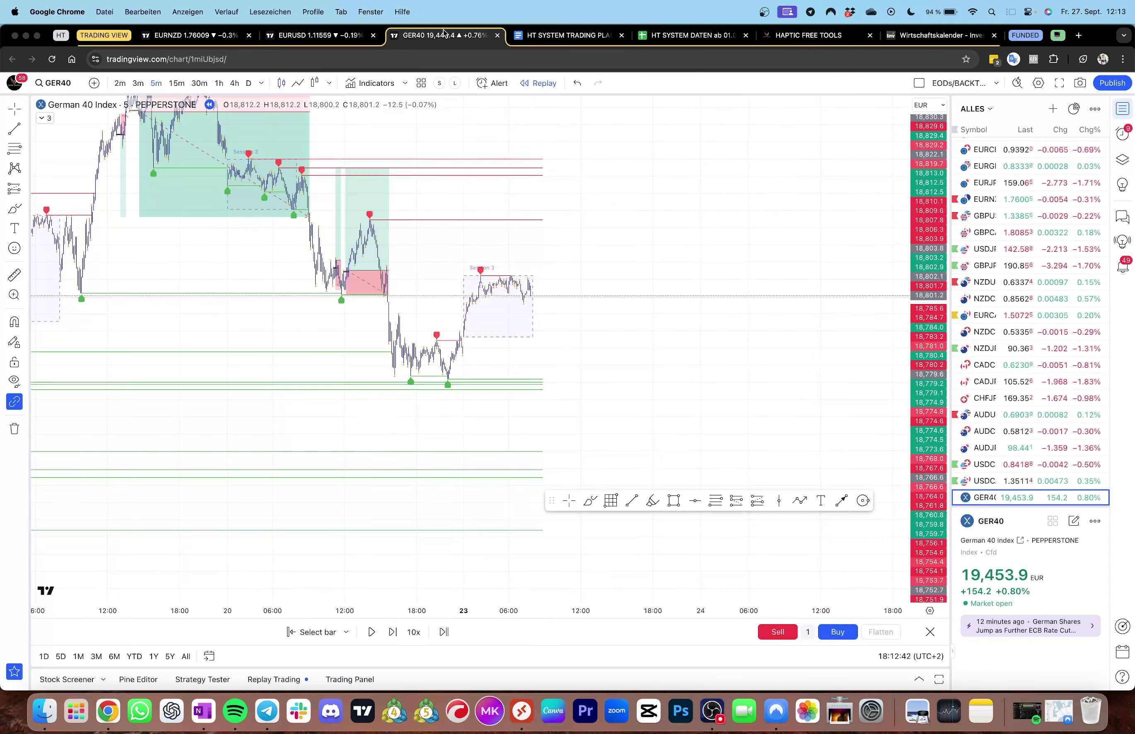
click(692, 35)
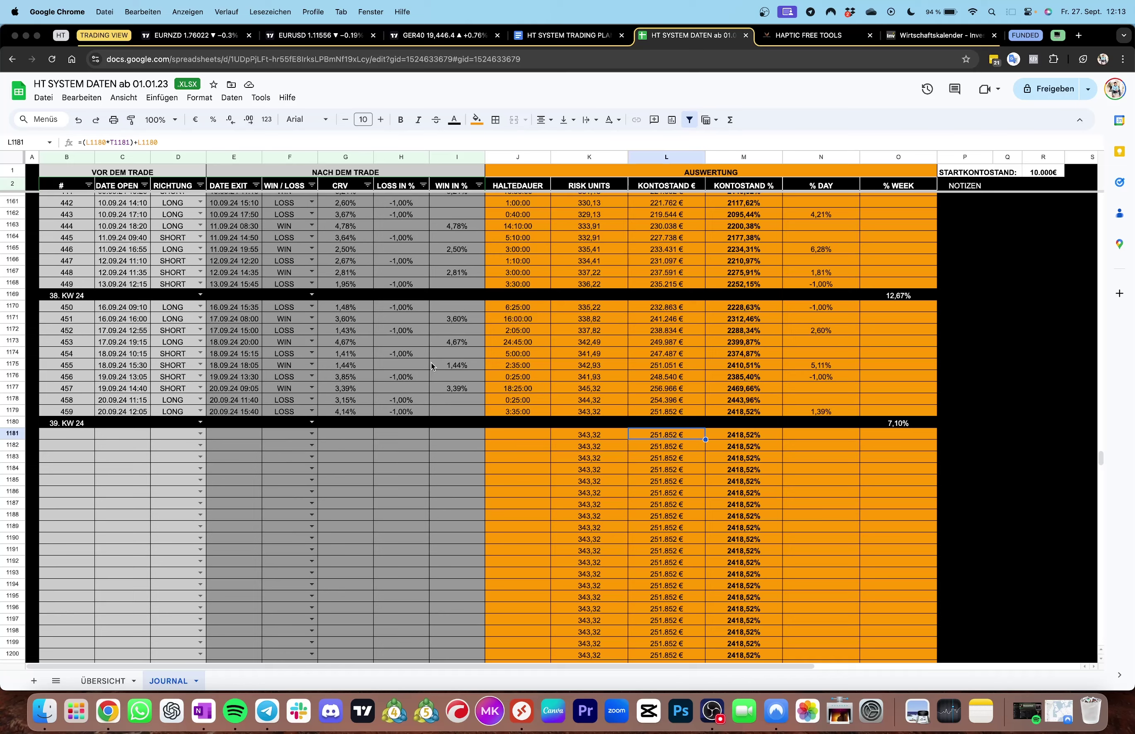
click(432, 40)
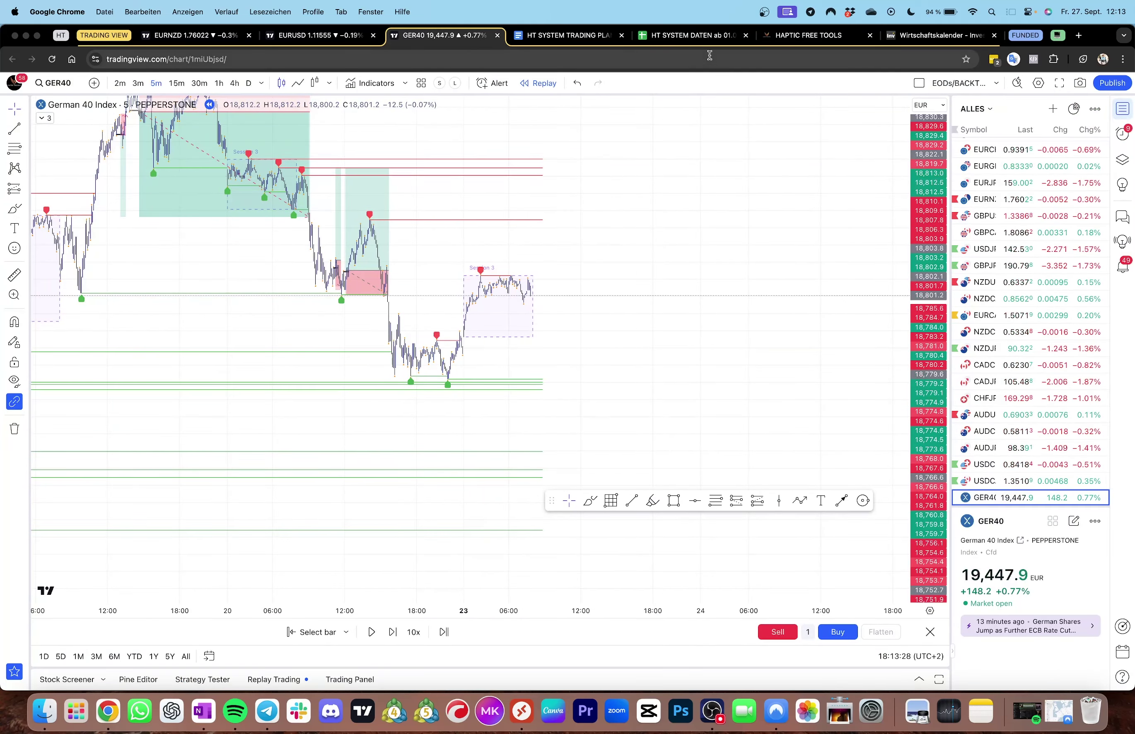
click(691, 35)
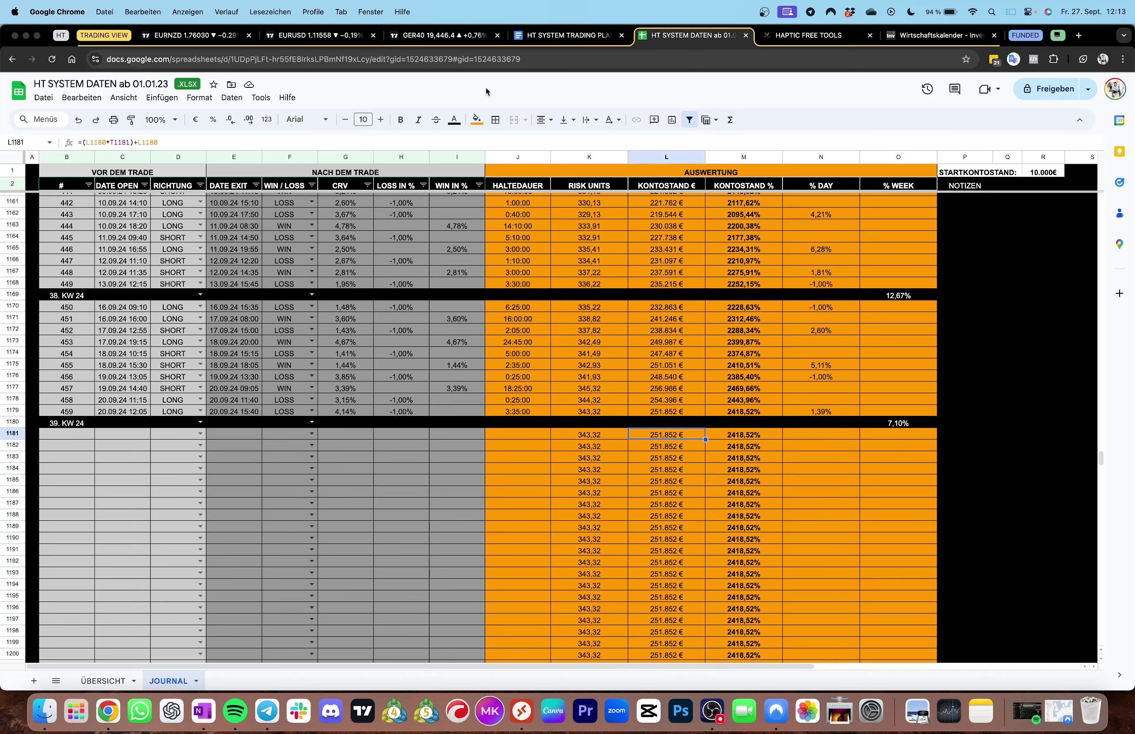
Open the GER40 5-minute chart and advance the replay bar by bar on 23 September to about 09:25
click(441, 35)
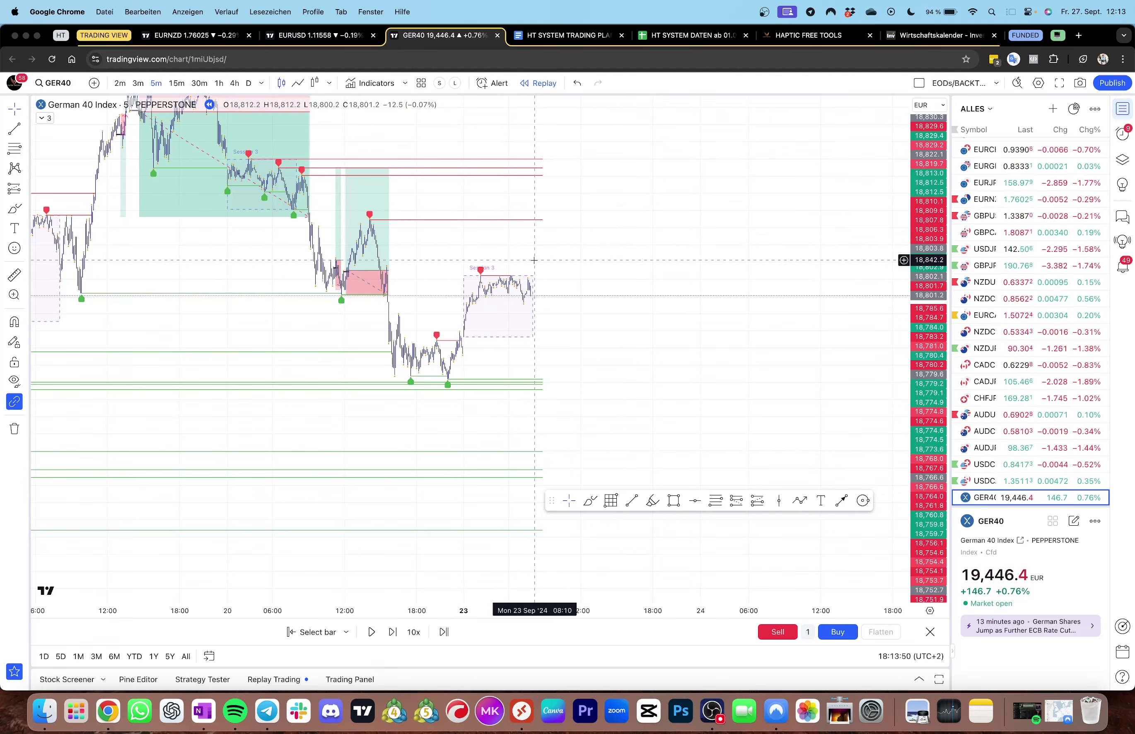
scroll(507, 385, up, 2)
scroll(517, 354, down, 1)
scroll(517, 354, up, 2)
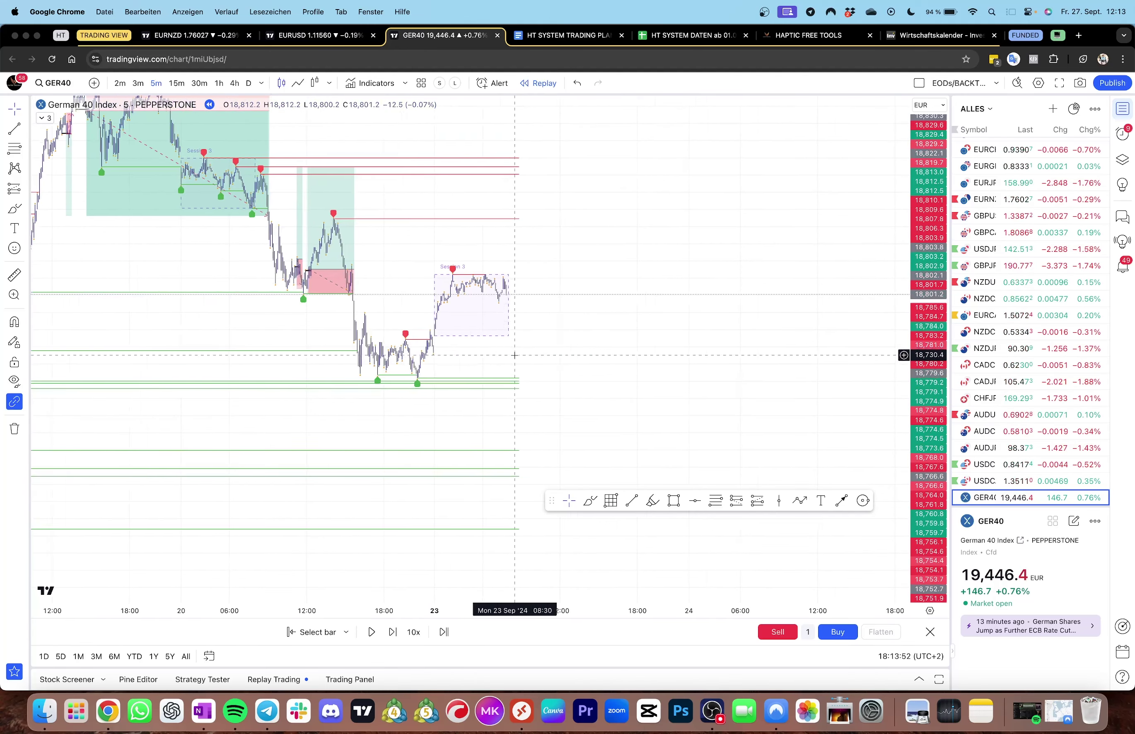
drag(517, 354, 582, 349)
scroll(744, 362, up, 5)
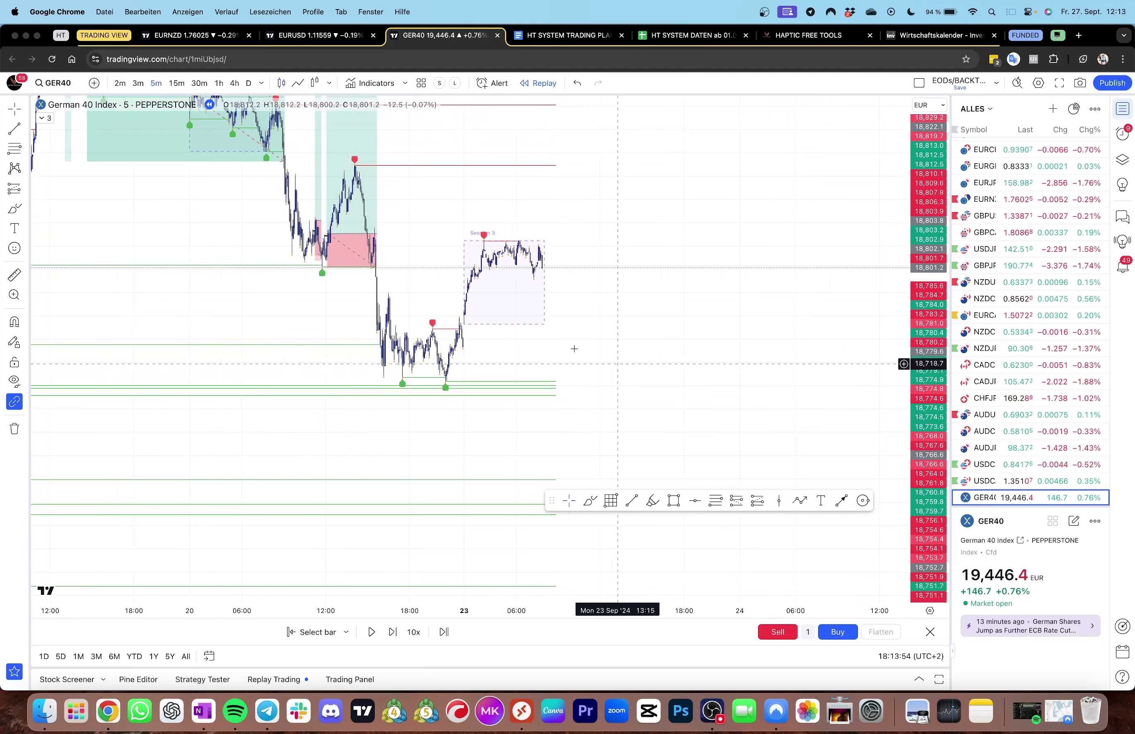
scroll(505, 340, up, 4)
drag(428, 350, 461, 352)
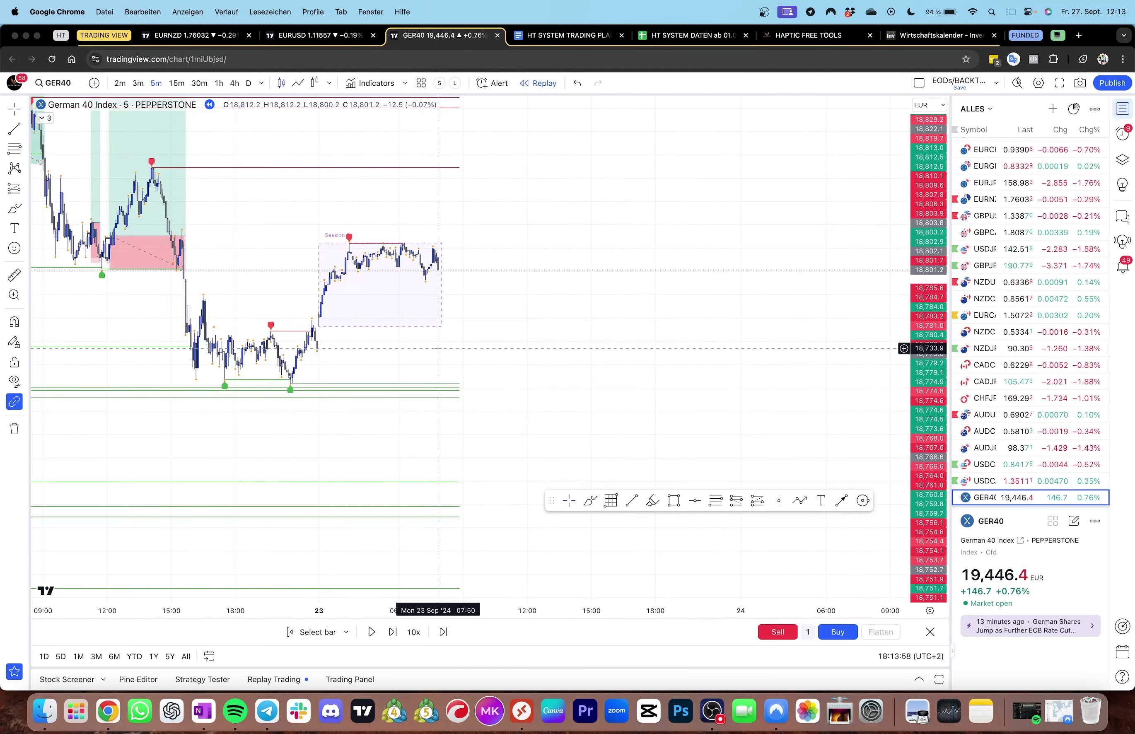
key(shift+Right)
key(shift+Right)
key(shift+Right)
key(shift+Right)
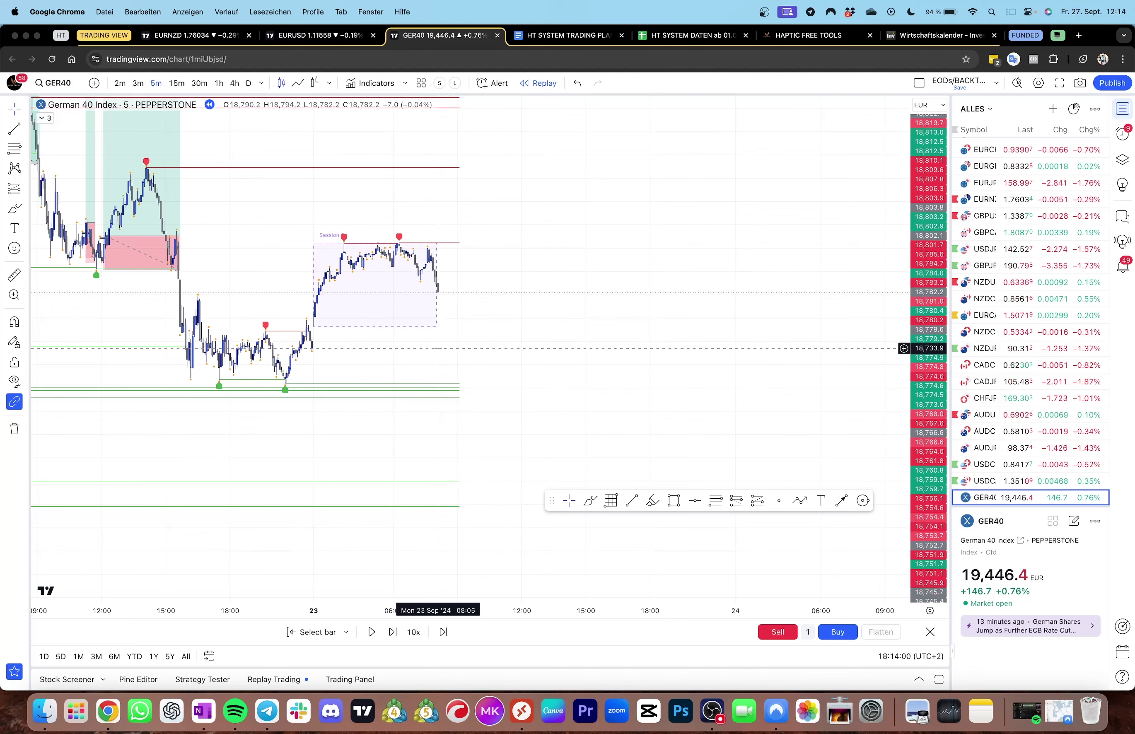
key(shift+Right)
key(shift+Right)
key(shift+Right)
key(shift+Right)
key(shift+Right)
key(shift+Right)
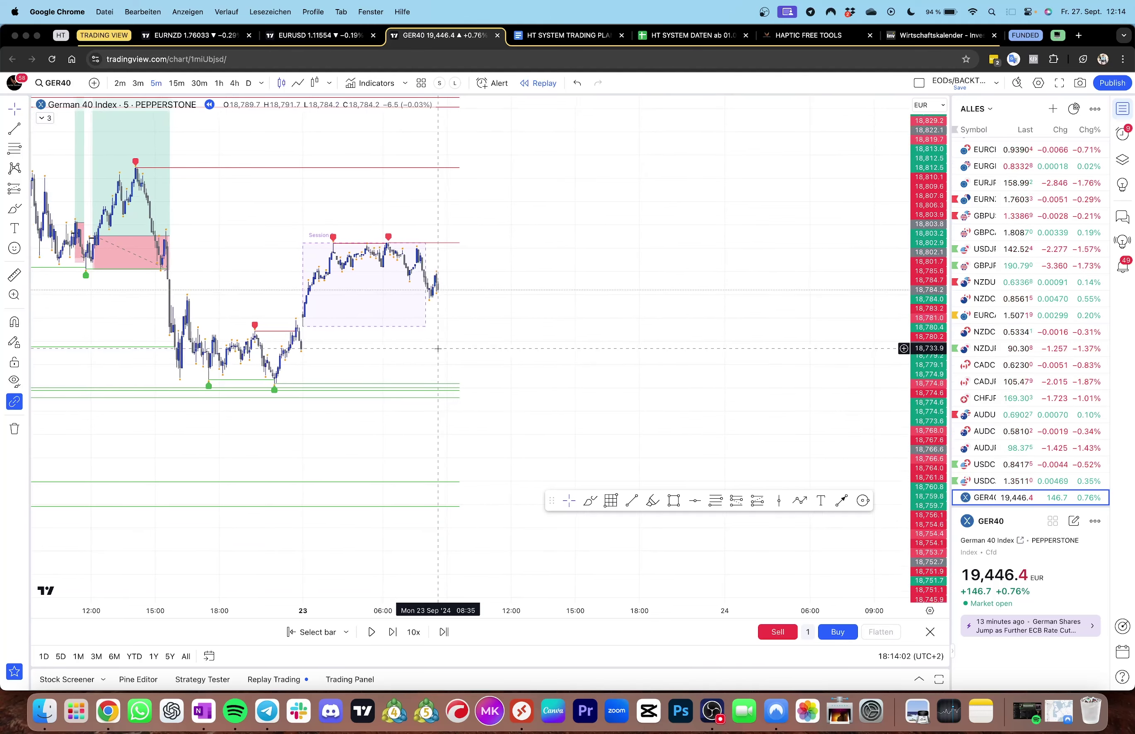
key(shift+Right)
key(shift+Right)
key(shift+Right)
key(shift+Right)
key(shift+Right)
key(shift+Right)
key(shift+Right)
key(shift+Right)
key(shift+Right)
key(shift+Right)
key(shift+Right)
key(shift+Right)
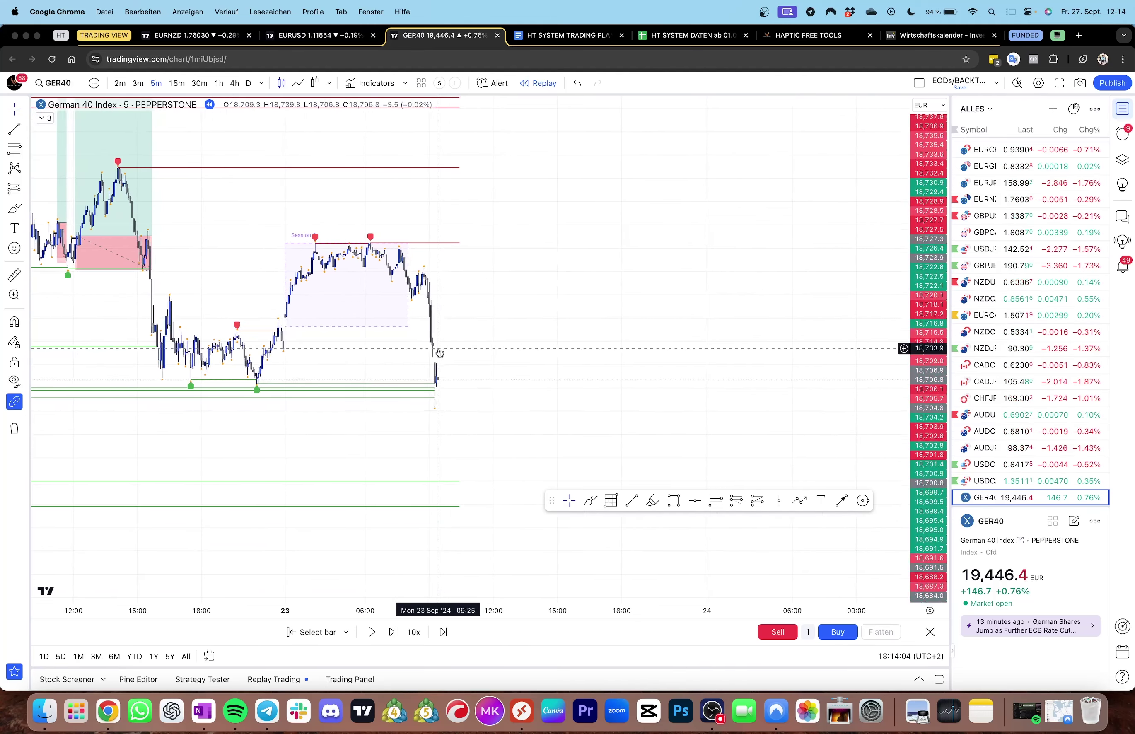
Continue the GER40 replay bar by bar on 23 September to about 10:40
drag(442, 341, 445, 341)
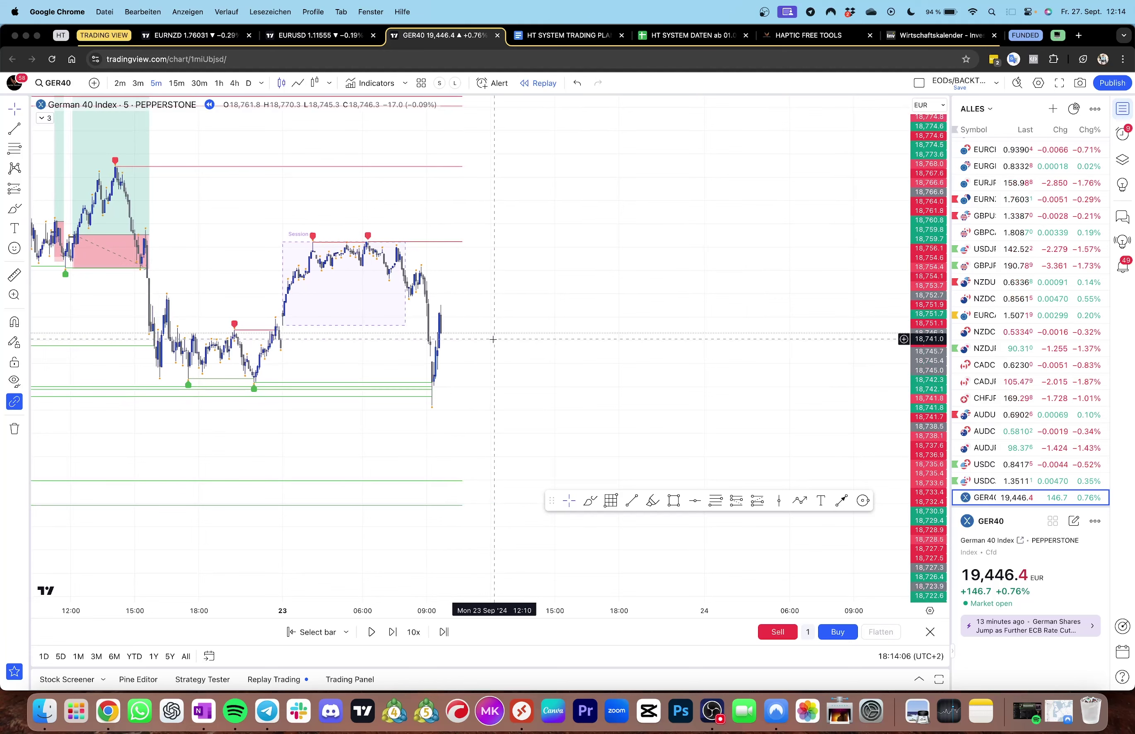
key(shift+Right)
key(shift+Right)
key(shift+Right)
key(shift+Right)
key(shift+Right)
key(shift+Right)
key(shift+Right)
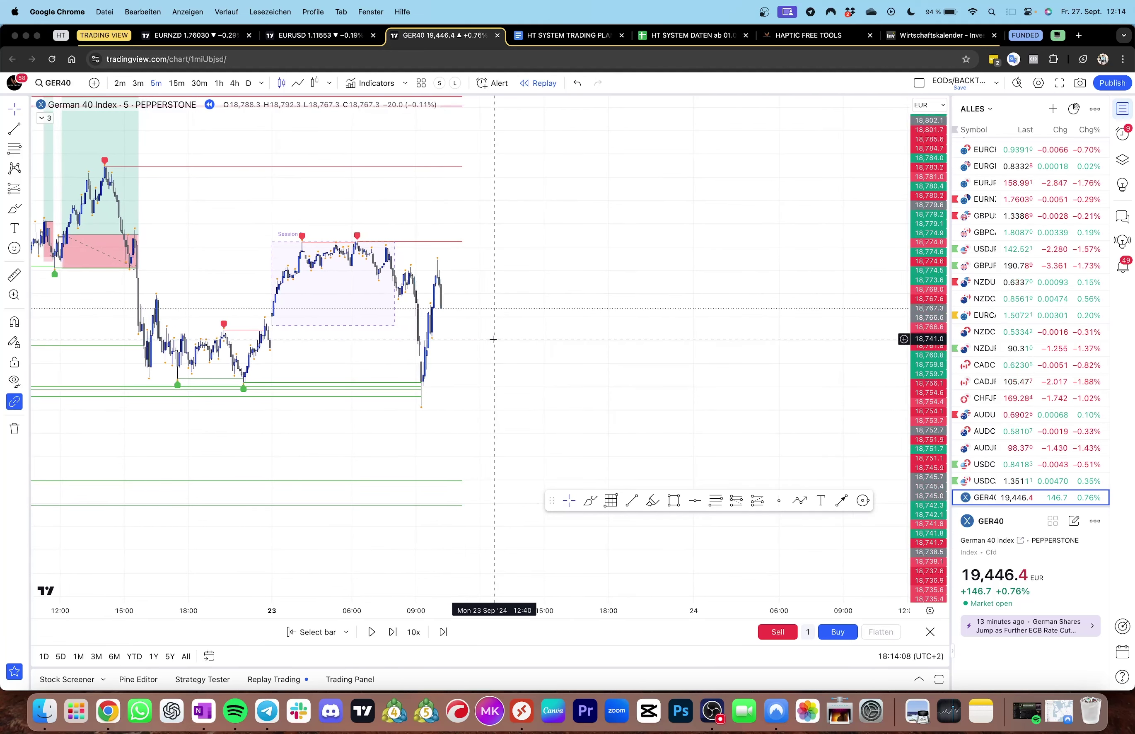
key(shift+Right)
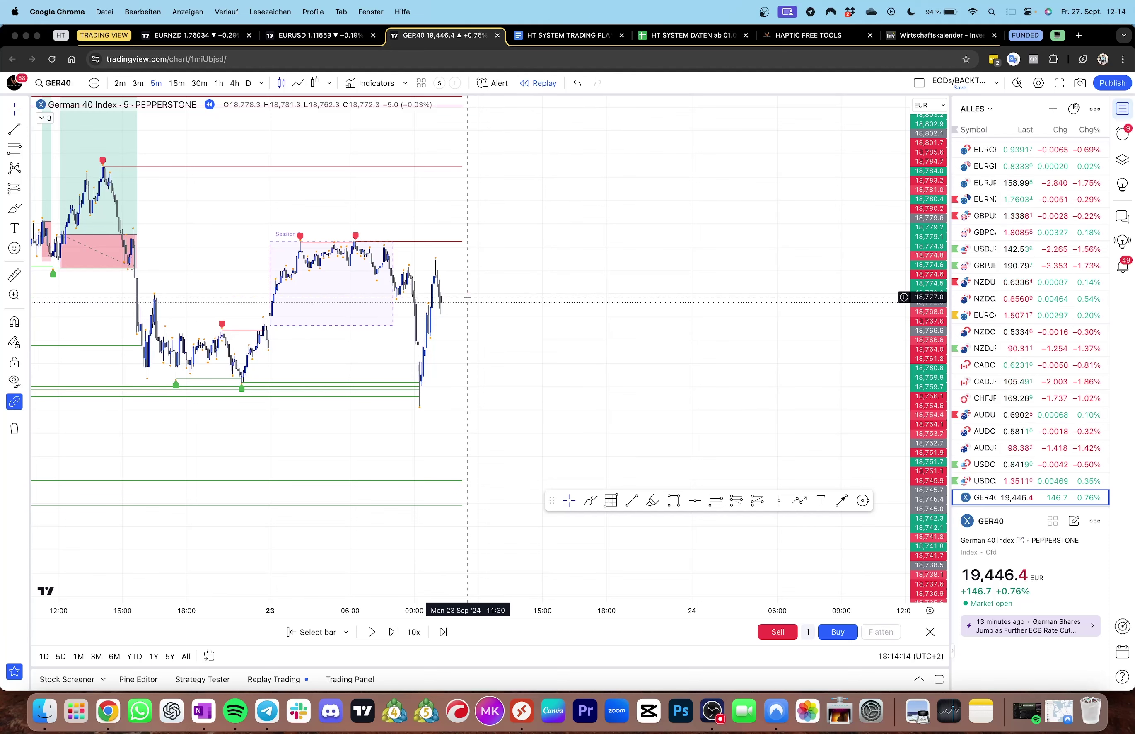
key(shift+Right)
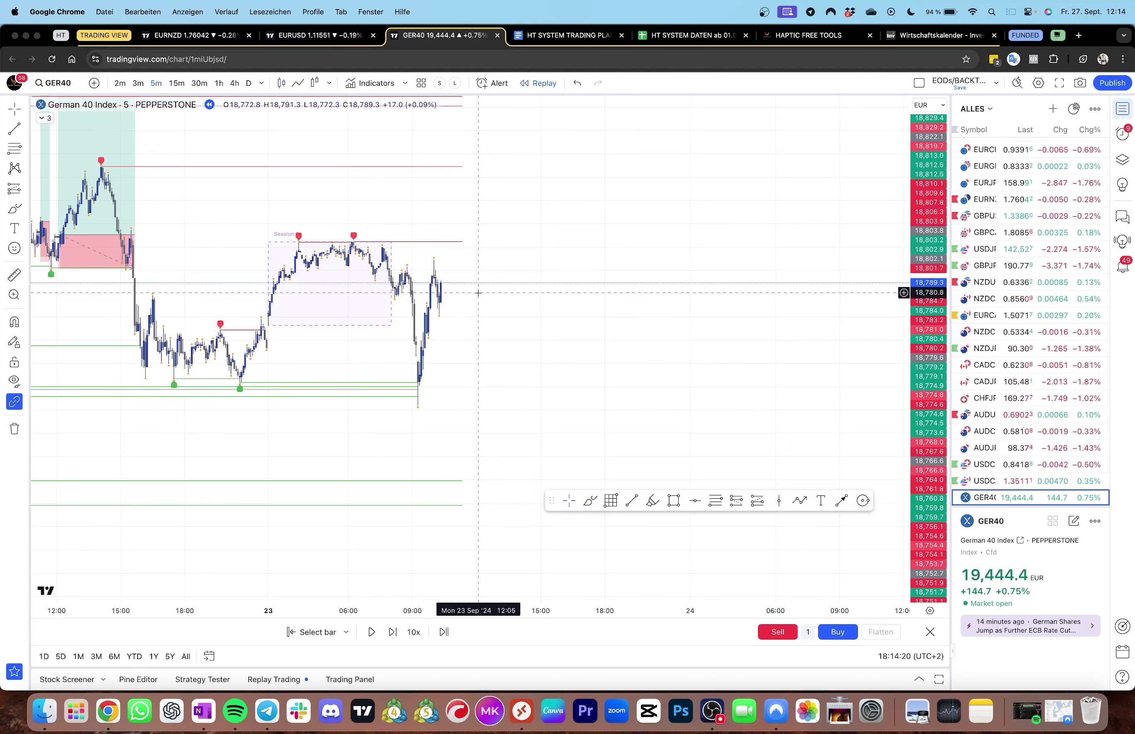
key(shift+Right)
key(shift+Right)
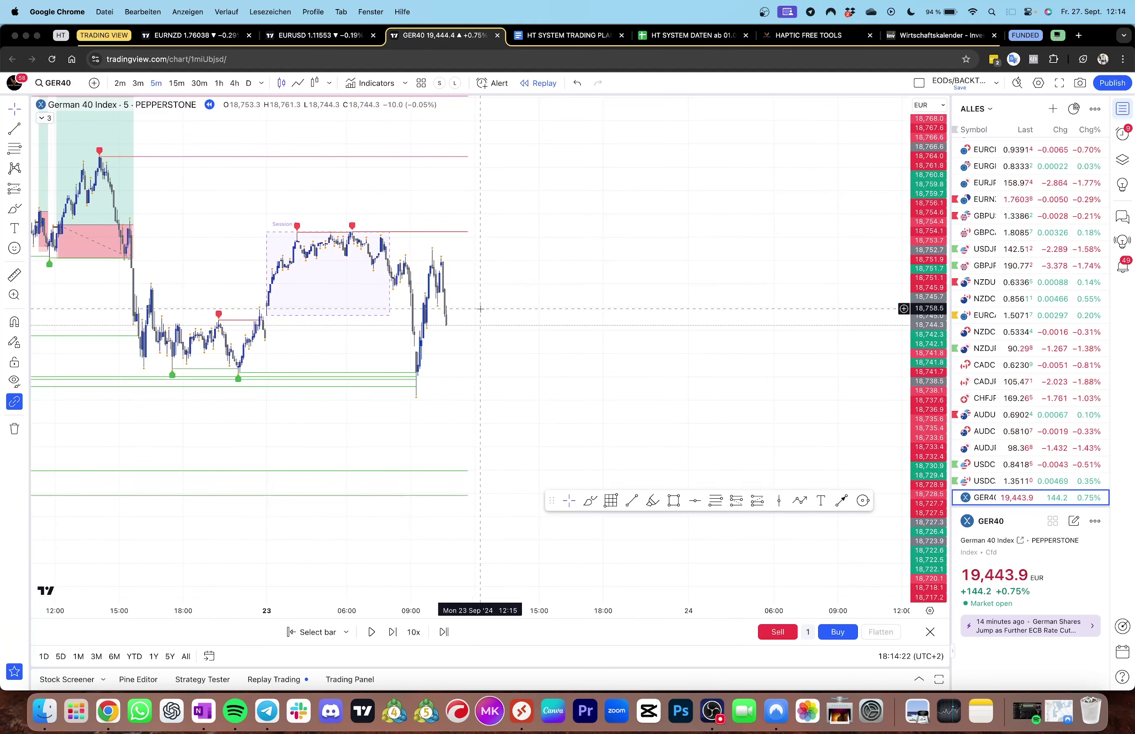
drag(487, 308, 496, 291)
key(shift+Right)
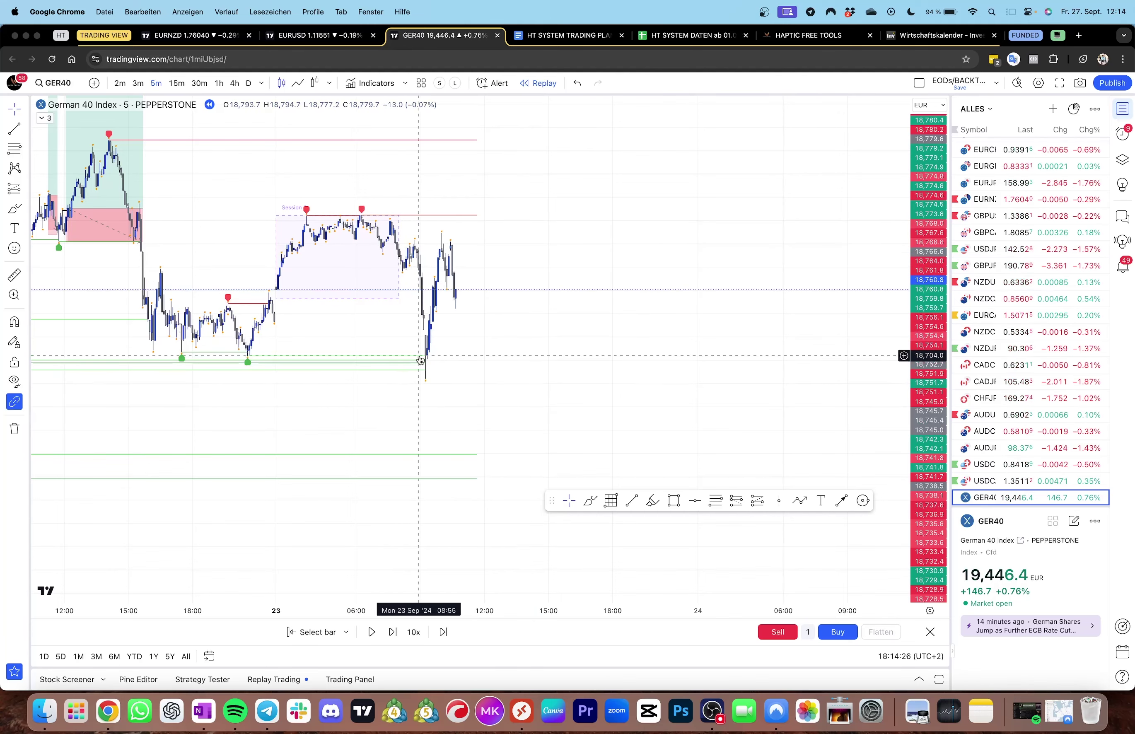
Switch GER40 to the 1-hour timeframe and examine the wider September price structure leading up to 23 September
click(220, 85)
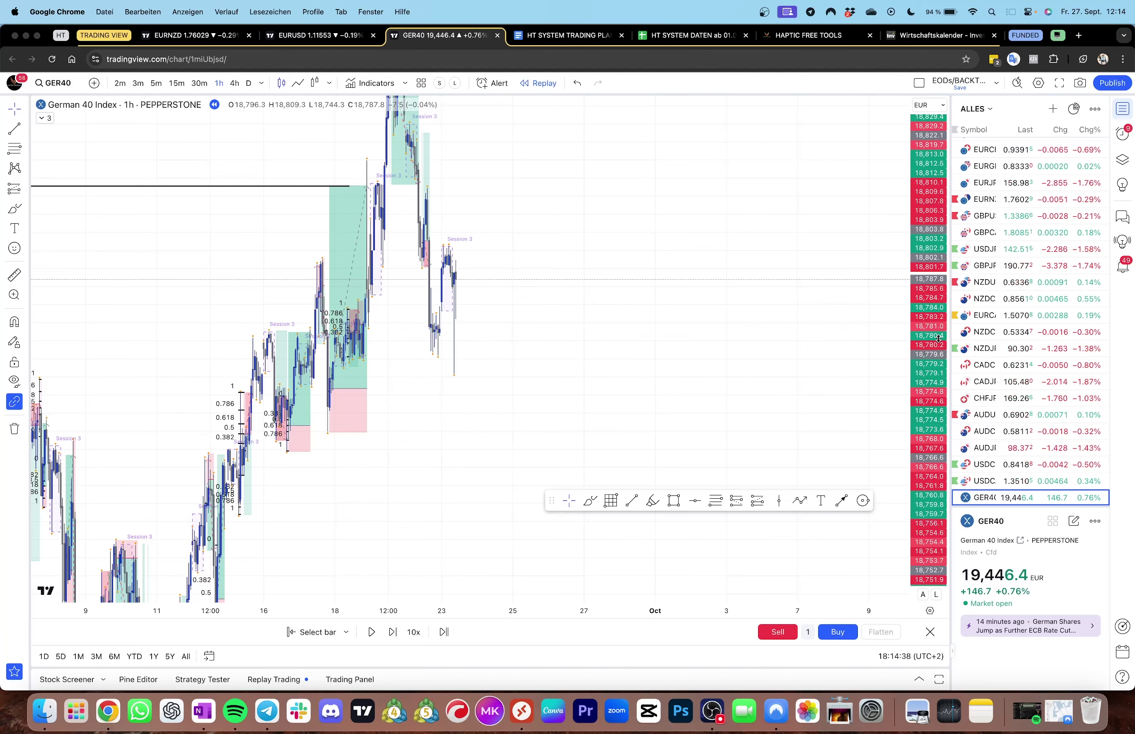
drag(936, 334, 927, 450)
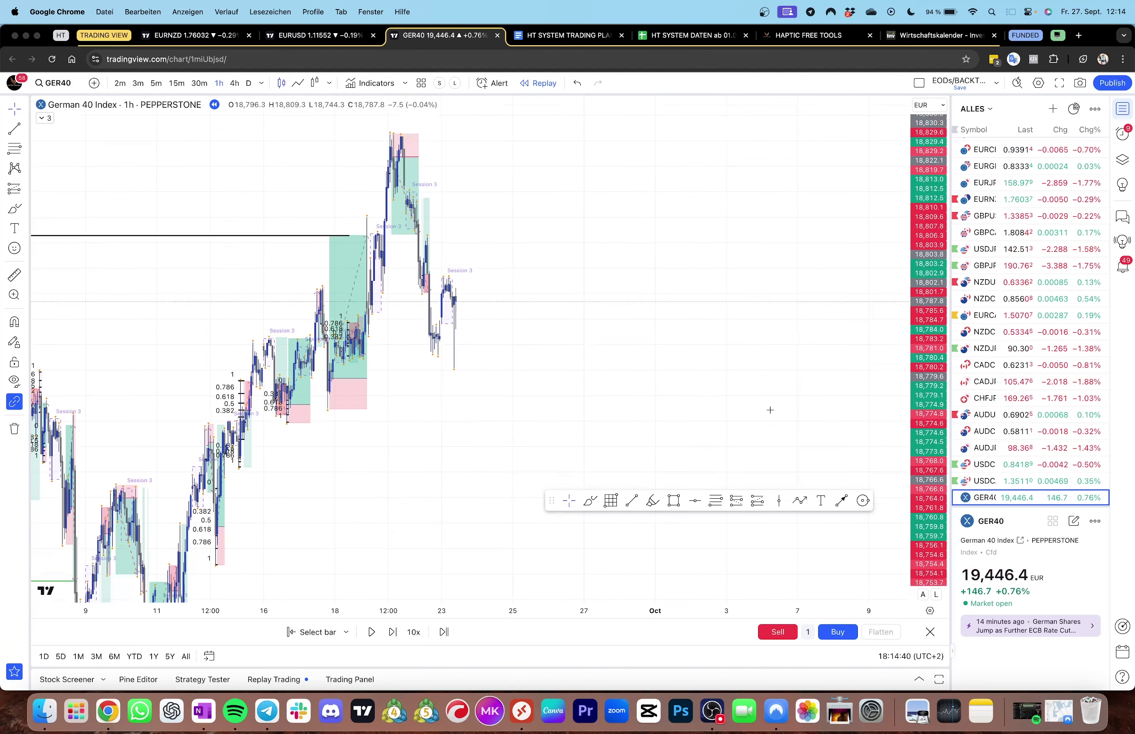
drag(696, 374, 720, 288)
scroll(720, 288, left, 5)
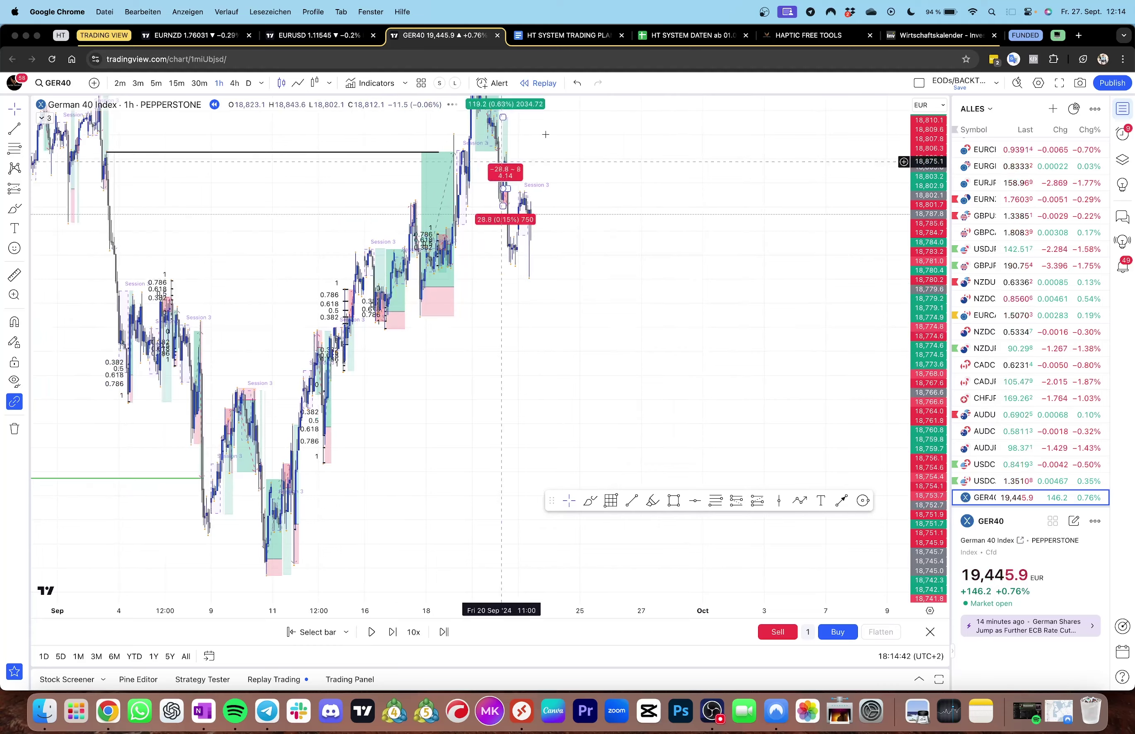
mouse_move(751, 184)
mouse_down()
mouse_move(763, 221)
mouse_move(775, 149)
mouse_up()
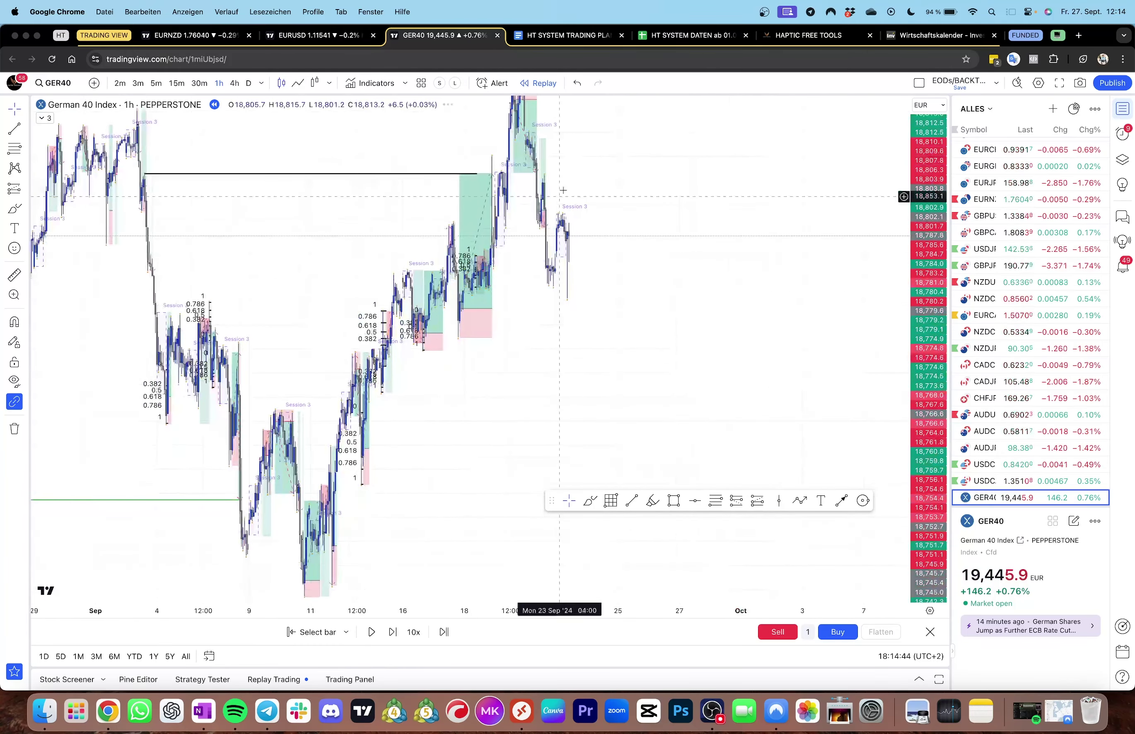
mouse_move(552, 239)
mouse_down()
mouse_move(615, 237)
mouse_move(601, 372)
mouse_move(440, 382)
mouse_up()
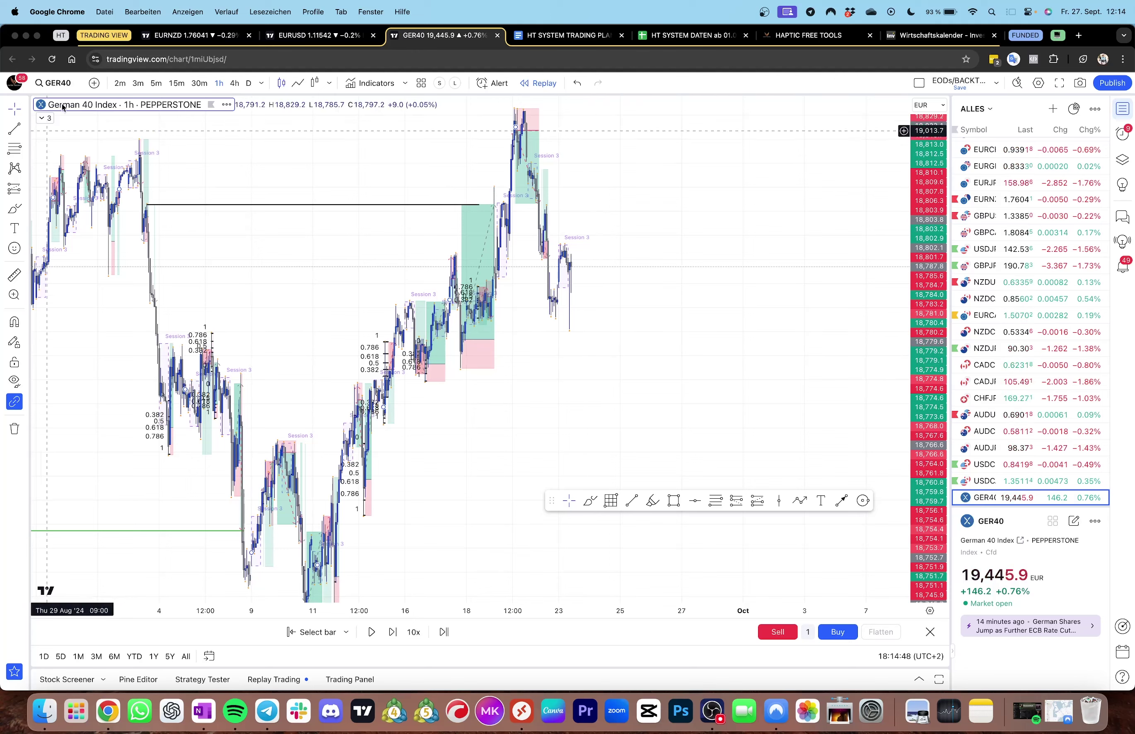
Return GER40 to the 5-minute timeframe and advance the replay on 23 September to about 11:35
click(157, 84)
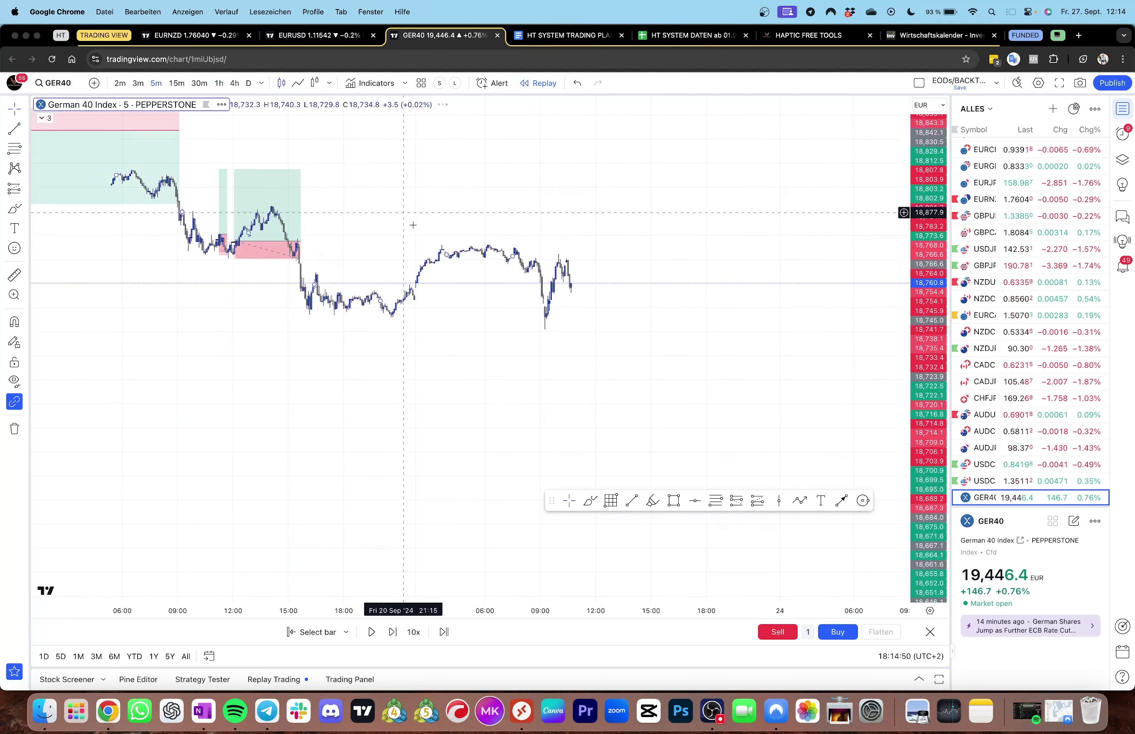
scroll(805, 388, up, 5)
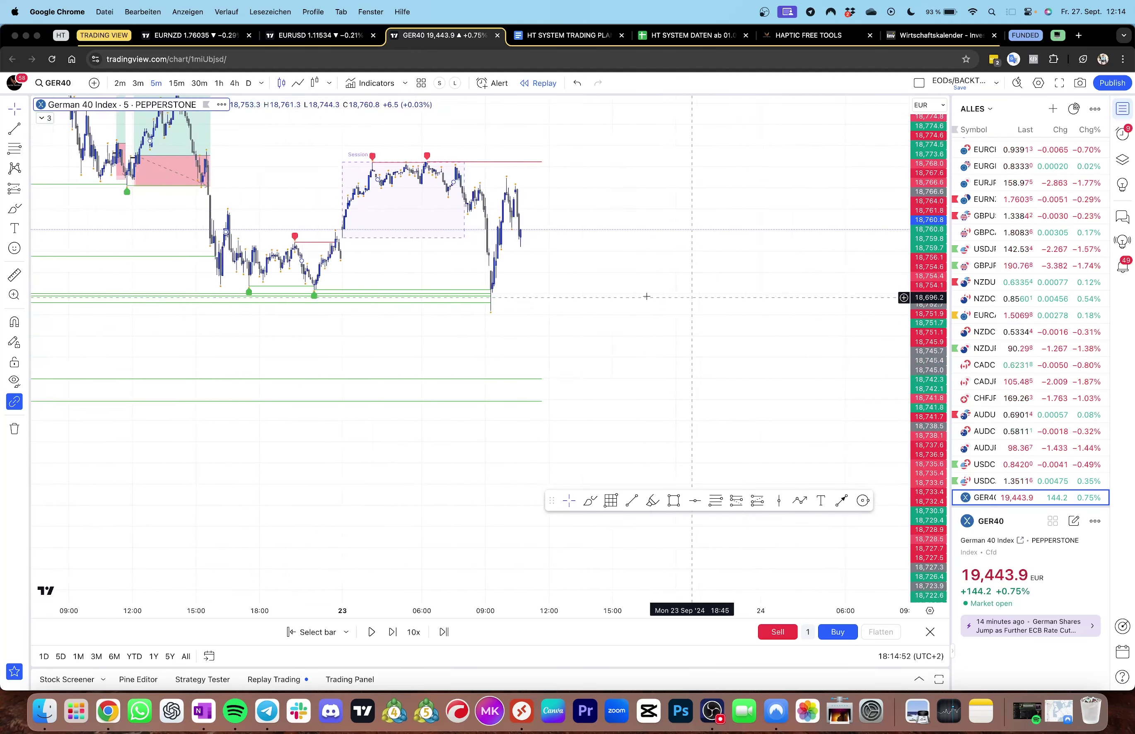
drag(621, 351, 692, 367)
drag(929, 381, 929, 299)
drag(793, 307, 787, 360)
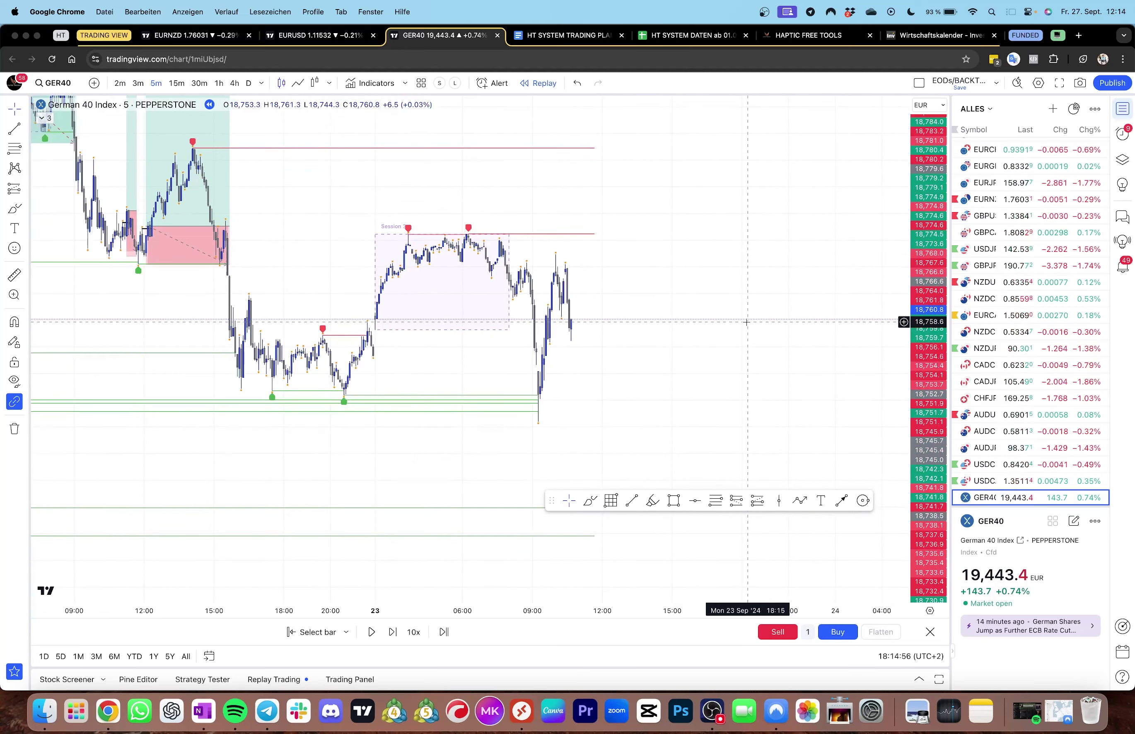
drag(706, 317, 690, 292)
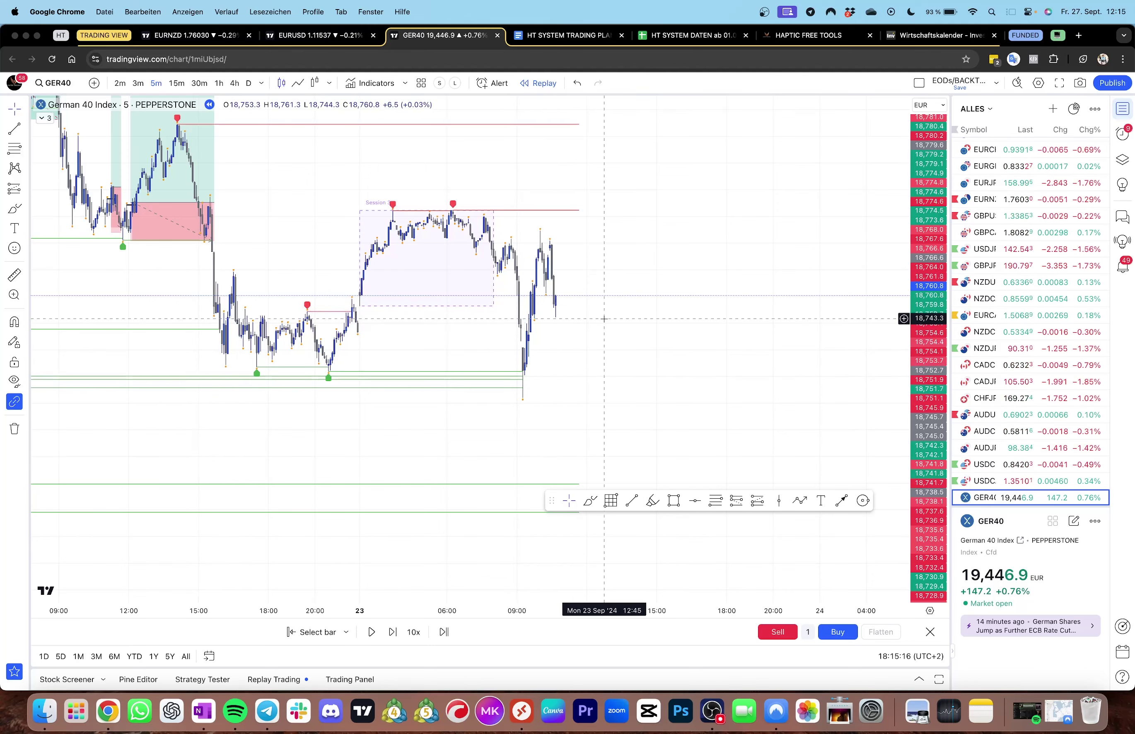
key(shift+Right)
key(shift+Right)
key(shift+Right)
key(shift+Right)
key(shift+Right)
key(shift+Right)
key(shift+Right)
key(shift+Right)
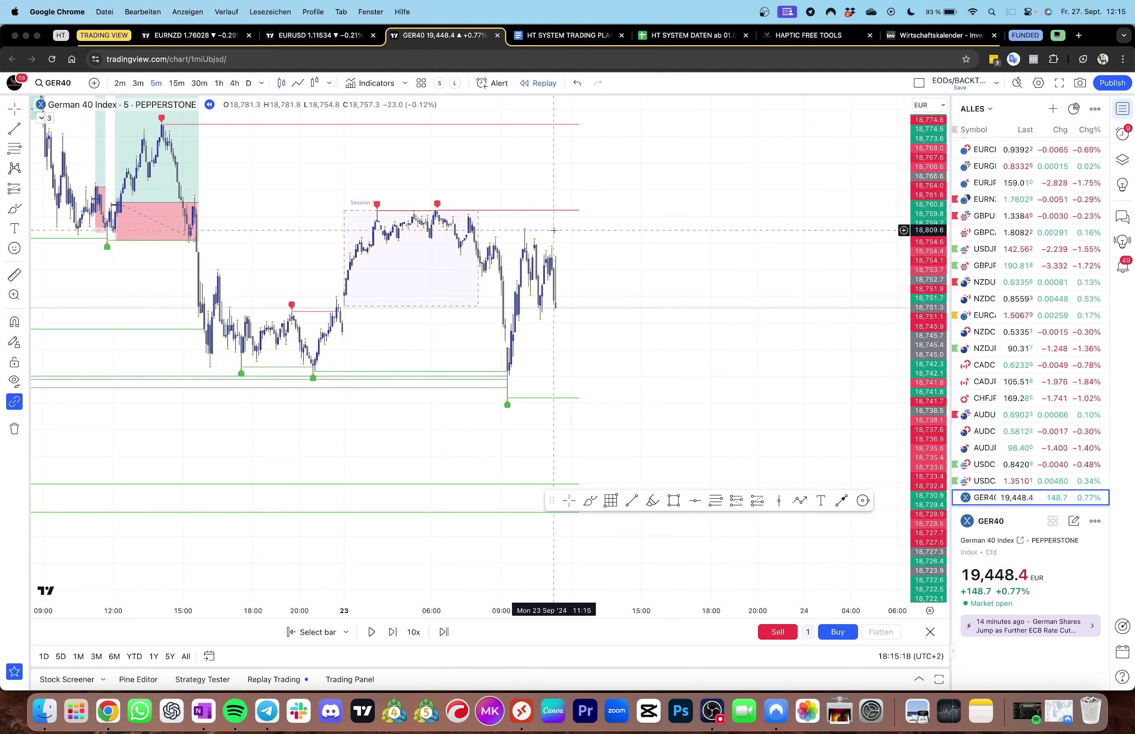
key(shift+Right)
key(shift+Right)
key(shift+Right)
key(shift+Right)
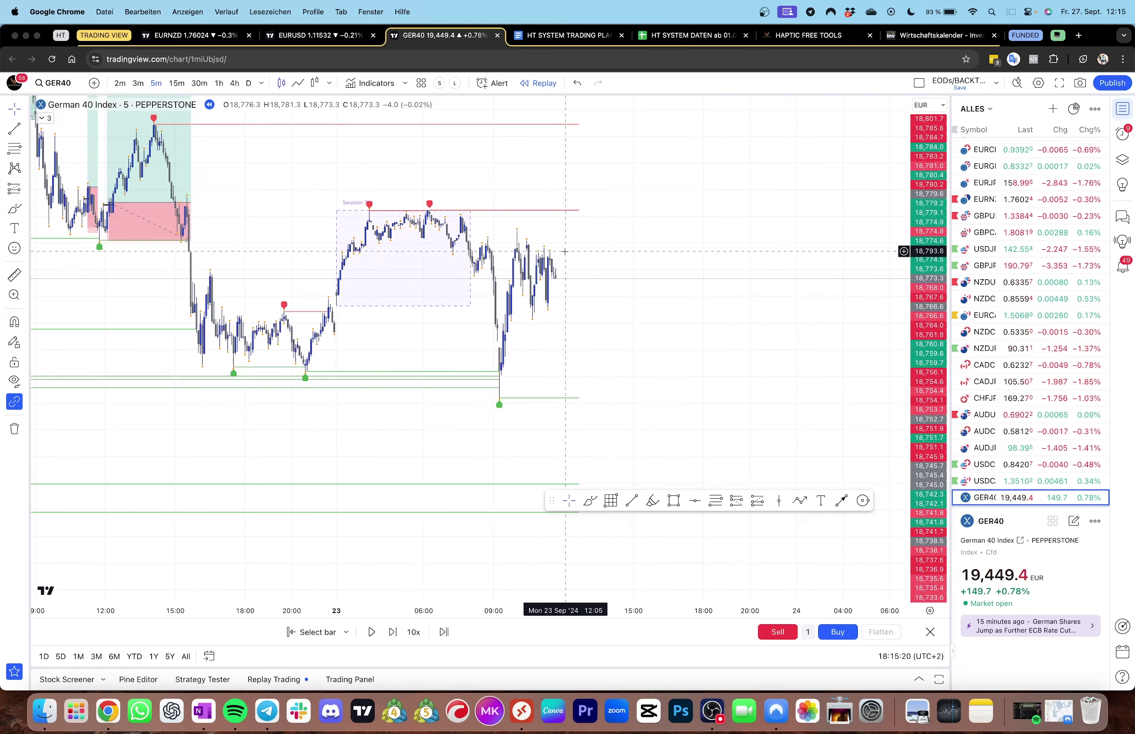
shift+click(564, 251)
click(611, 252)
click(653, 272)
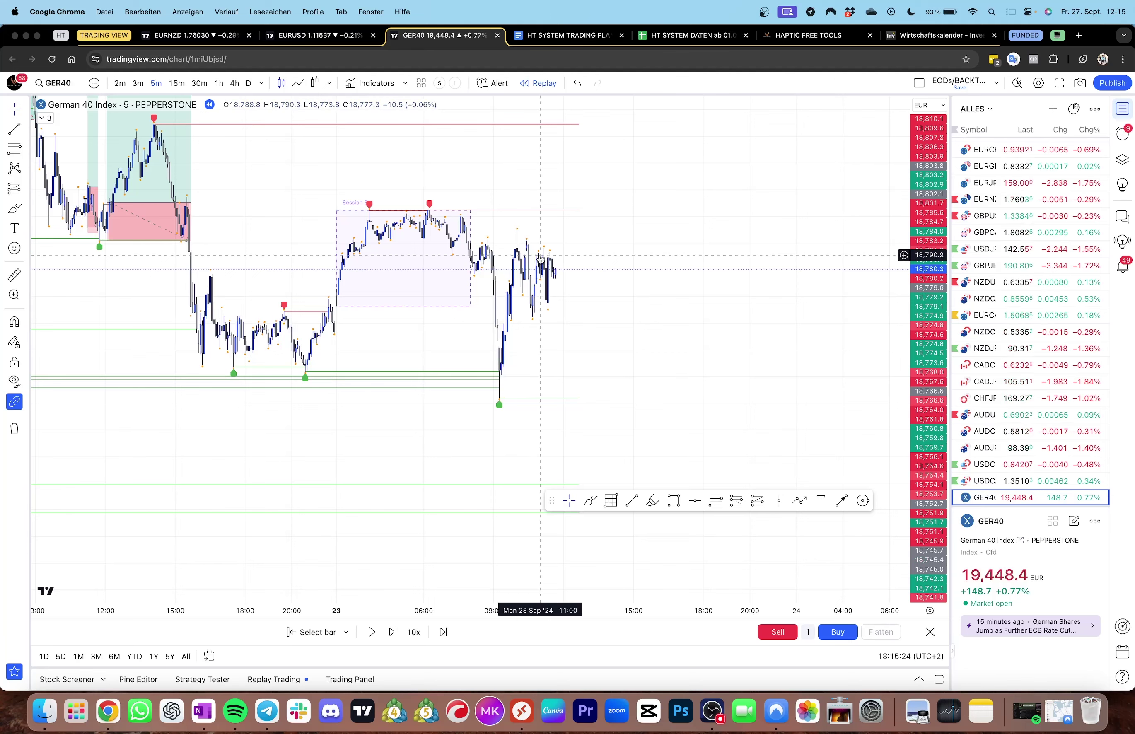
Advance the GER40 5-minute replay on 23 September to about 12:05
key(shift+Right)
key(shift+Right)
key(shift+Right)
key(shift+Right)
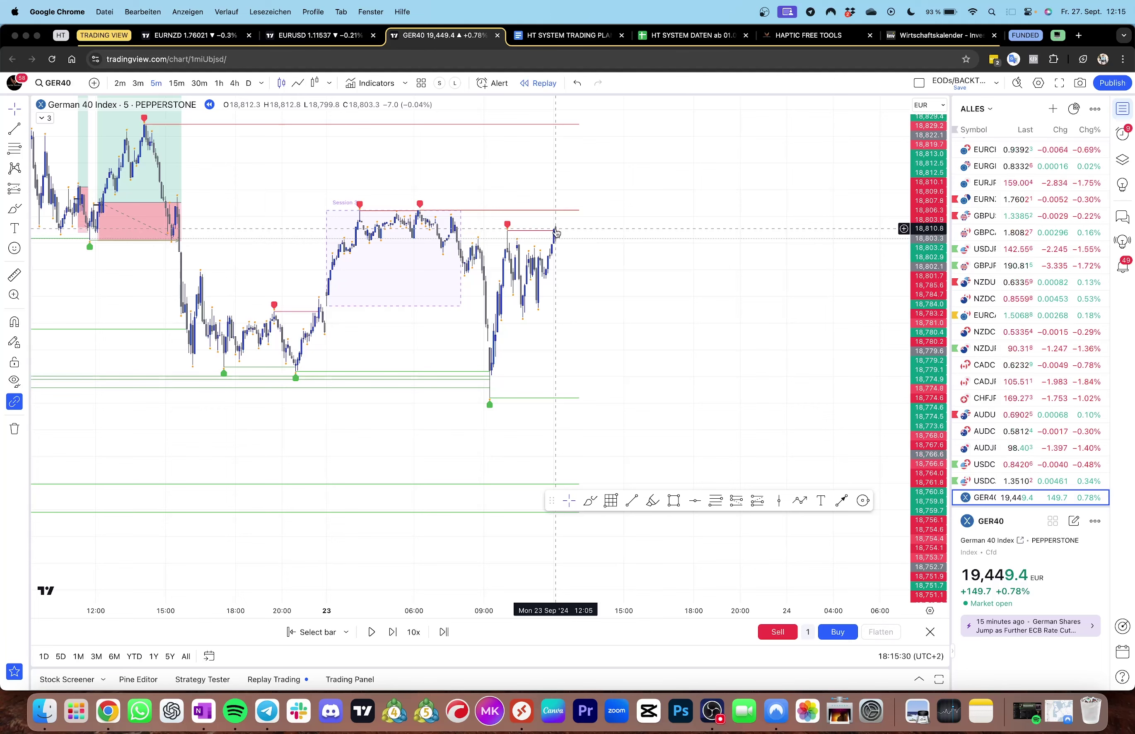
Advance the GER40 5-minute replay on 23 September to about 13:00
key(shift+Right)
key(shift+Right)
key(shift+Right)
key(shift+Right)
key(shift+Right)
key(shift+Right)
key(shift+Right)
key(shift+Right)
key(shift+Right)
key(shift+Right)
key(shift+Right)
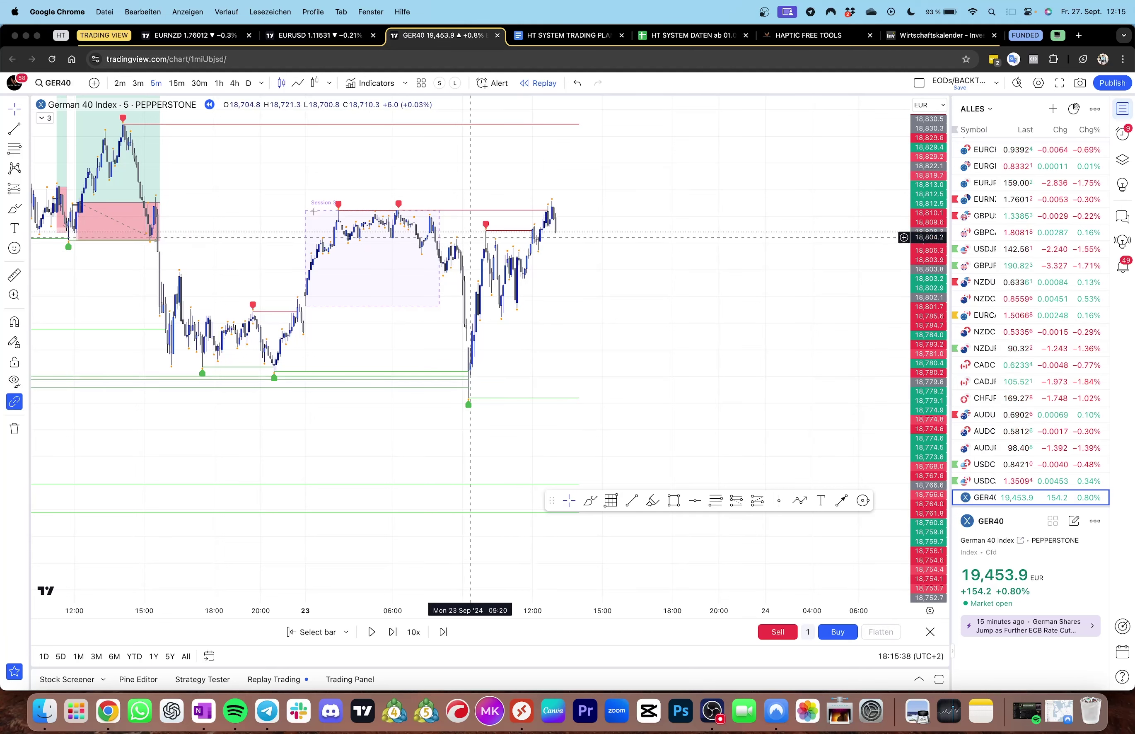
Draw a short horizontal trend line across the minor highs between about 11:00 and 12:00 on 23 September
super+click(506, 244)
click(530, 251)
drag(568, 266, 562, 301)
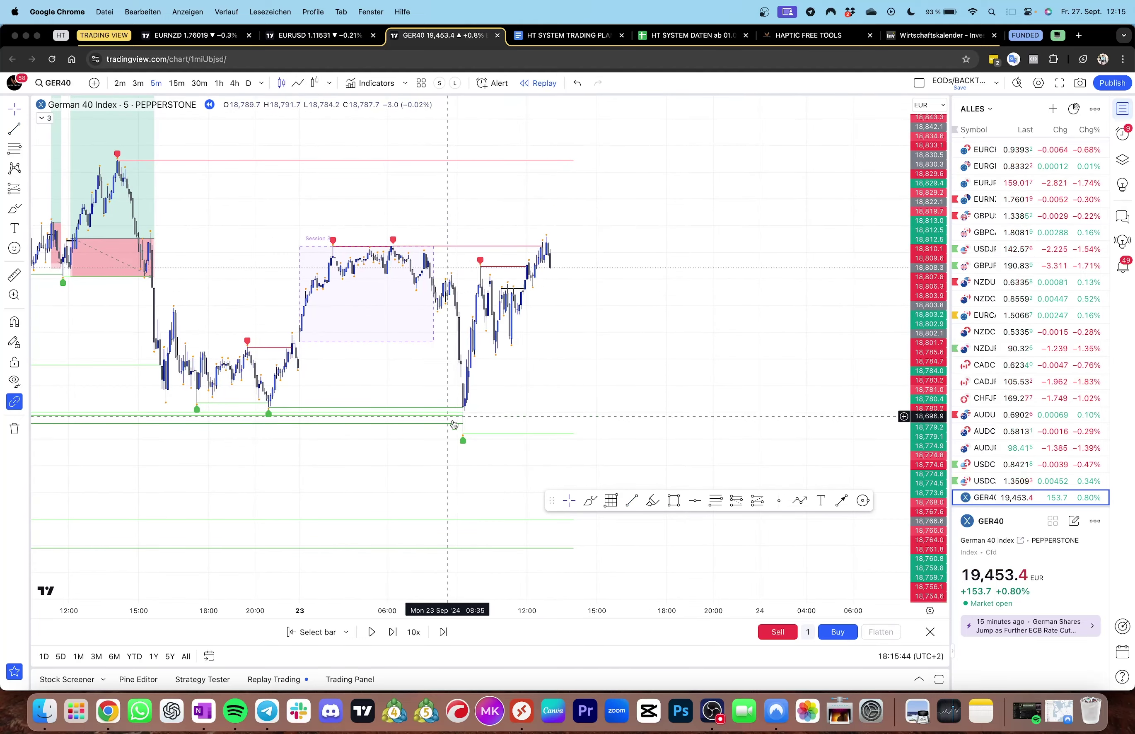
drag(489, 343, 512, 274)
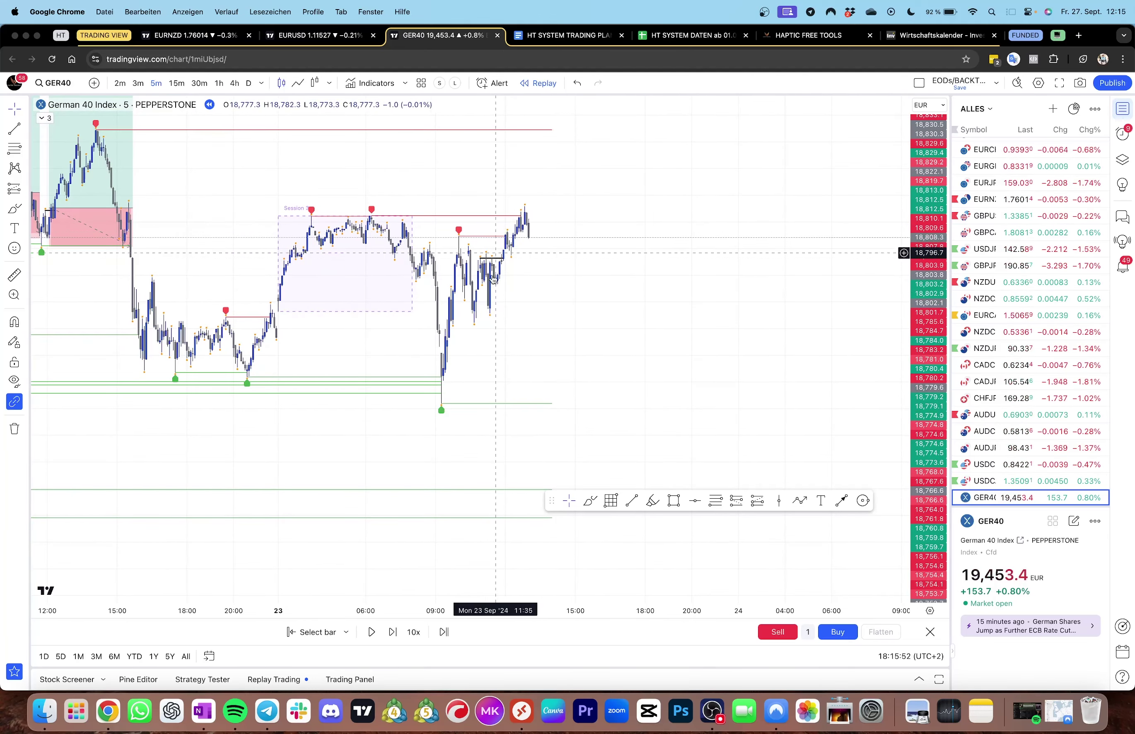
drag(529, 347, 529, 360)
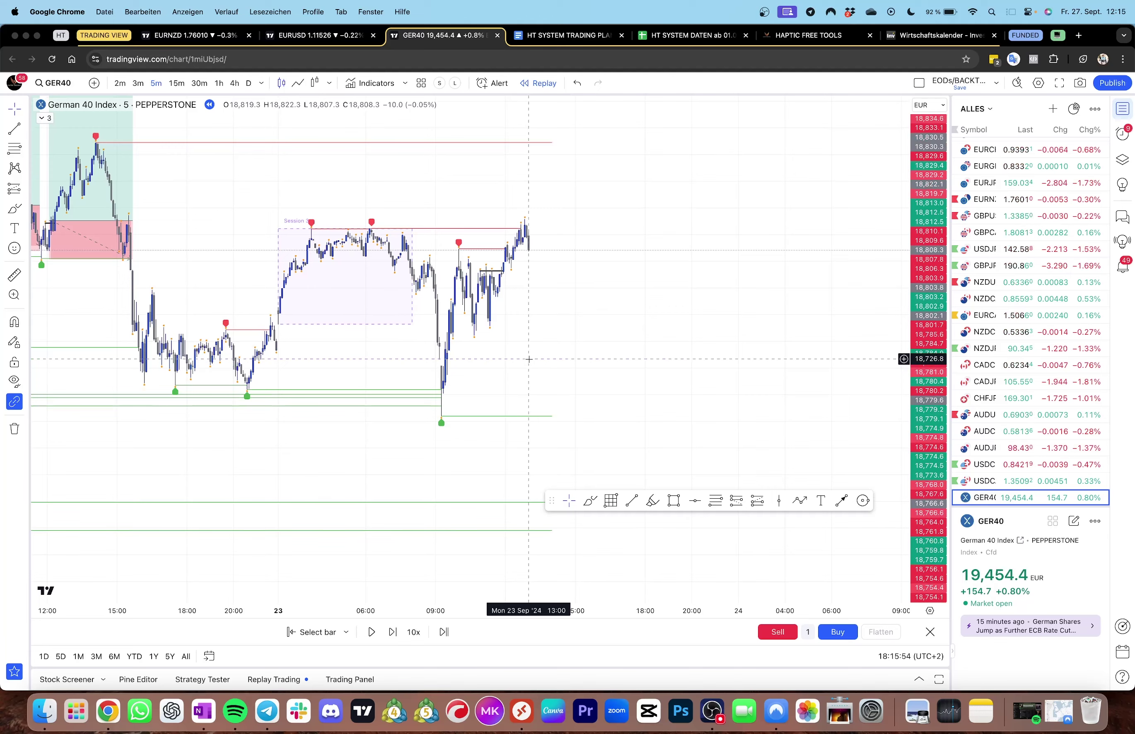
Advance the GER40 5-minute replay on 23 September to about 14:00
key(shift+Right)
key(shift+Right)
key(shift+Right)
key(shift+Right)
key(shift+Right)
key(shift+Right)
scroll(520, 352, up, 1)
drag(522, 357, 553, 388)
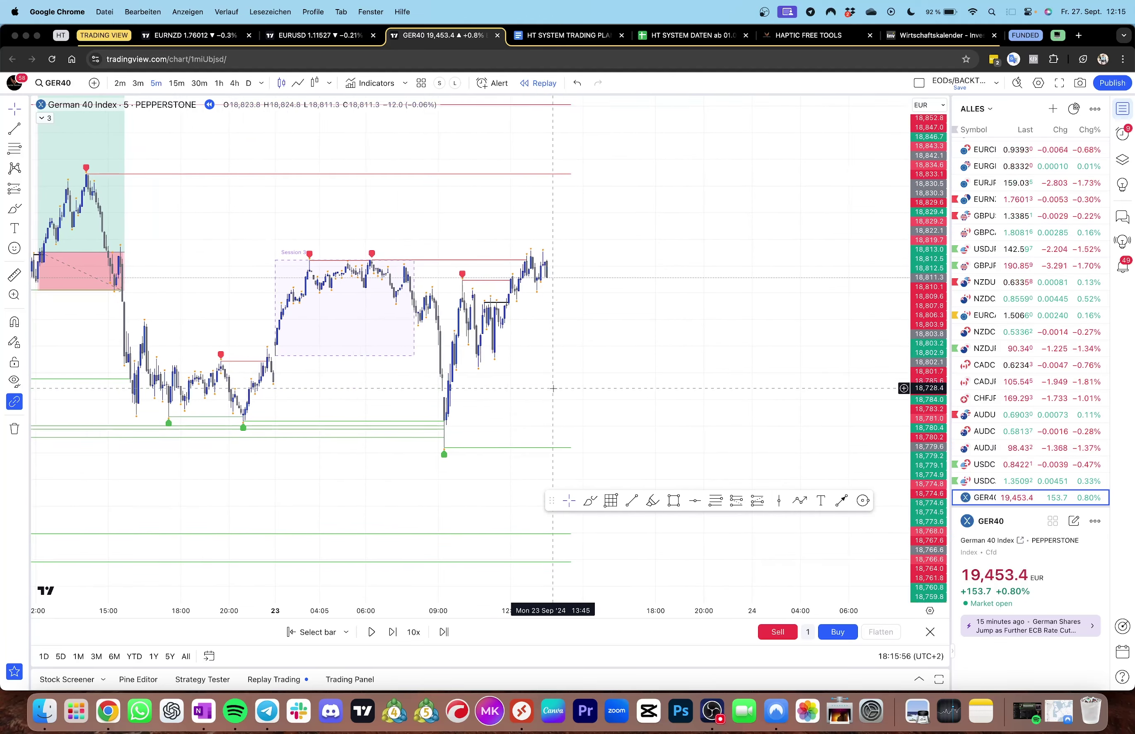
key(shift+Right)
key(shift+Right)
key(shift+Right)
key(shift+Right)
key(shift+Right)
key(shift+Right)
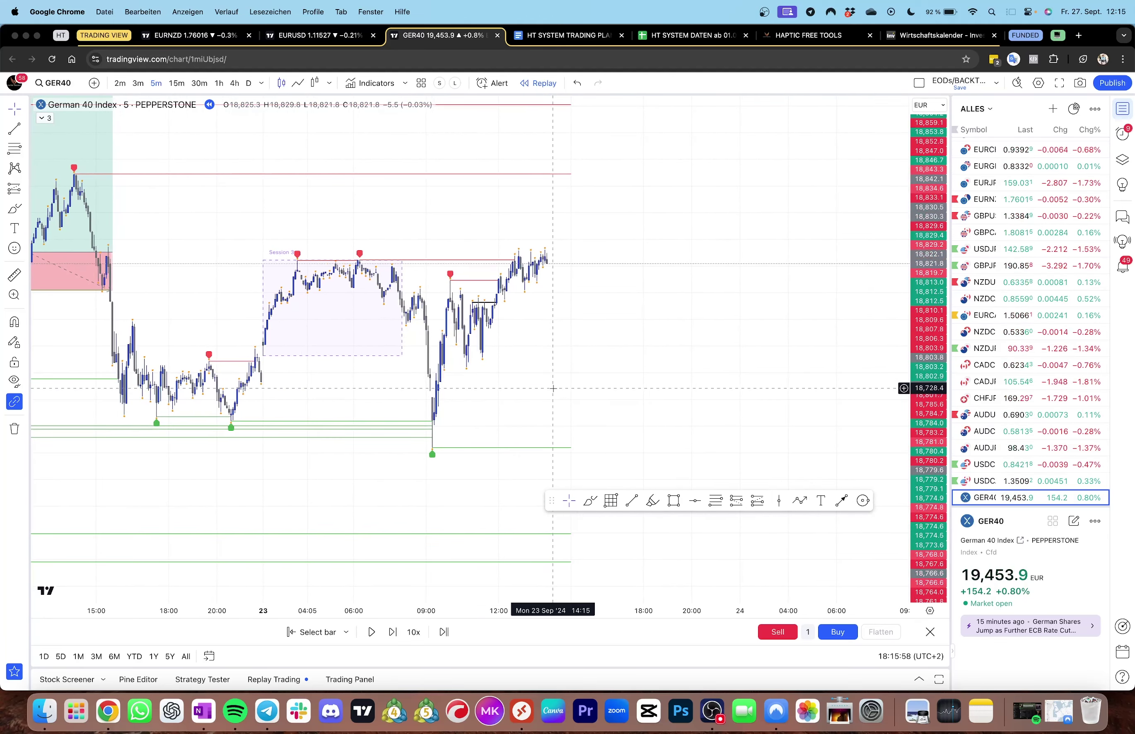
key(shift+Right)
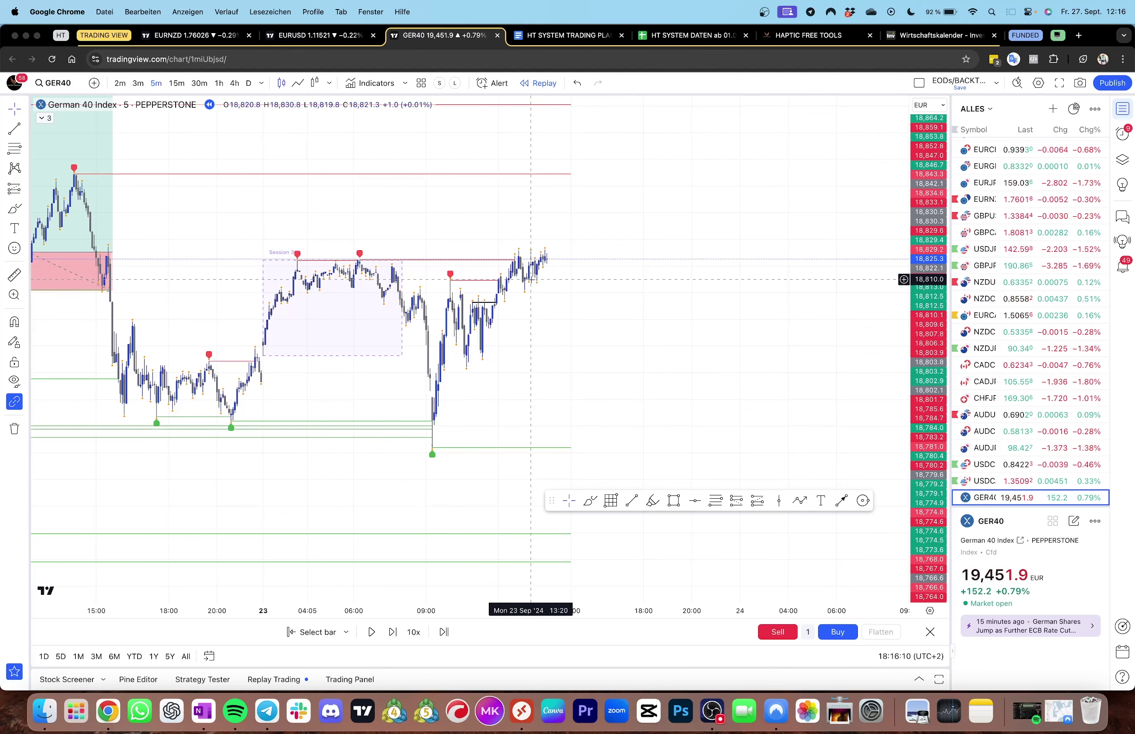
Continue the GER40 replay bar by bar on 23 September to about 14:45
key(shift+Right)
key(shift+Right)
key(shift+Right)
key(shift+Right)
key(shift+Right)
key(shift+Right)
key(shift+Right)
key(shift+Right)
key(shift+Right)
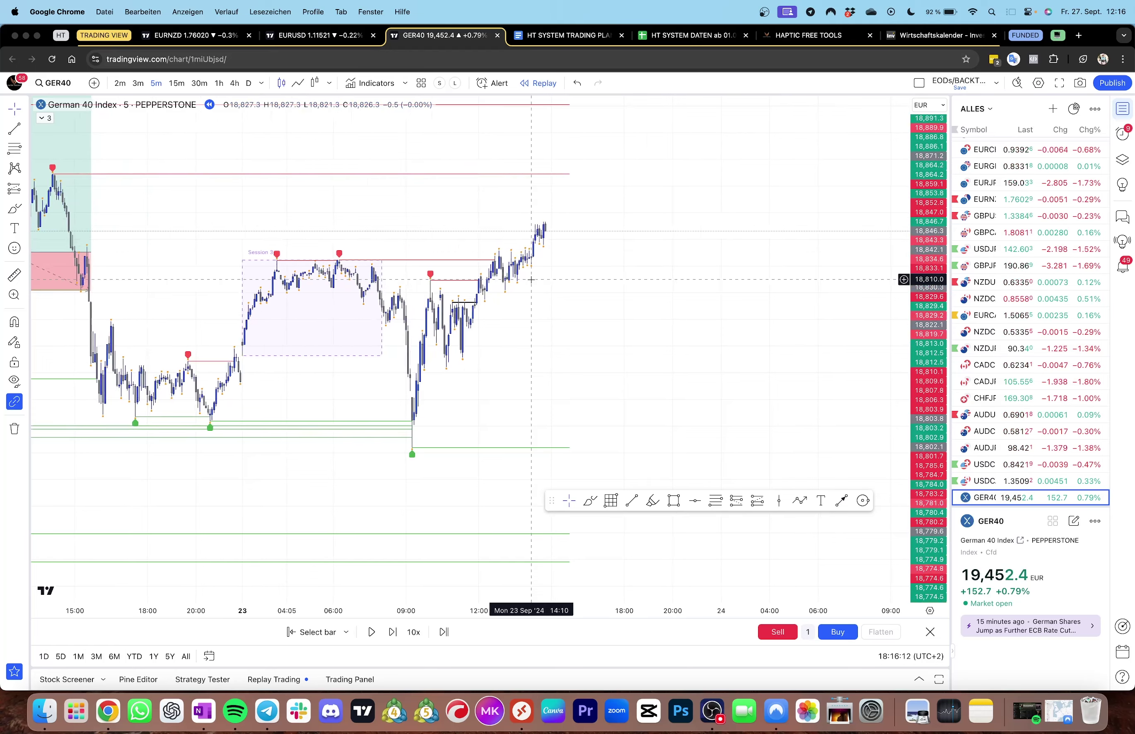
scroll(531, 278, up, 1)
drag(514, 256, 496, 244)
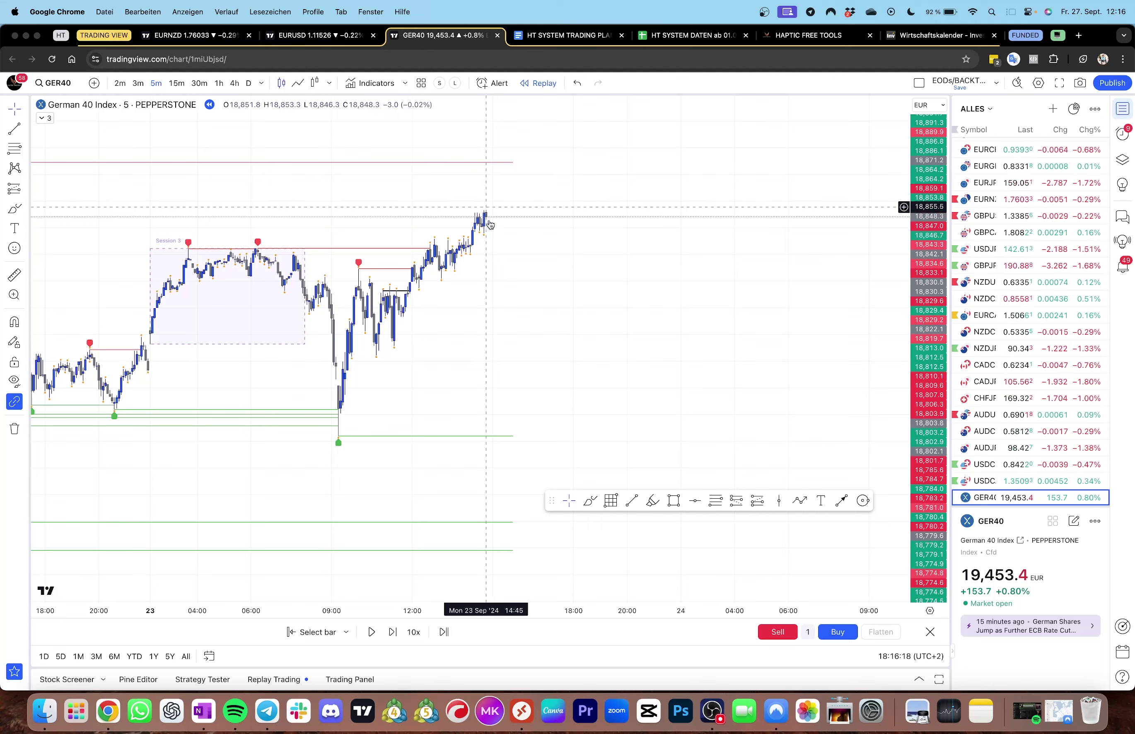
Advance the GER40 5-minute replay on 23 September to about 15:15
key(shift+Right)
key(shift+Right)
key(shift+Right)
key(shift+Right)
key(shift+Right)
key(shift+Right)
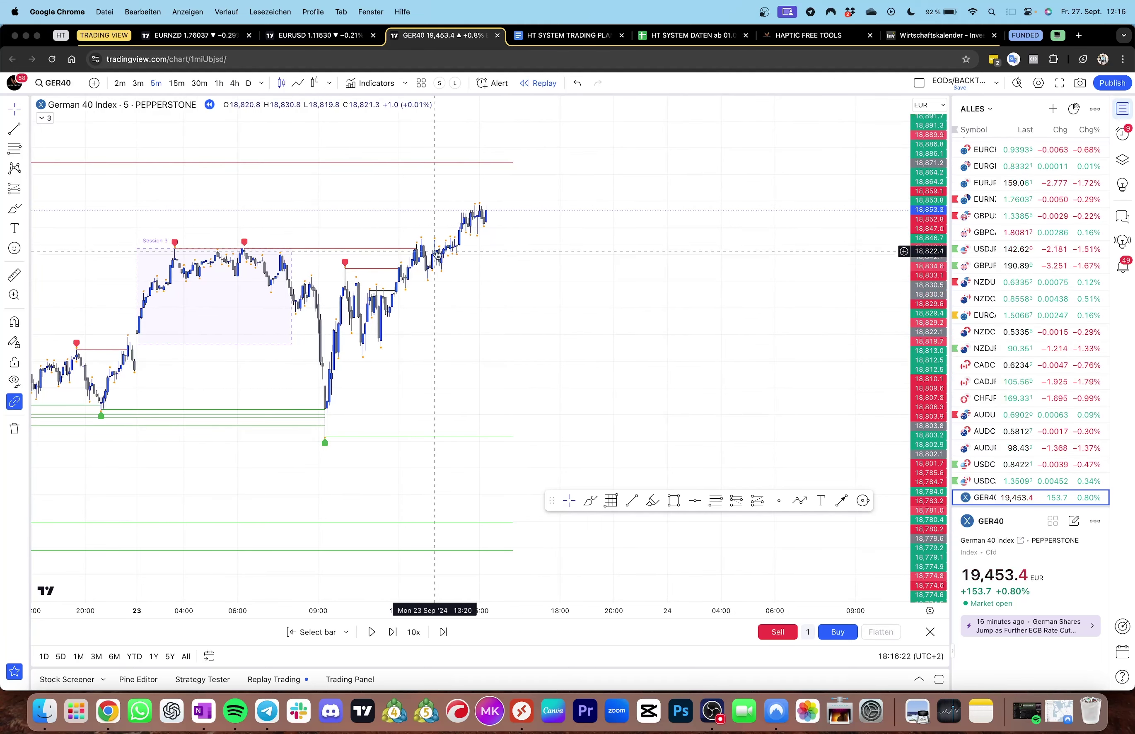
key(shift+Right)
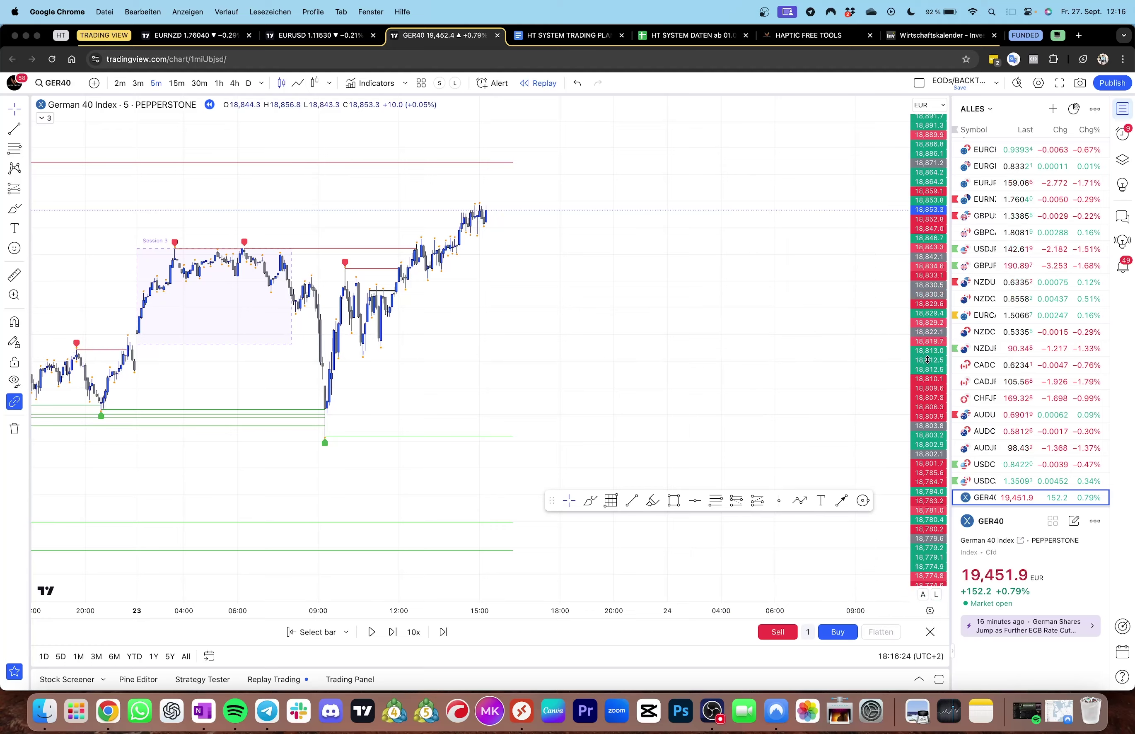
Stretch the price scale around the recent highs and advance the GER40 replay to about 15:40
drag(925, 360, 920, 241)
drag(535, 250, 530, 350)
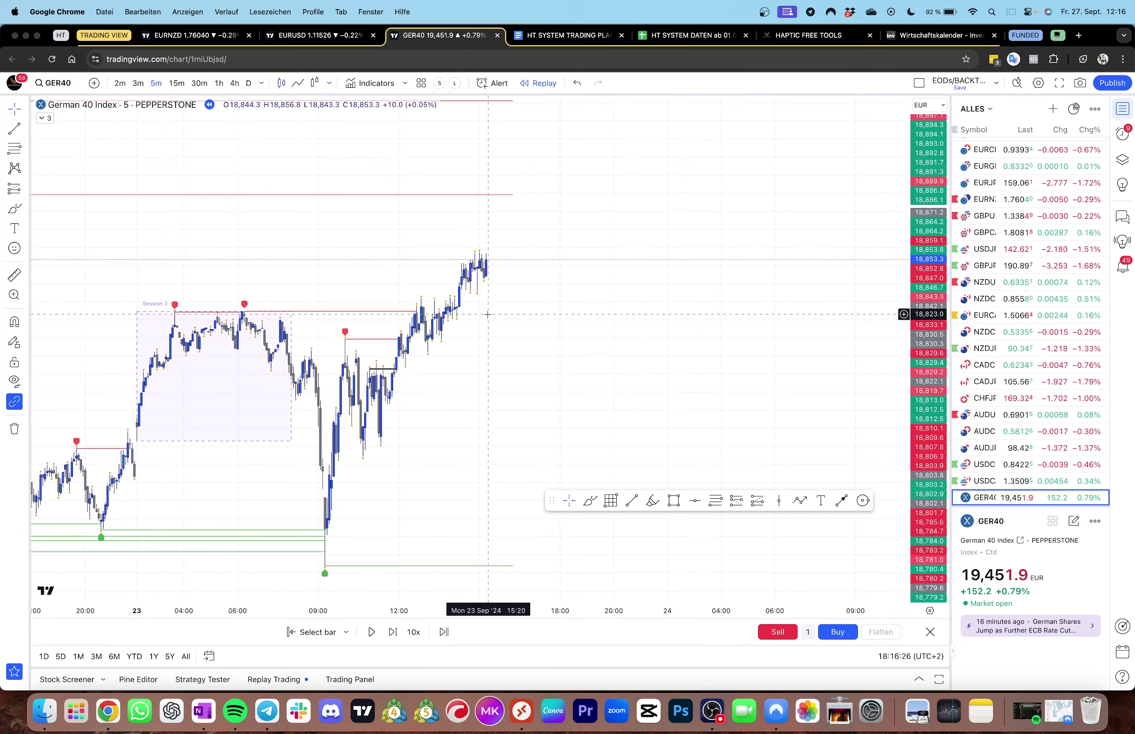
key(shift+Right)
key(shift+Right)
key(shift+Right)
key(shift+Right)
key(shift+Right)
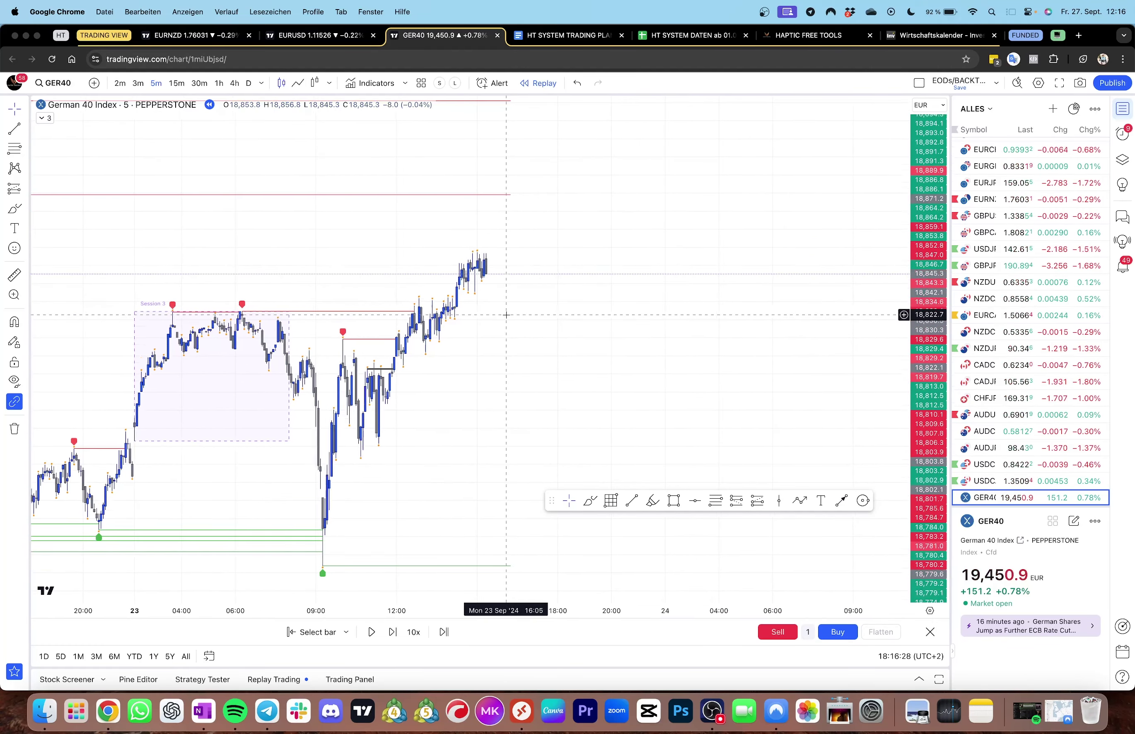
Draw a short horizontal trend line at the structure break near 15:30 and place a short position from 18,832.8 with its stop at 18,857.5
click(14, 129)
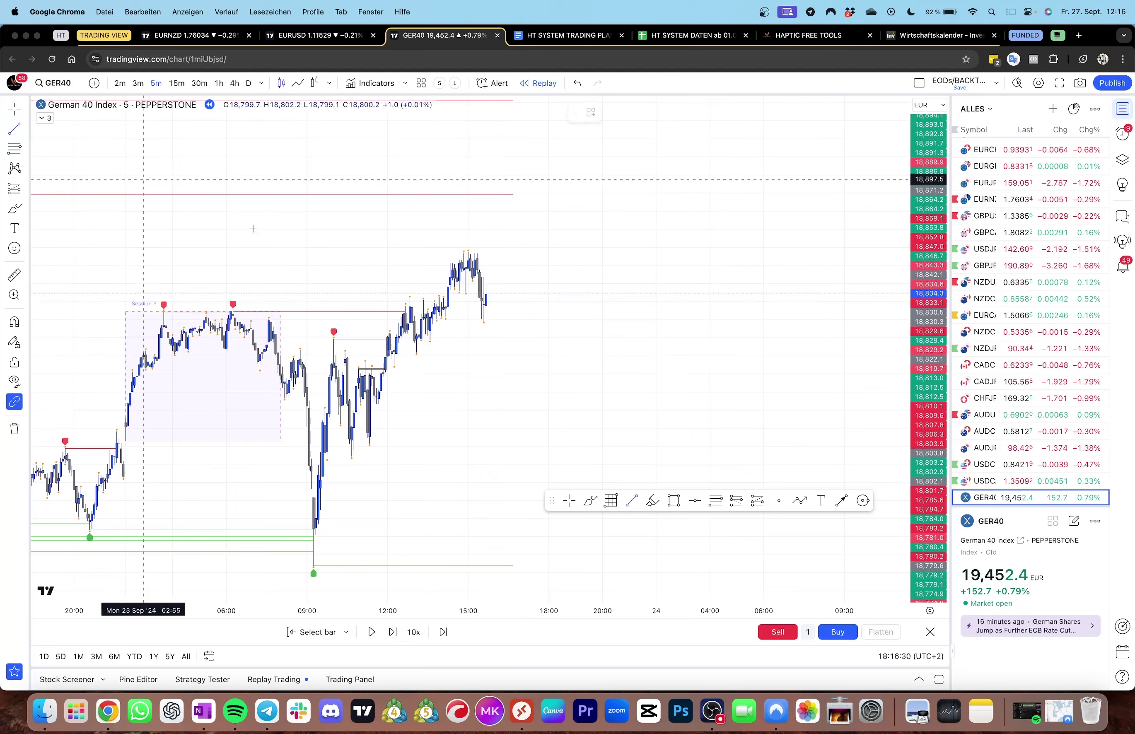
click(473, 279)
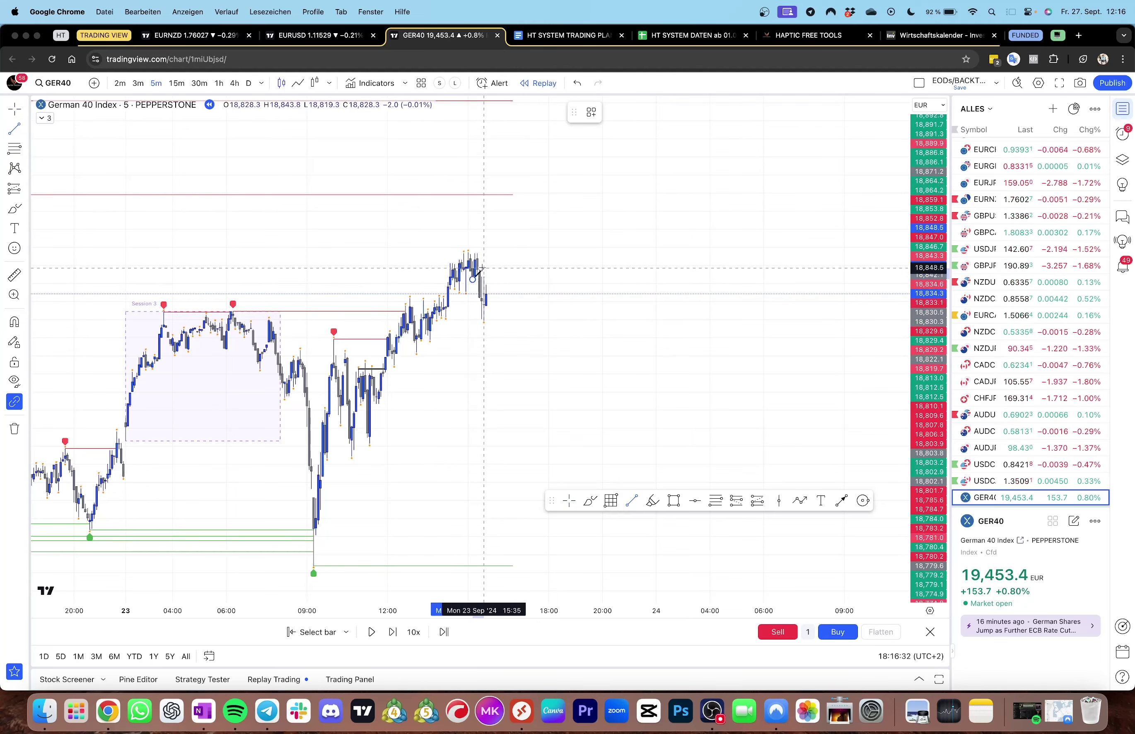
click(27, 190)
click(76, 225)
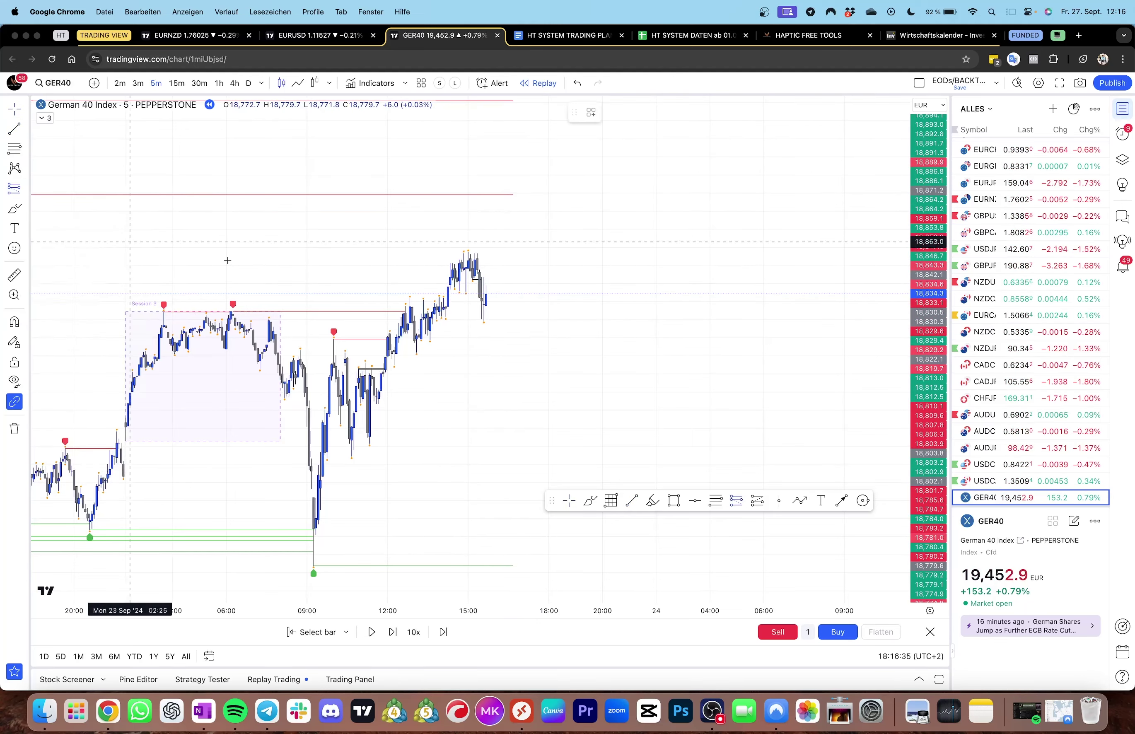
click(480, 296)
drag(479, 222, 485, 252)
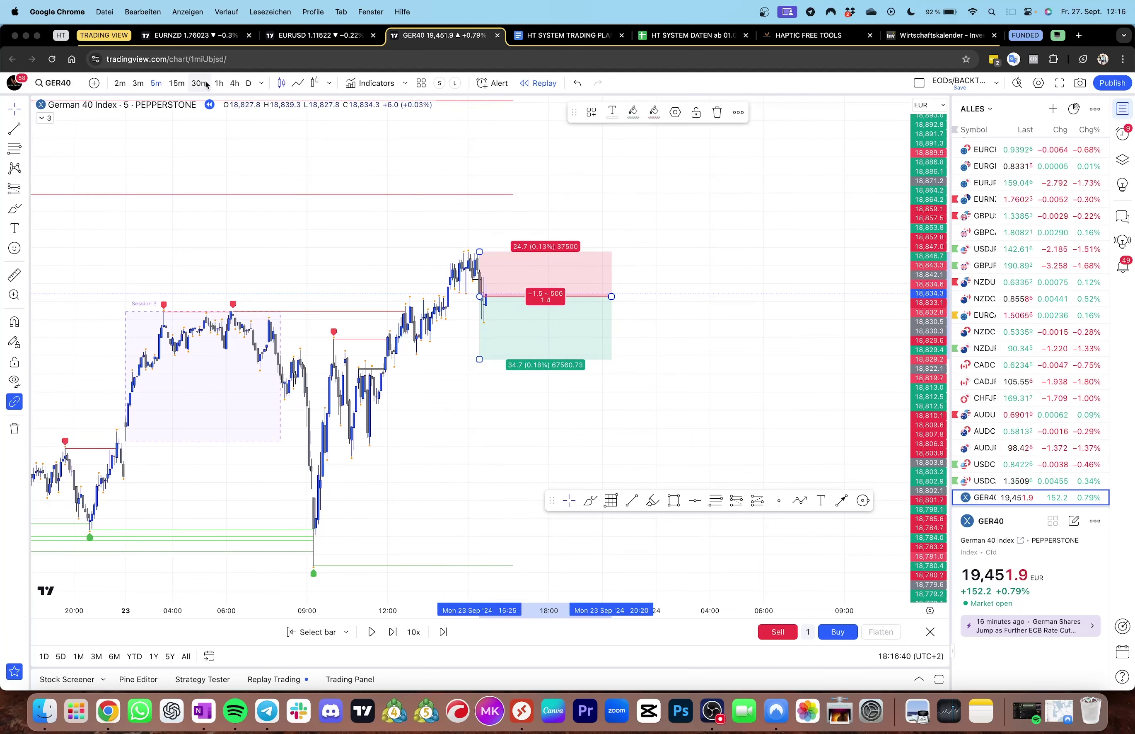
On the 1-hour timeframe, set the short position's target to about 18,800.7, and return the chart to 5 minutes
click(220, 83)
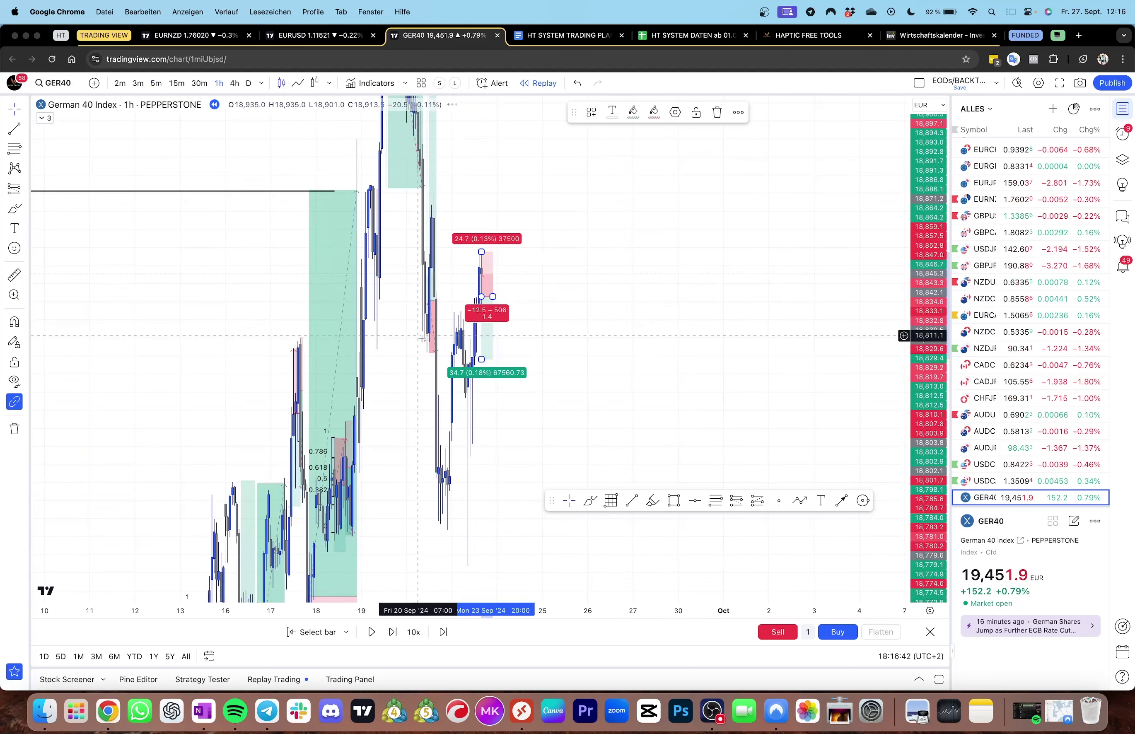
drag(483, 358, 484, 354)
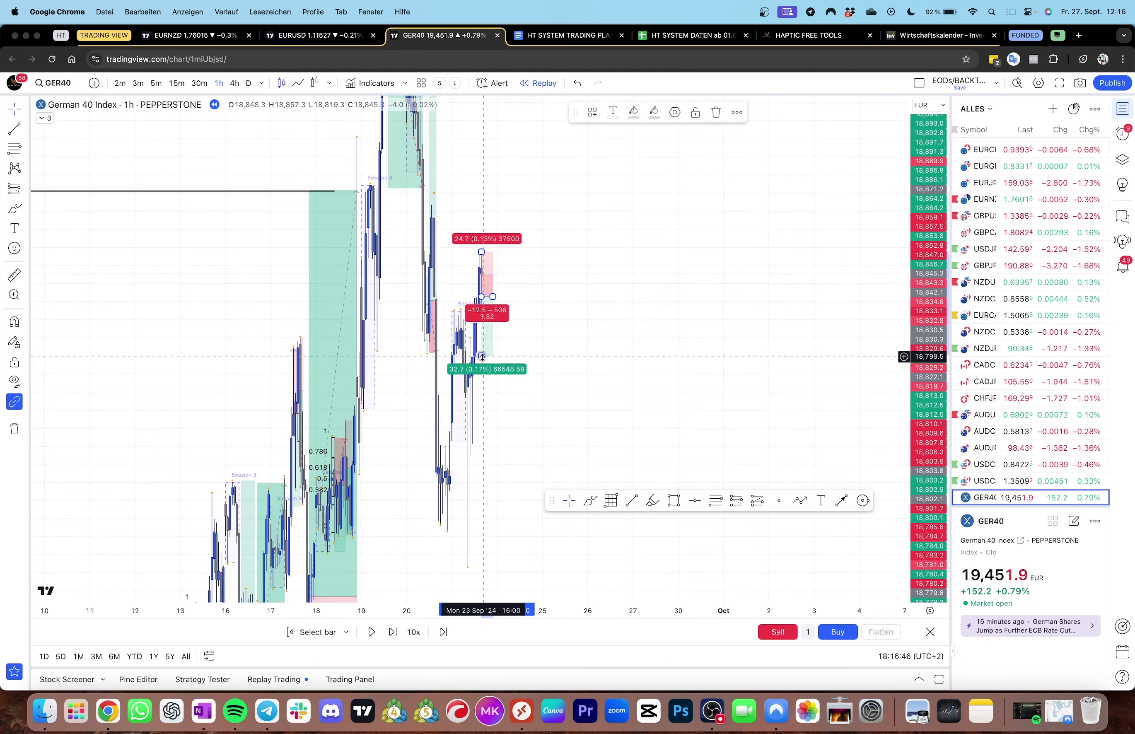
click(477, 357)
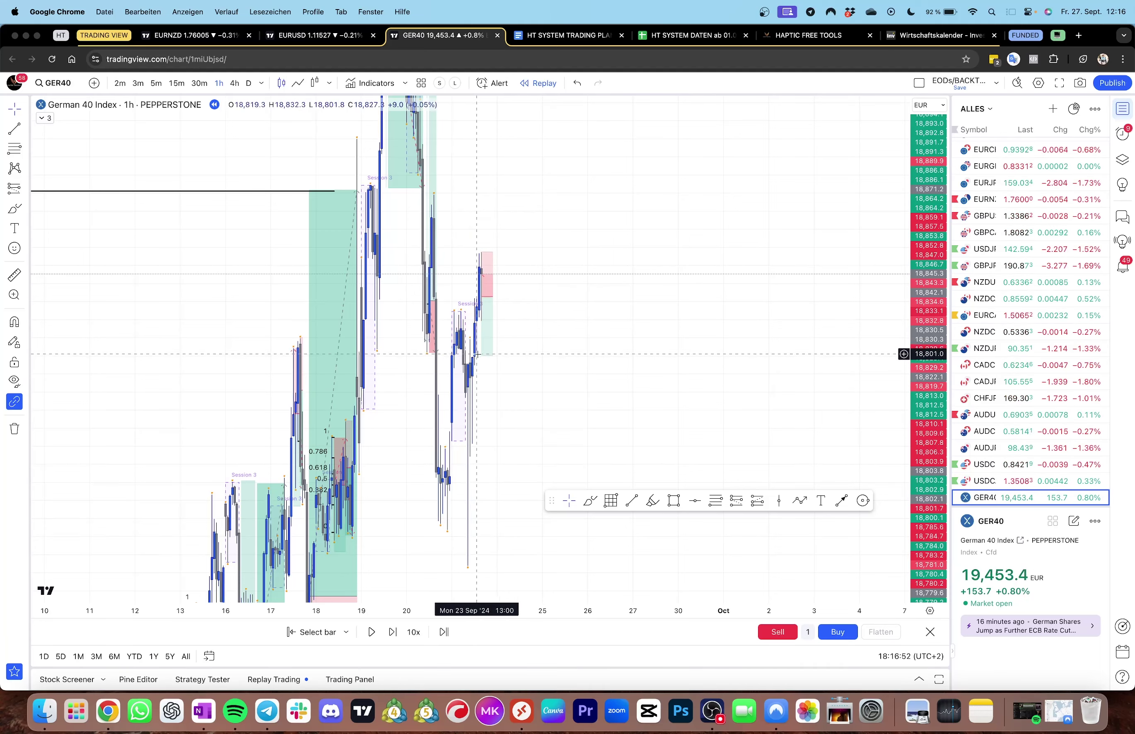
click(483, 356)
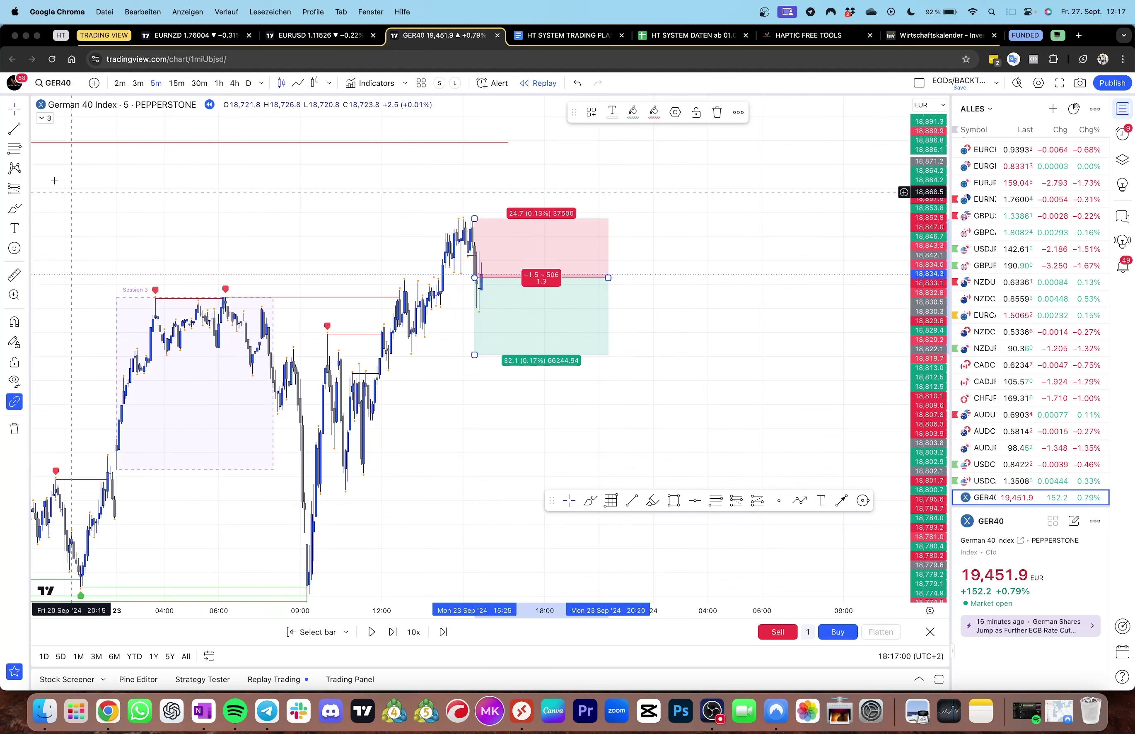
Draw a Fibonacci retracement from the afternoon high down to the low near 15:30 and raise the short position's entry to 18,844.6
click(15, 150)
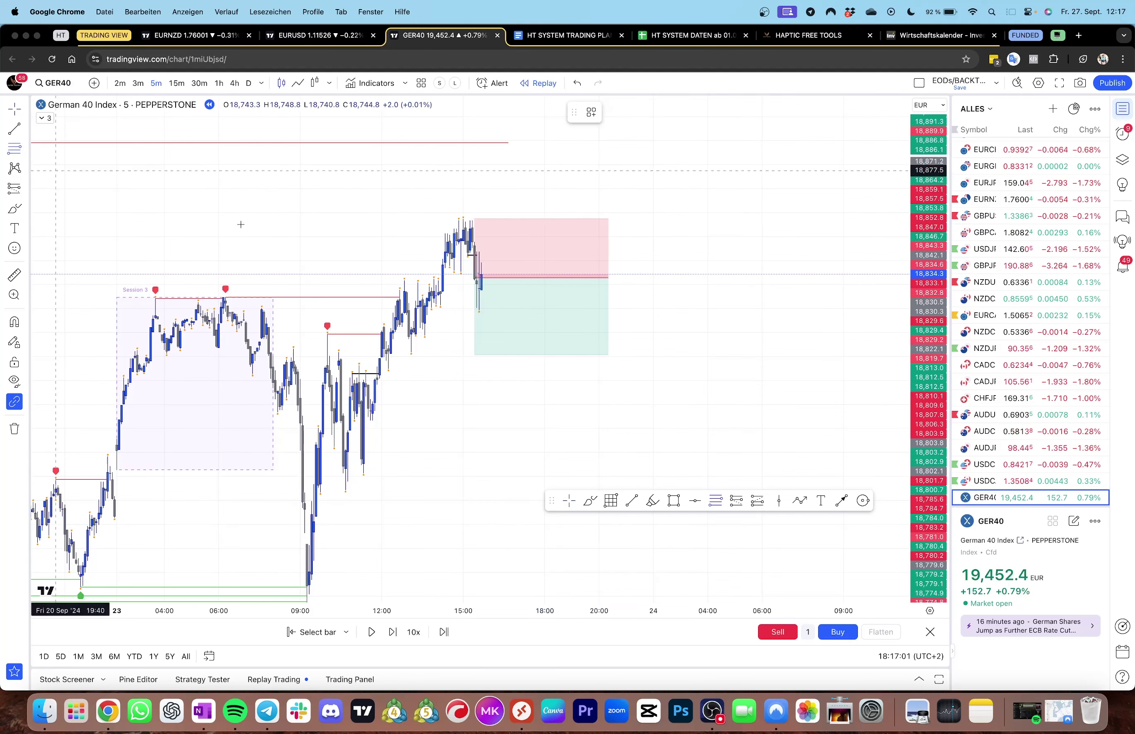
click(454, 219)
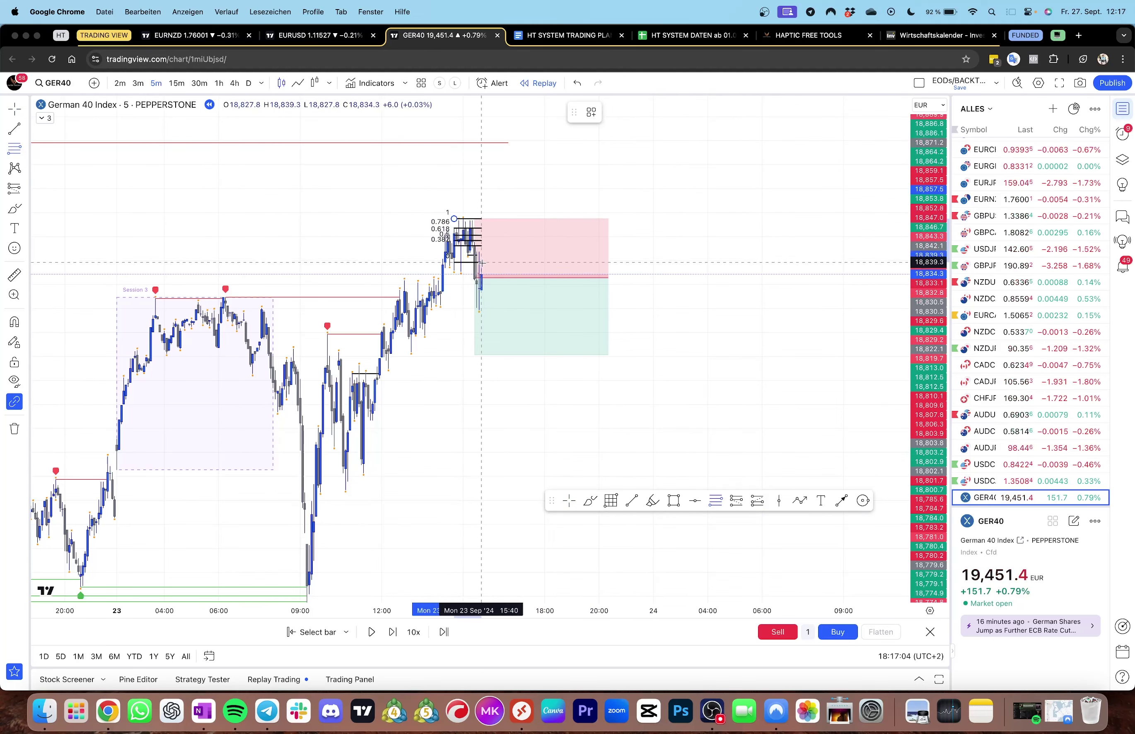
click(474, 278)
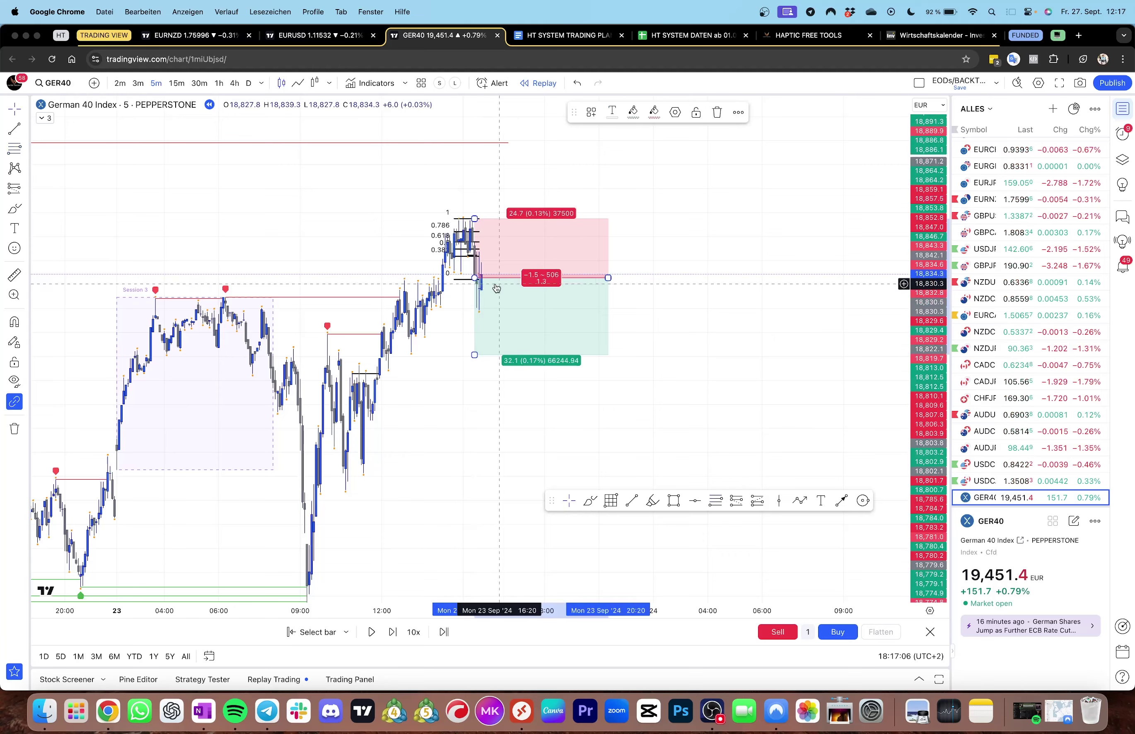
drag(475, 277, 478, 252)
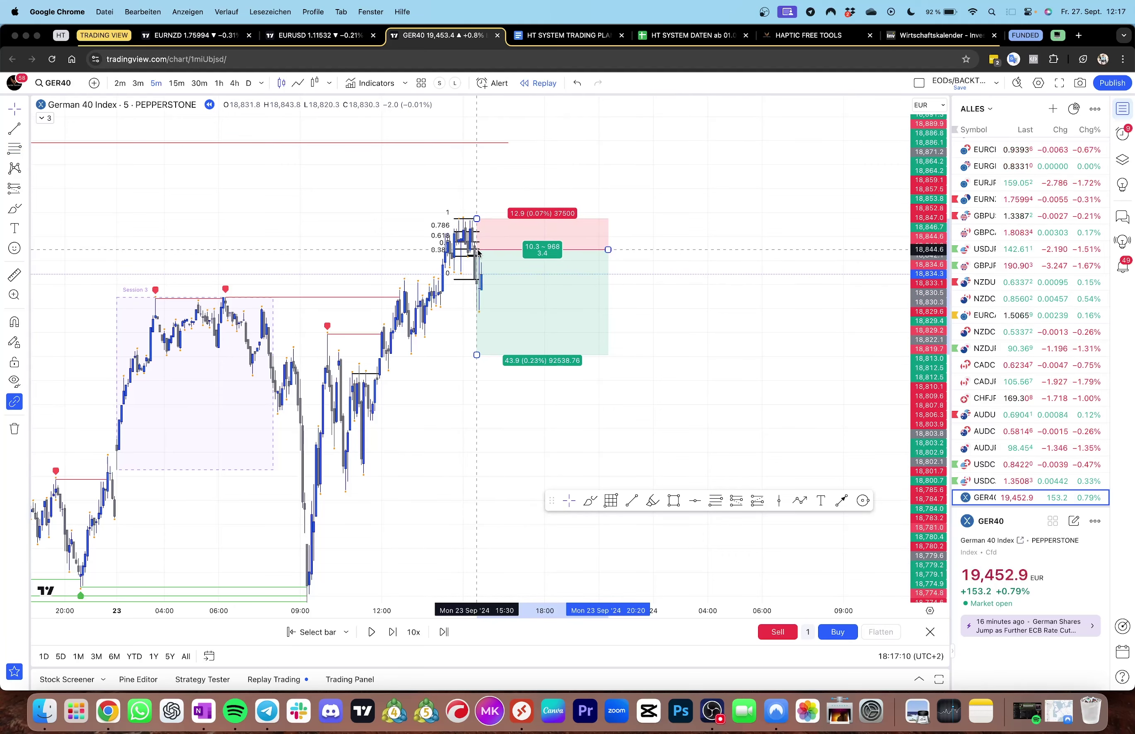
click(475, 279)
click(467, 300)
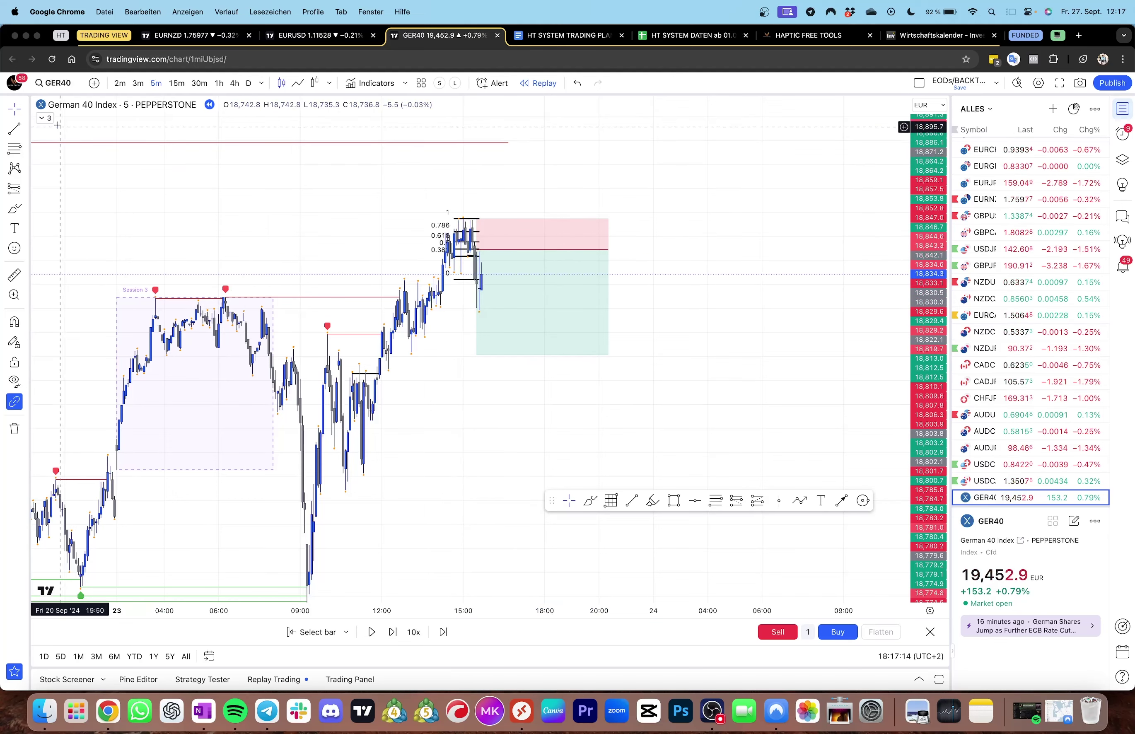
click(535, 295)
click(713, 219)
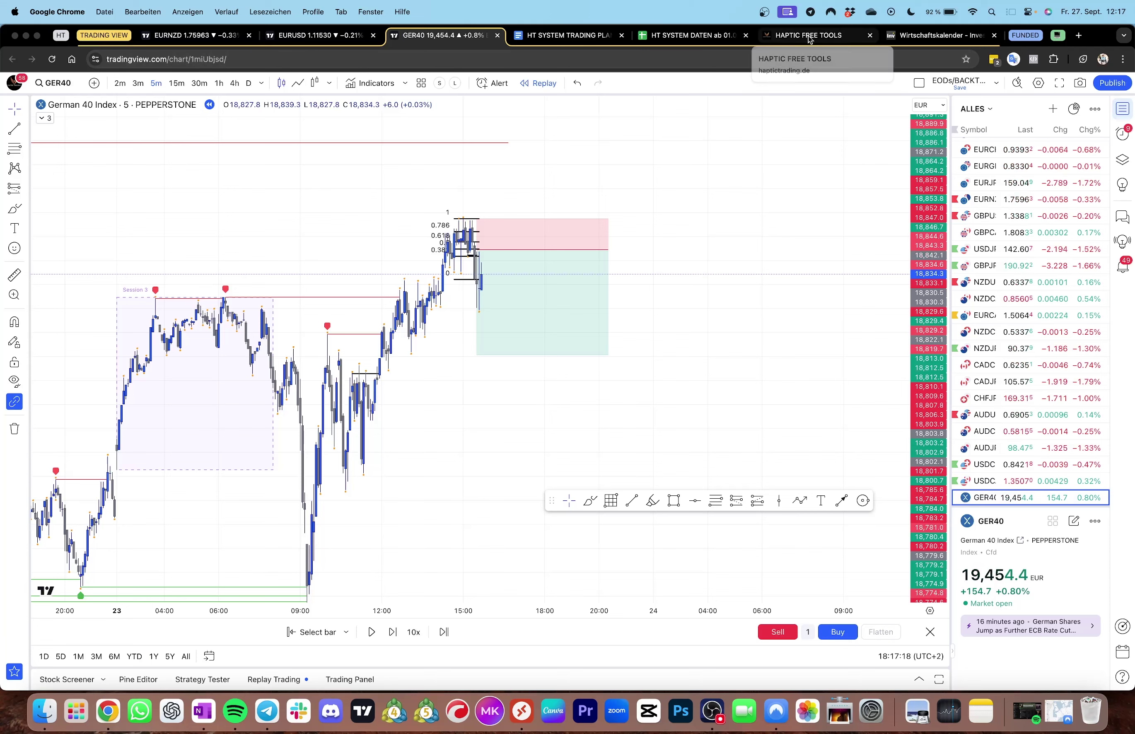
click(541, 304)
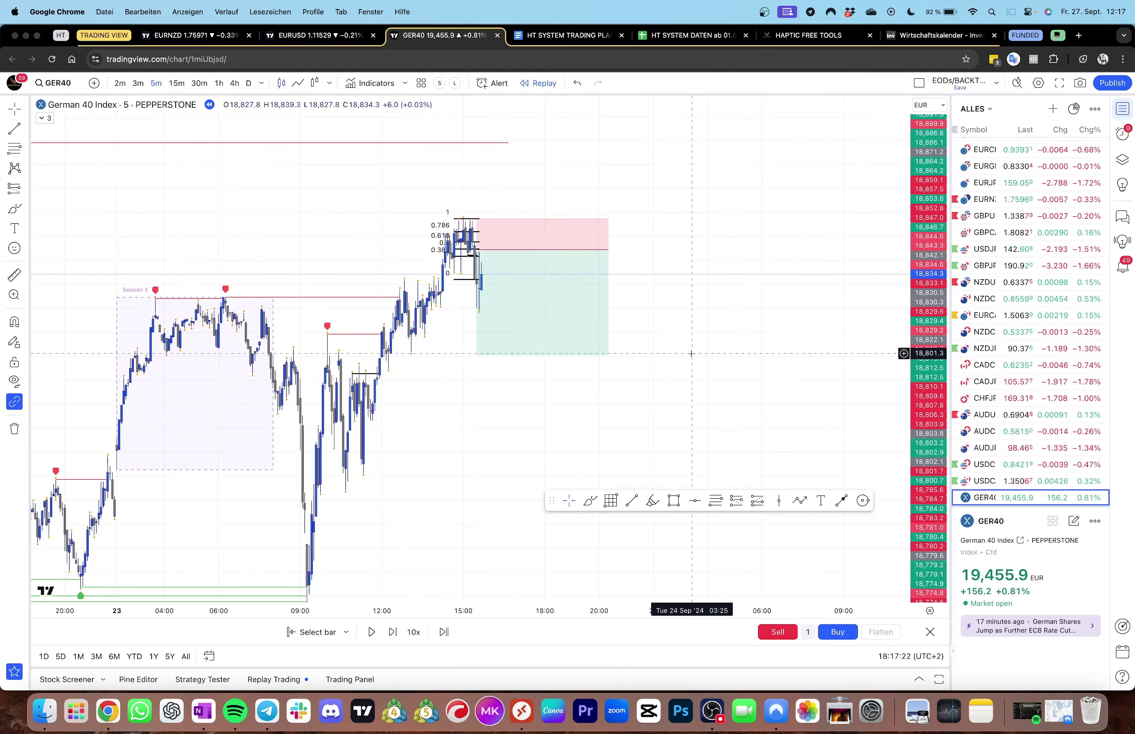
Play out the short position by advancing the GER40 5-minute replay to about 16:10
key(shift+Right)
key(shift+Right)
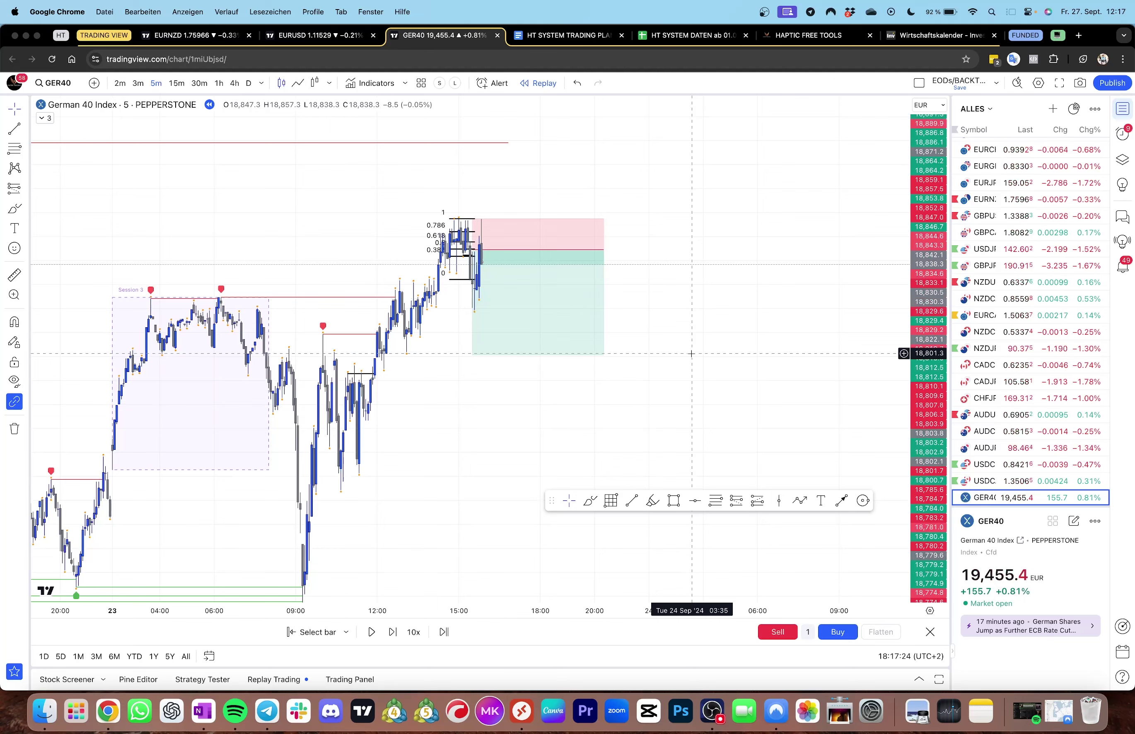
key(shift+Right)
key(shift+Right)
key(shift+Right)
key(shift+Right)
key(shift+Right)
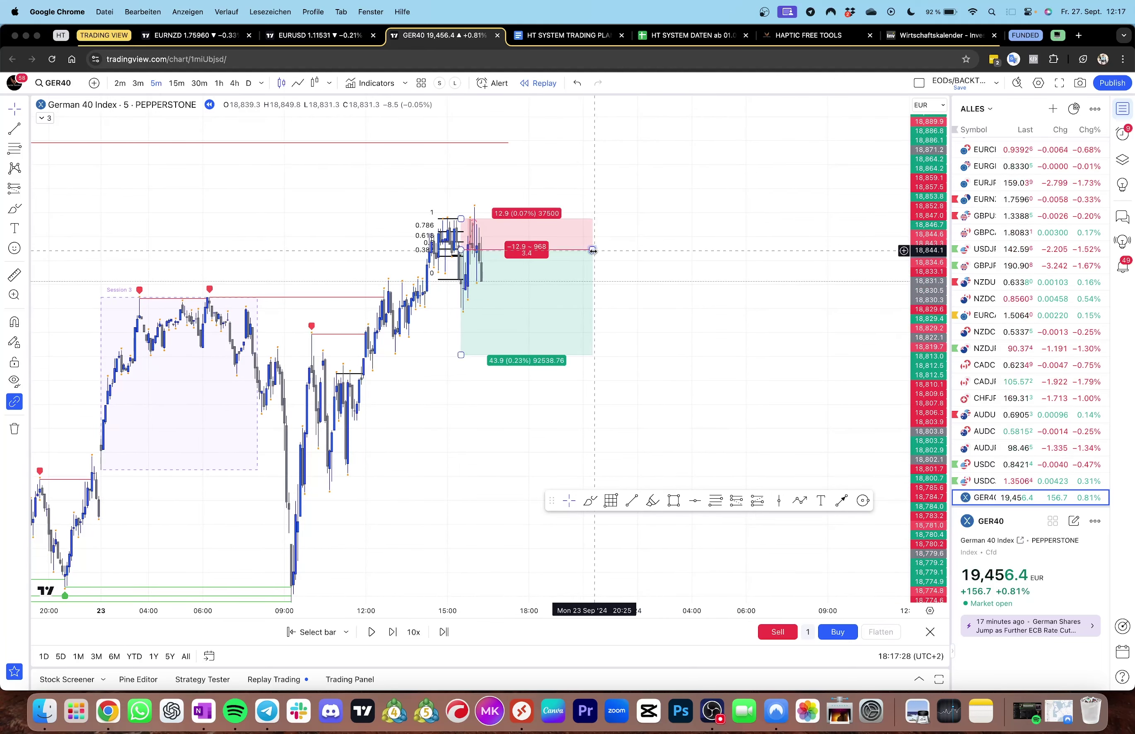
Shorten the short position so it ends at about 16:00, and advance the replay to about 16:45
drag(593, 250, 475, 251)
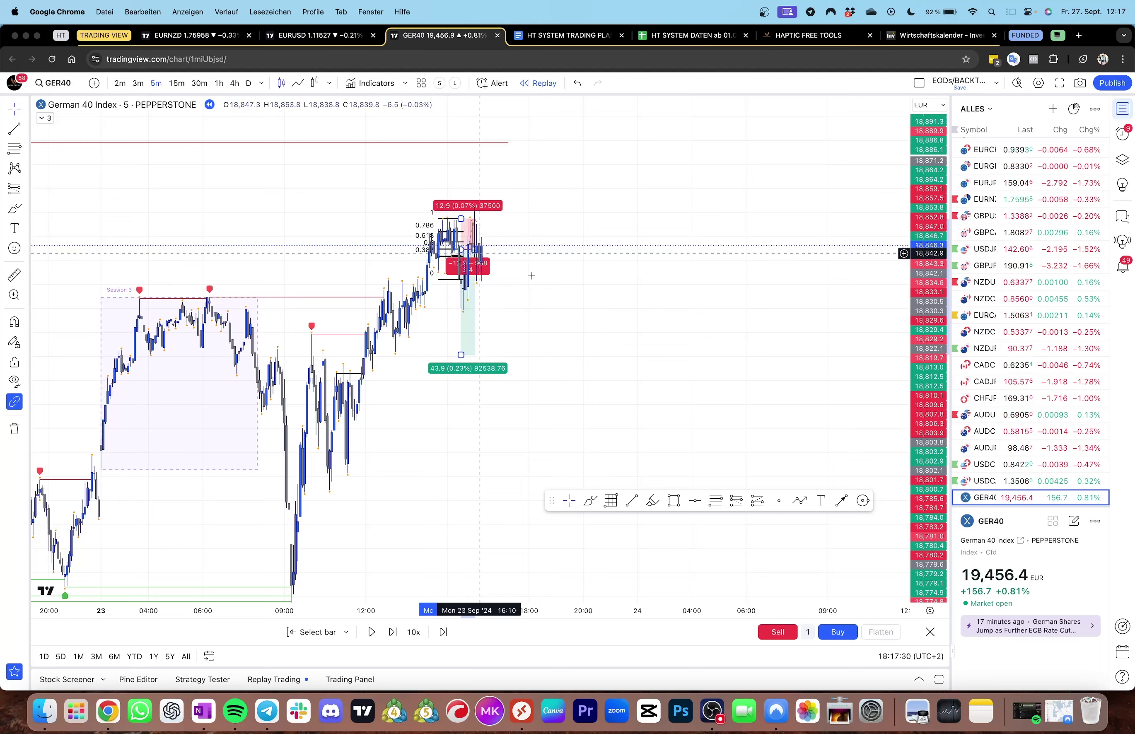
click(540, 276)
key(shift+Right)
key(shift+Right)
key(shift+Right)
key(shift+Right)
key(shift+Right)
key(shift+Right)
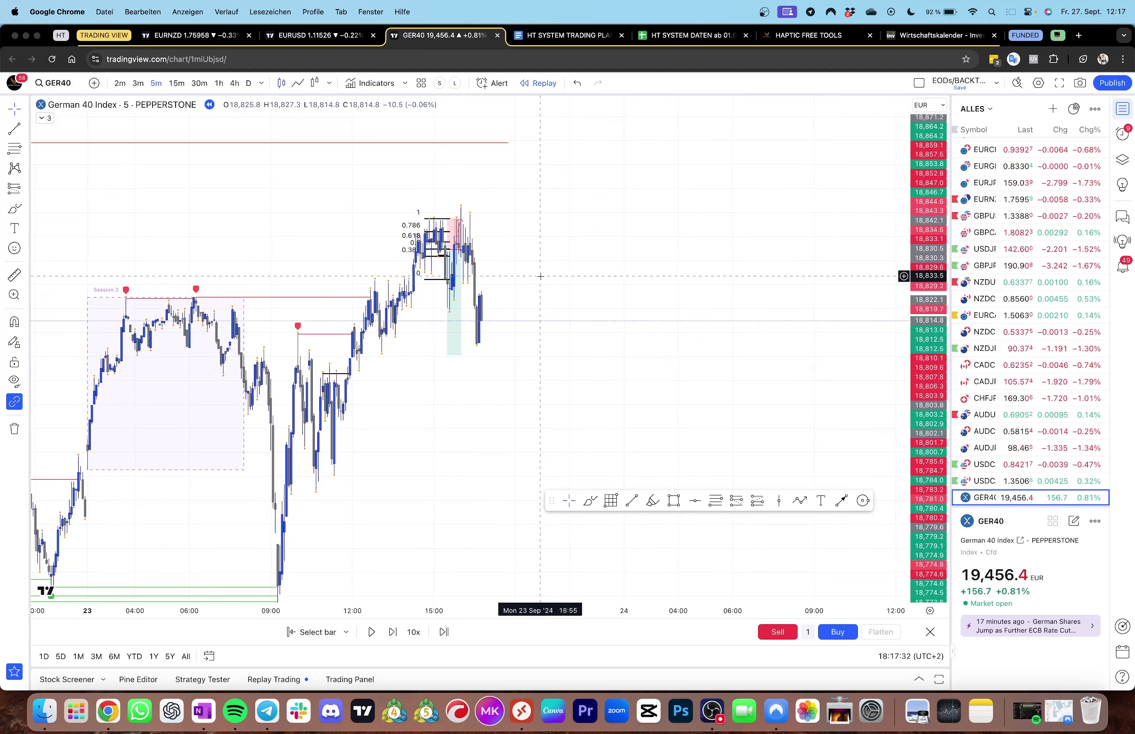
Draw a short horizontal trend line at the swing low from about 16:15 to 16:35 on 23 September
click(13, 134)
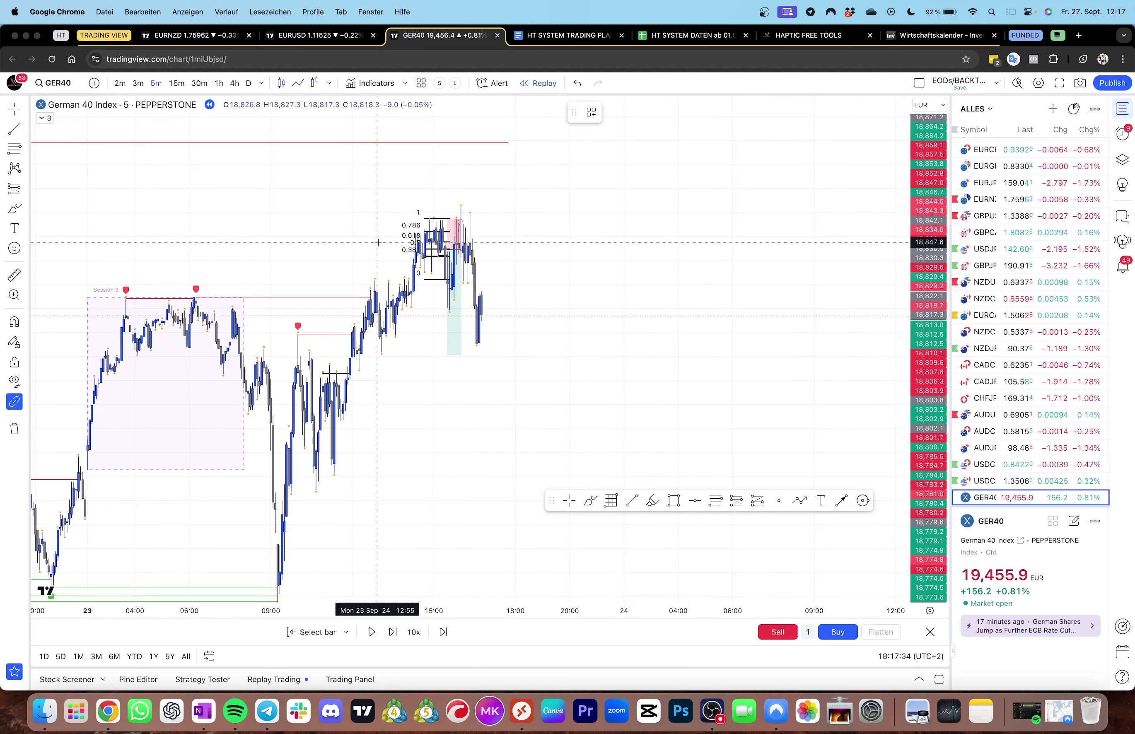
super+click(467, 290)
shift+click(477, 288)
click(502, 289)
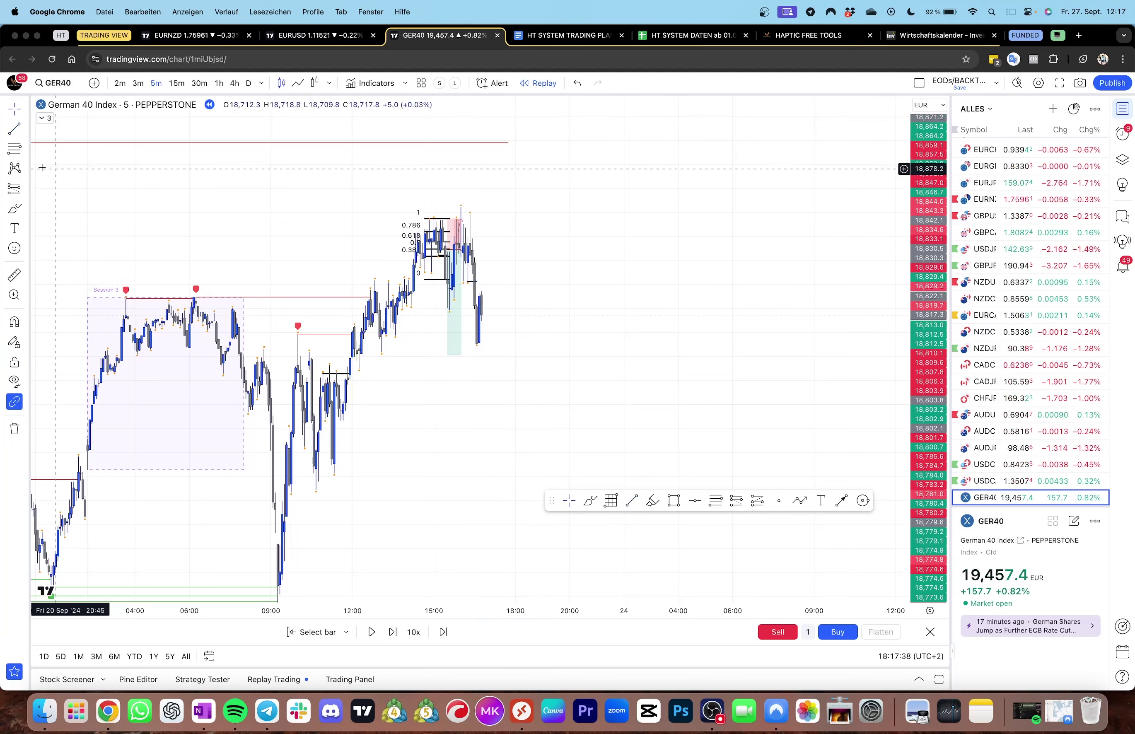
Place a short position at 16:30 with entry about 18,821.1, stop at 18,862.3 and target at about 18,800.8
click(14, 193)
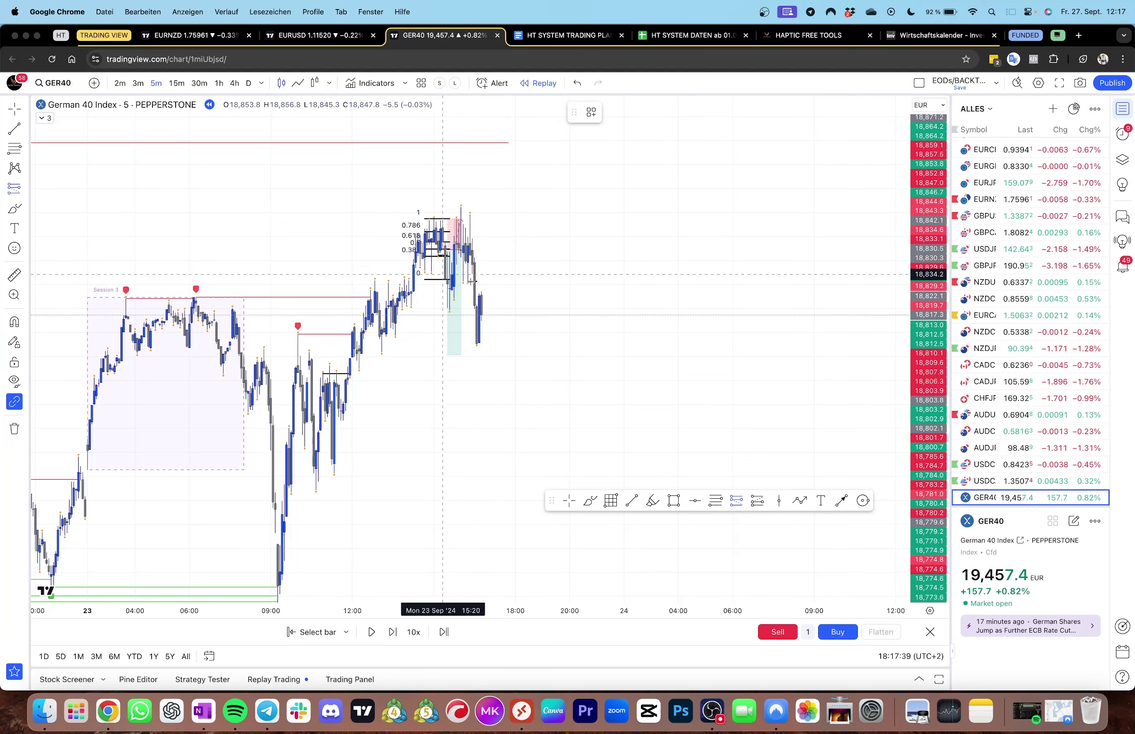
click(475, 306)
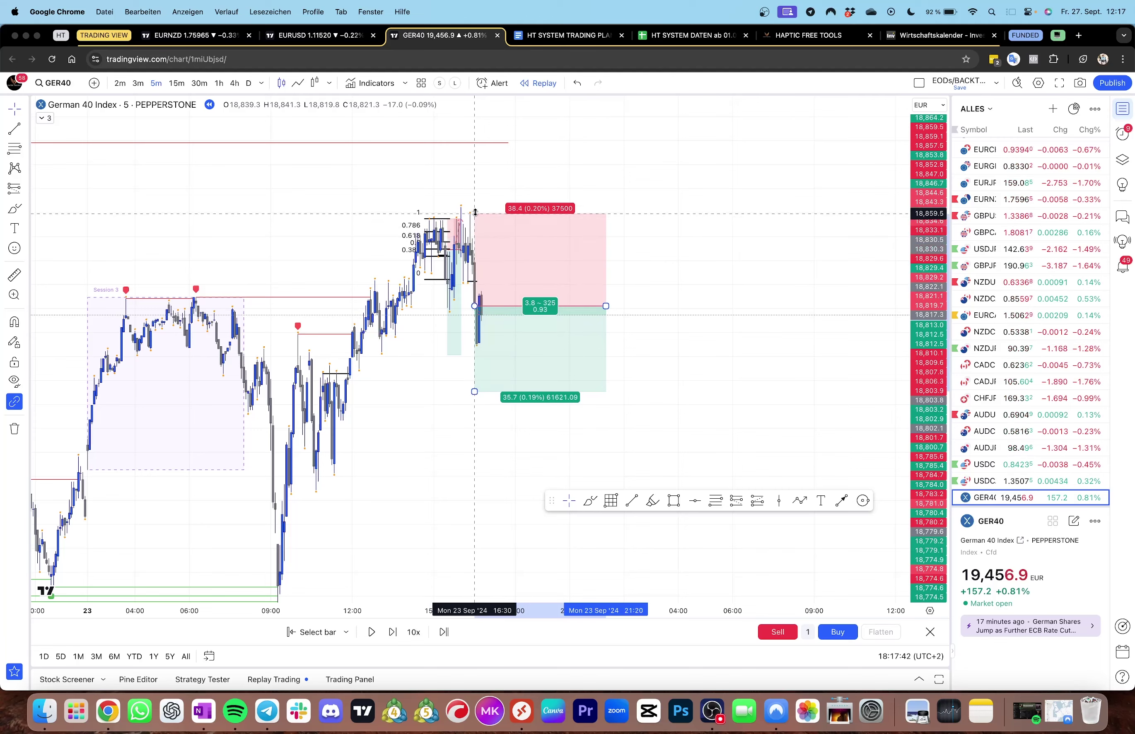
drag(476, 209, 474, 207)
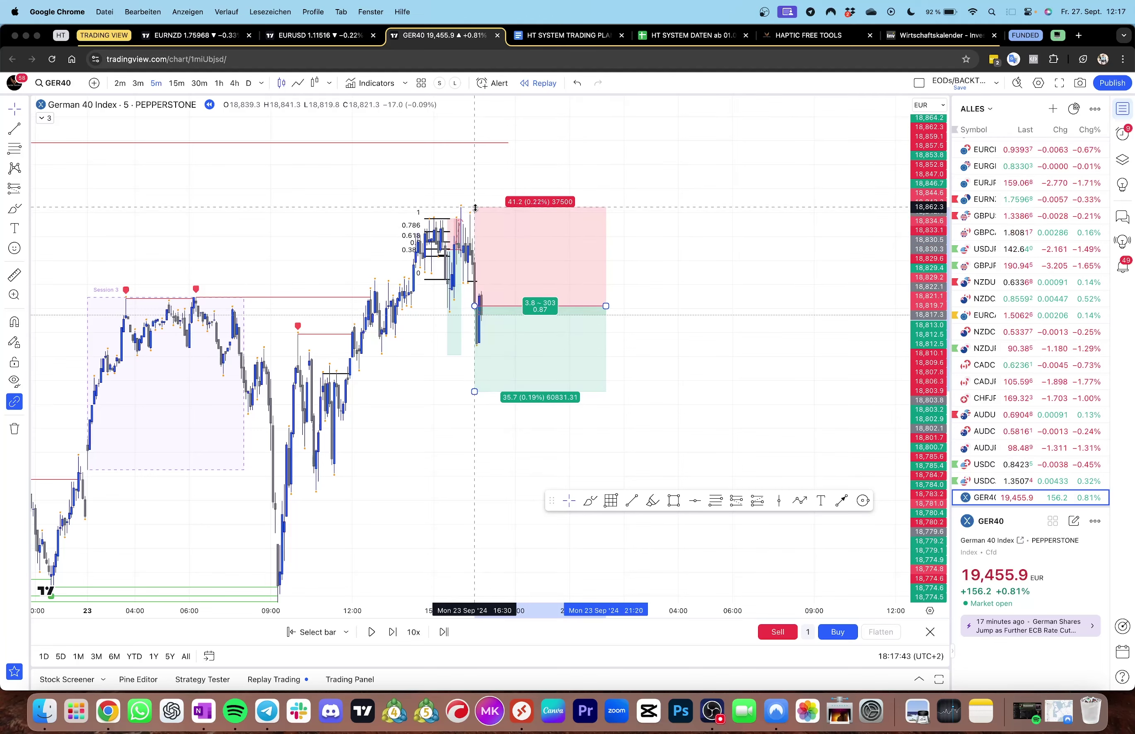
drag(473, 387, 488, 359)
click(481, 393)
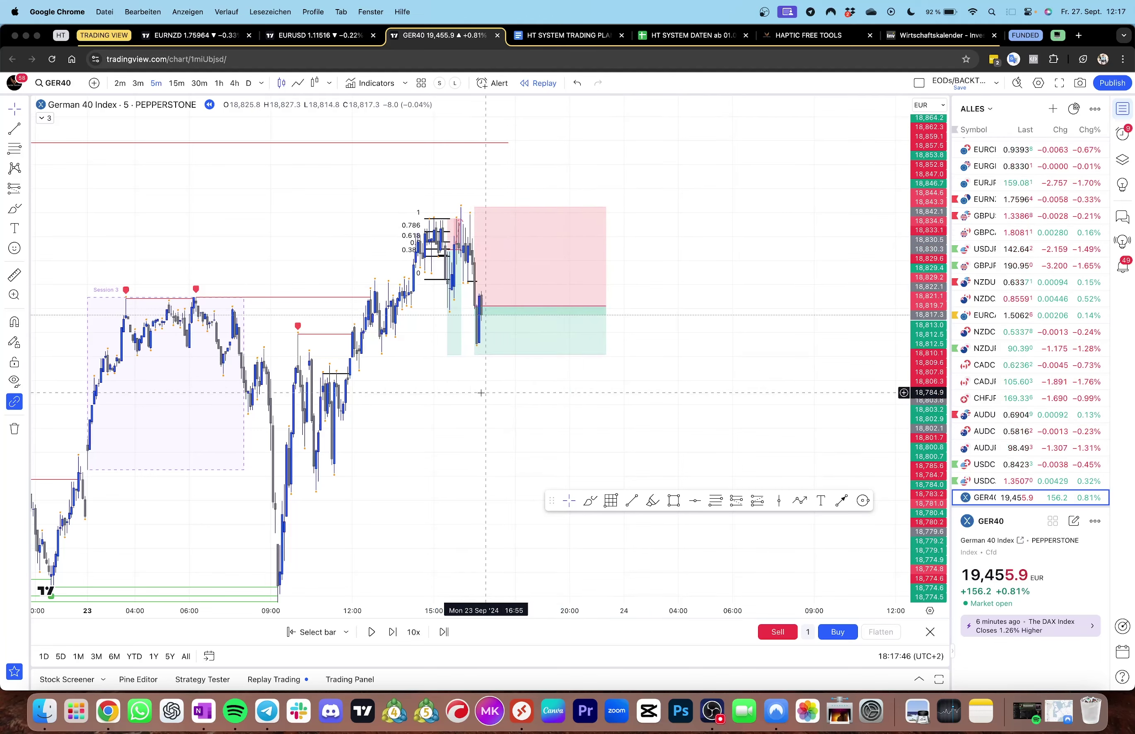
Draw a Fibonacci retracement from the high near 15:50 down to about 18,821 near 16:30, and raise the short position's entry to 18,841.3
click(15, 149)
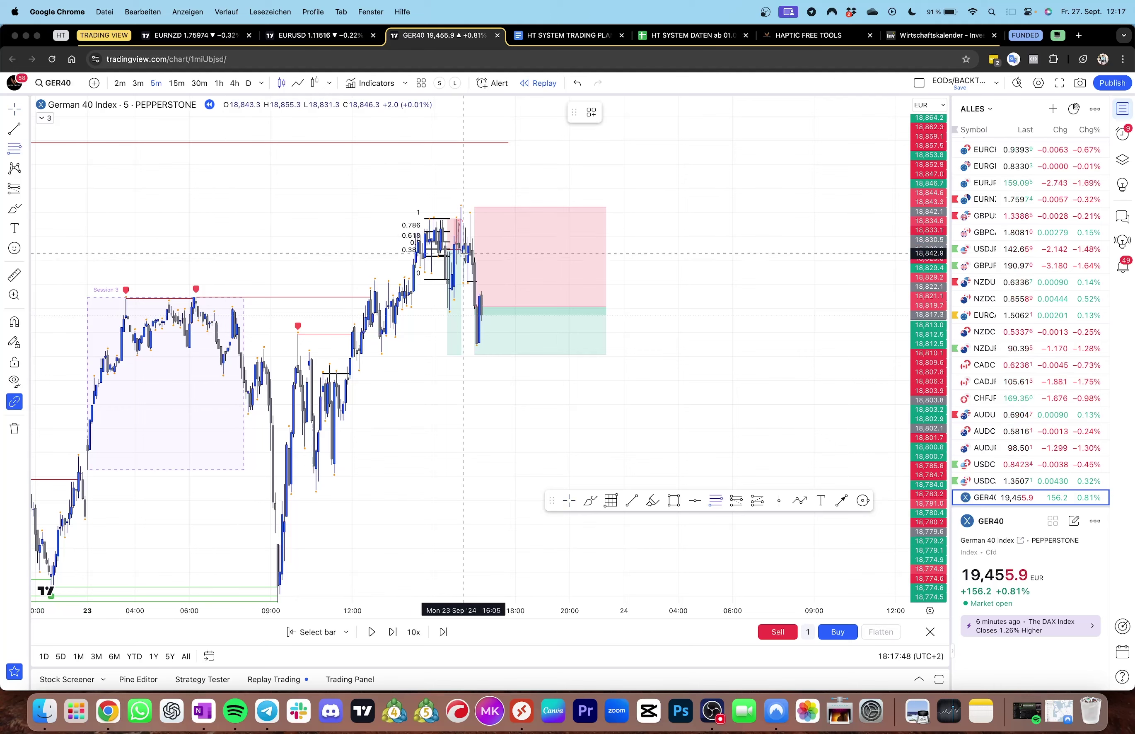
click(456, 209)
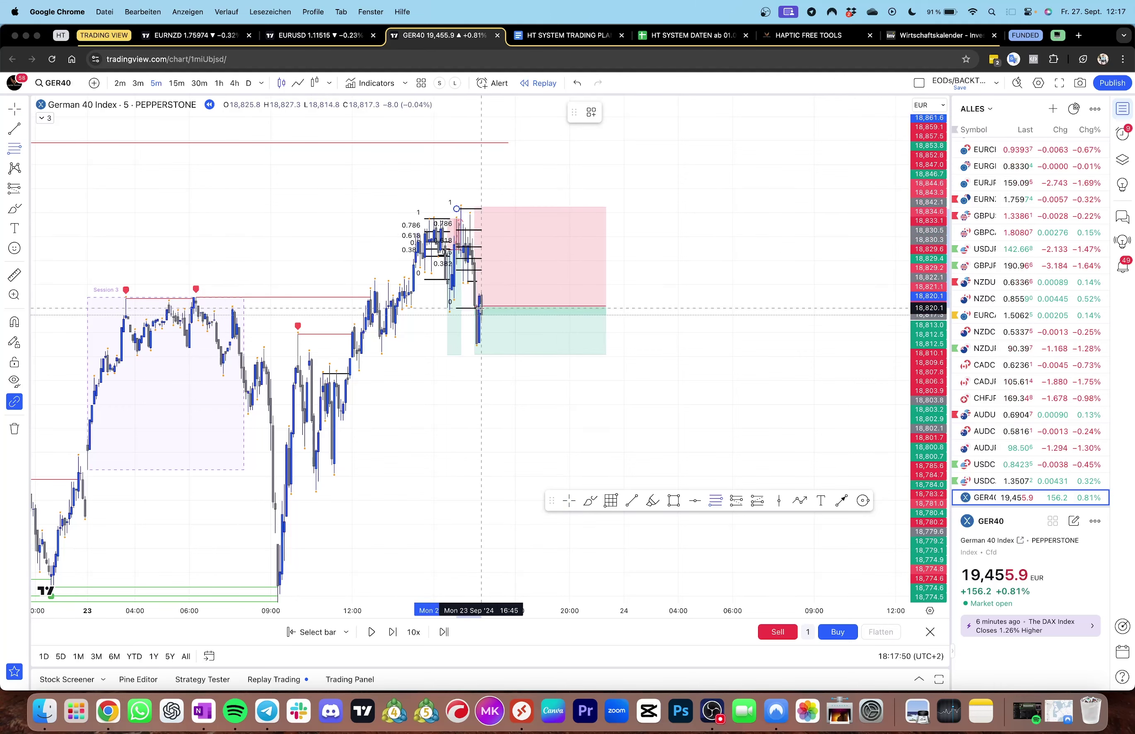
click(475, 306)
click(526, 324)
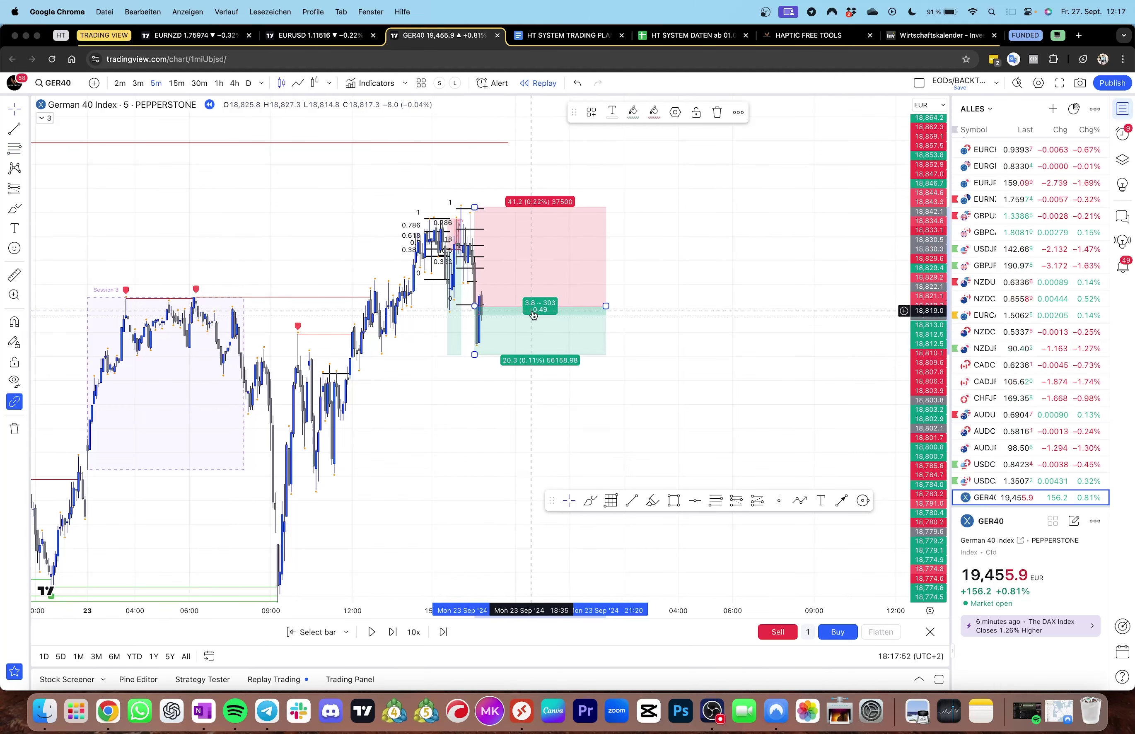
drag(474, 305, 479, 260)
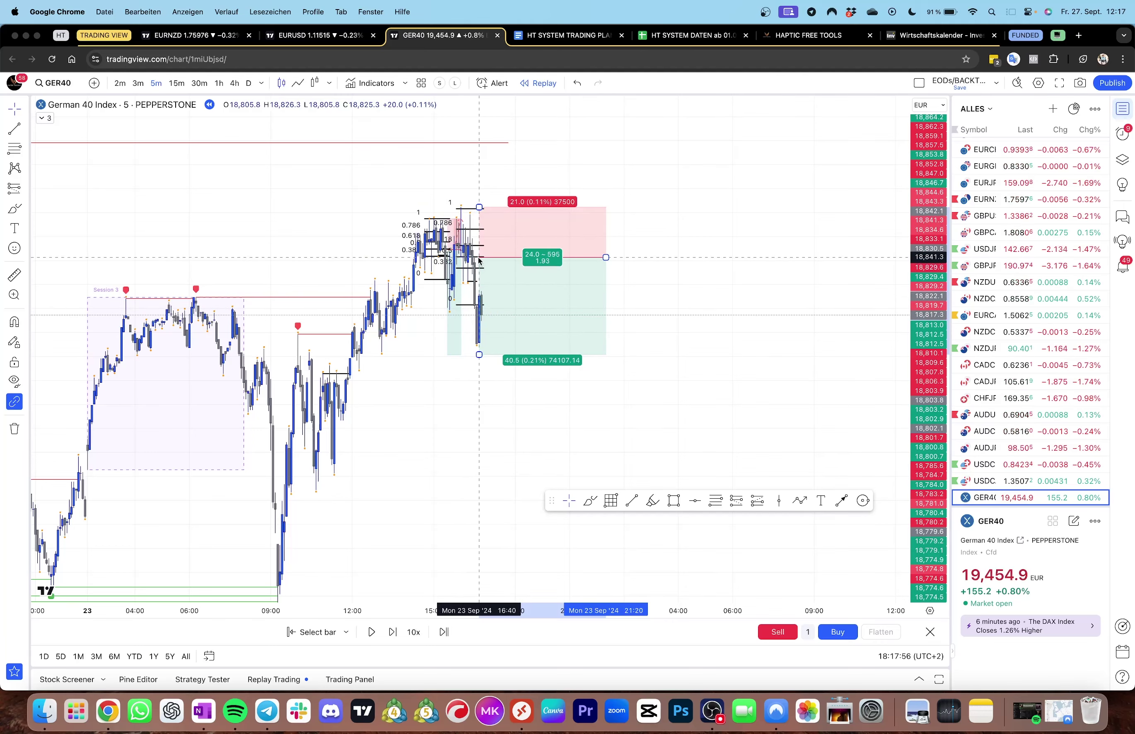
click(736, 327)
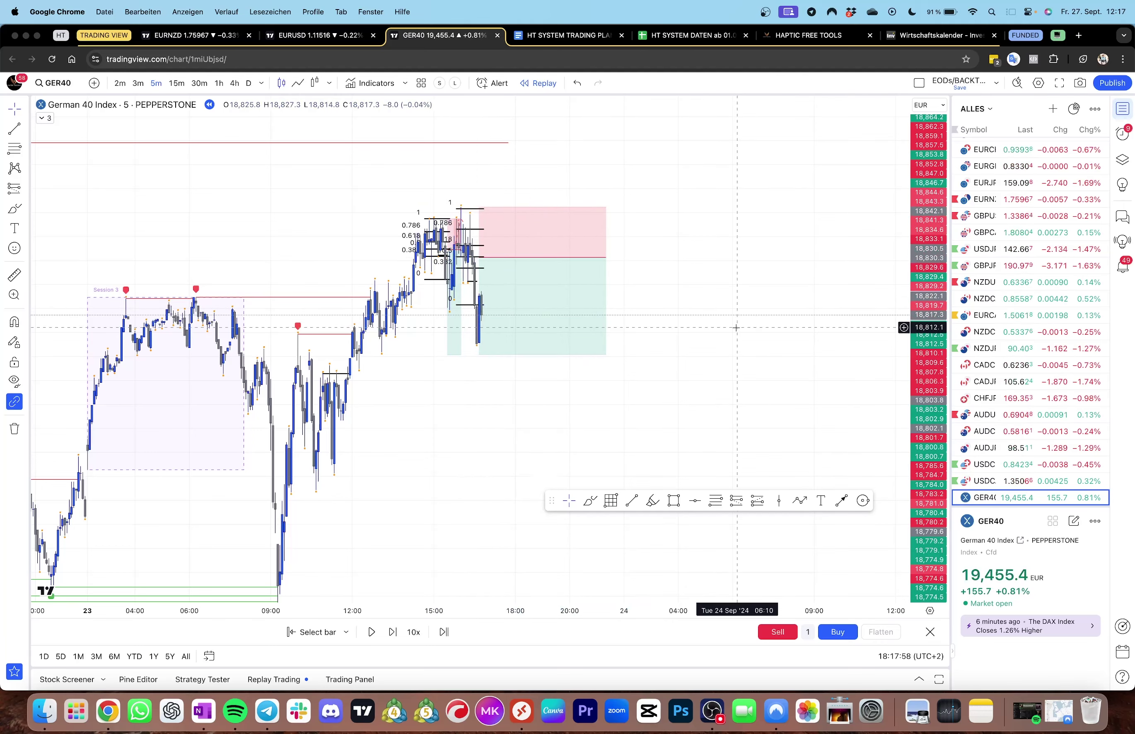
Shorten the short position so it ends at about 18:00, and advance the replay to about 21:35 on 23 September
click(538, 354)
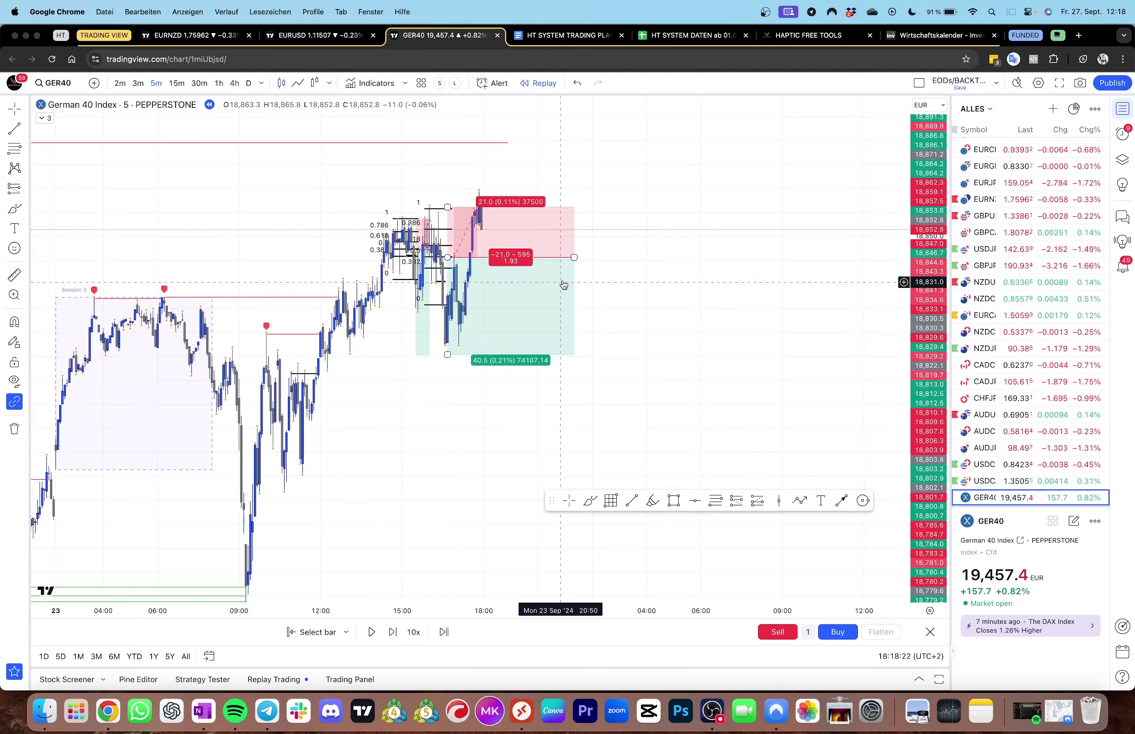
drag(575, 258, 526, 275)
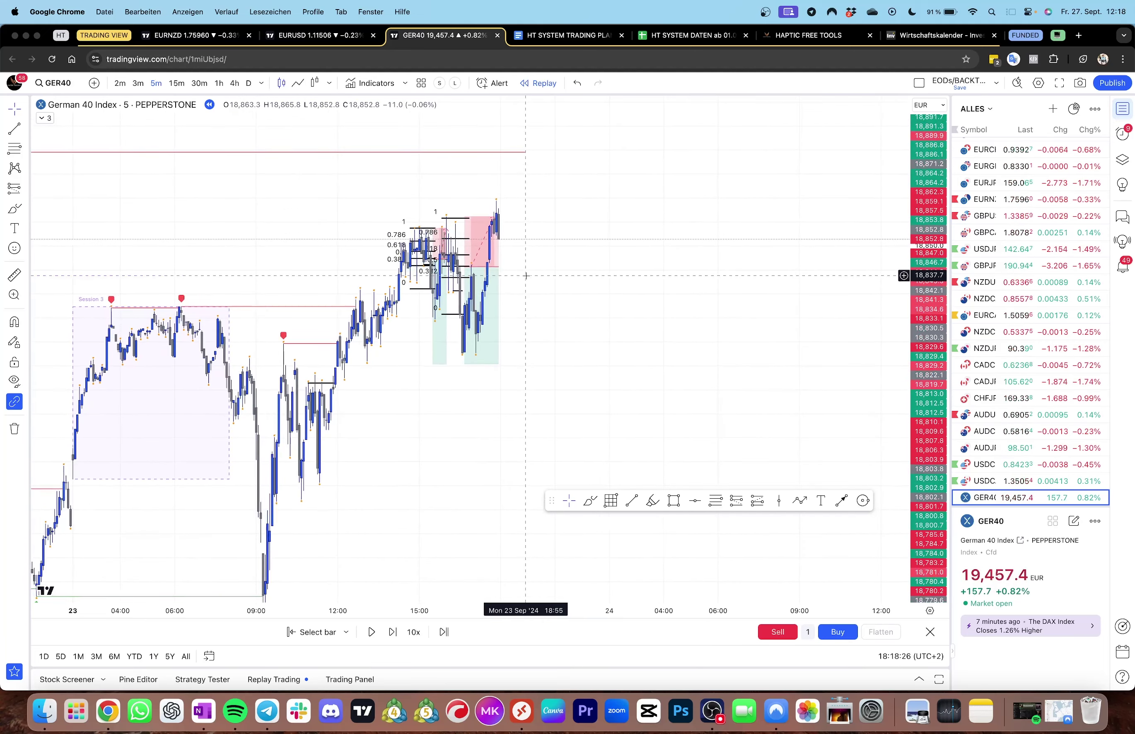
key(shift+Right)
key(shift+Right)
key(shift+Right)
key(shift+Right)
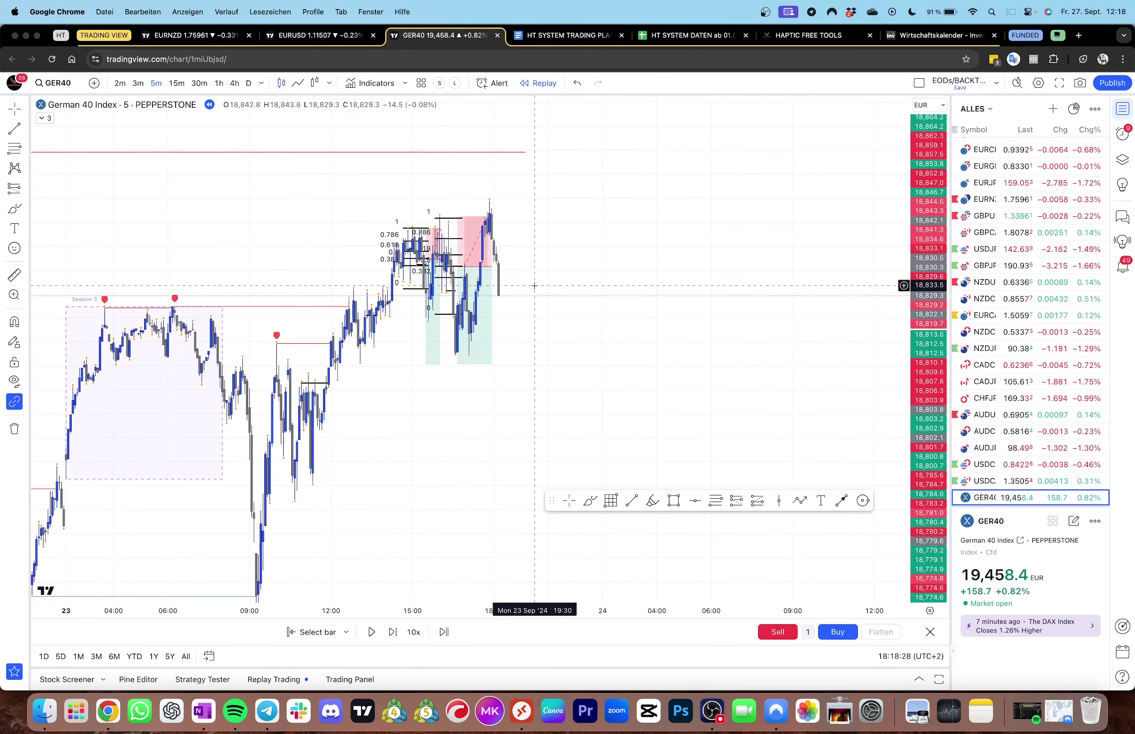
key(shift+Right)
key(shift+Right)
key(shift+Right)
key(shift+Right)
key(shift+Right)
key(shift+Right)
key(shift+Right)
key(shift+Right)
key(shift+Right)
key(shift+Right)
key(shift+Right)
key(shift+Right)
key(shift+Right)
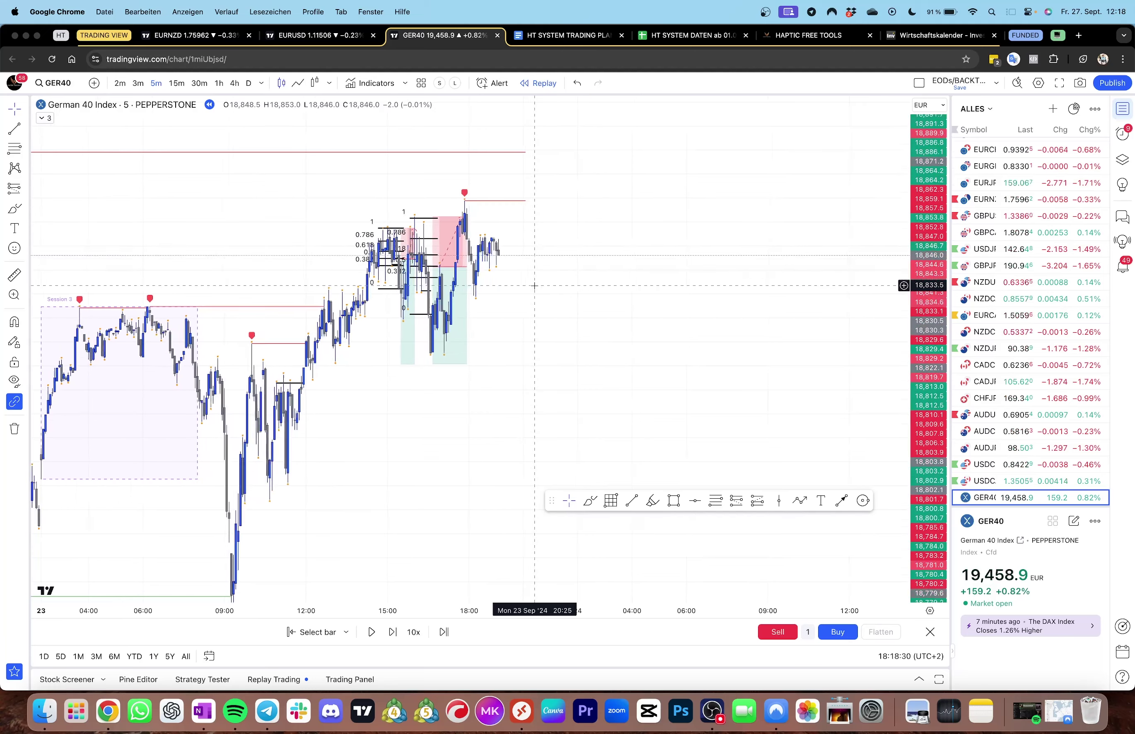
key(shift+Right)
key(shift+Right)
key(shift+Right)
key(shift+Right)
key(shift+Right)
key(shift+Right)
key(shift+Right)
key(shift+Right)
key(shift+Right)
key(shift+Right)
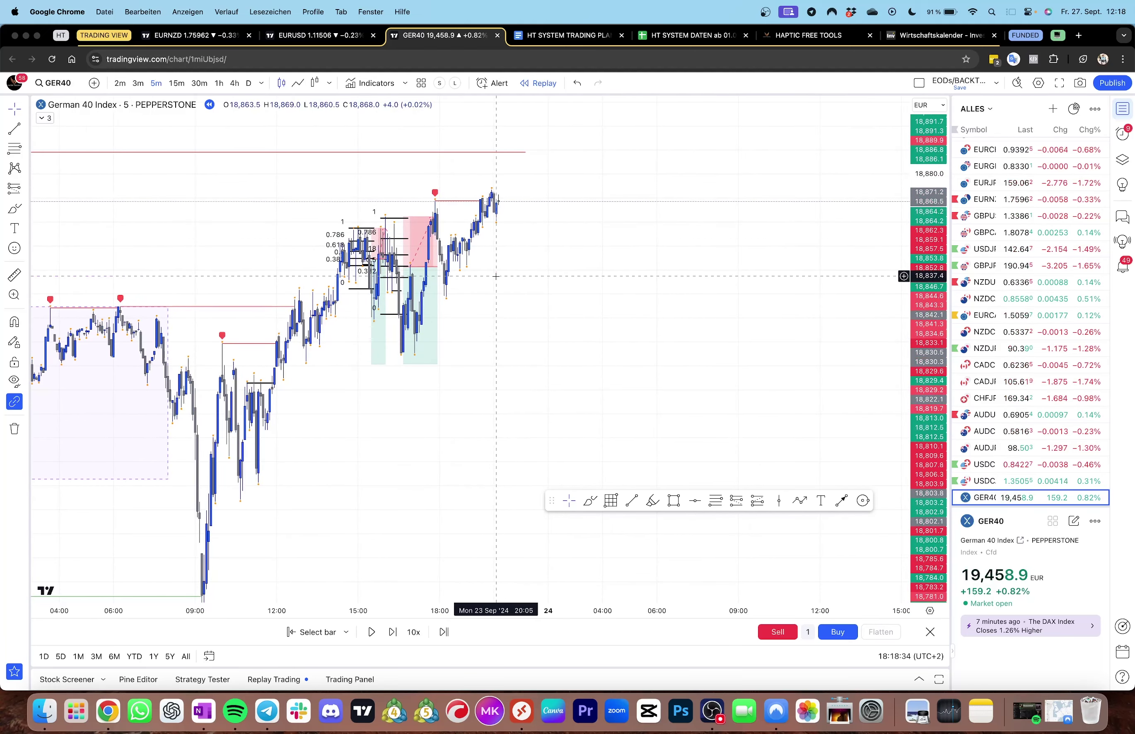
key(shift+Right)
key(shift+Right)
key(shift+Right)
key(shift+Right)
key(shift+Right)
key(shift+Right)
key(shift+Right)
key(shift+Right)
key(shift+Right)
key(shift+Right)
key(shift+Right)
key(shift+Right)
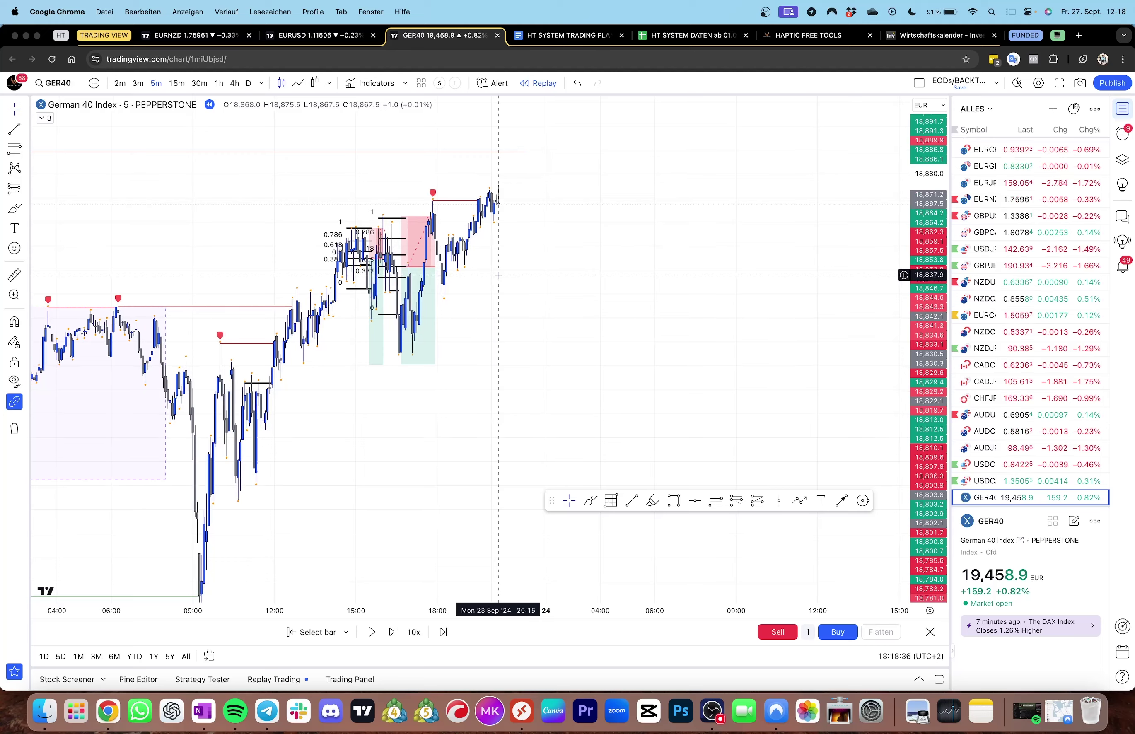
key(shift+Right)
key(shift+Right)
key(shift+Right)
key(shift+Right)
key(shift+Right)
key(shift+Right)
key(shift+Right)
key(shift+Right)
key(shift+Right)
key(shift+Right)
key(shift+Right)
key(shift+Right)
key(shift+Right)
key(shift+Right)
key(shift+Right)
key(shift+Right)
key(shift+Right)
key(shift+Right)
key(shift+Right)
key(shift+Right)
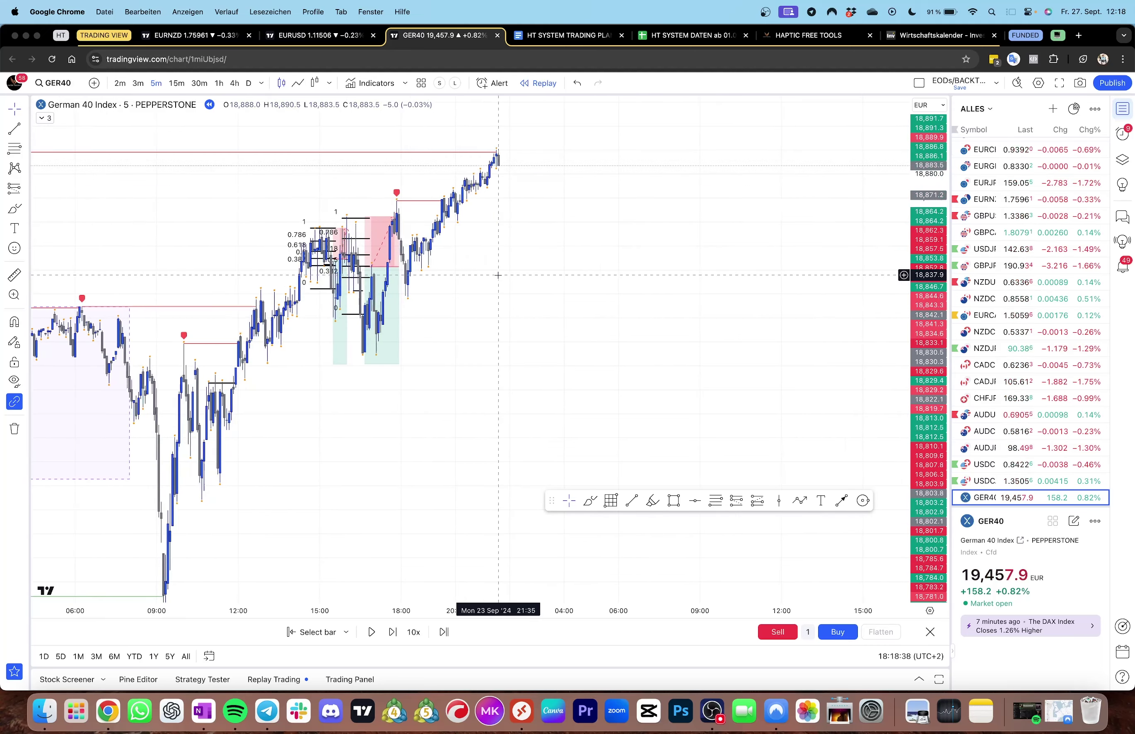
Advance the GER40 5-minute replay through the overnight session to about 08:05 on 24 September
key(shift+Right)
key(shift+Right)
key(shift+Right)
key(shift+Right)
key(shift+Right)
key(shift+Right)
key(shift+Right)
key(shift+Right)
key(shift+Right)
key(shift+Right)
key(shift+Right)
key(shift+Right)
key(shift+Right)
key(shift+Right)
key(shift+Right)
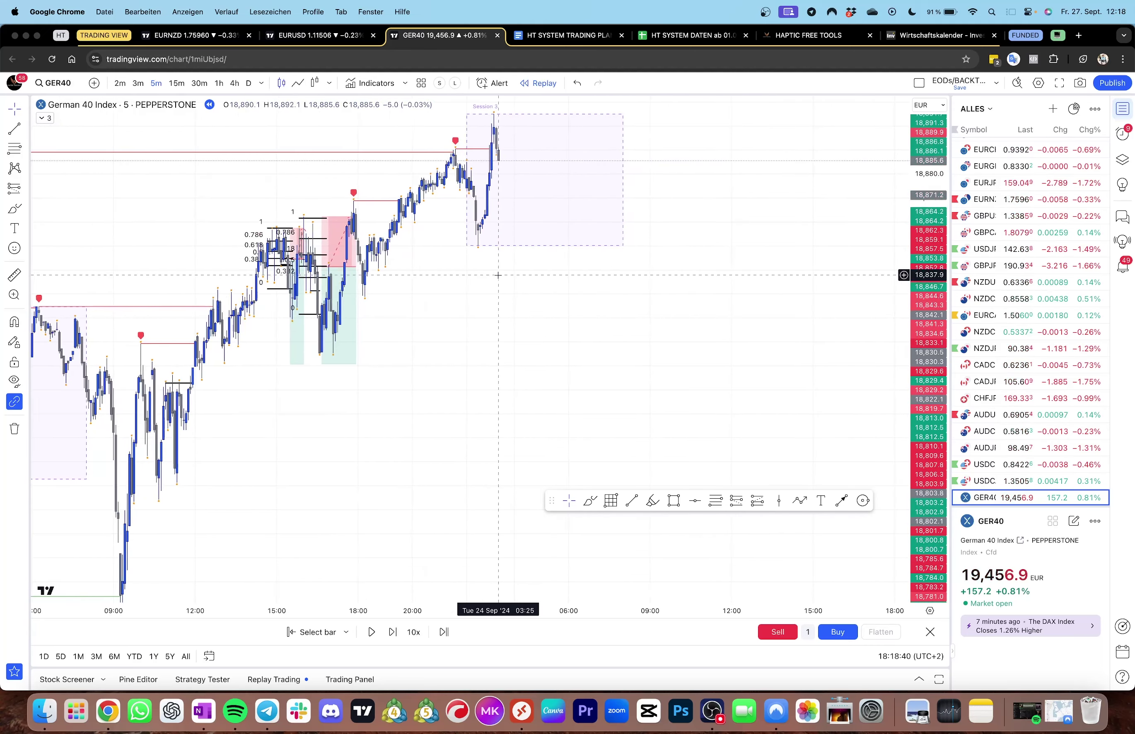
key(shift+Right)
key(shift+Right)
key(shift+Right)
key(shift+Right)
key(shift+Right)
key(shift+Right)
key(shift+Right)
key(shift+Right)
key(shift+Right)
key(shift+Right)
key(shift+Right)
key(shift+Right)
key(shift+Right)
key(shift+Right)
key(shift+Right)
key(shift+Right)
key(shift+Right)
key(shift+Right)
key(shift+Right)
key(shift+Right)
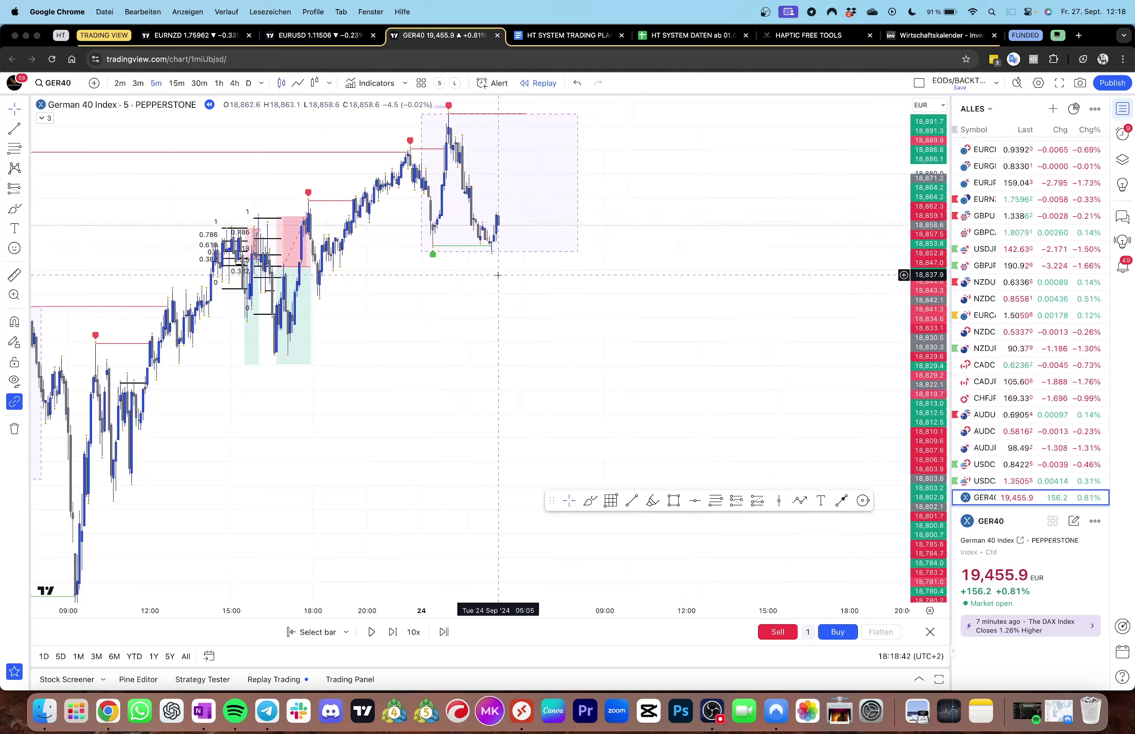
key(shift+Right)
key(shift+Right)
key(shift+Right)
key(shift+Right)
key(shift+Right)
key(shift+Right)
key(shift+Right)
key(shift+Right)
key(shift+Right)
key(shift+Right)
key(shift+Right)
key(shift+Right)
key(shift+Right)
key(shift+Right)
key(shift+Right)
key(shift+Right)
key(shift+Right)
key(shift+Right)
key(shift+Right)
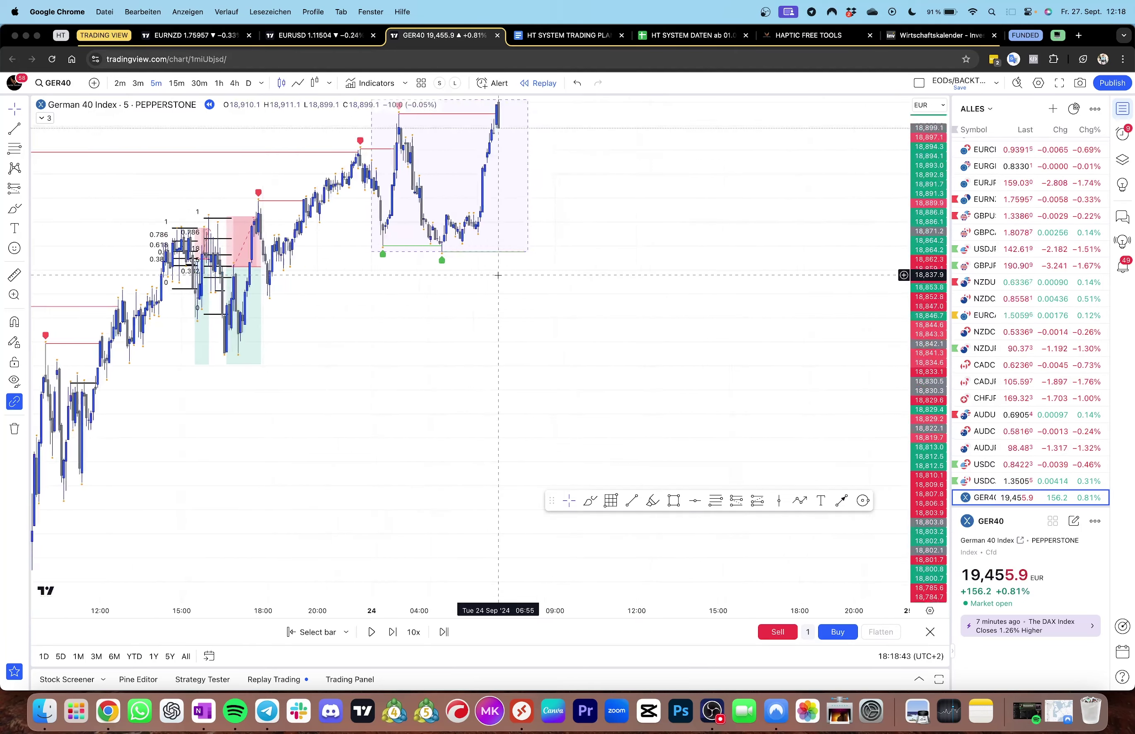
drag(539, 262, 555, 333)
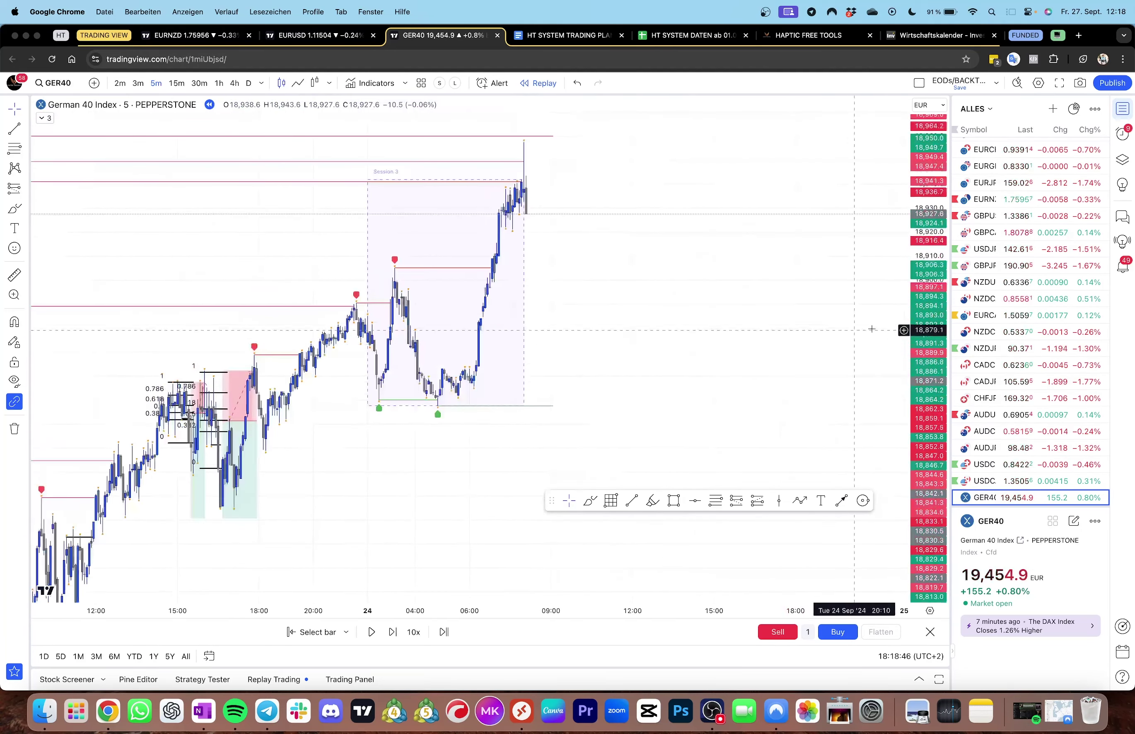
drag(926, 291, 924, 332)
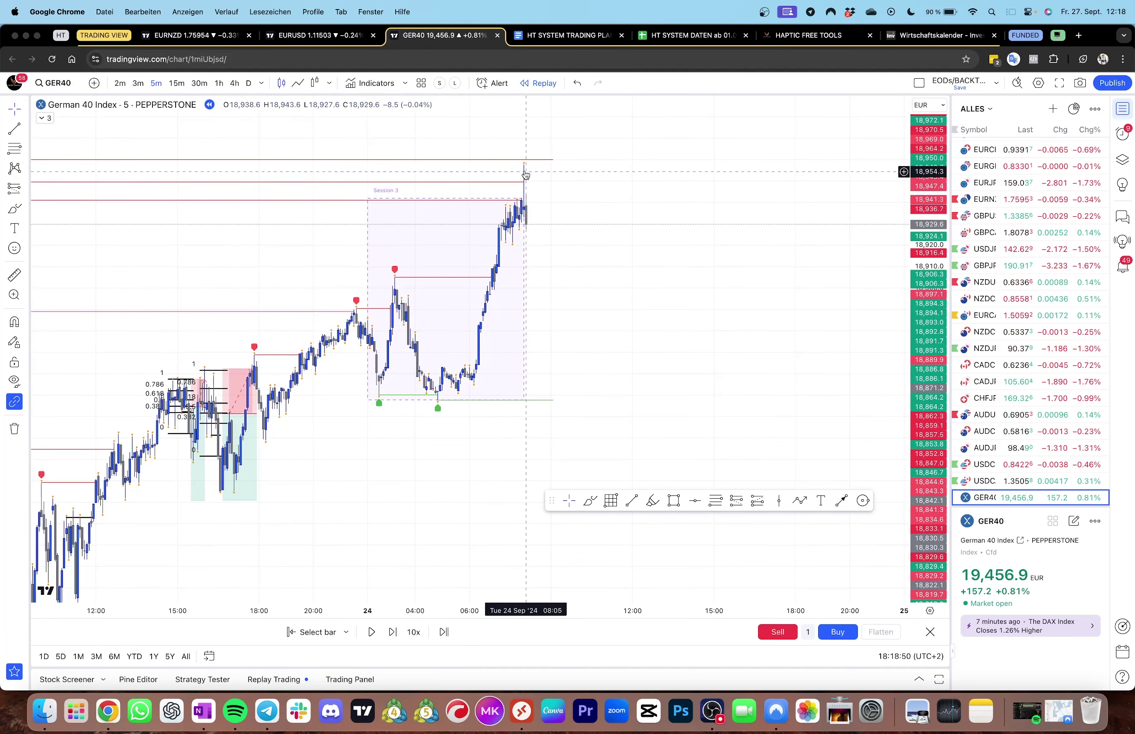
Advance the replay through the morning rally and the following sell-off to about 09:30 on 24 September
key(shift+Right)
key(shift+Right)
key(shift+Right)
key(shift+Right)
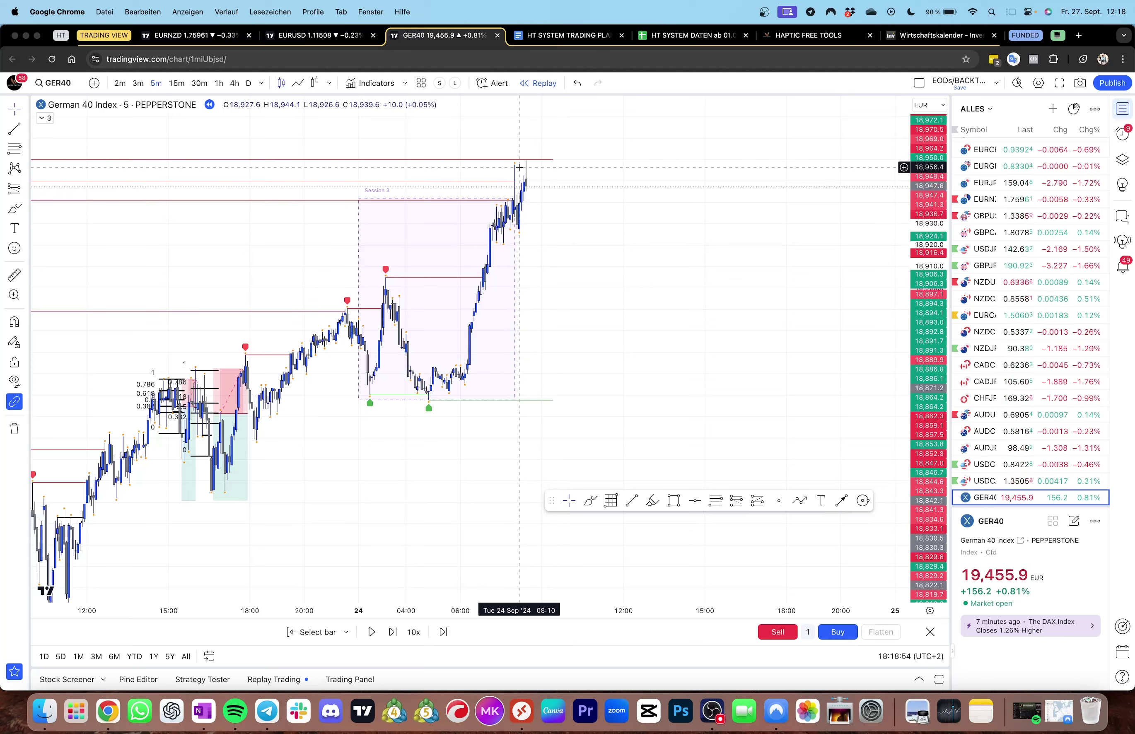
key(shift+Right)
key(shift+Right)
key(shift+Right)
key(shift+Right)
key(shift+Right)
key(shift+Right)
key(shift+Right)
key(shift+Right)
key(shift+Right)
key(shift+Right)
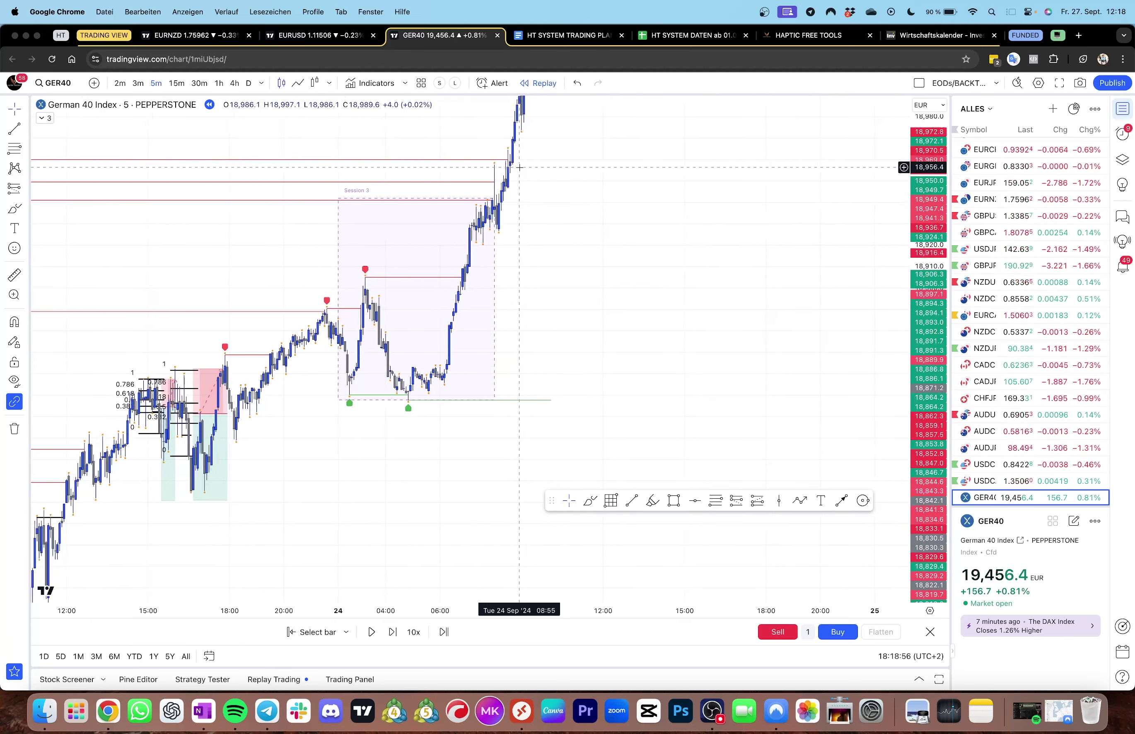
drag(534, 230, 542, 263)
key(shift+Right)
key(shift+Right)
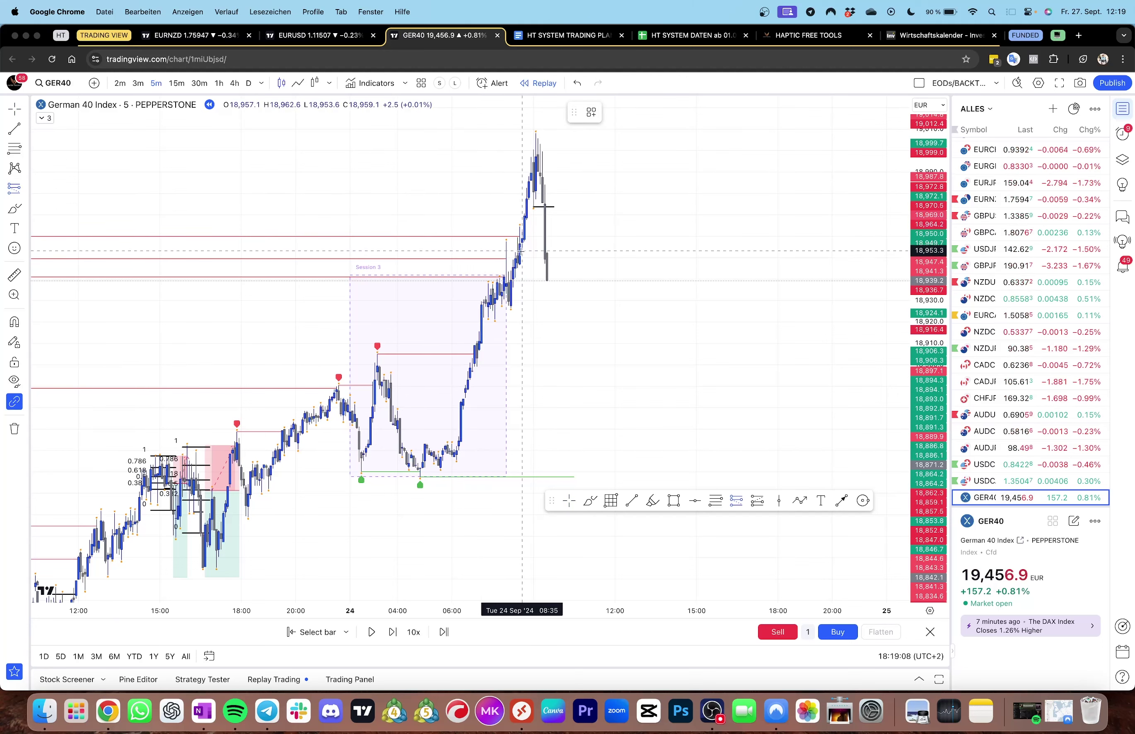
Place a short position at 09:20 with entry about 18,949.4 and set its stop to 19,008.2 at the morning high
click(542, 259)
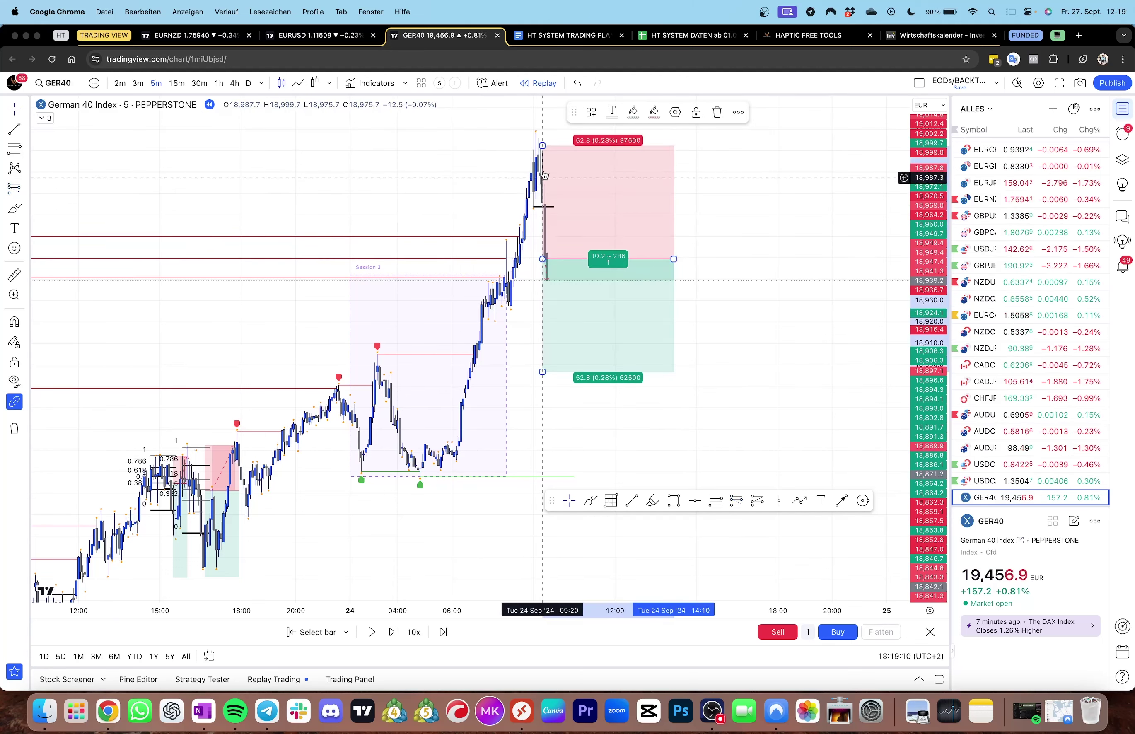
drag(540, 142, 546, 133)
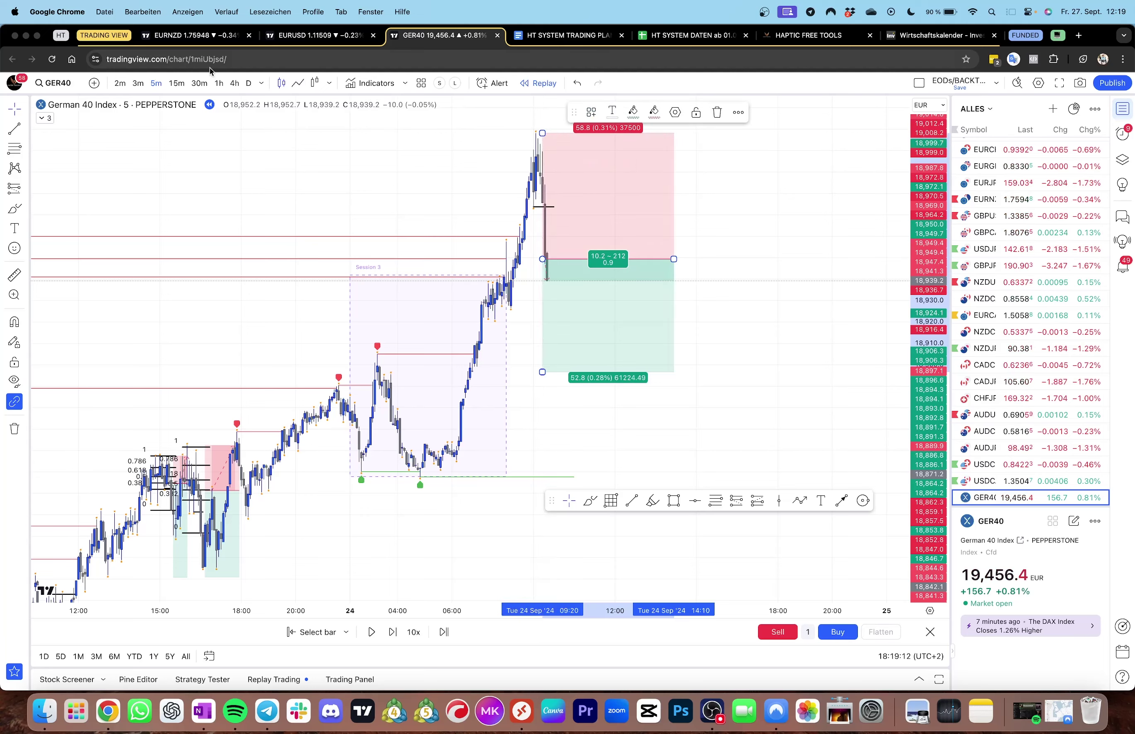
On the 1-hour timeframe, lower the new short position's target to about 18,863.4
click(214, 83)
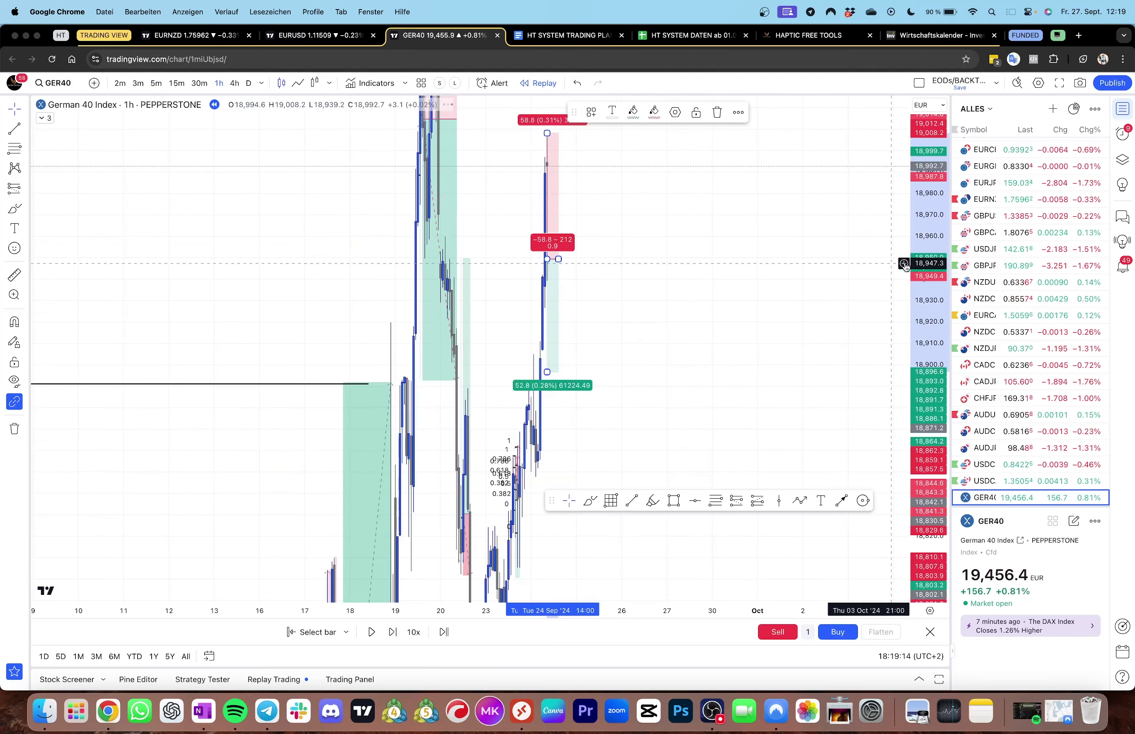
drag(941, 302, 936, 446)
drag(627, 396, 611, 392)
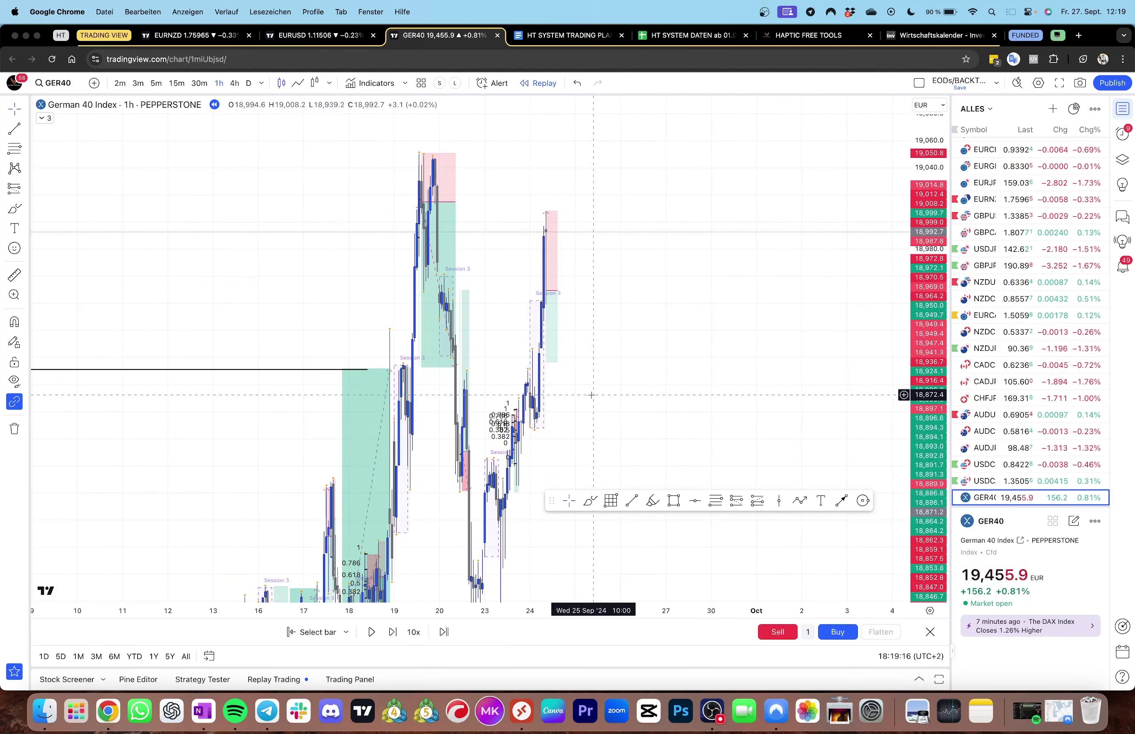
click(554, 365)
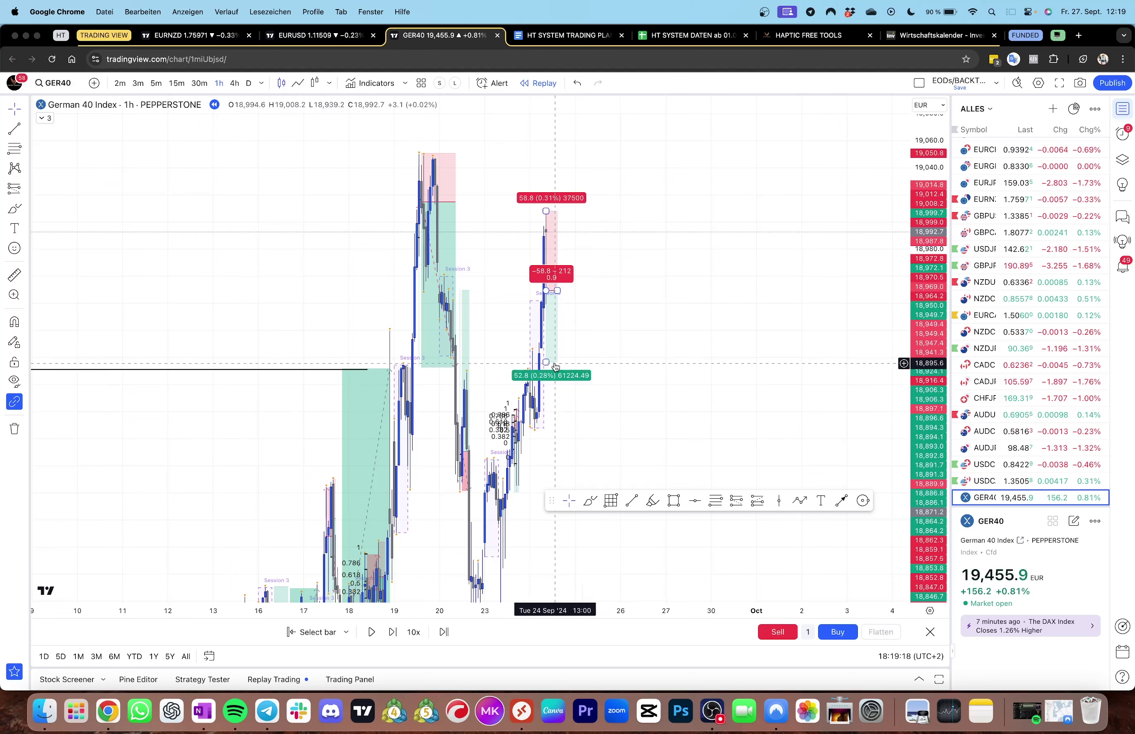
drag(546, 362, 552, 404)
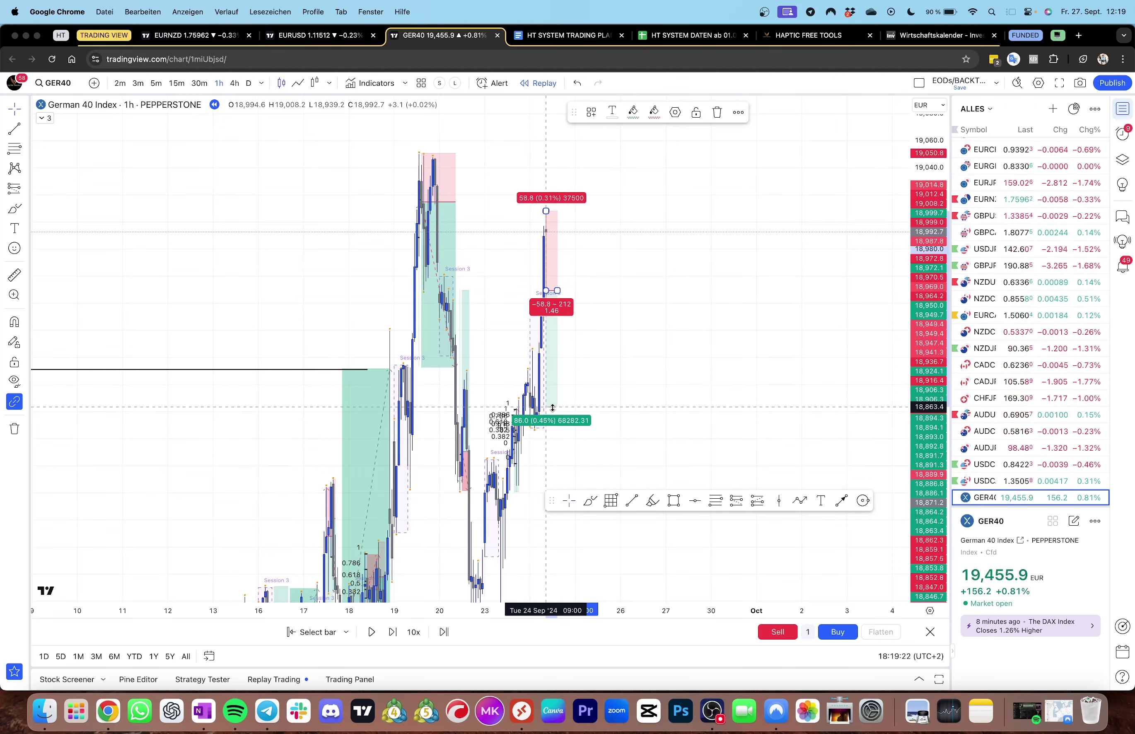
click(649, 394)
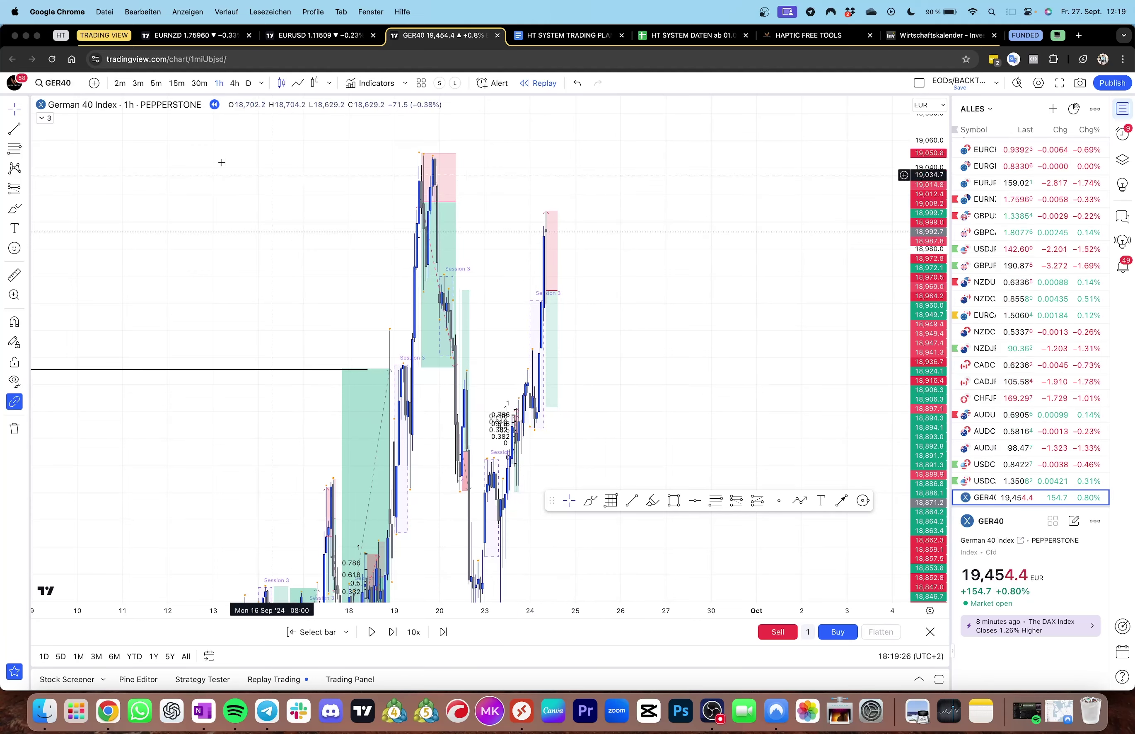
Return the chart to 5 minutes and shorten the short position so it ends at about 10:15
click(156, 83)
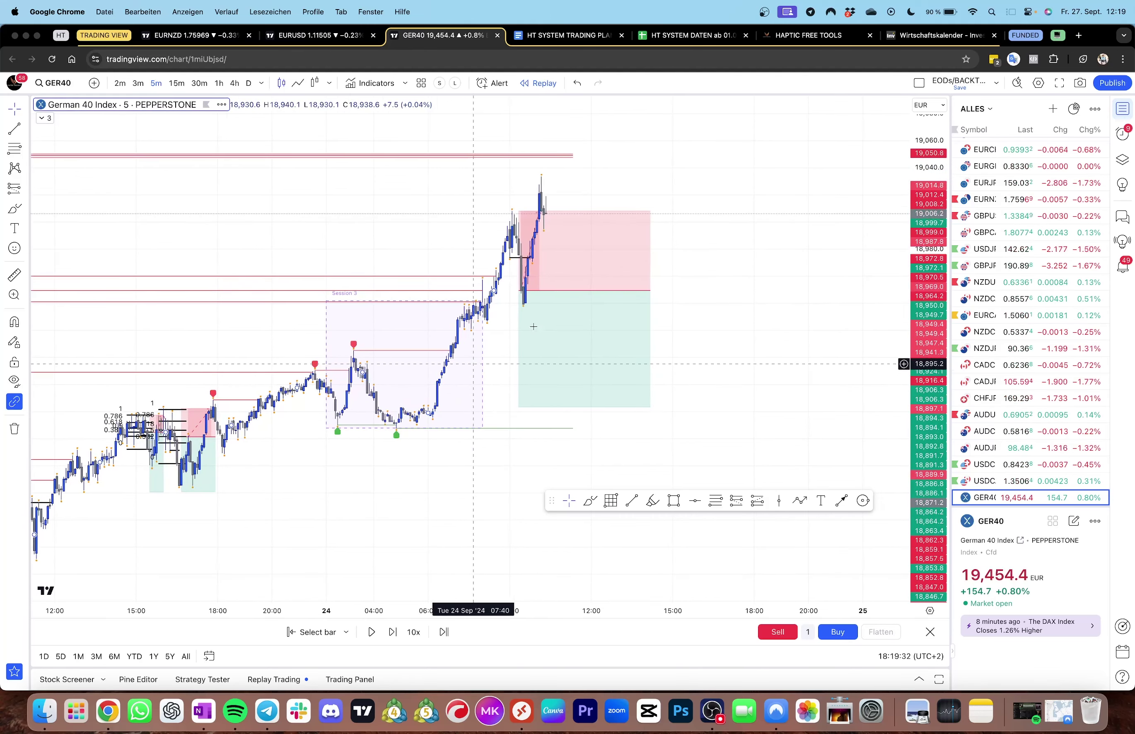
click(533, 326)
drag(650, 291, 544, 289)
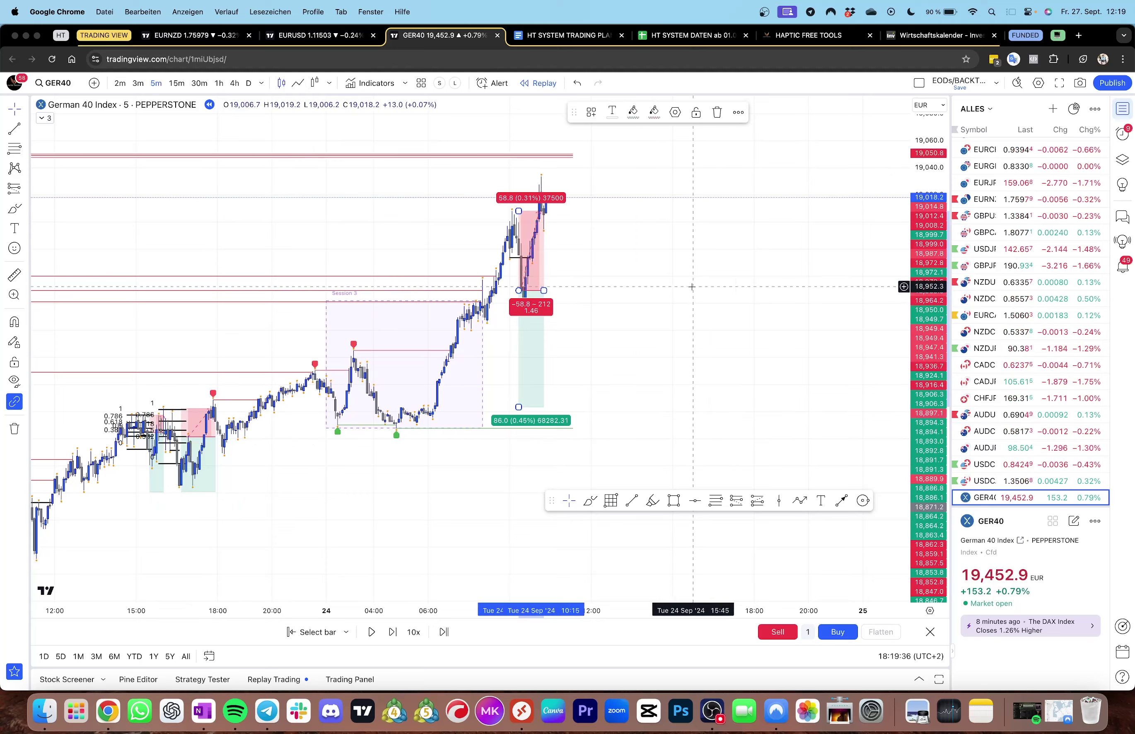
Review the price action back to the 23 September lows, then advance the replay to about 10:45 on 24 September
drag(691, 287, 715, 247)
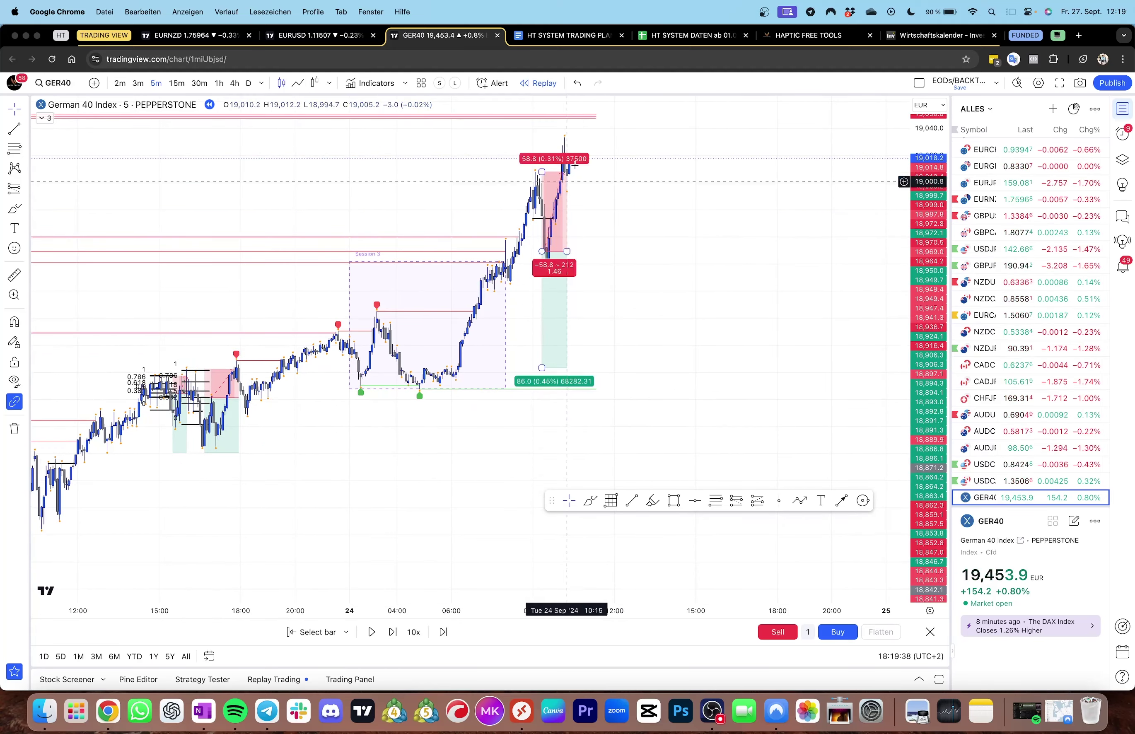
scroll(630, 434, left, 5)
scroll(630, 434, down, 3)
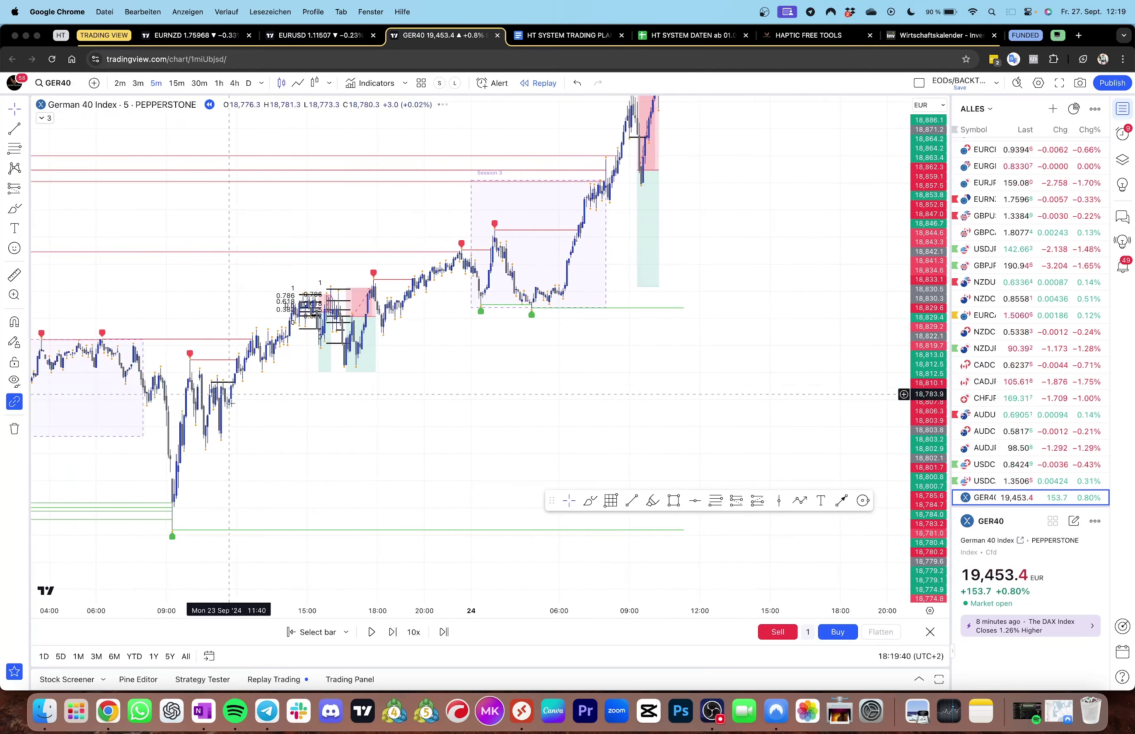
scroll(533, 391, left, 5)
scroll(533, 391, down, 3)
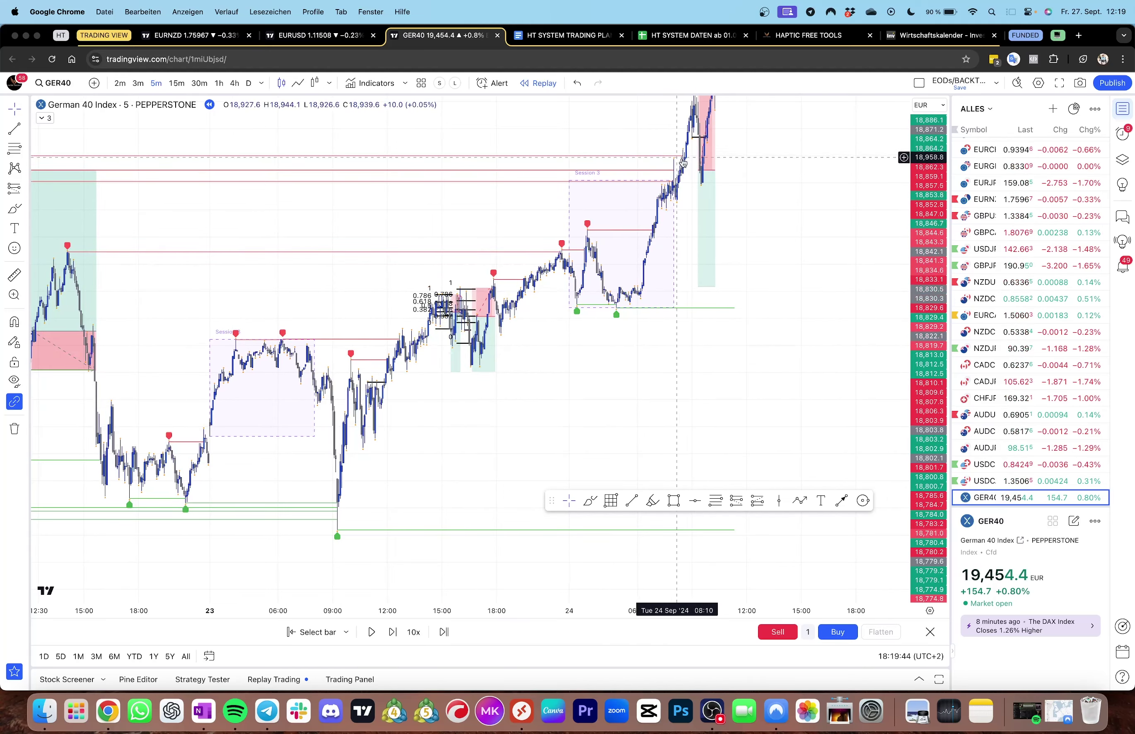
drag(765, 170, 784, 237)
scroll(784, 237, right, 5)
scroll(784, 237, up, 3)
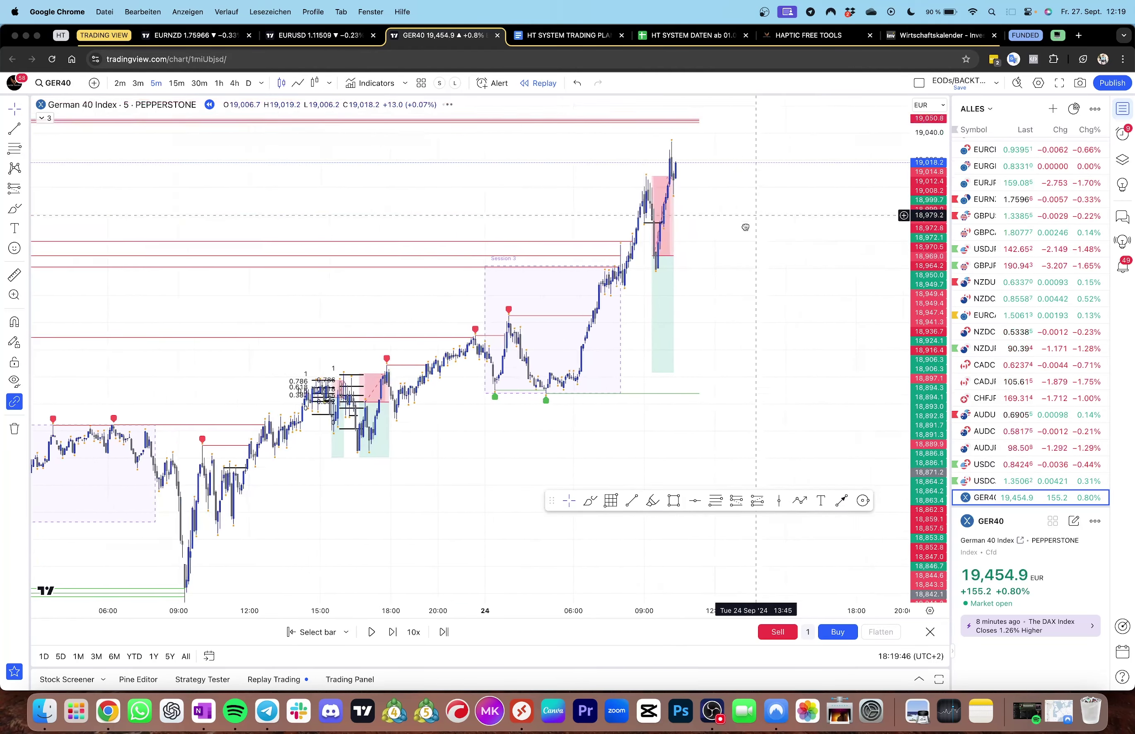
scroll(734, 220, right, 1)
scroll(734, 219, up, 2)
scroll(713, 267, right, 1)
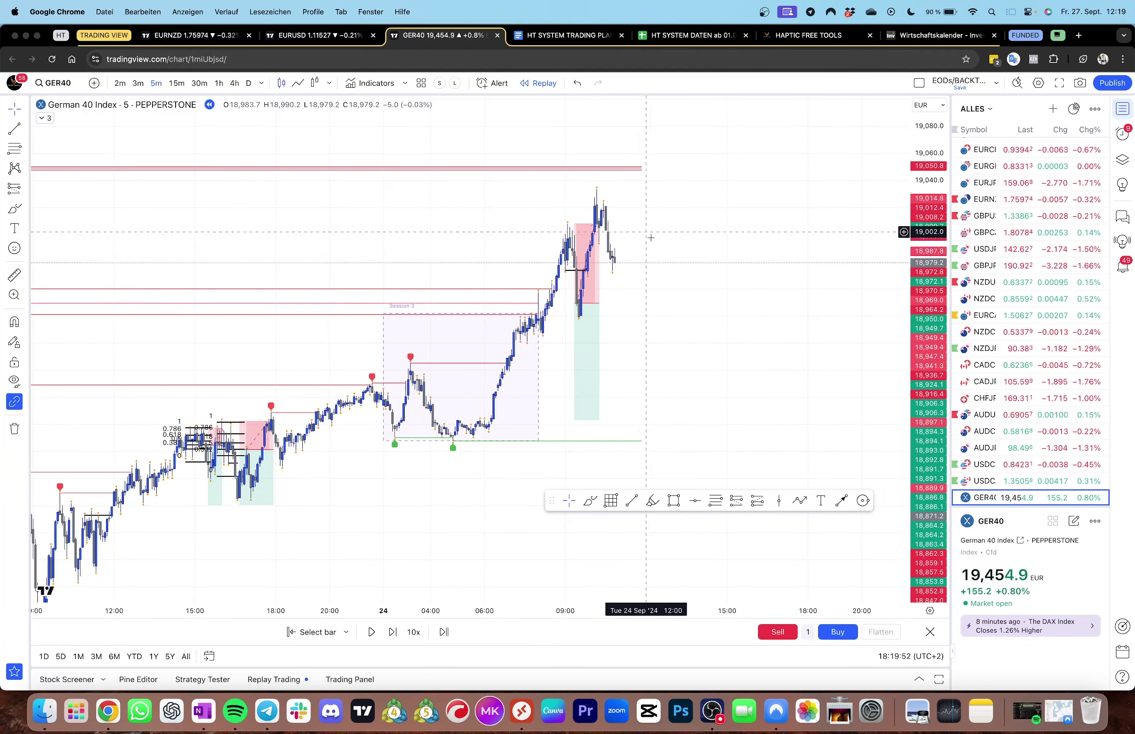
Mark the broken low just after the 24 September high with a short horizontal trend line
drag(928, 341, 928, 221)
drag(708, 239, 697, 294)
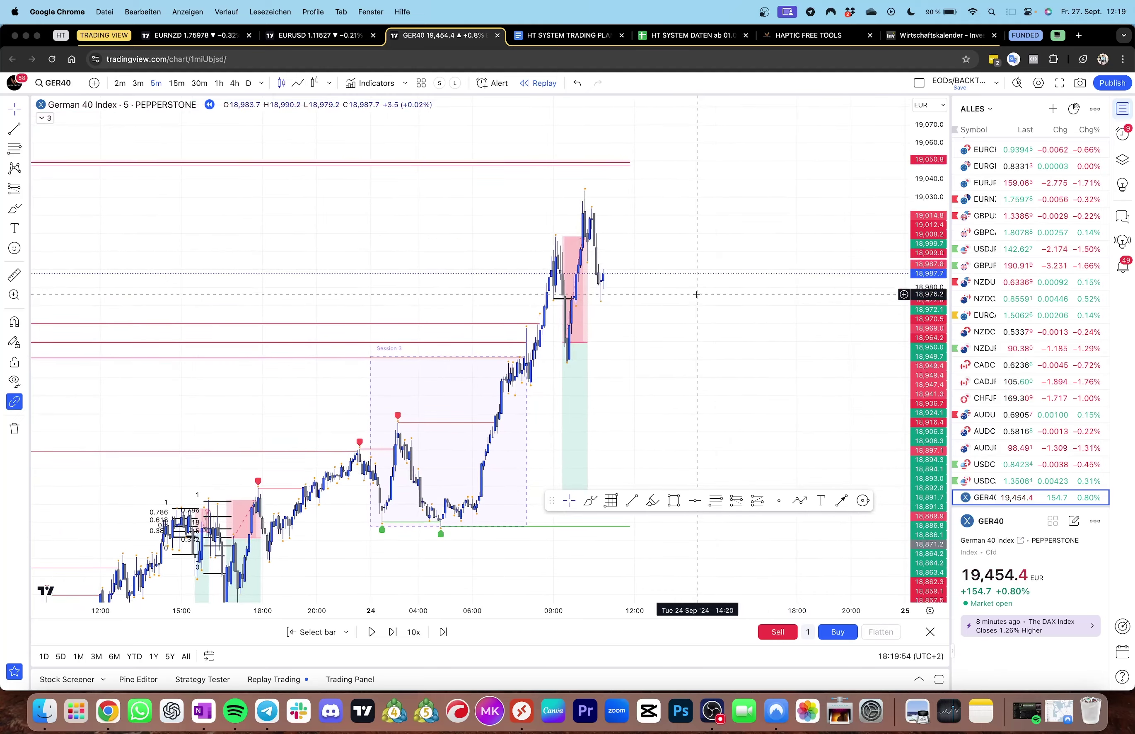
click(9, 133)
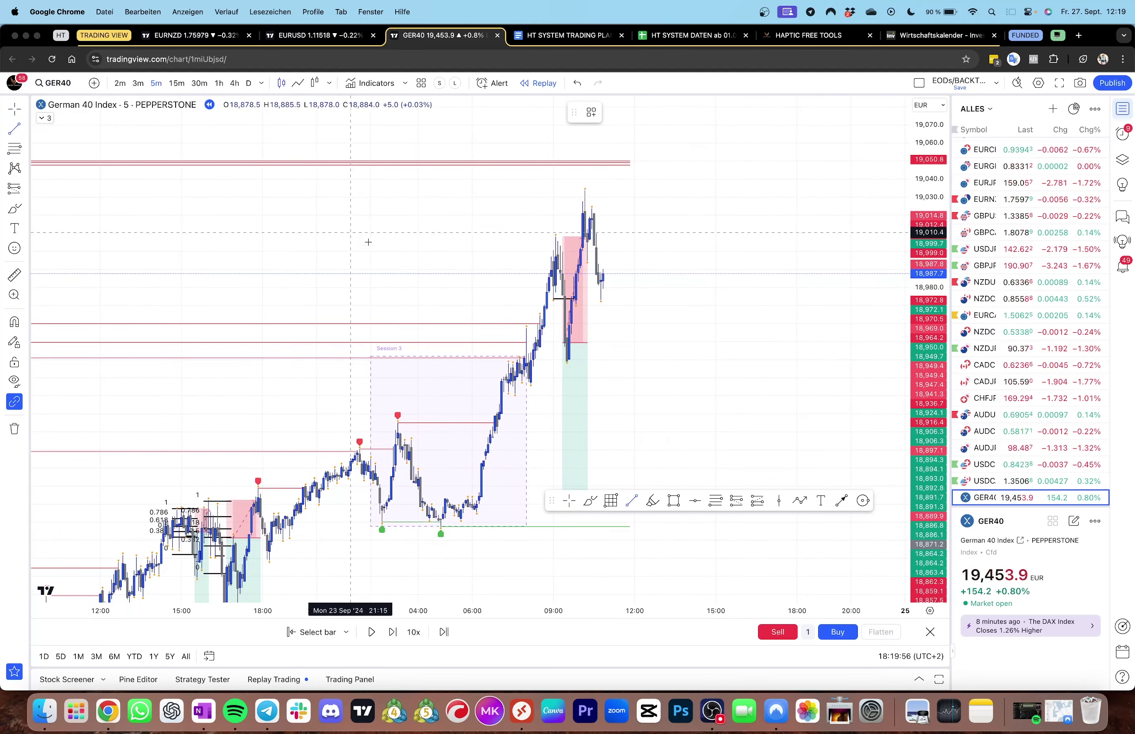
click(587, 272)
key(Escape)
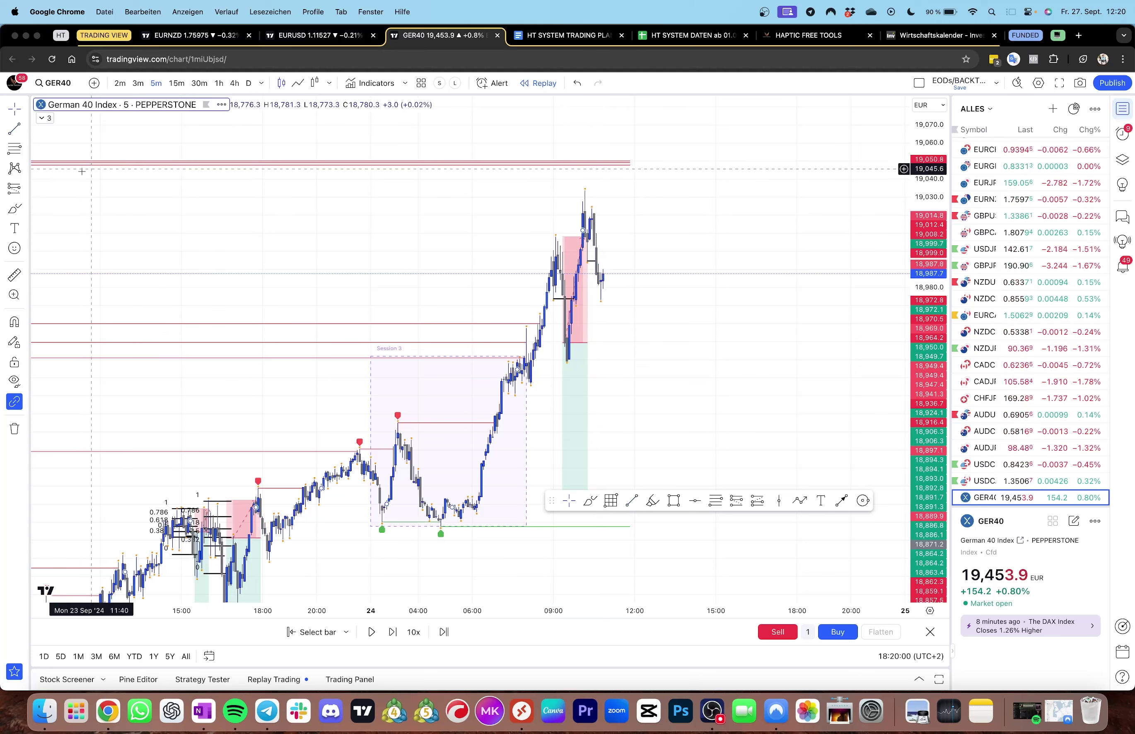
Place a short position at 10:35 with entry 18,987.5, stop at the 19,034.0 high and target about 18,863.3
click(15, 187)
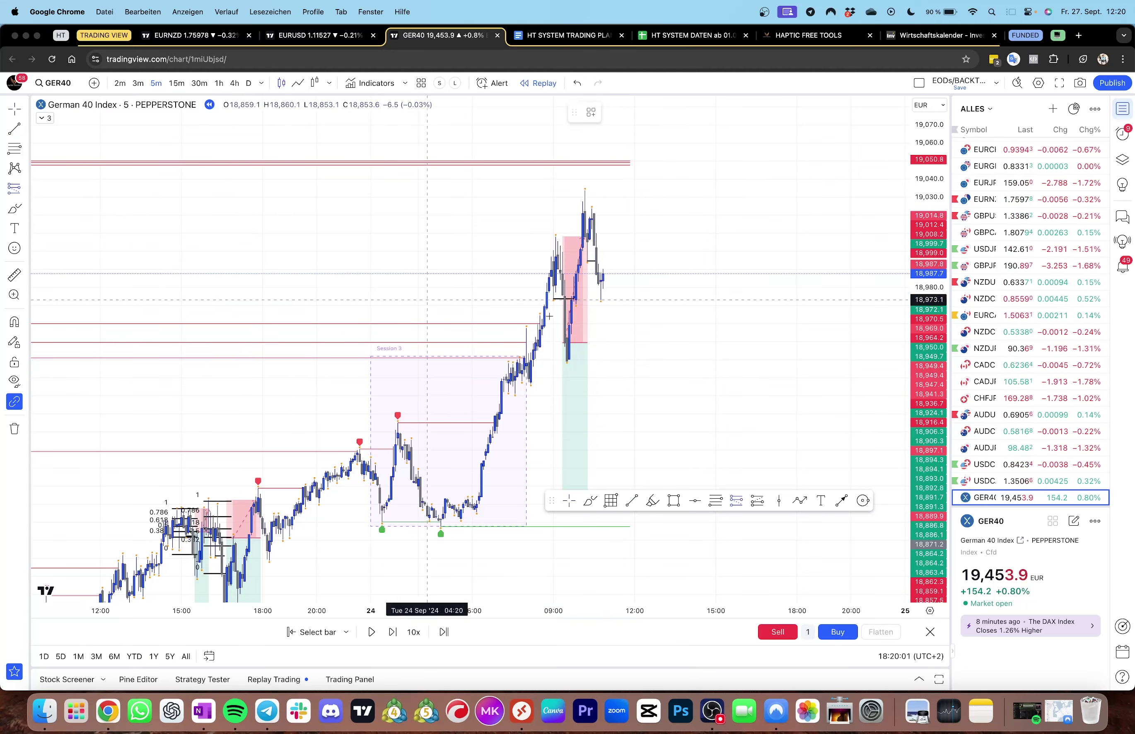
click(596, 273)
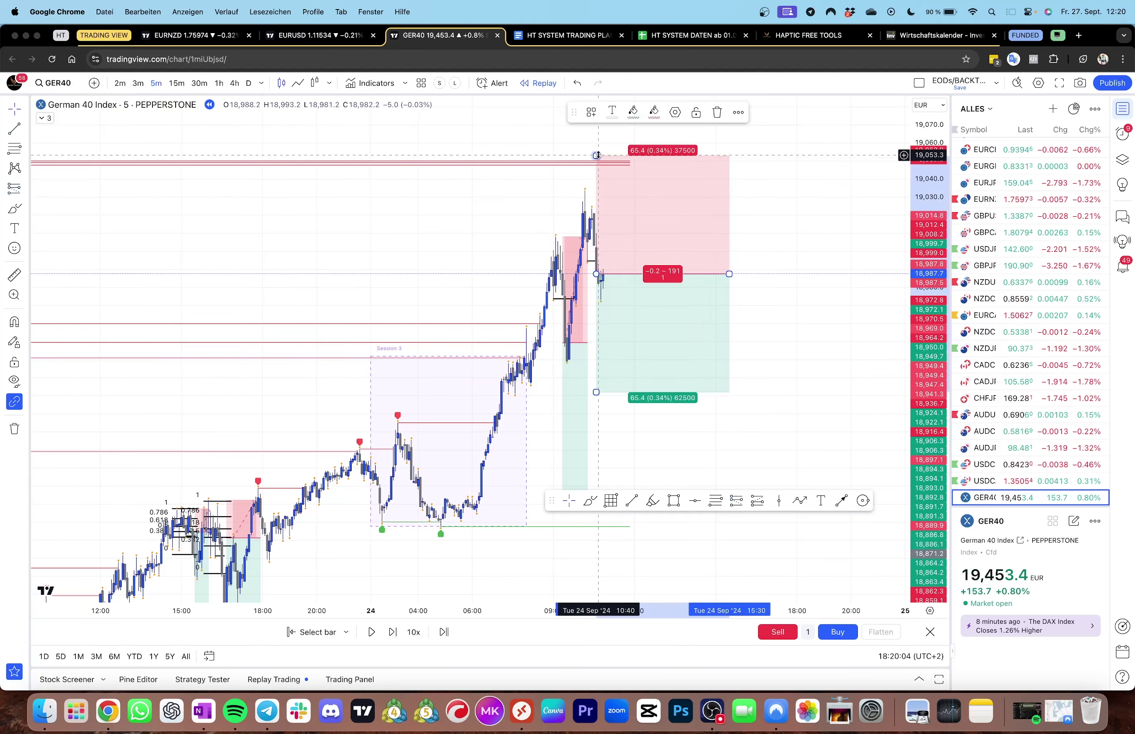
drag(597, 155, 539, 157)
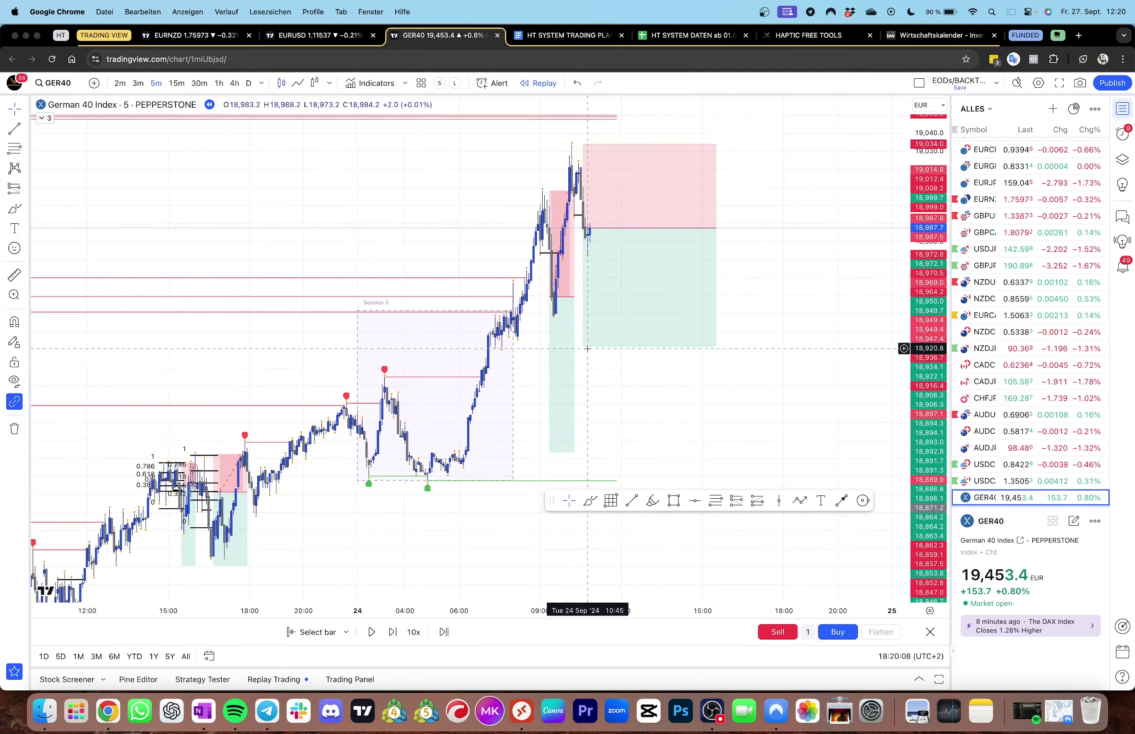
drag(583, 347, 589, 450)
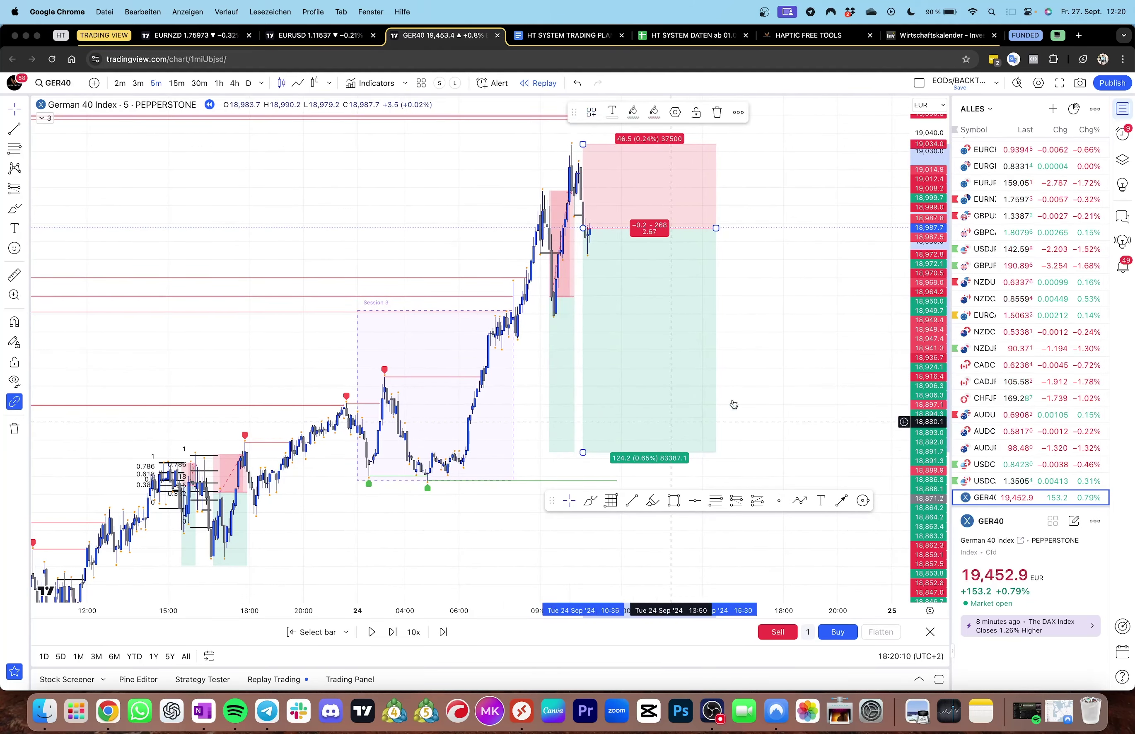
Advance the replay bar by bar to about 15:50 on 24 September to follow the short position
click(799, 335)
key(shift+Right)
key(shift+Right)
key(shift+Right)
key(shift+Right)
key(shift+Right)
key(shift+Right)
key(shift+Right)
key(shift+Right)
key(shift+Right)
key(shift+Right)
key(shift+Right)
key(shift+Right)
key(shift+Right)
key(shift+Right)
key(shift+Right)
key(shift+Right)
key(shift+Right)
key(shift+Right)
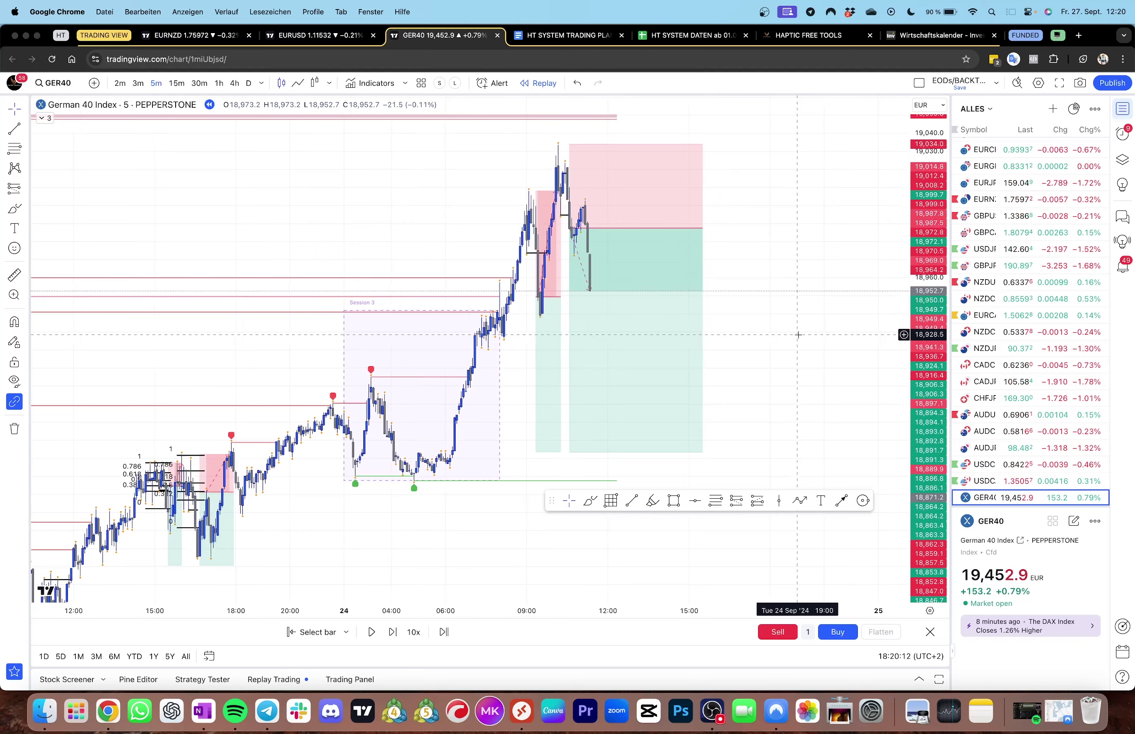
key(shift+Right)
key(shift+Right)
key(shift+Right)
key(shift+Right)
key(shift+Right)
key(shift+Right)
key(shift+Right)
key(shift+Right)
key(shift+Right)
key(shift+Right)
key(shift+Right)
key(shift+Right)
key(shift+Right)
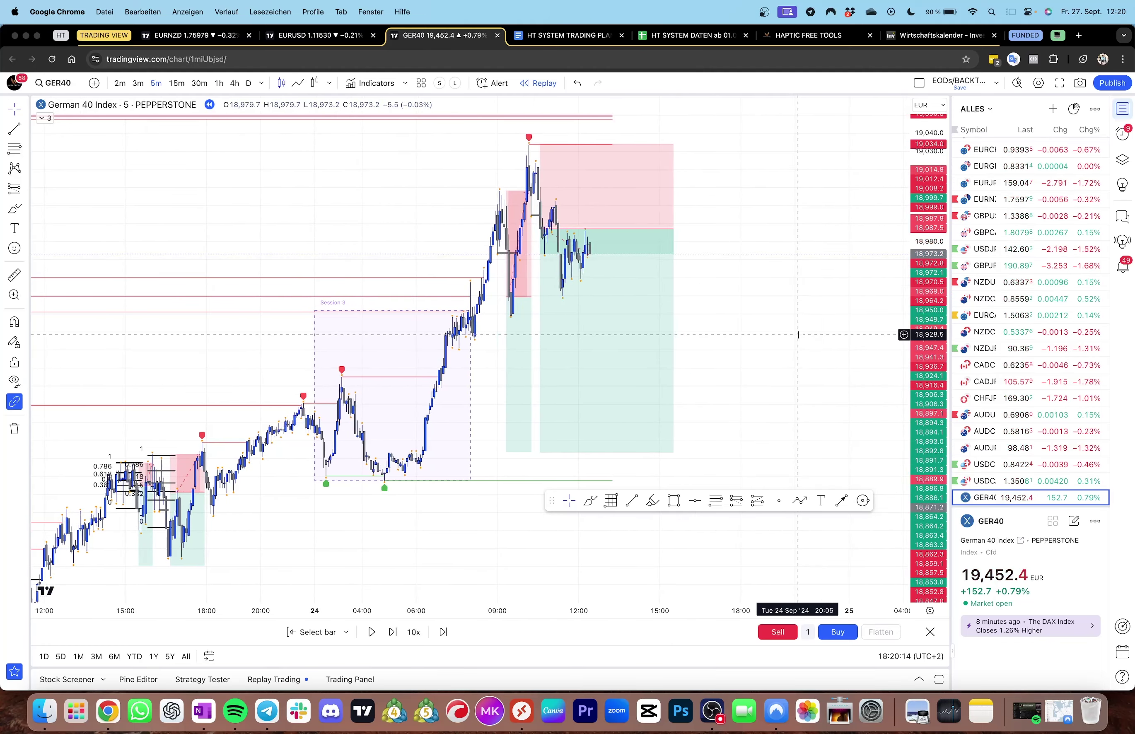
key(shift+Right)
key(shift+Right)
key(shift+Right)
key(shift+Right)
key(shift+Right)
key(shift+Right)
key(shift+Right)
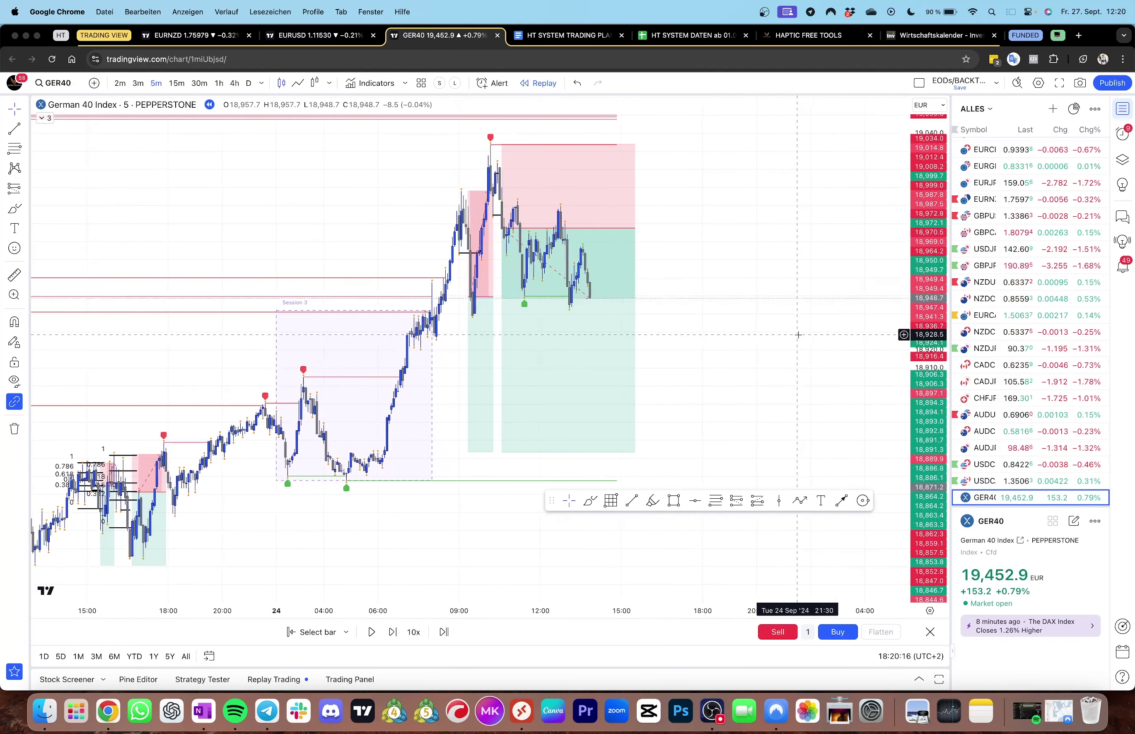
click(577, 292)
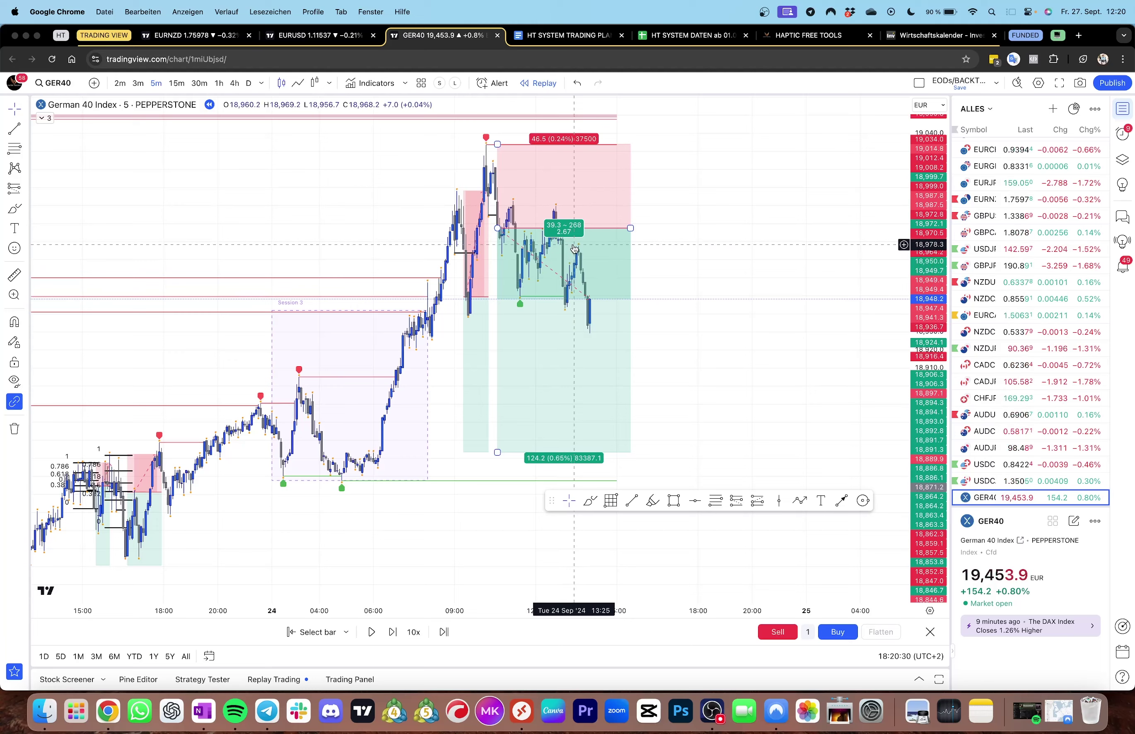
click(663, 355)
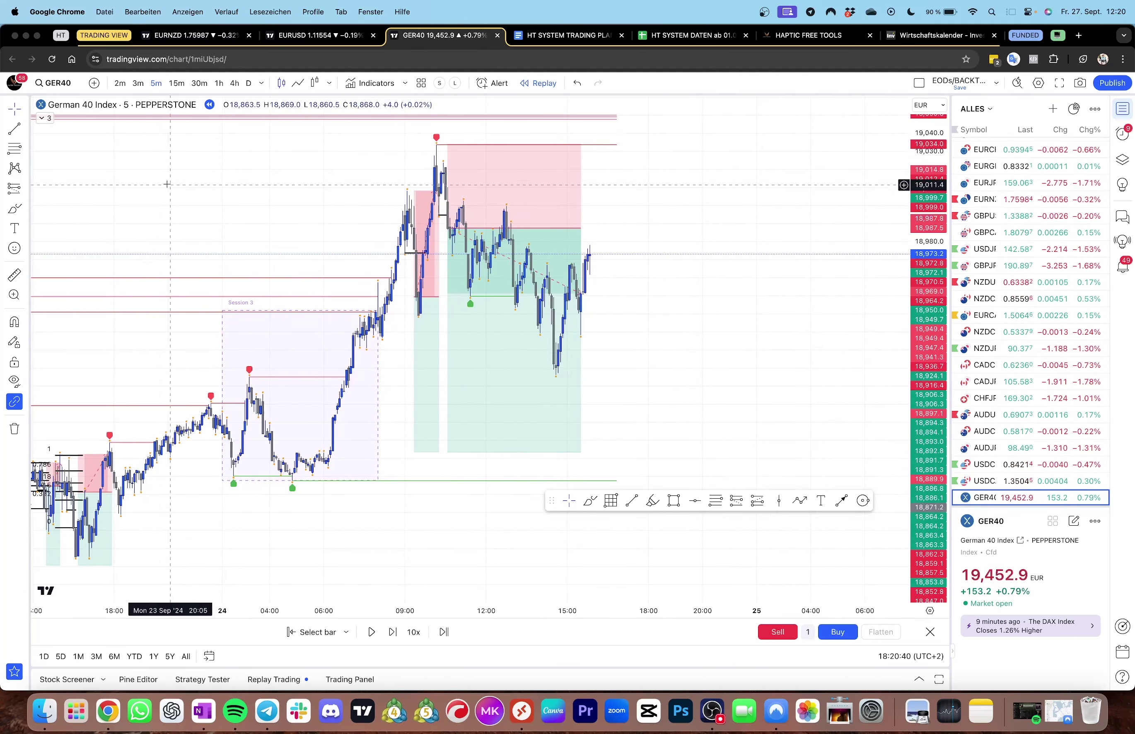
Mark the broken swing high at 18,967.2 and place a long position at 15:40 with stop 18,906.1 and target 19,034.0
click(15, 128)
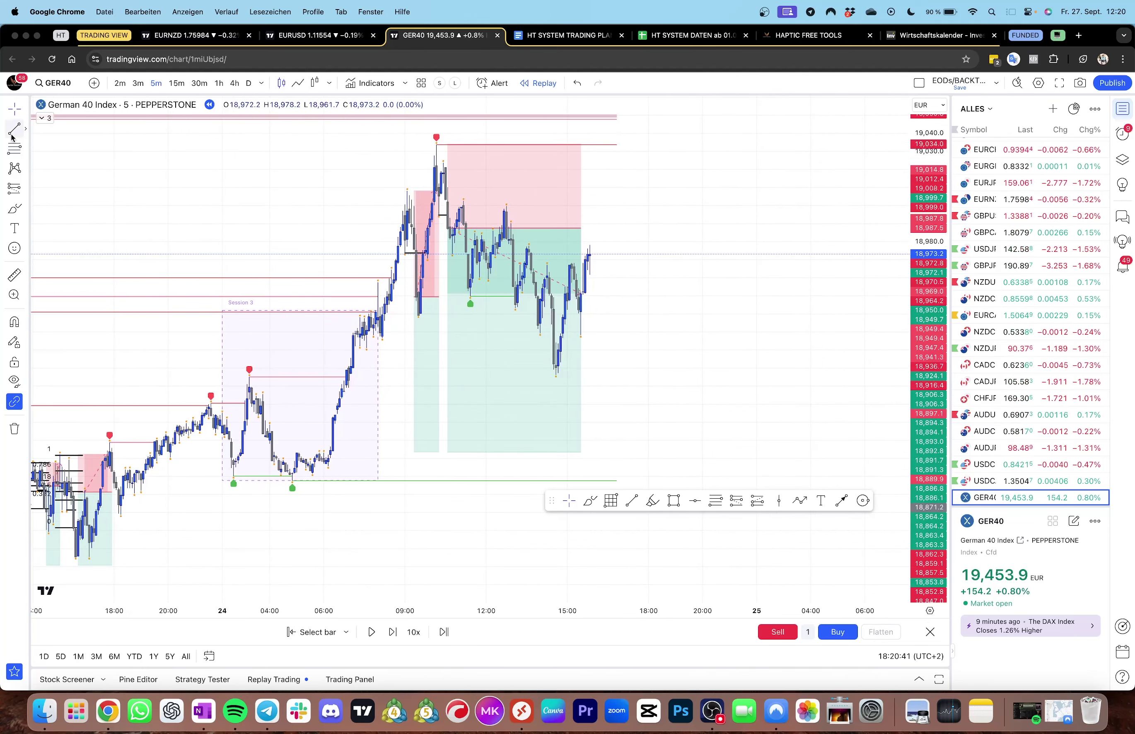
click(546, 247)
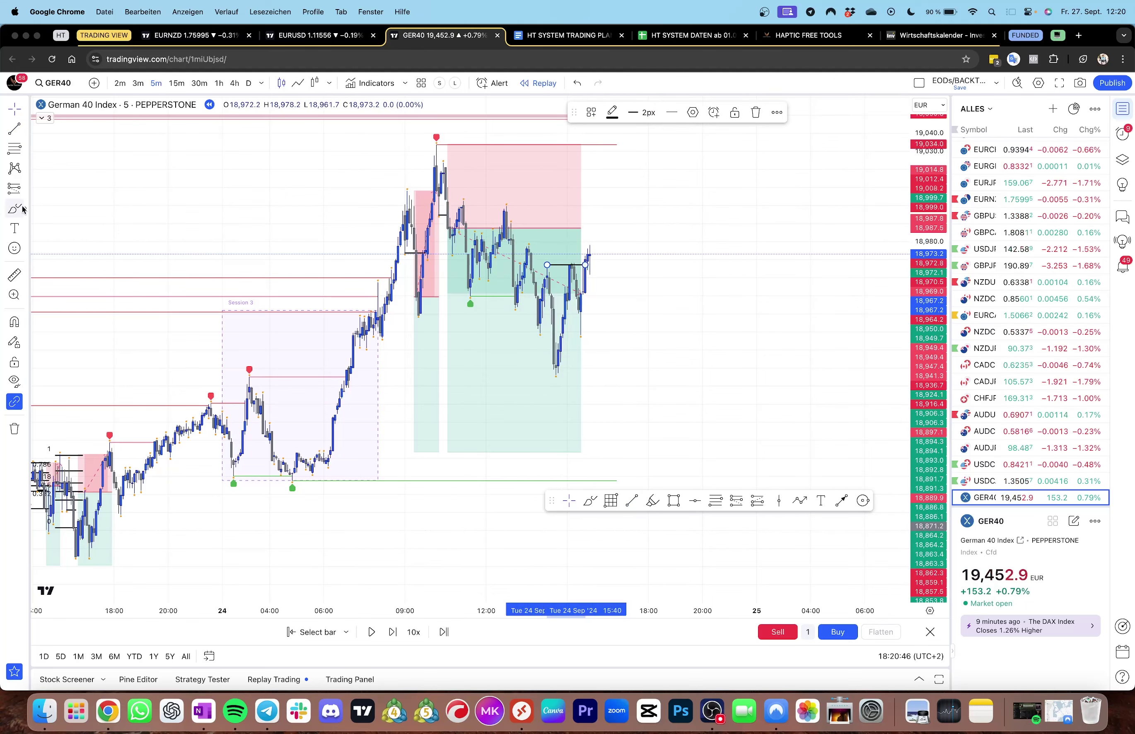
click(25, 188)
click(71, 203)
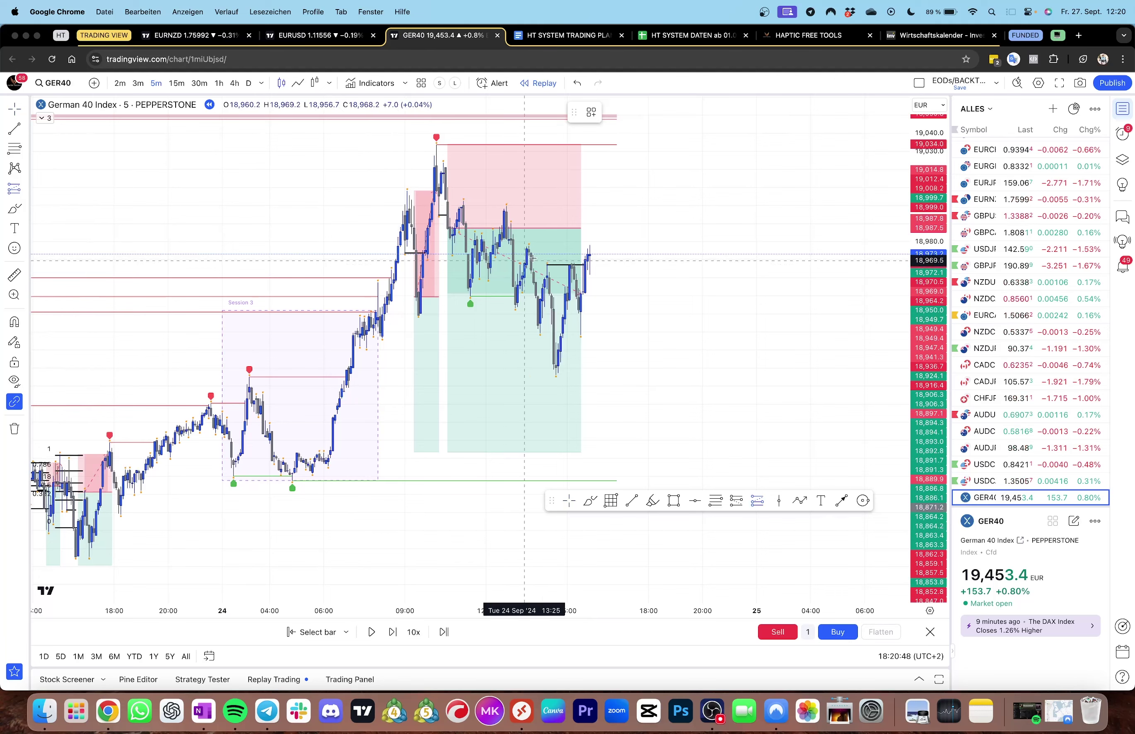
click(587, 257)
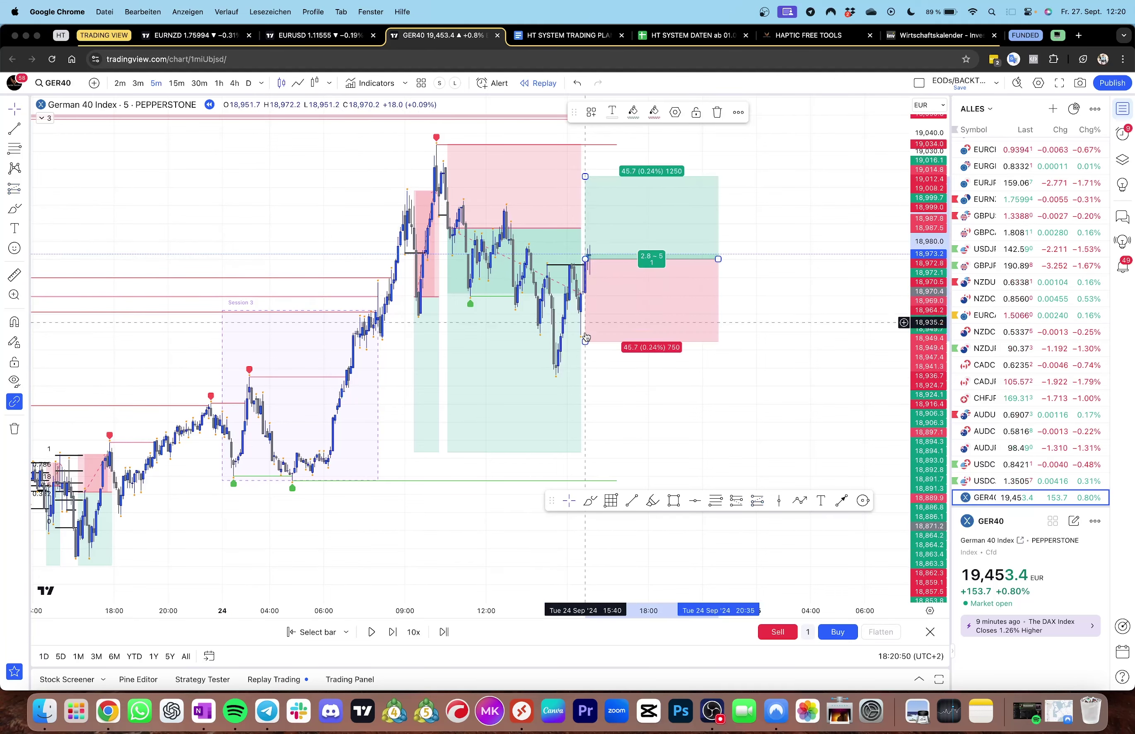
drag(586, 342, 591, 376)
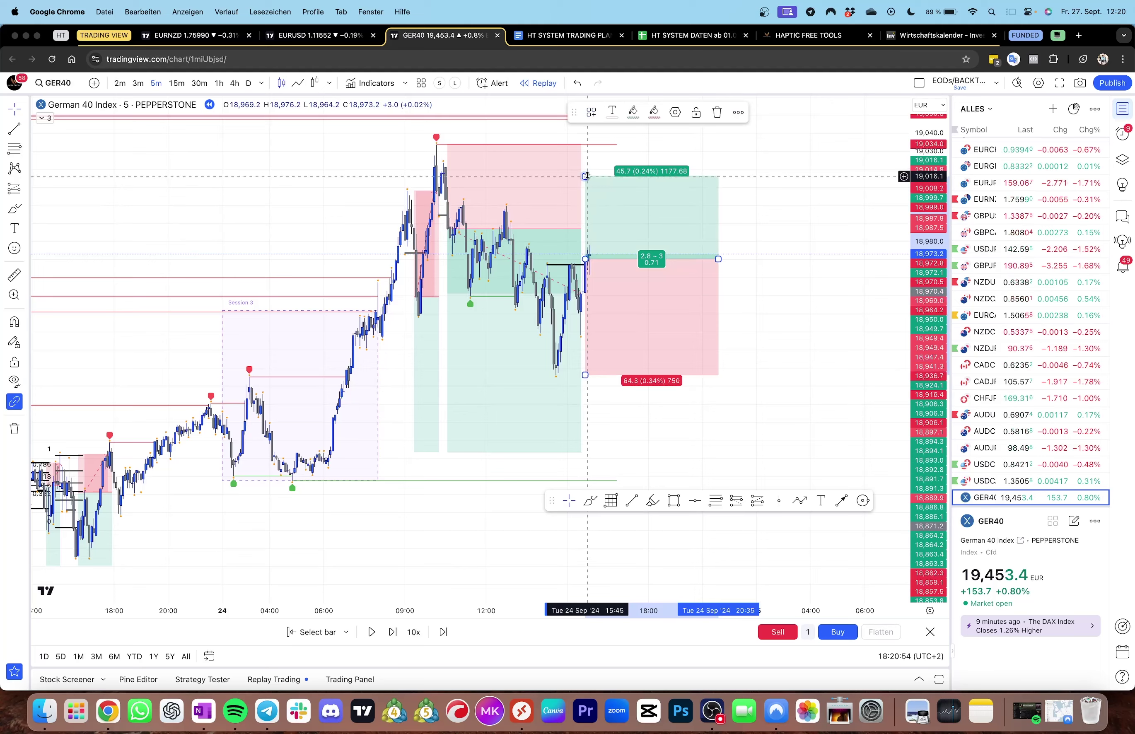
drag(586, 176, 592, 146)
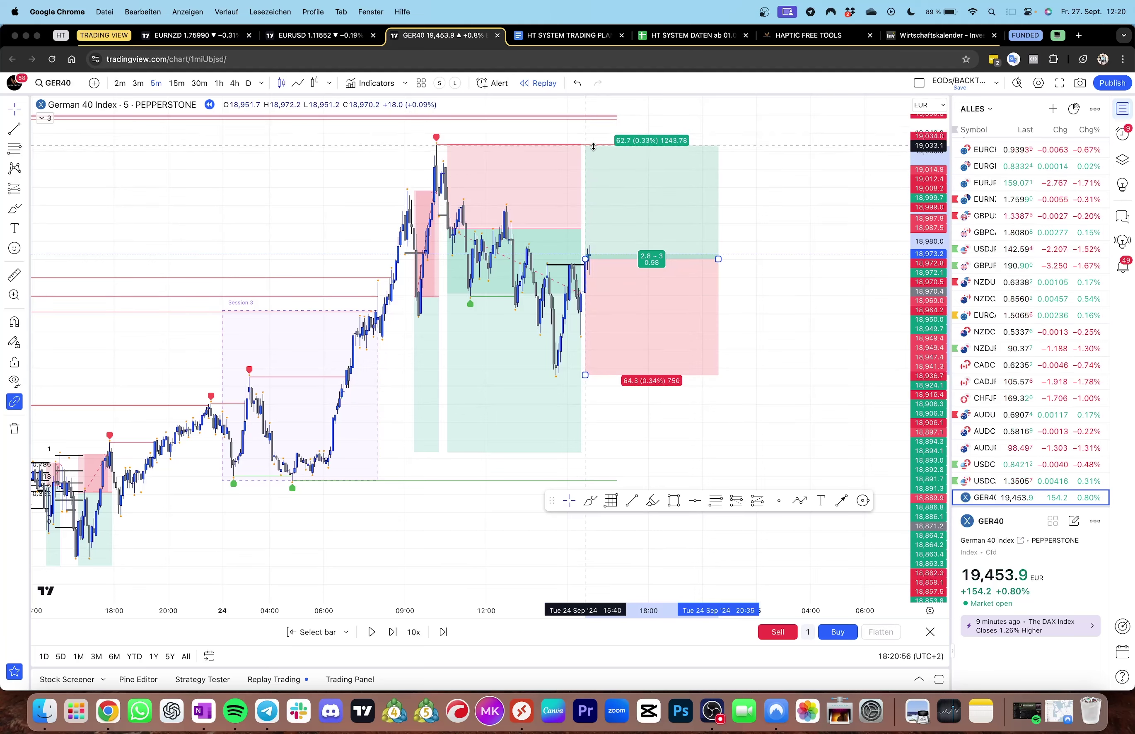
Draw a Fibonacci retracement from the 18,906.1 swing low up to the high of the latest upward move
click(569, 336)
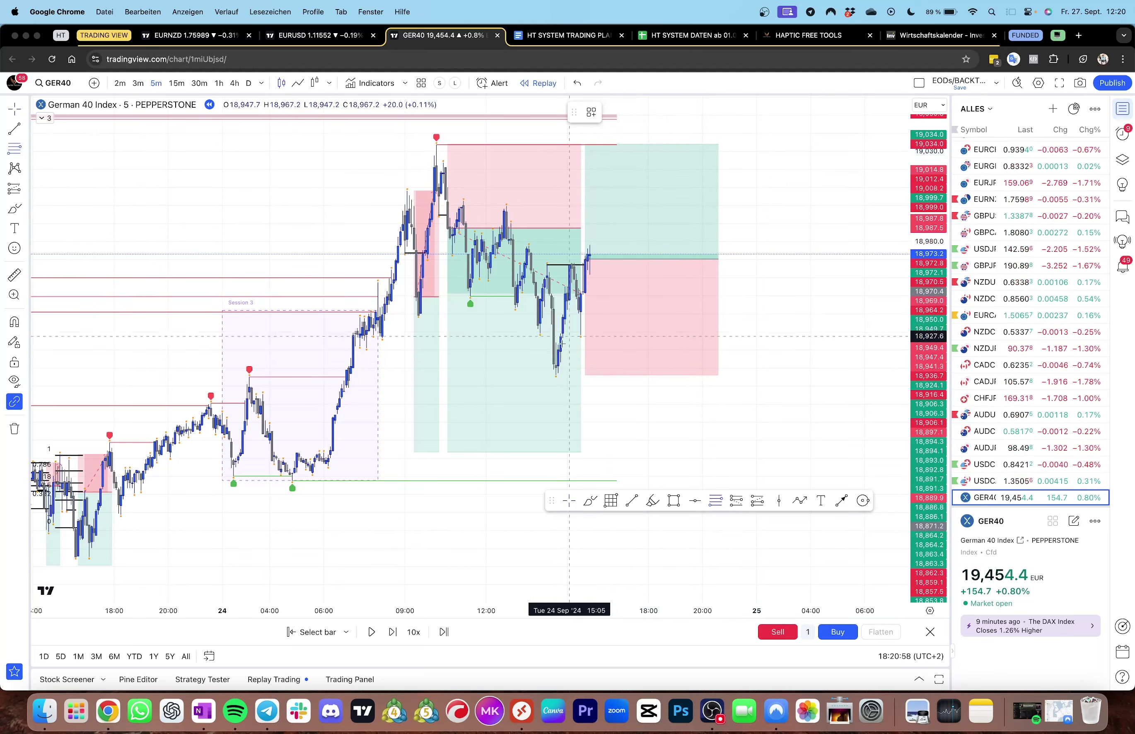
click(555, 375)
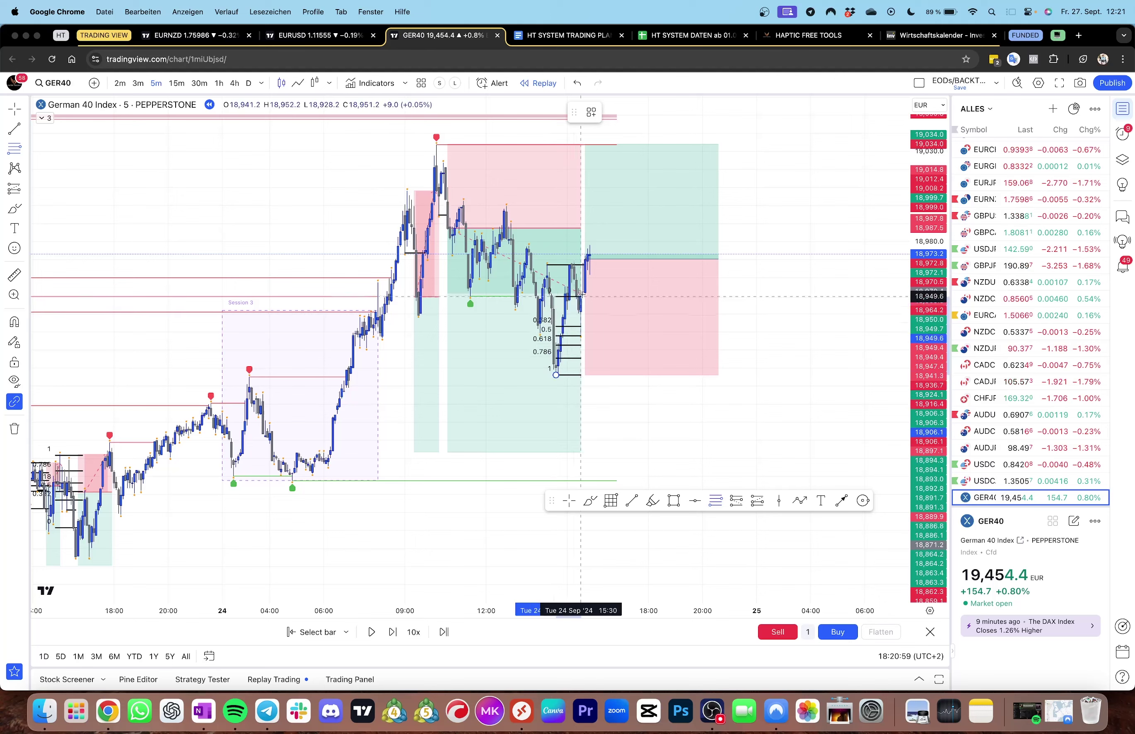
click(595, 255)
Move the long position's entry to 18,938.3, between the 0.5 and 0.618 retracement levels, starting at 15:45
click(599, 258)
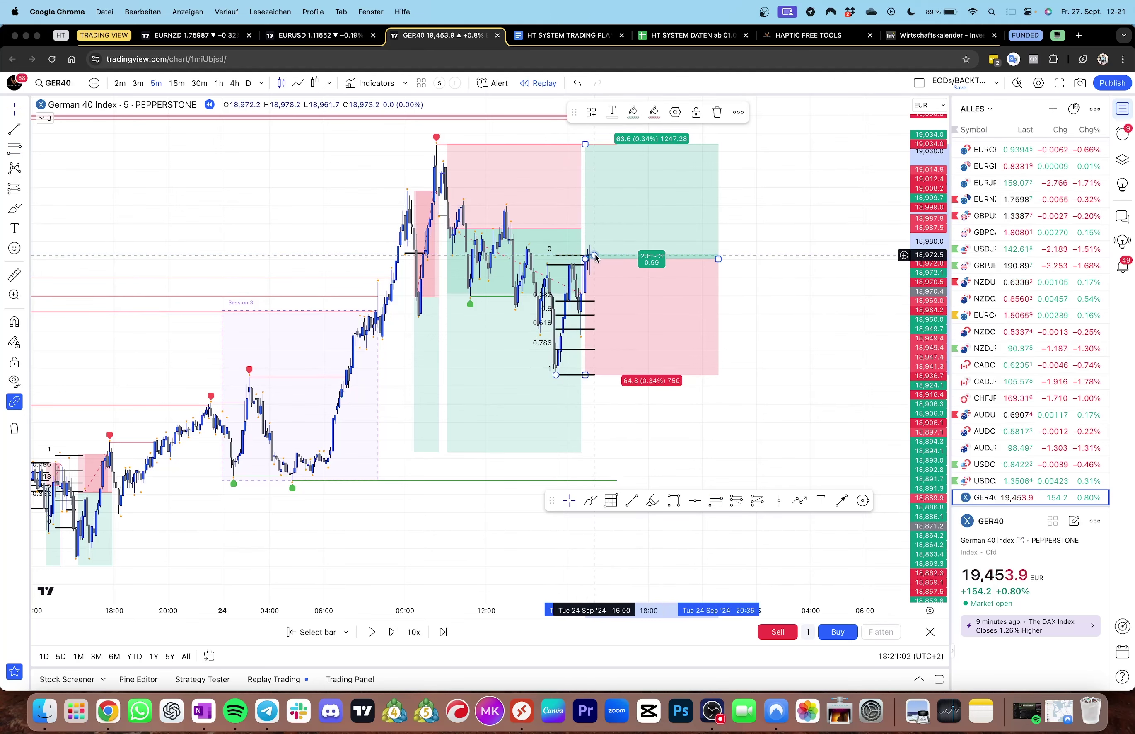
drag(595, 257, 591, 319)
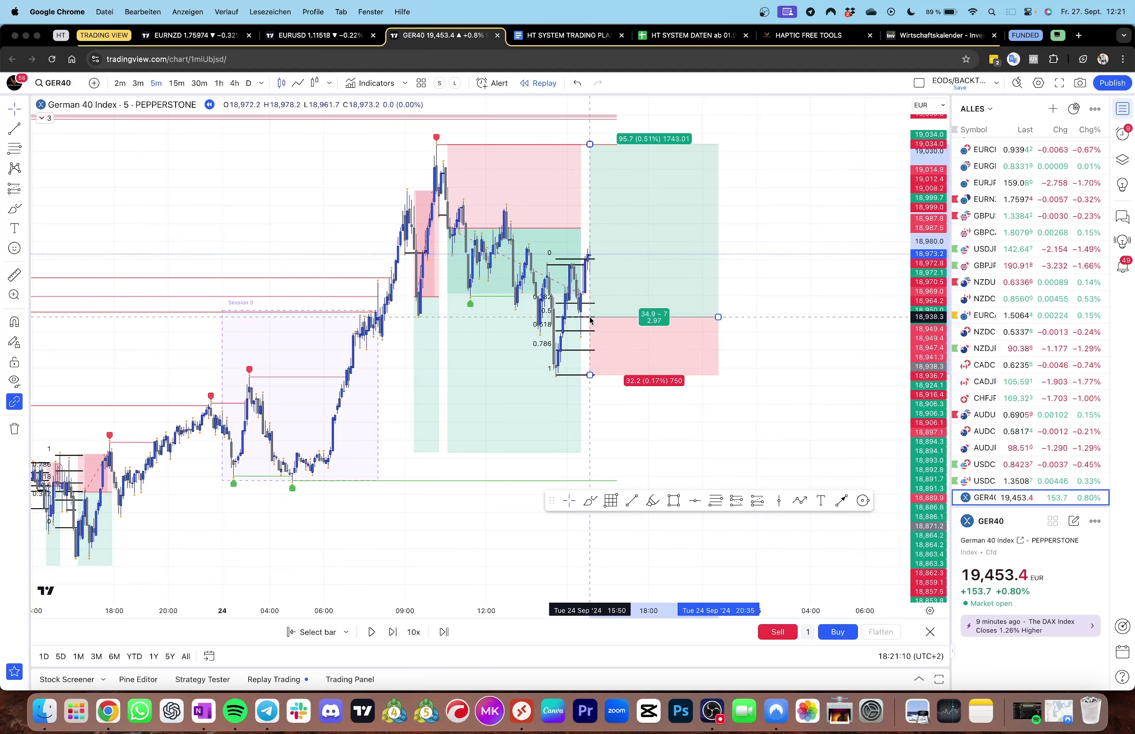
click(777, 301)
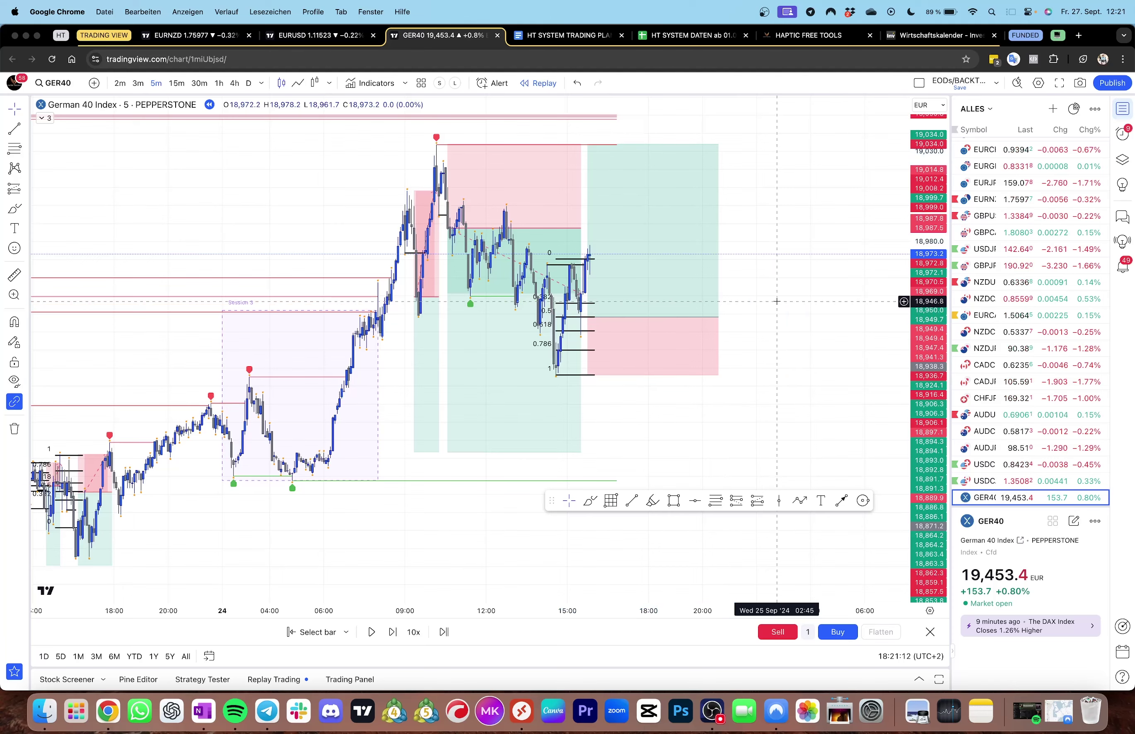
Advance the replay to about 16:00 and extend the end of the 10:35 short position to 15:35
key(shift+Right)
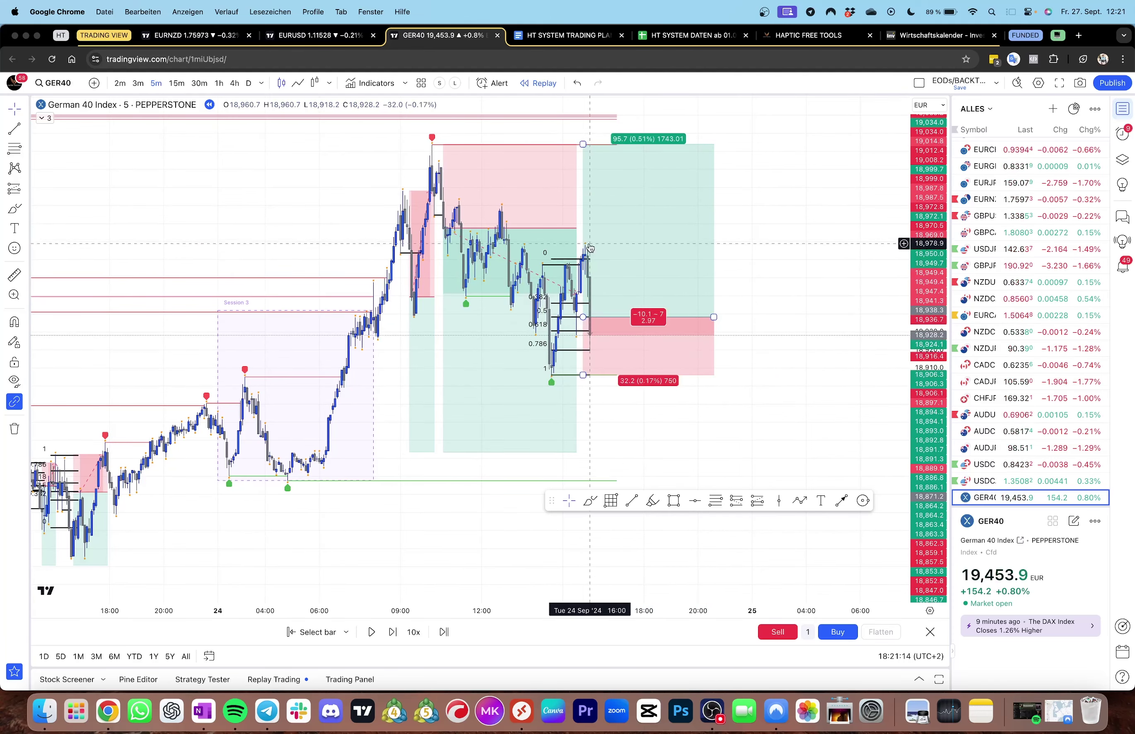
drag(853, 306, 924, 345)
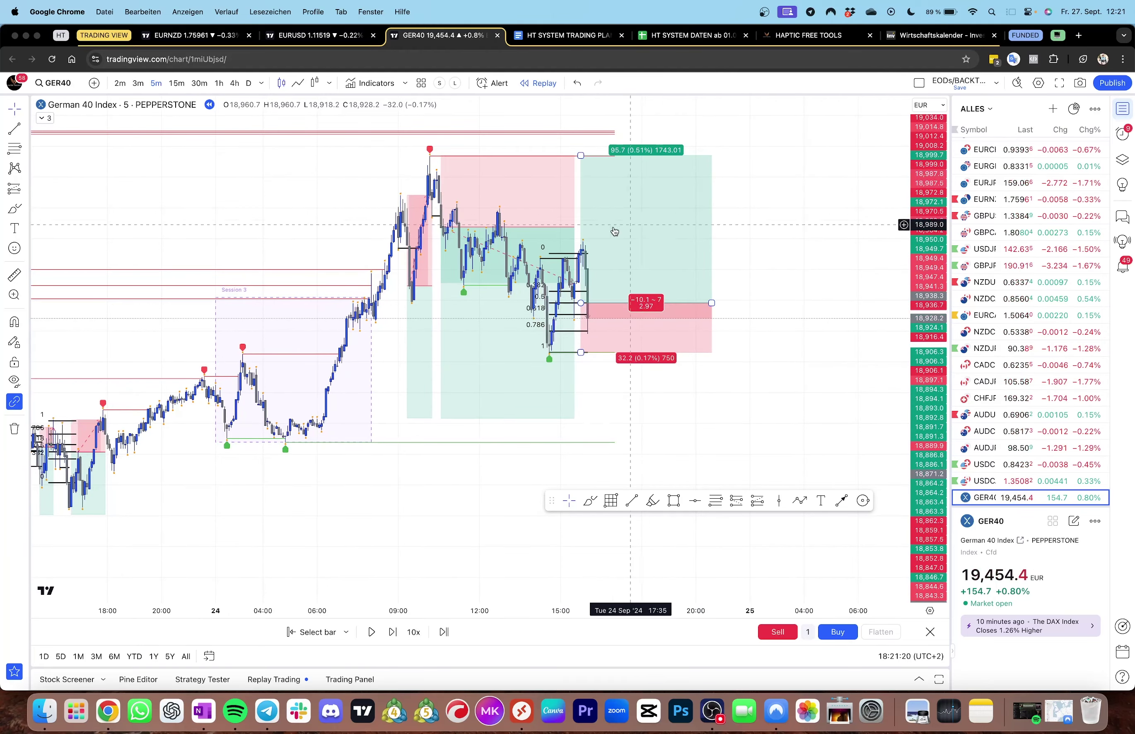
click(511, 217)
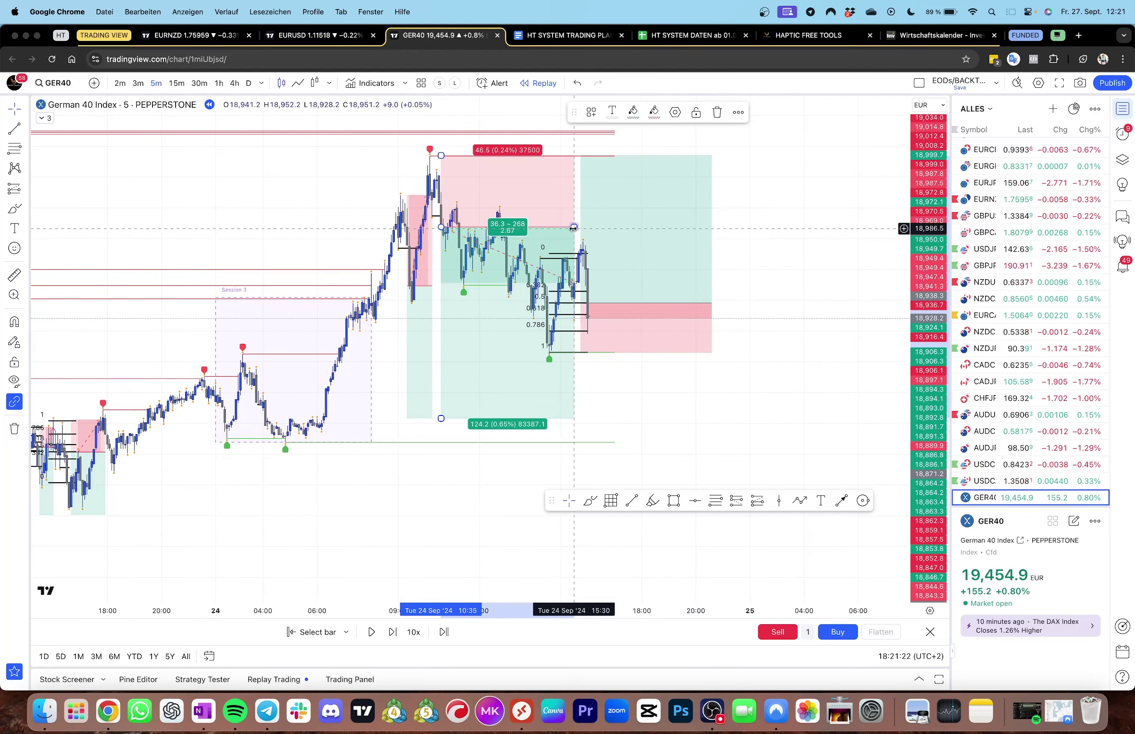
drag(574, 228, 577, 227)
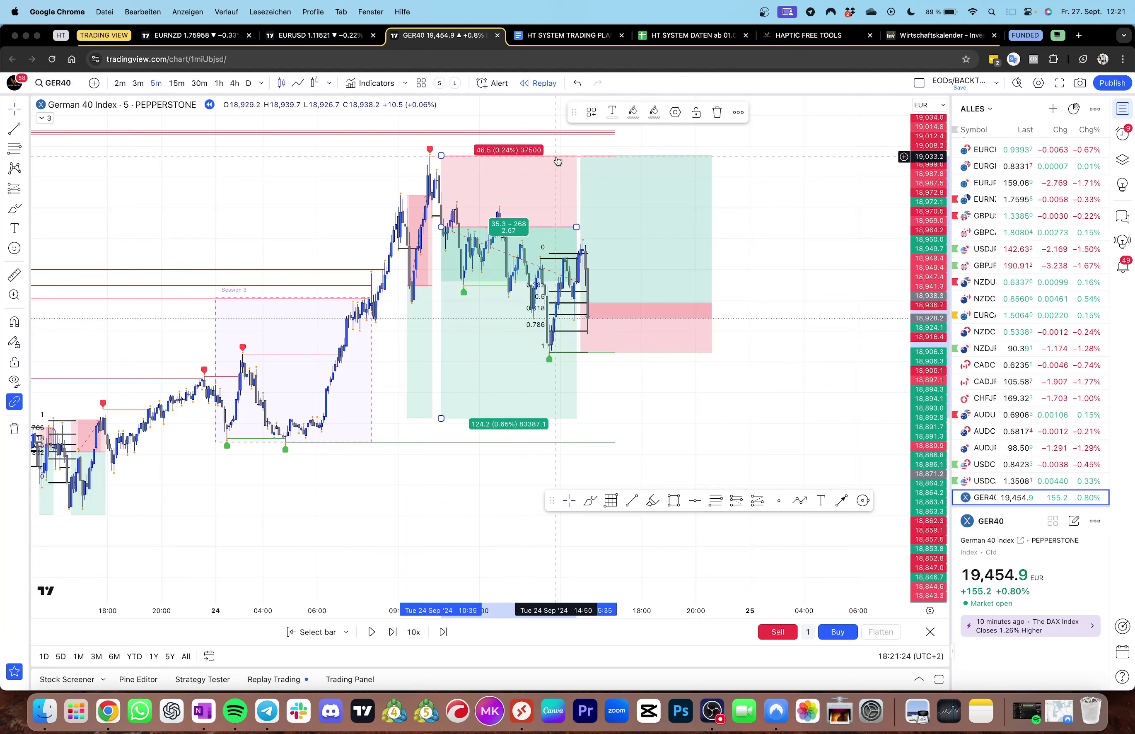
Compare the profit, loss and risk/reward labels of the new long position with those of the 10:35 short position
click(647, 258)
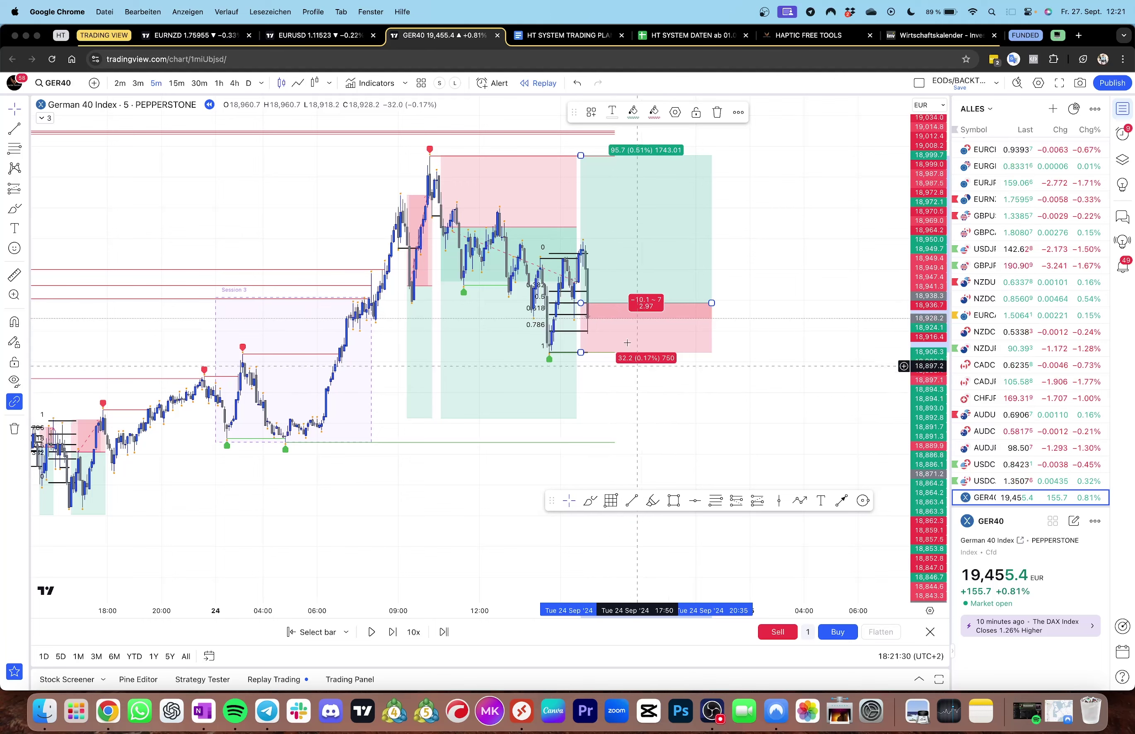
click(519, 259)
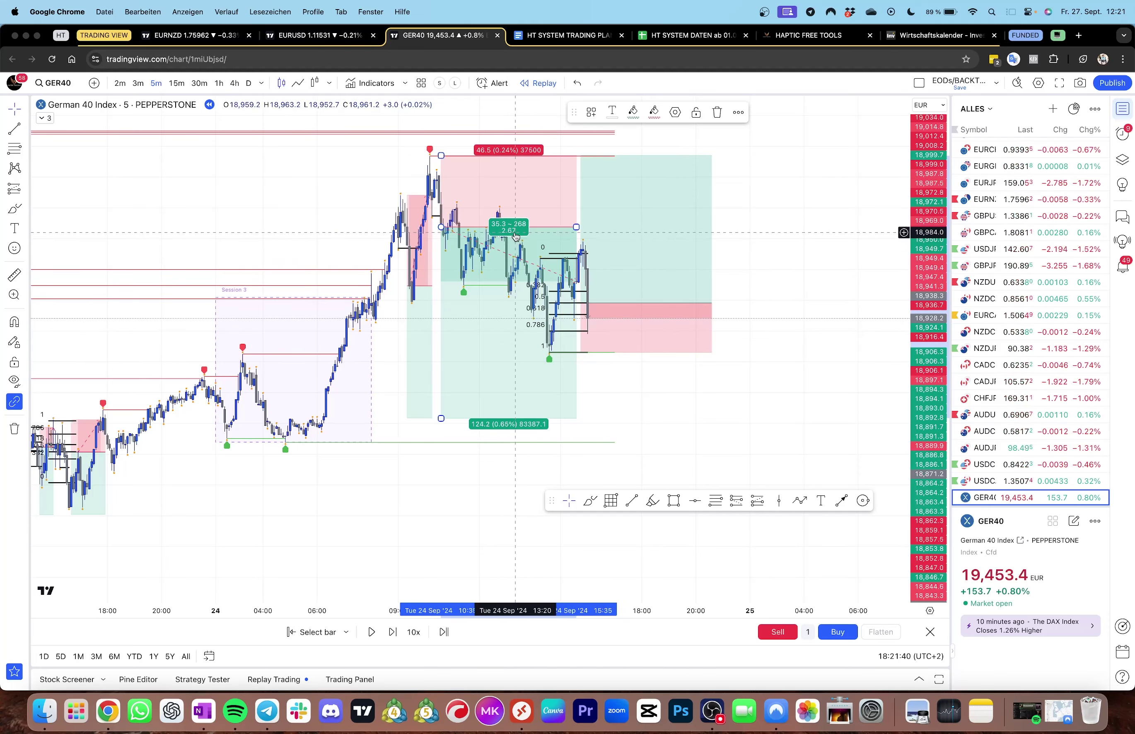
click(668, 234)
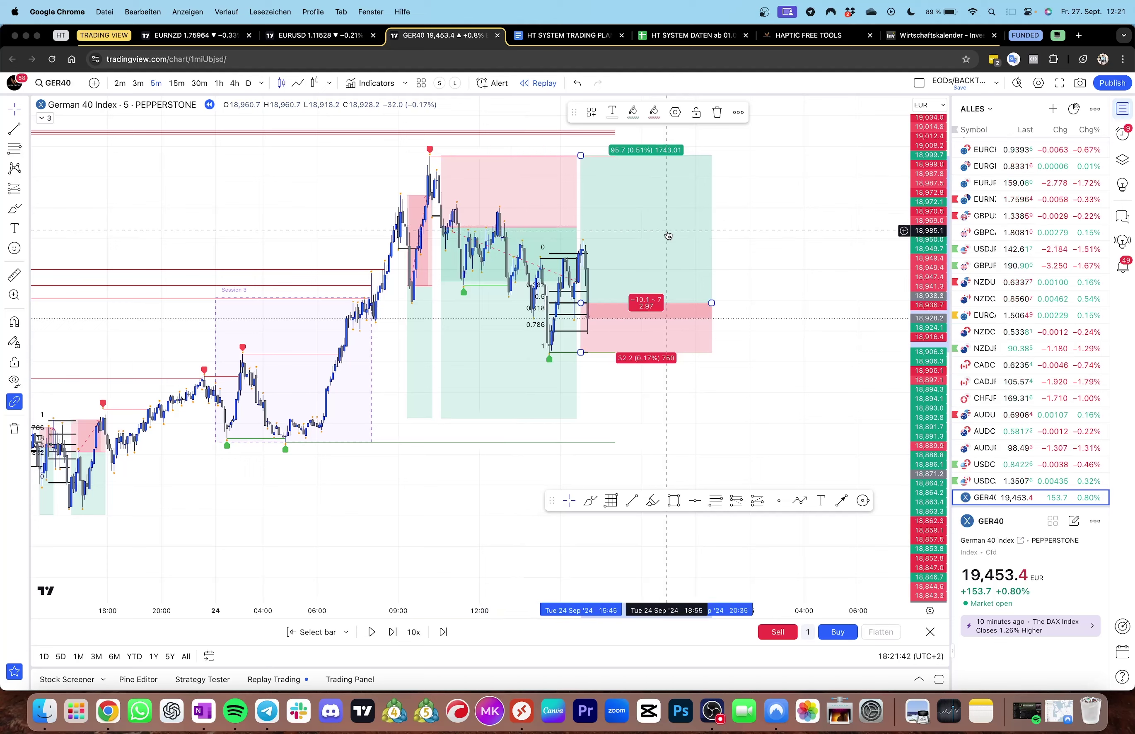
Recheck the 10:35 short position's labels and advance the replay to about 16:30 on 24 September
click(525, 246)
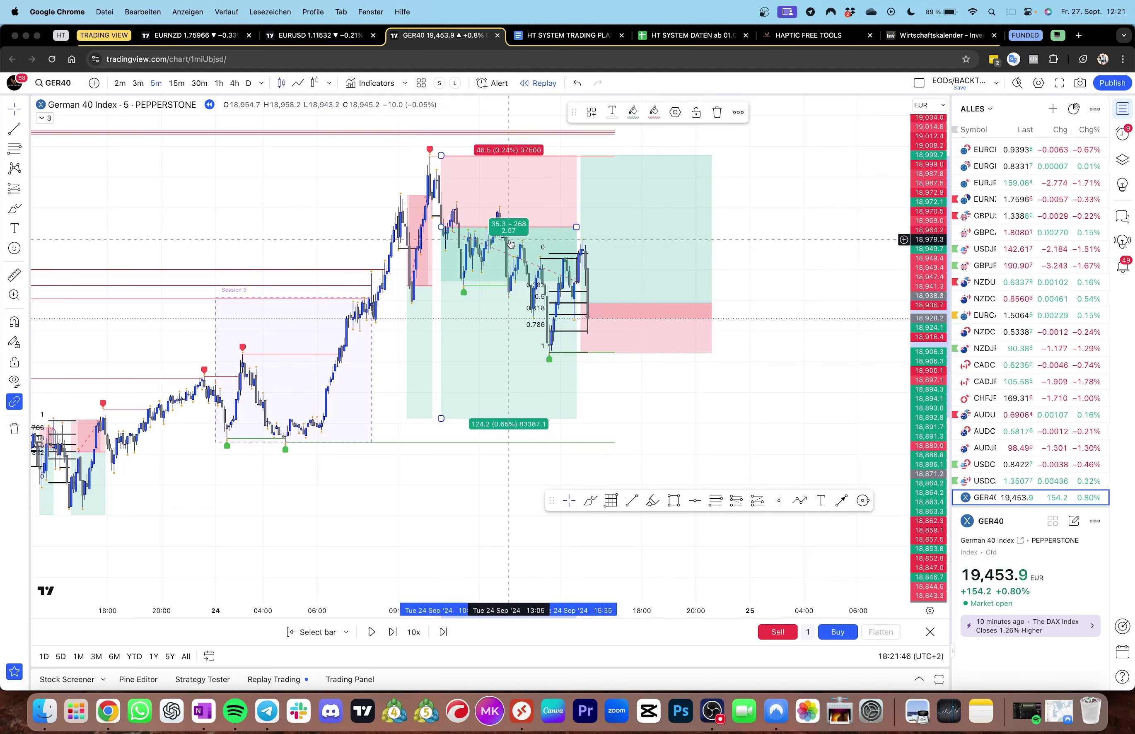
click(665, 389)
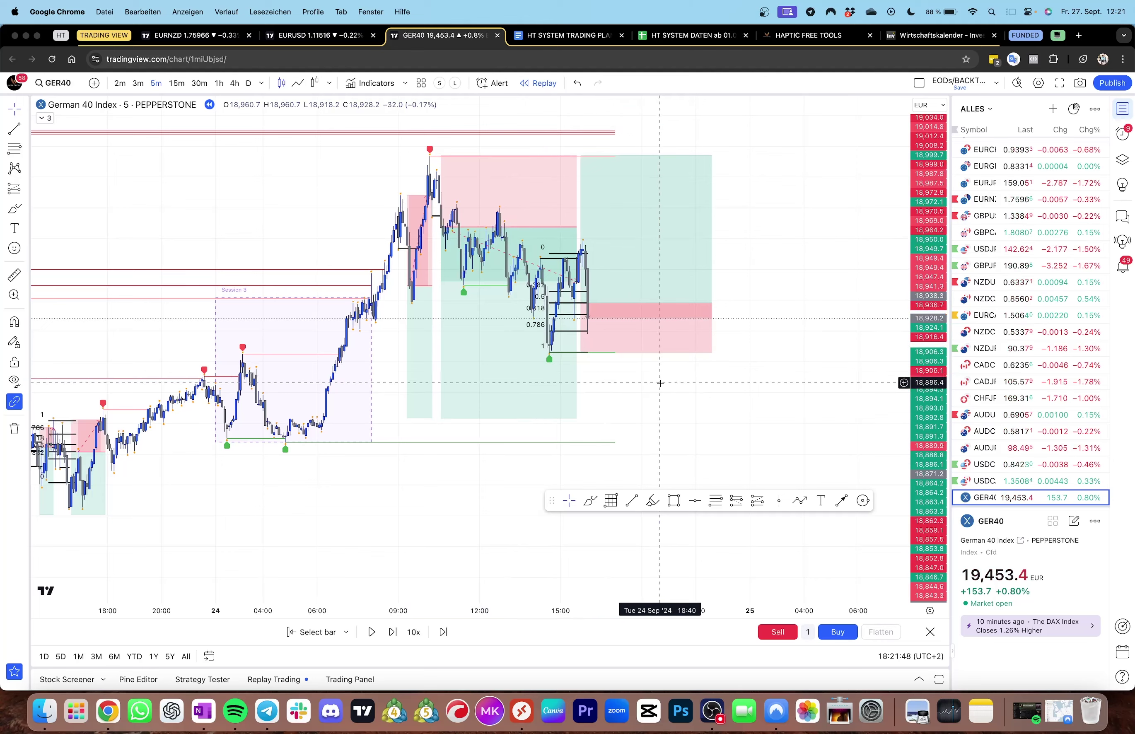
key(shift+Right)
key(shift+Right)
key(shift+Right)
key(shift+Right)
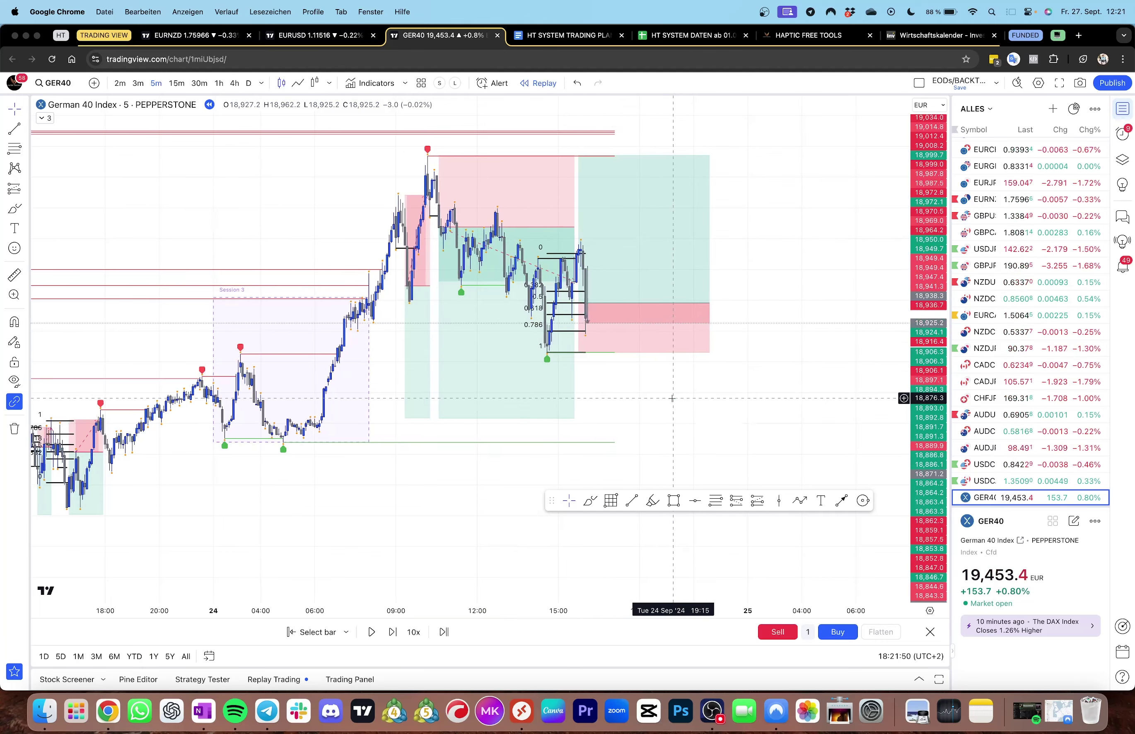
key(shift+Right)
key(shift+Right)
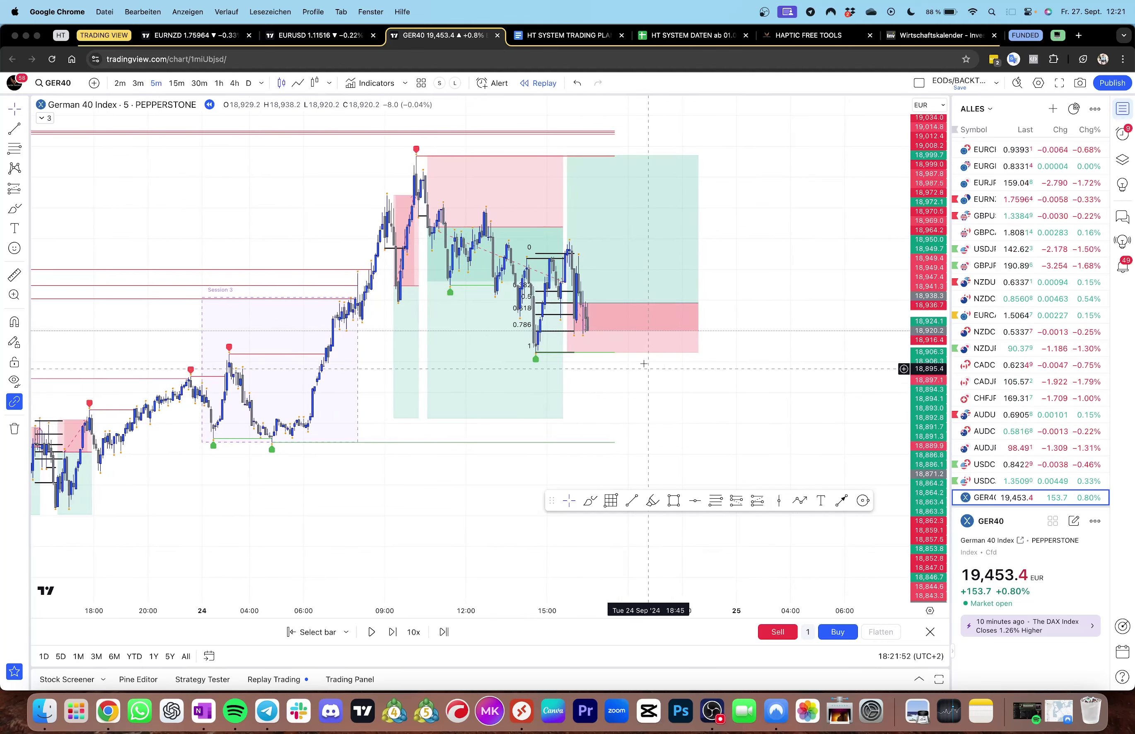
Check the long position's labels and advance the replay bar by bar to about 07:25 on 25 September
click(641, 324)
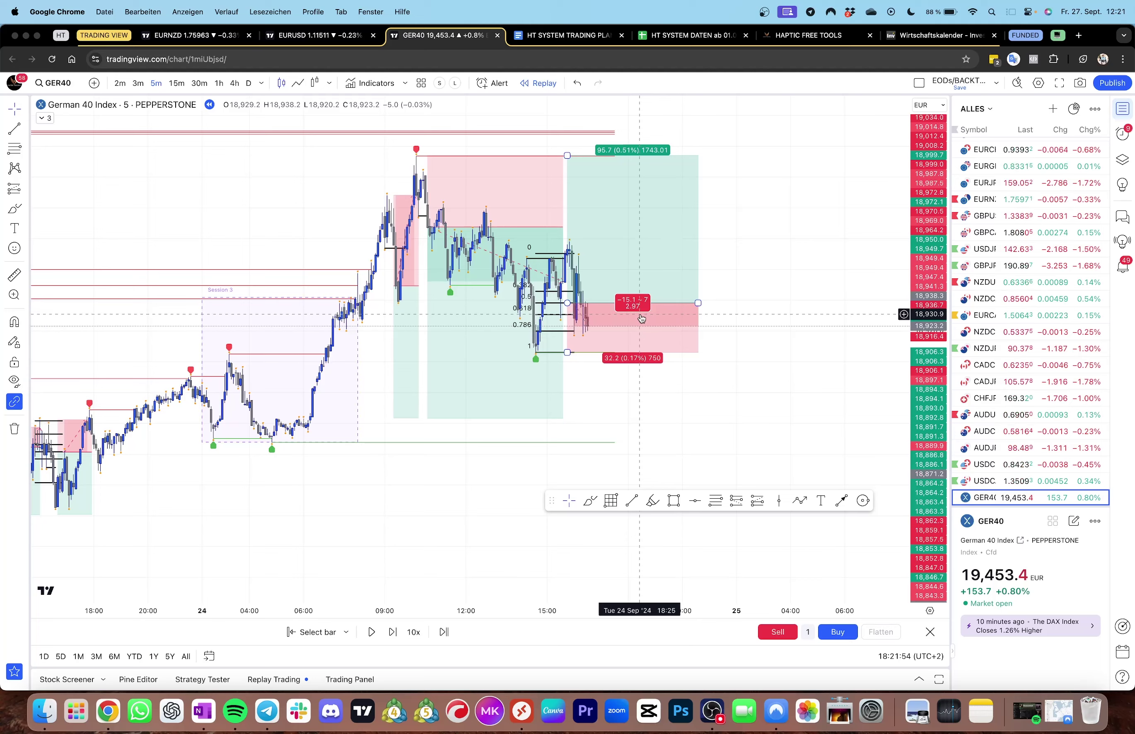
key(shift+Right)
key(shift+Right)
key(shift+Right)
key(shift+Right)
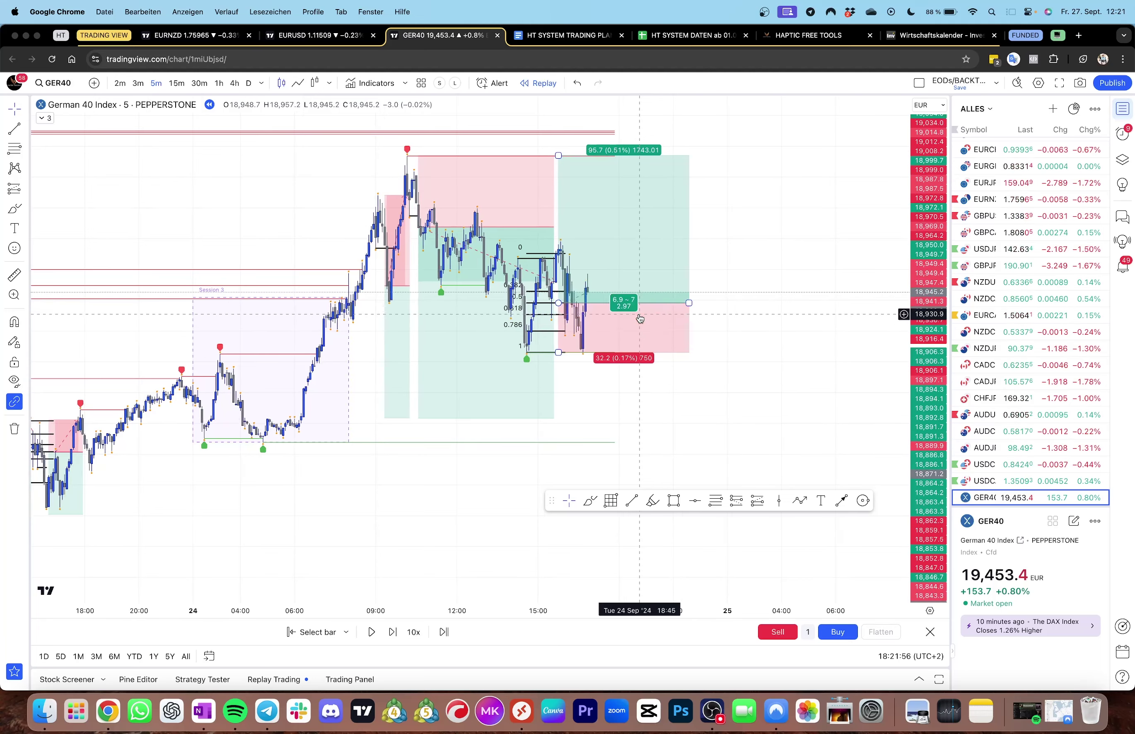
click(654, 310)
key(shift+Right)
key(shift+Right)
key(shift+Right)
key(shift+Right)
key(shift+Right)
key(shift+Right)
key(shift+Right)
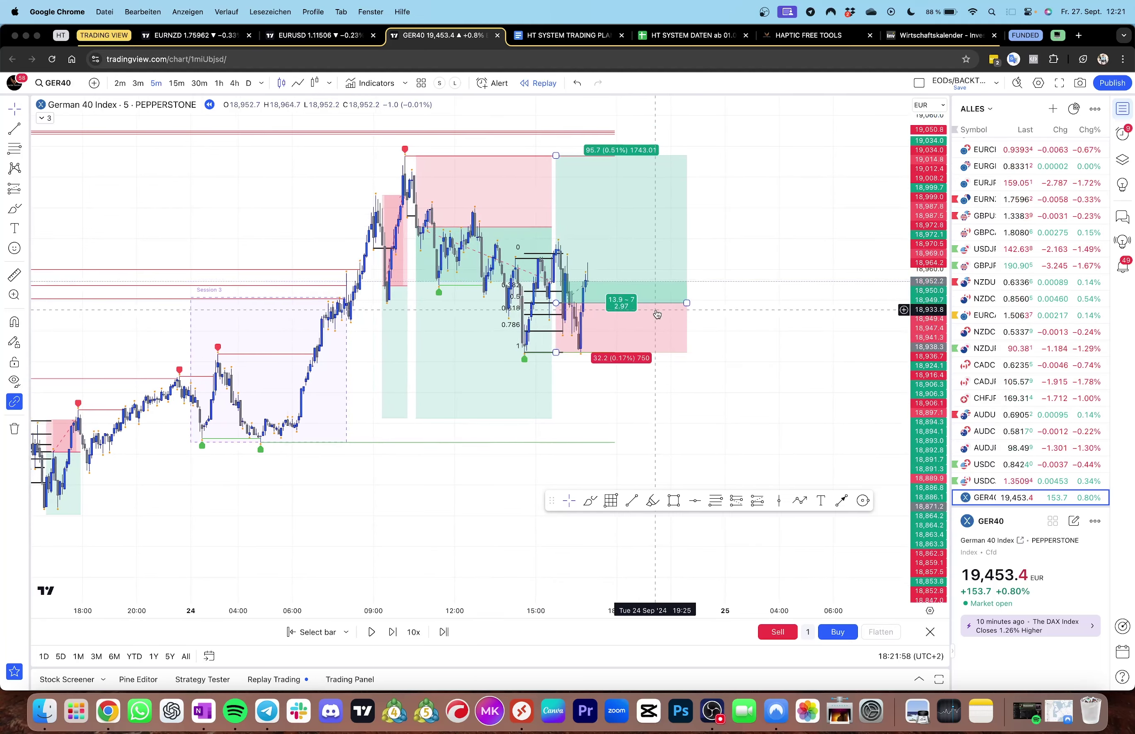
key(shift+Right)
key(shift+Right)
key(shift+Right)
key(shift+Right)
key(shift+Right)
key(shift+Right)
key(shift+Right)
key(shift+Right)
key(shift+Right)
key(shift+Right)
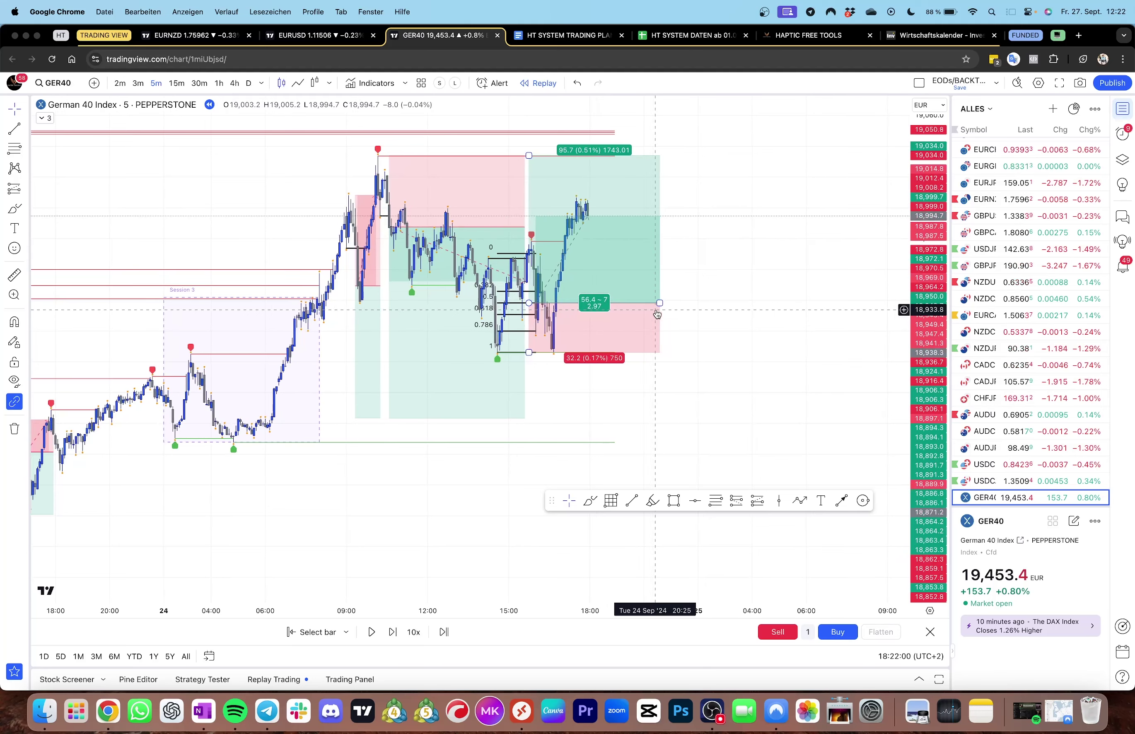
click(655, 310)
key(shift+Right)
key(shift+Right)
key(shift+Right)
key(shift+Right)
key(shift+Right)
key(shift+Right)
key(shift+Right)
key(shift+Right)
key(shift+Right)
key(shift+Right)
key(shift+Right)
key(shift+Right)
key(shift+Right)
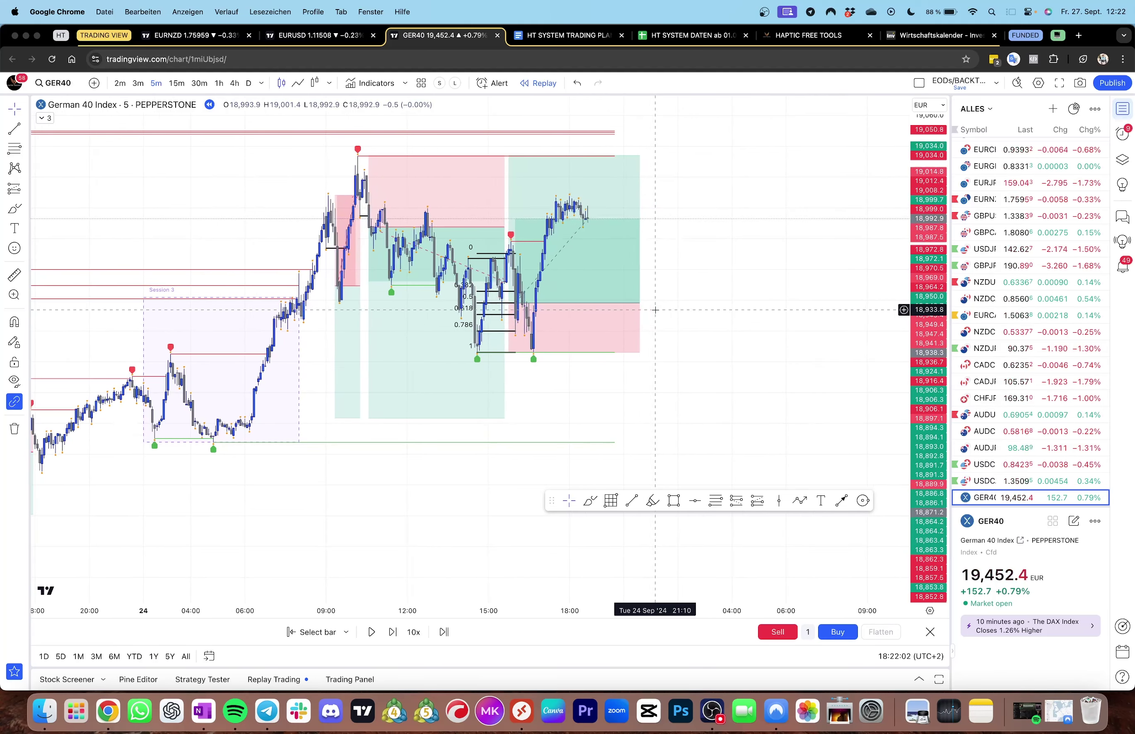
key(shift+Right)
key(shift+Right)
key(shift+Right)
key(shift+Right)
key(shift+Right)
key(shift+Right)
key(shift+Right)
key(shift+Right)
key(shift+Right)
key(shift+Right)
key(shift+Right)
key(shift+Right)
key(shift+Right)
key(shift+Right)
key(shift+Right)
key(shift+Right)
key(shift+Right)
key(shift+Right)
key(shift+Right)
key(shift+Right)
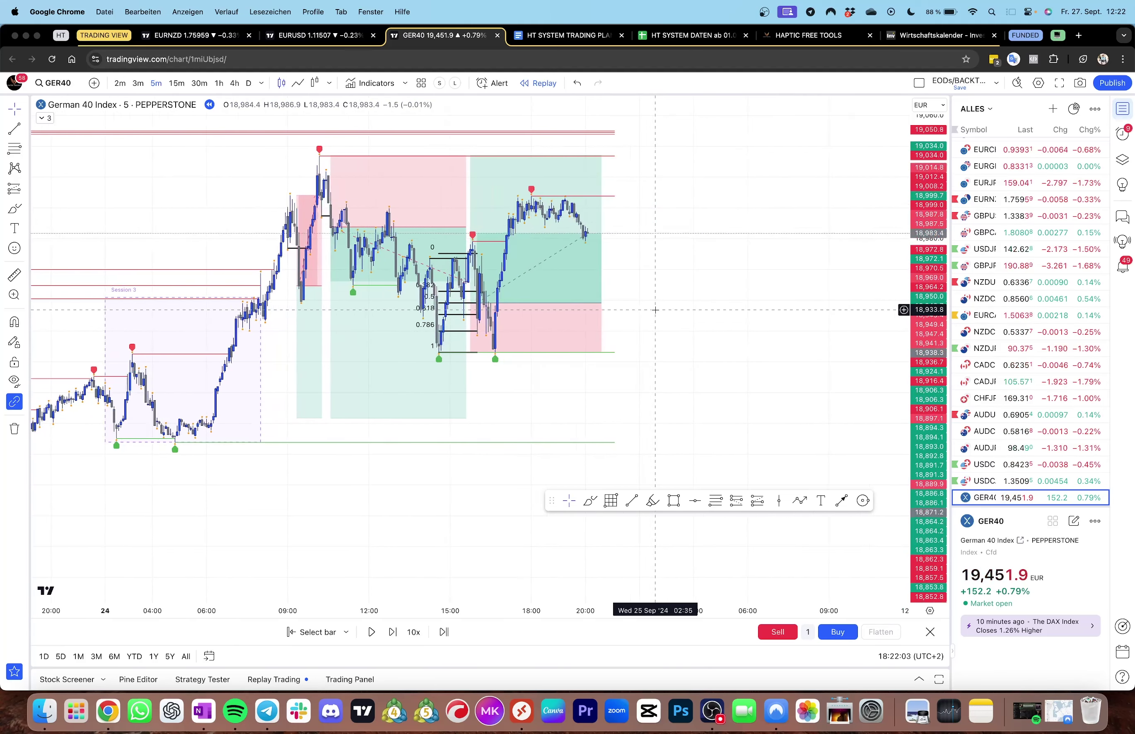
key(shift+Right)
key(shift+Right)
key(shift+Right)
key(shift+Right)
key(shift+Right)
key(shift+Right)
key(shift+Right)
key(shift+Right)
key(shift+Right)
key(shift+Right)
key(shift+Right)
key(shift+Right)
key(shift+Right)
key(shift+Right)
key(shift+Right)
key(shift+Right)
key(shift+Right)
key(shift+Right)
key(shift+Right)
key(shift+Right)
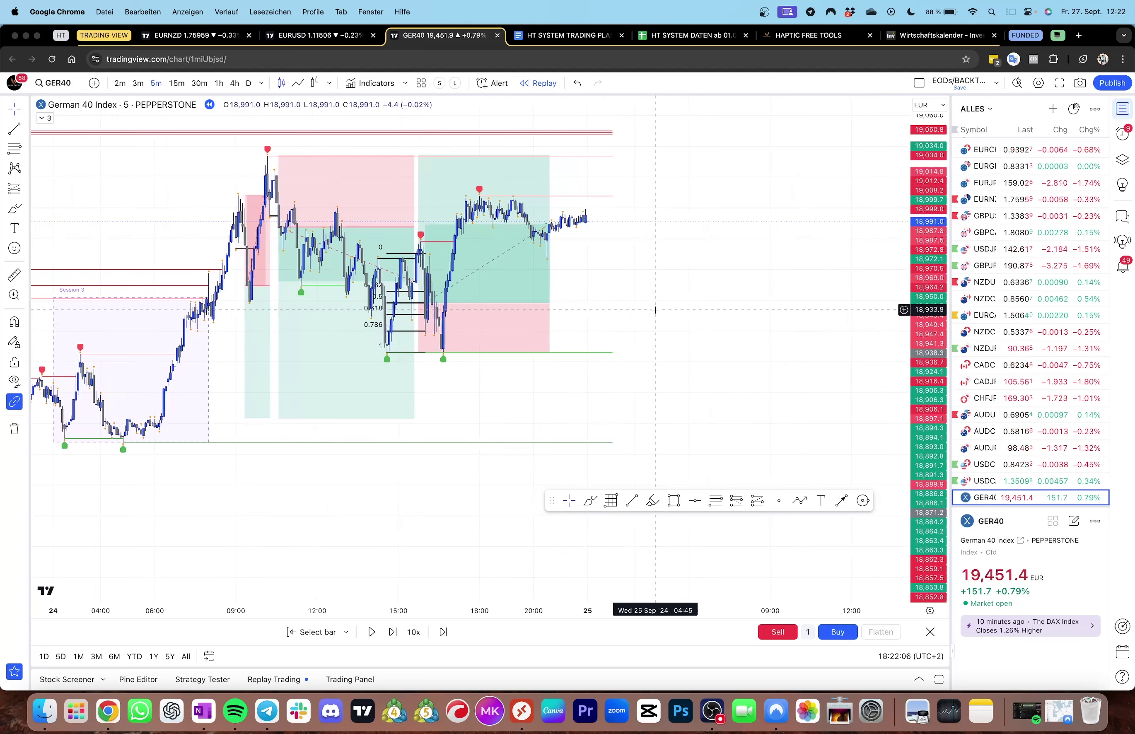
key(shift+Right)
key(shift+Right)
key(shift+Right)
key(shift+Right)
key(shift+Right)
key(shift+Right)
key(shift+Right)
key(shift+Right)
key(shift+Right)
key(shift+Right)
key(shift+Right)
key(shift+Right)
key(shift+Right)
key(shift+Right)
key(shift+Right)
key(shift+Right)
key(shift+Right)
key(shift+Right)
key(shift+Right)
key(shift+Right)
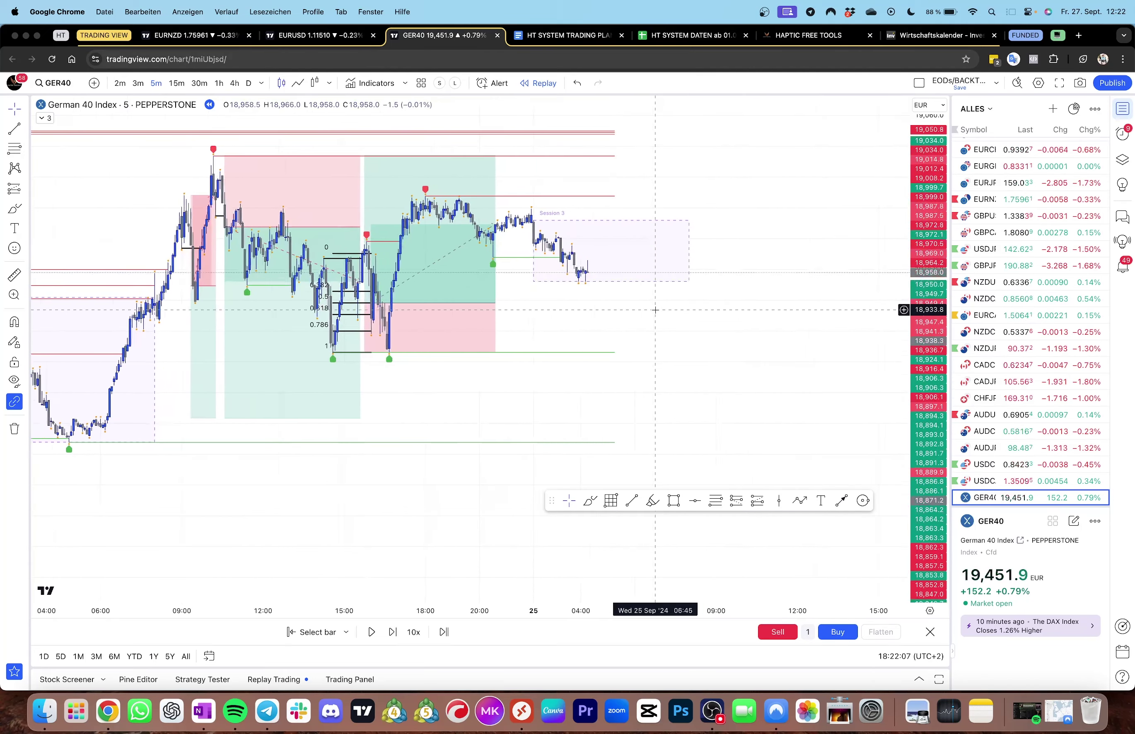
key(shift+Right)
key(shift+Right)
key(shift+Right)
key(shift+Right)
key(shift+Right)
key(shift+Right)
key(shift+Right)
key(shift+Right)
key(shift+Right)
key(shift+Right)
key(shift+Right)
key(shift+Right)
key(shift+Right)
key(shift+Right)
key(shift+Right)
key(shift+Right)
key(shift+Right)
key(shift+Right)
key(shift+Right)
key(shift+Right)
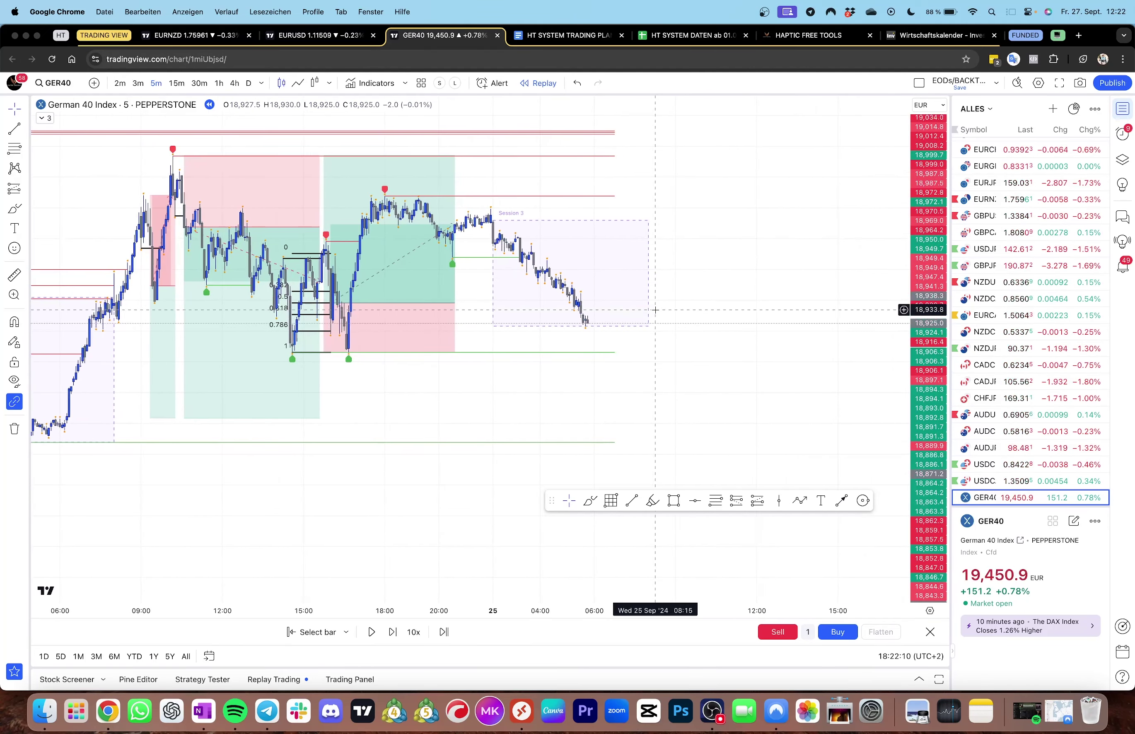
key(shift+Right)
key(shift+Right)
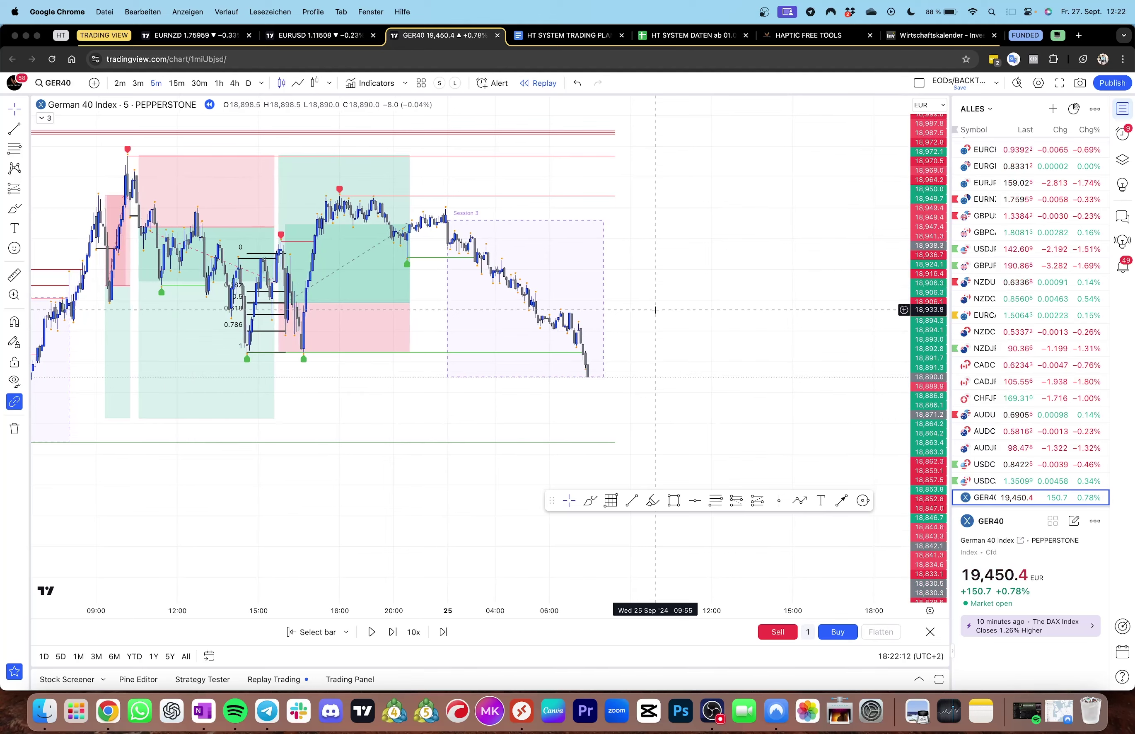
Extend the 15:45 long position's end to 07:20 on 25 September and stretch the 10:35 short position past the current bar
drag(410, 302, 586, 303)
scroll(354, 285, down, 2)
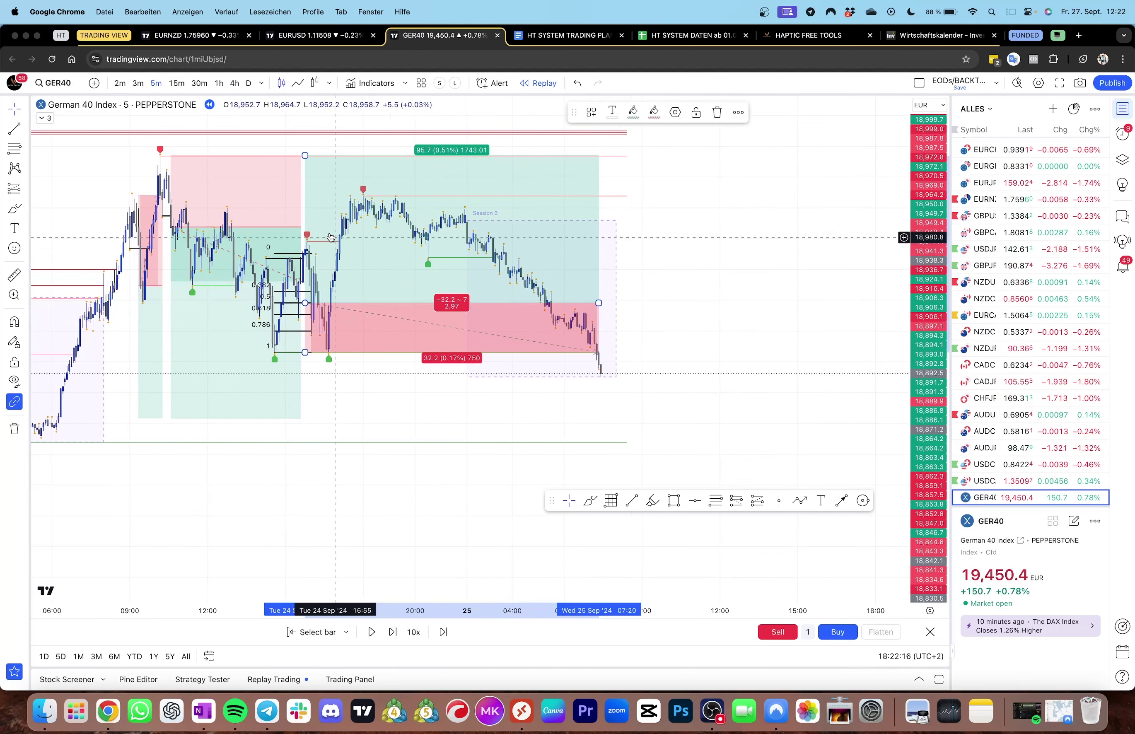
drag(301, 227, 628, 244)
Advance the replay to about 08:00 on 25 September and set the short position's end to about 07:50
key(shift+Right)
key(shift+Right)
key(shift+Right)
key(shift+Right)
key(shift+Right)
key(shift+Right)
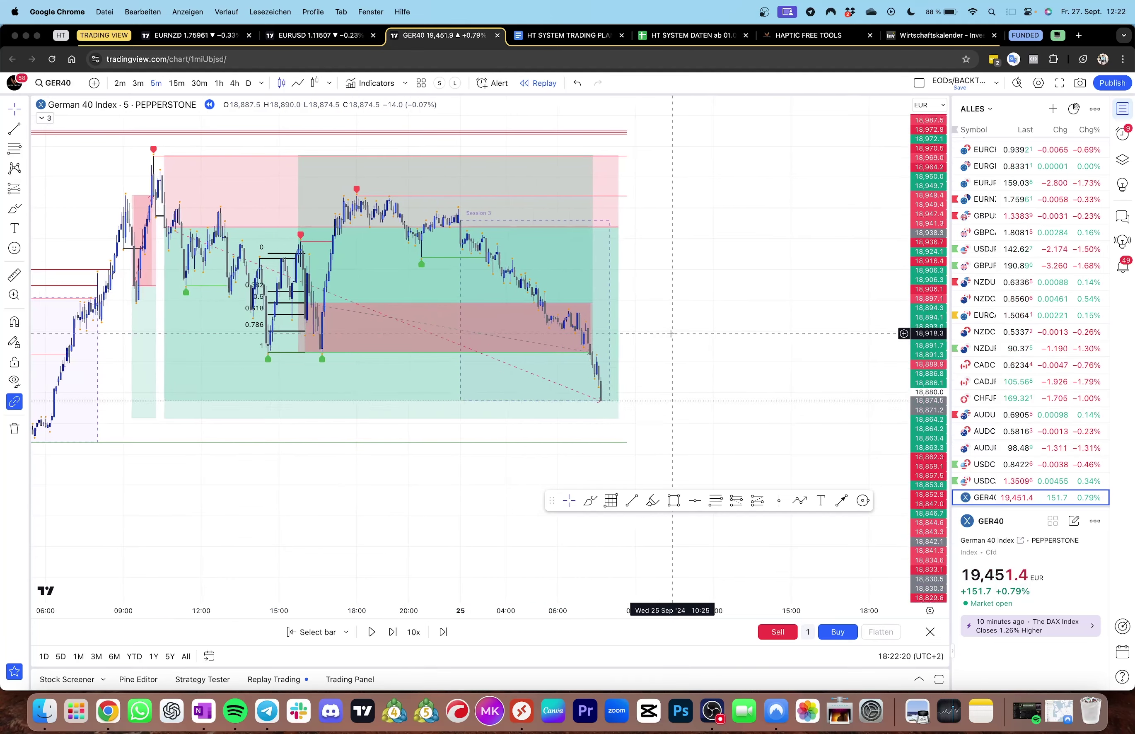
key(shift+Right)
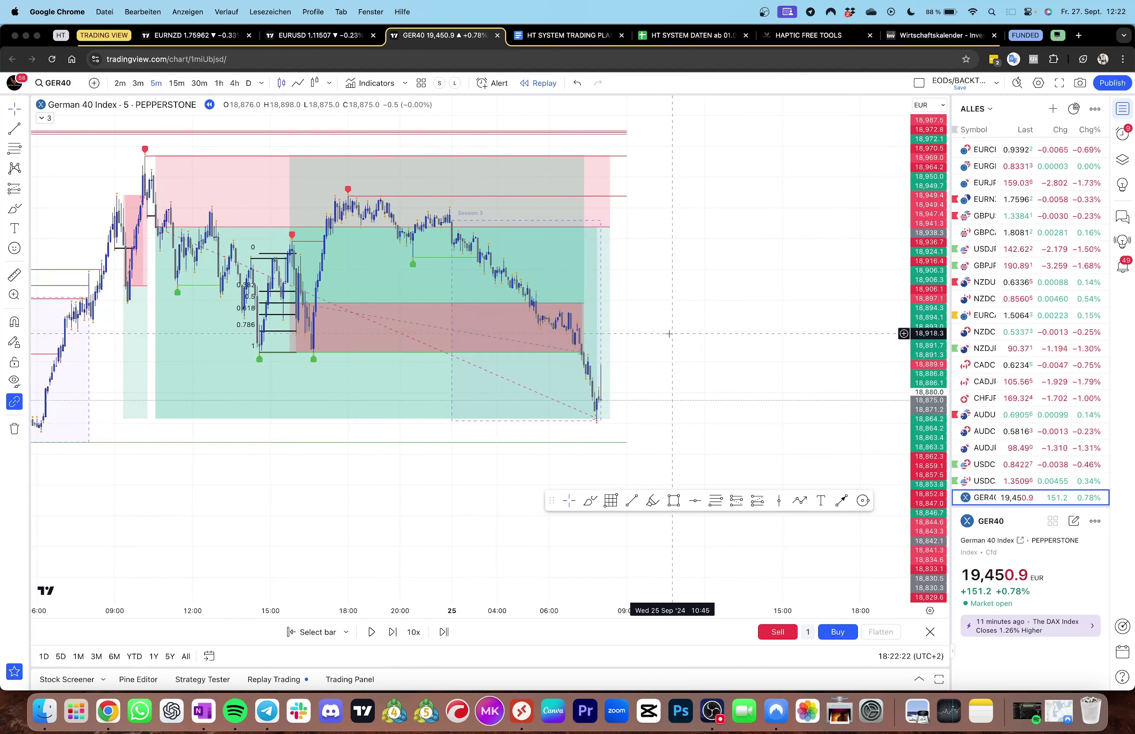
key(shift+Right)
scroll(609, 391, down, 1)
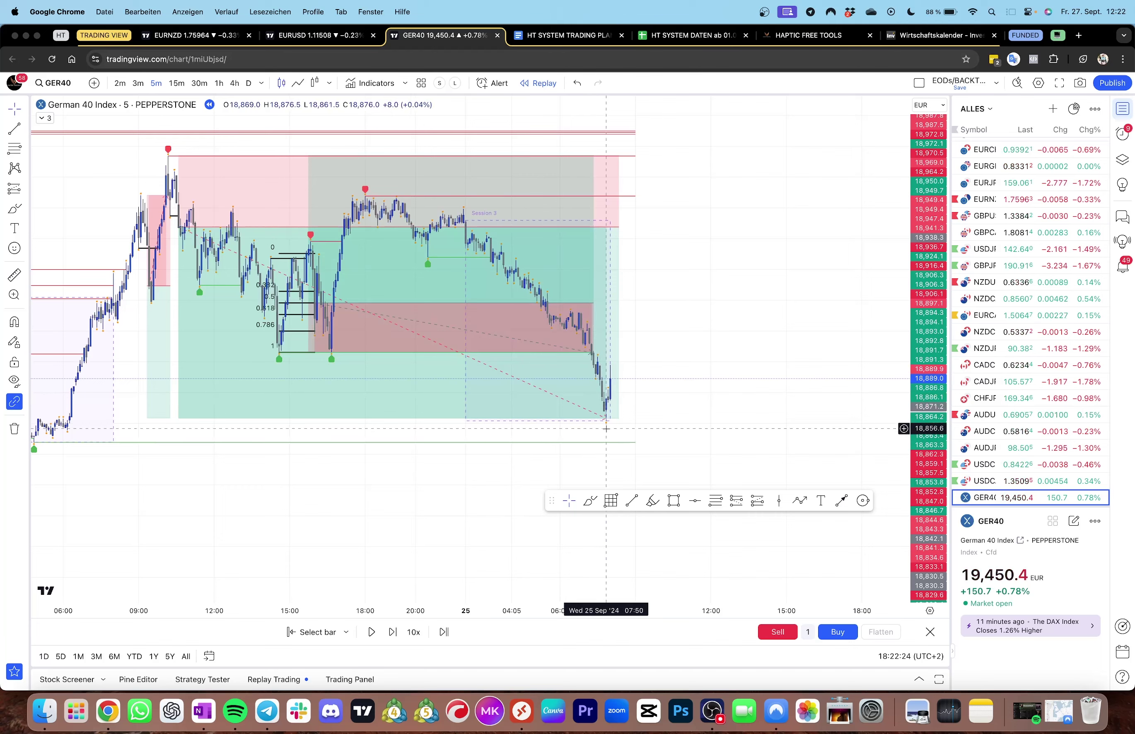
drag(619, 227, 609, 228)
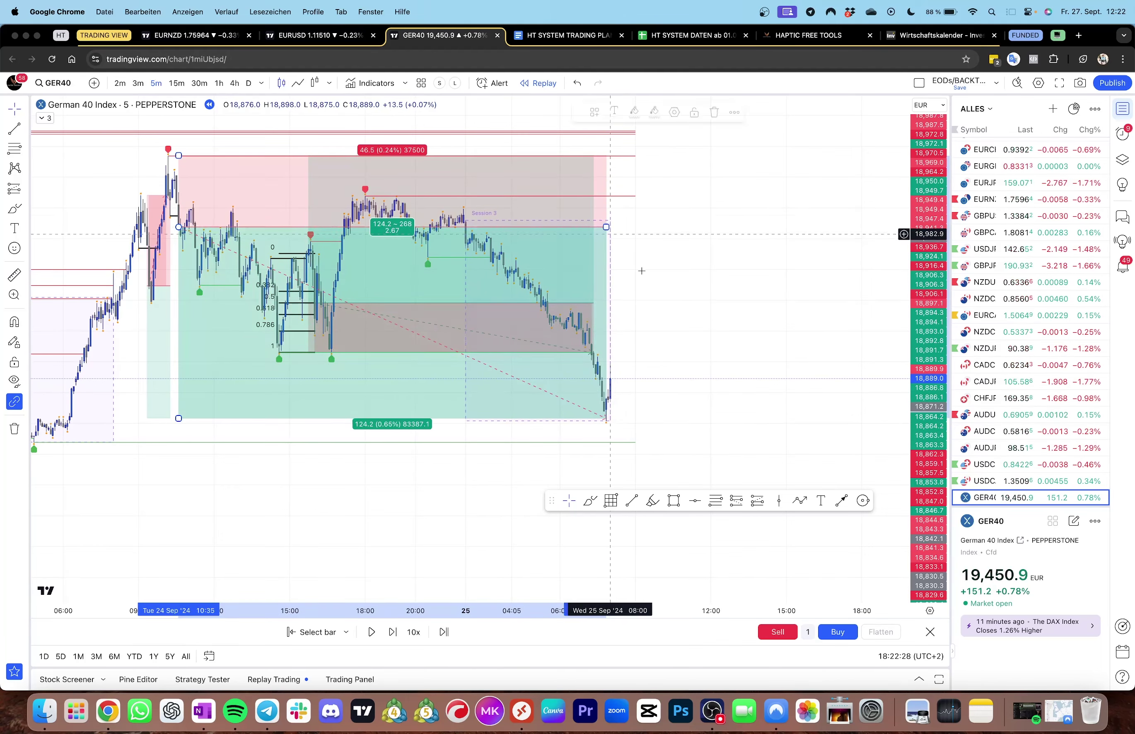
Review the profit, loss and risk/reward labels of the 24 September positions and the earlier 23 September trades
click(279, 261)
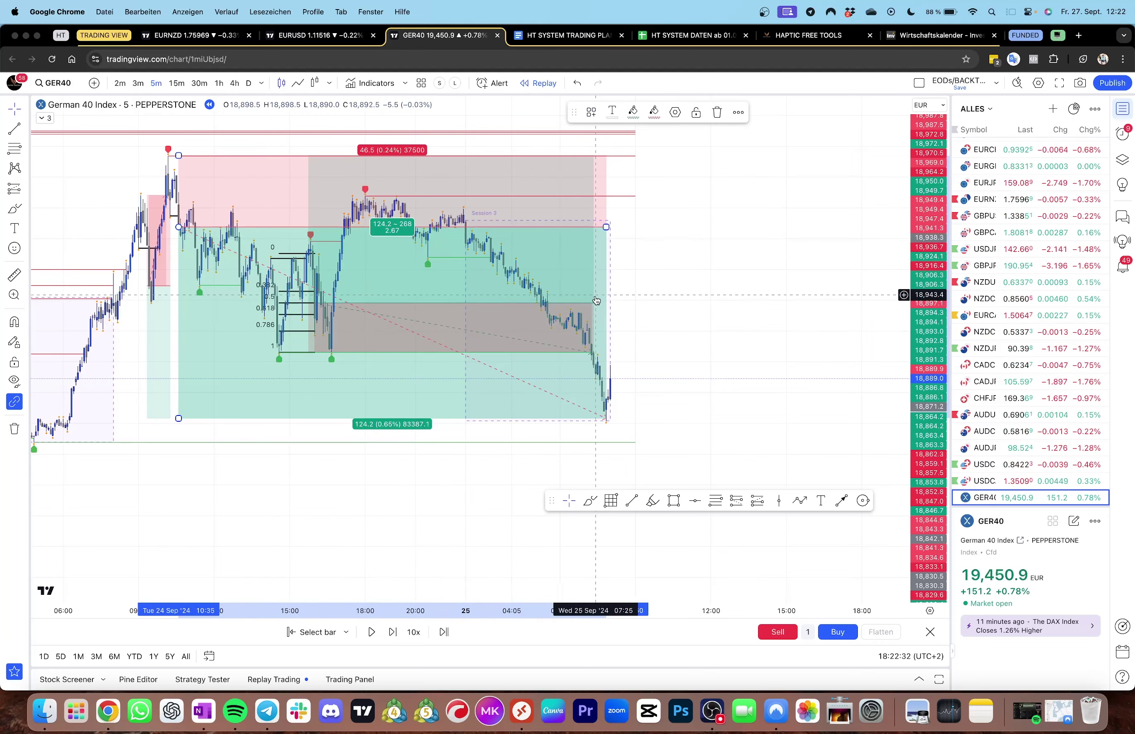
click(458, 307)
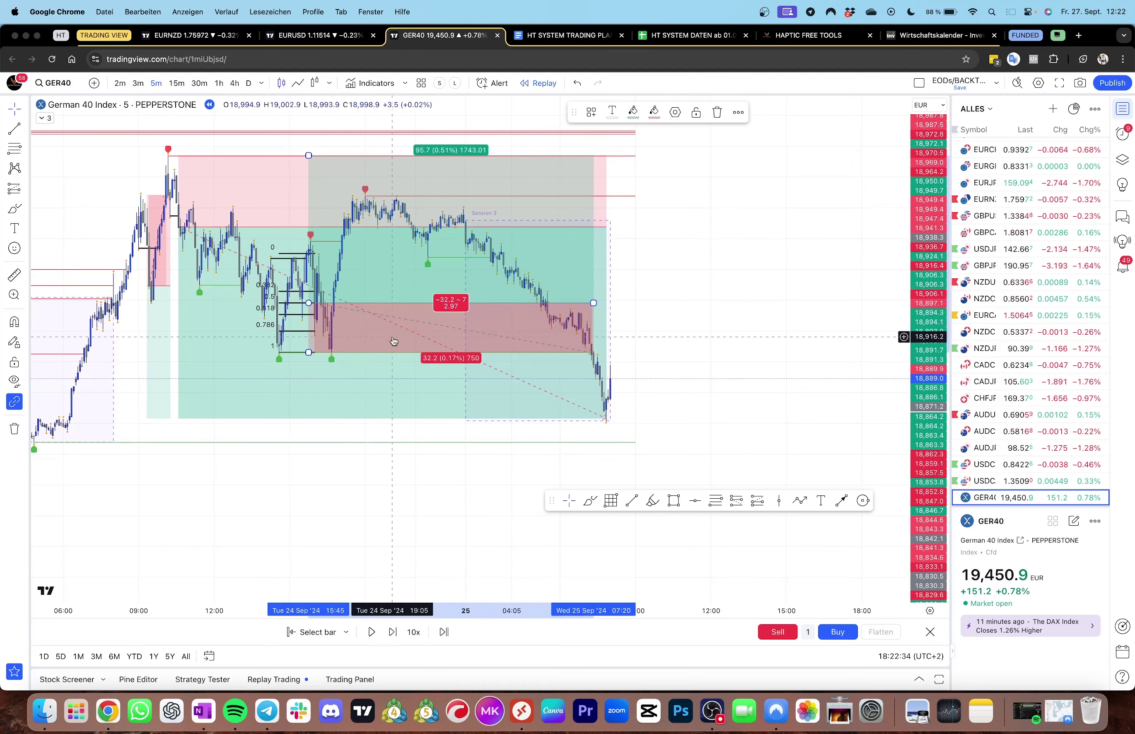
scroll(394, 342, left, 5)
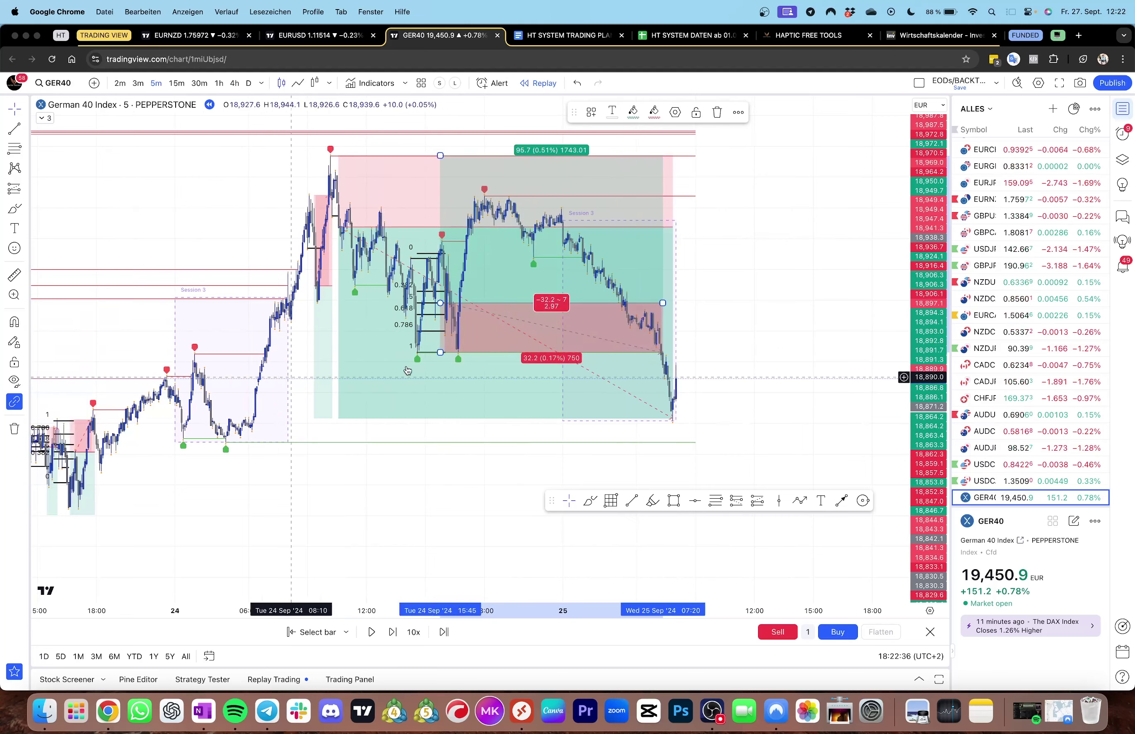
drag(356, 477, 448, 417)
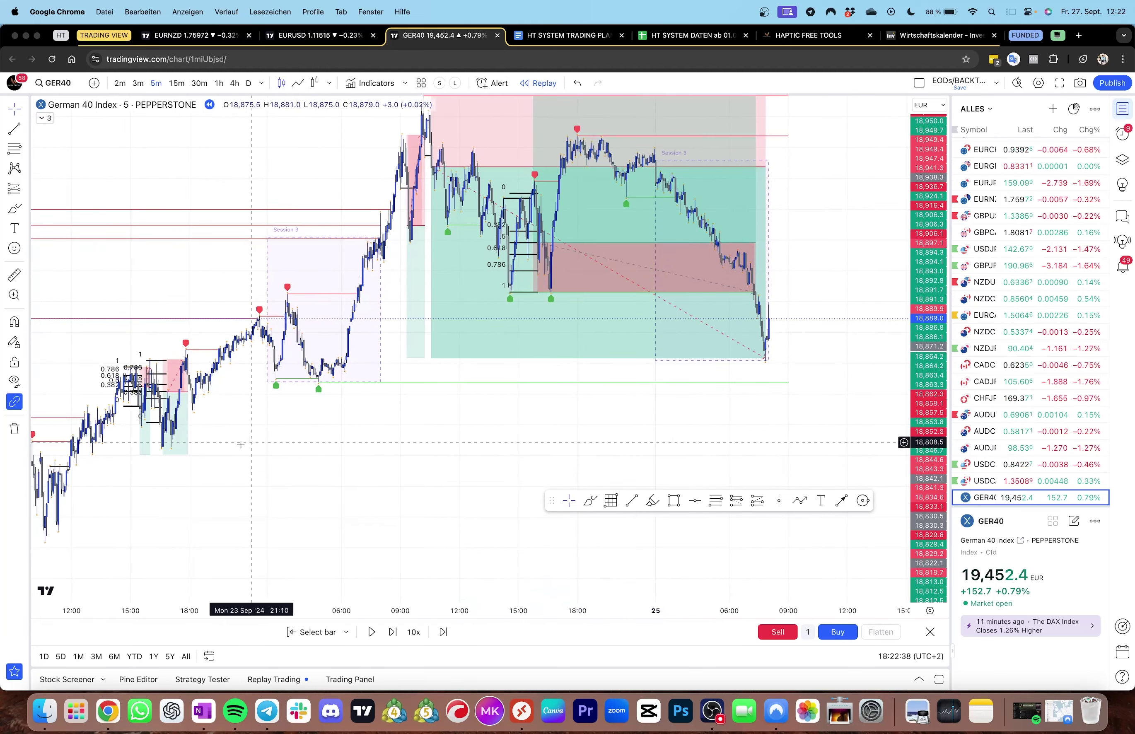
click(184, 420)
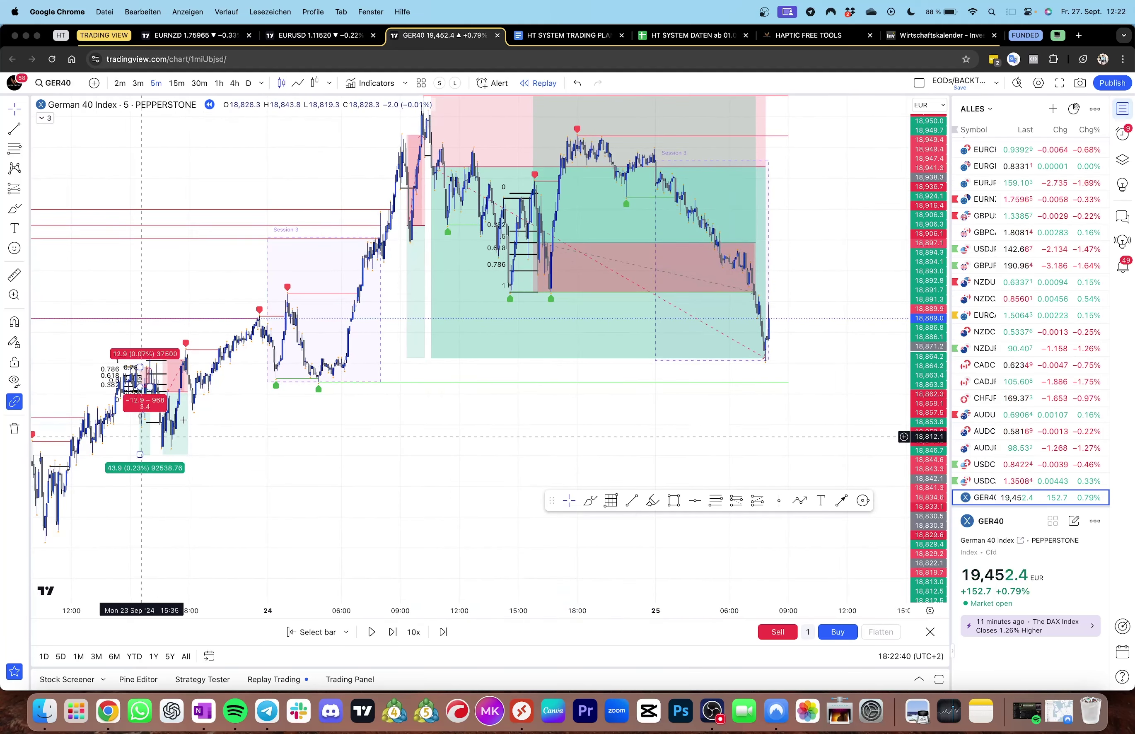
scroll(715, 376, right, 5)
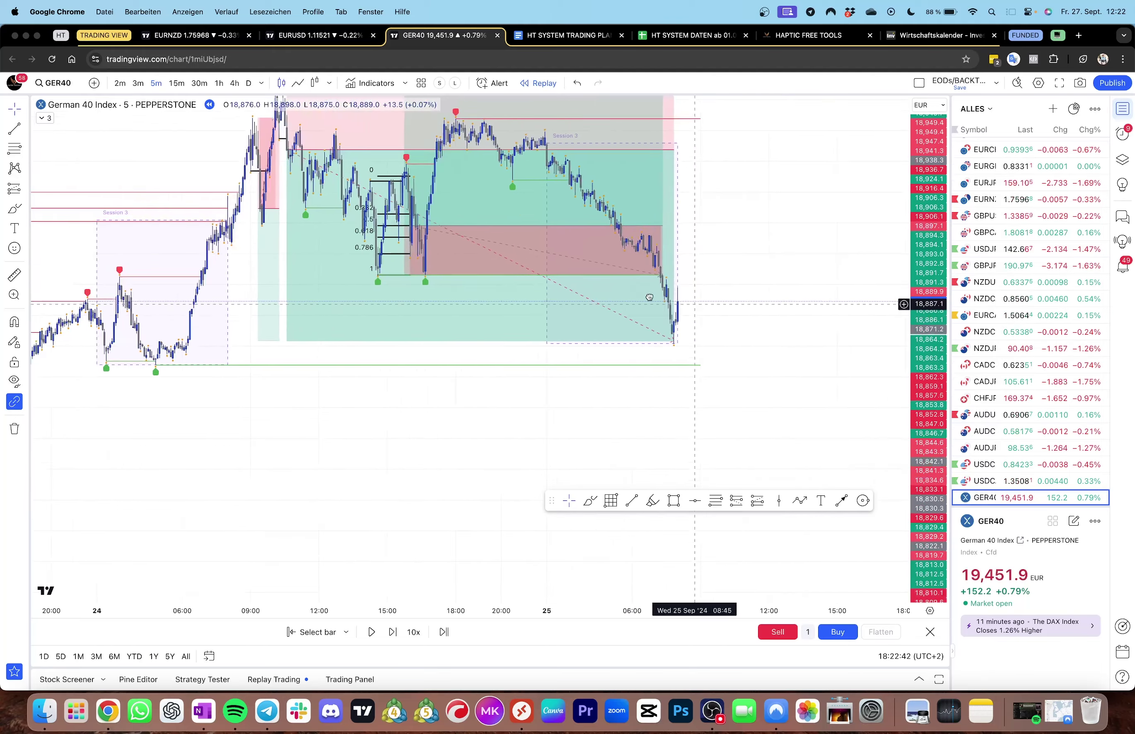
scroll(649, 297, right, 3)
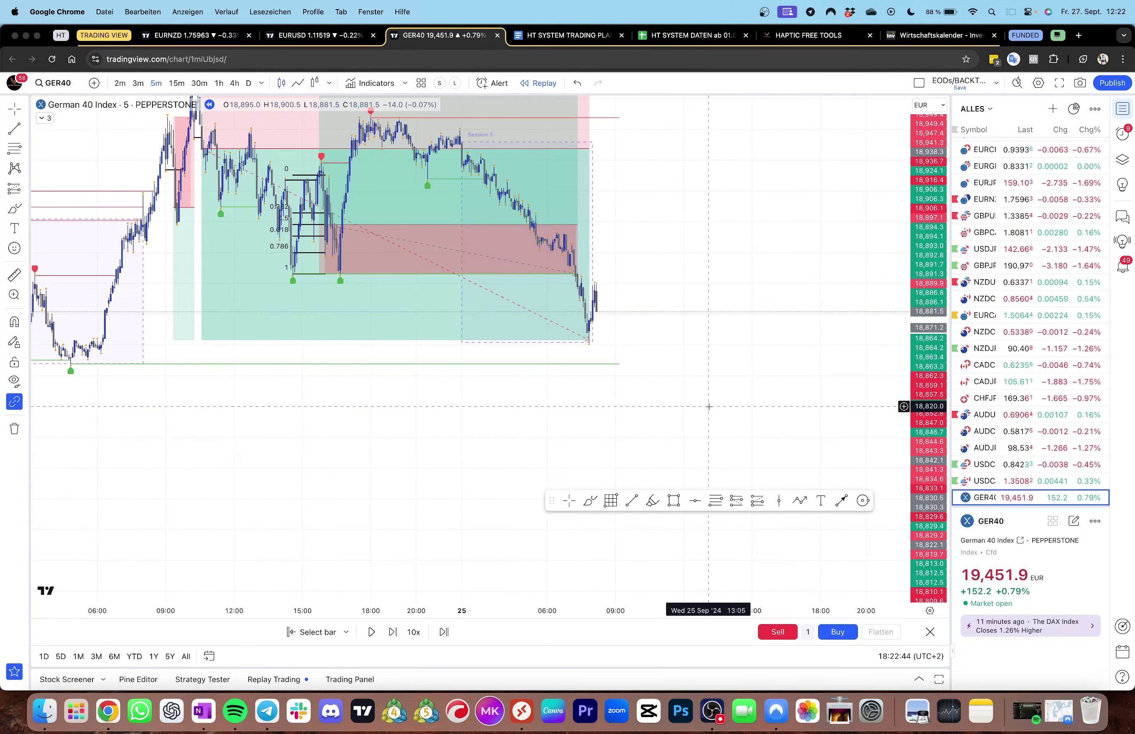
scroll(567, 368, up, 2)
drag(652, 308, 683, 347)
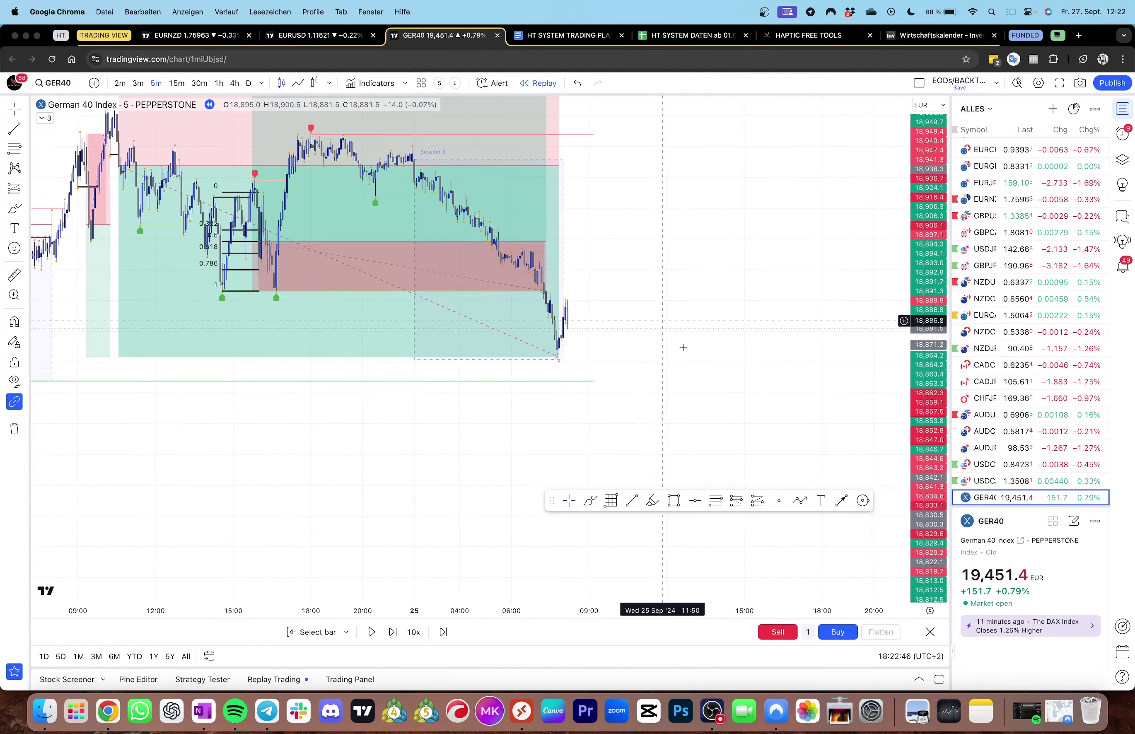
Advance the GER40 replay bar by bar to about 09:10 on 25 September
key(shift+Right)
key(shift+Right)
key(shift+Right)
key(shift+Right)
key(shift+Right)
key(shift+Right)
key(shift+Right)
key(shift+Right)
key(shift+Right)
key(shift+Right)
key(shift+Right)
key(shift+Right)
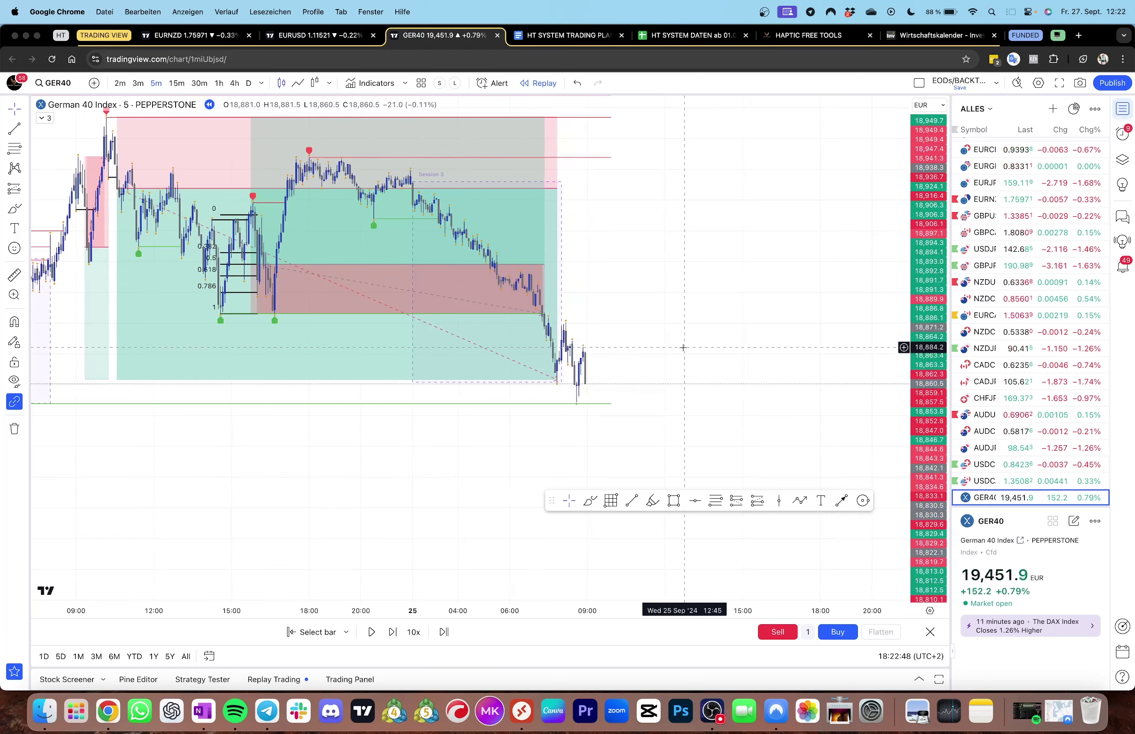
key(shift+Right)
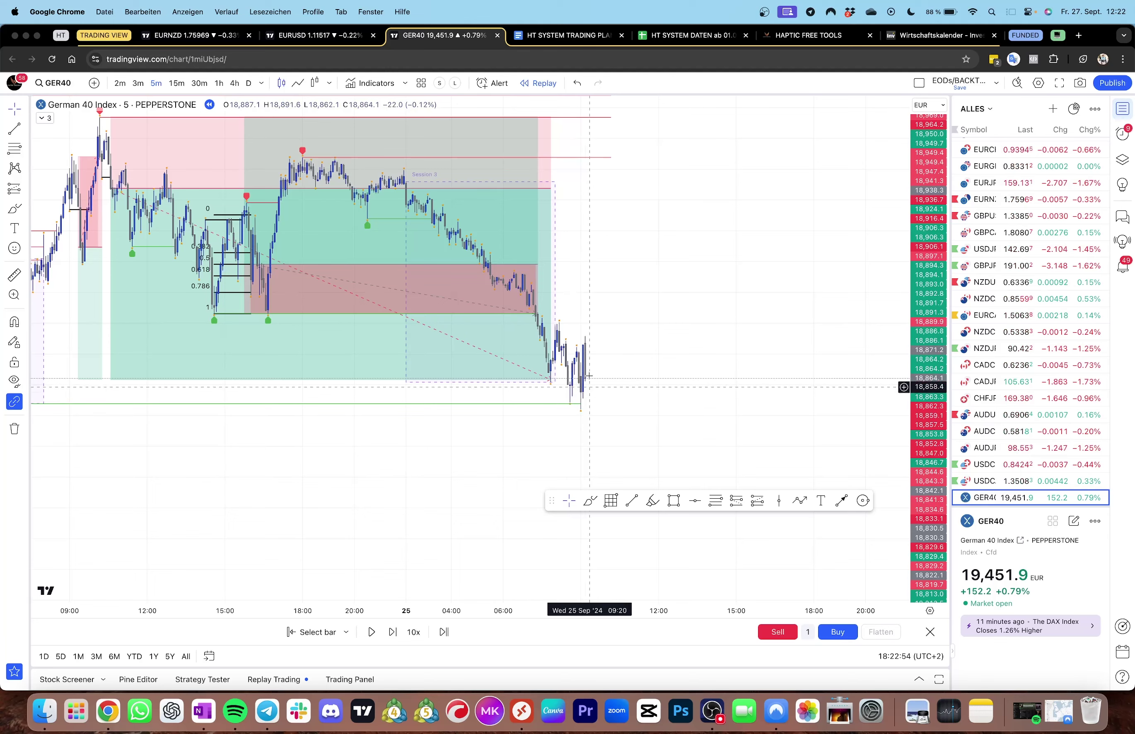
Draw a short horizontal trend line at 18,884.5 from 08:50 to about 09:20 on 25 September
click(14, 129)
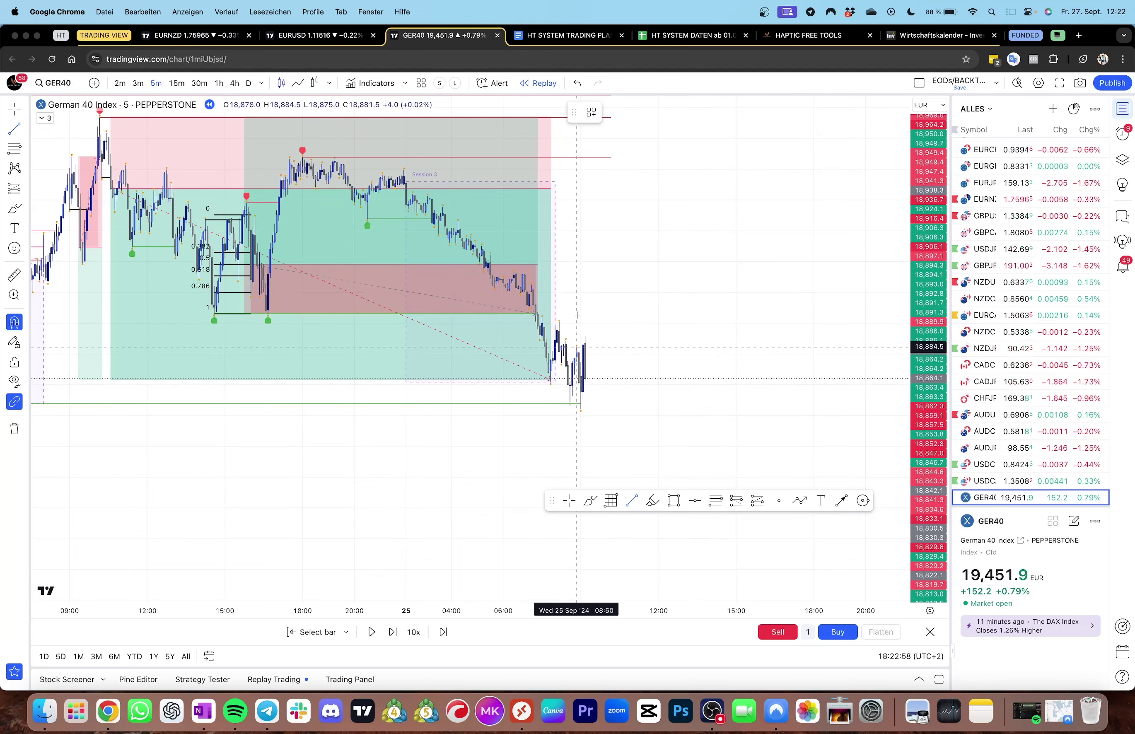
super+click(576, 315)
shift+click(589, 348)
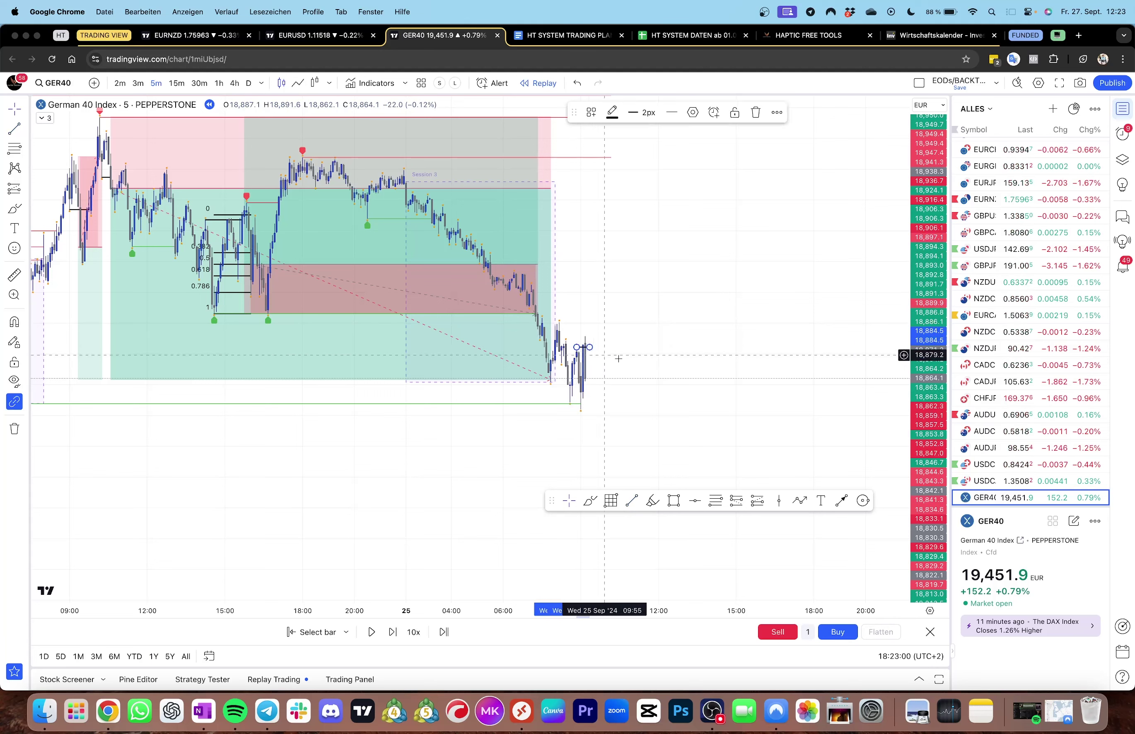
click(618, 357)
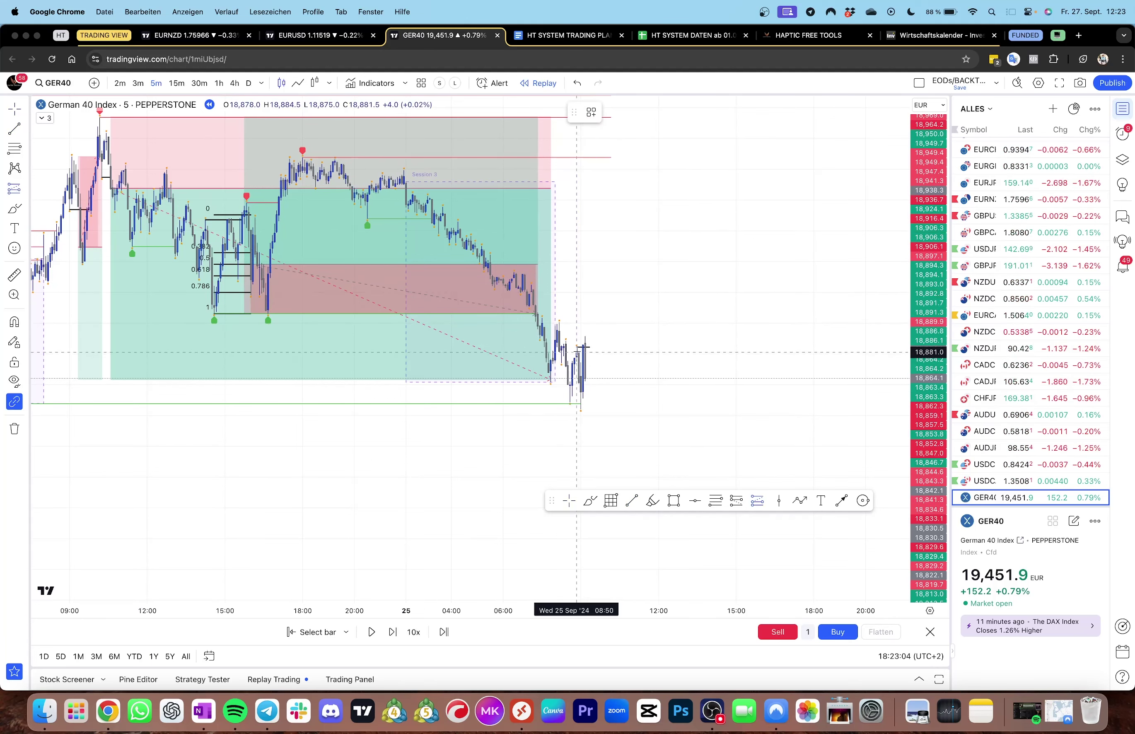
Place a long position from 18,885.7 at 09:05 on 25 September, with a 42.4-point stop and a 148.5-point target
click(583, 346)
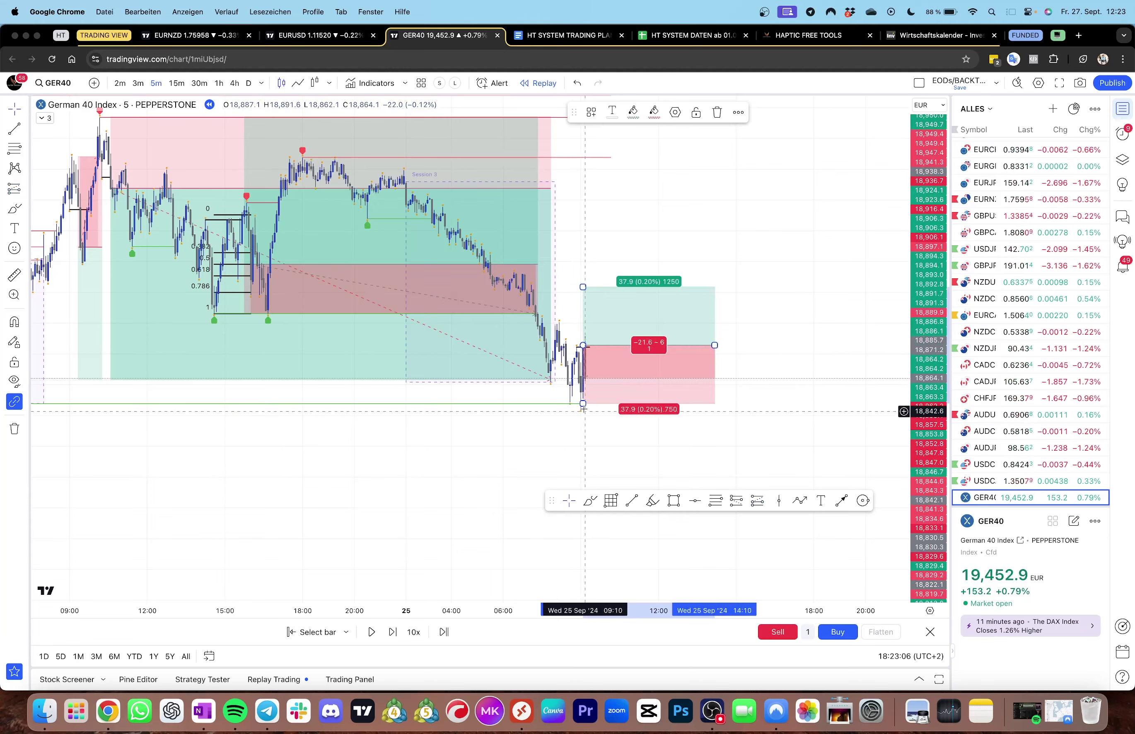
drag(584, 407, 590, 466)
drag(595, 342, 603, 171)
click(775, 258)
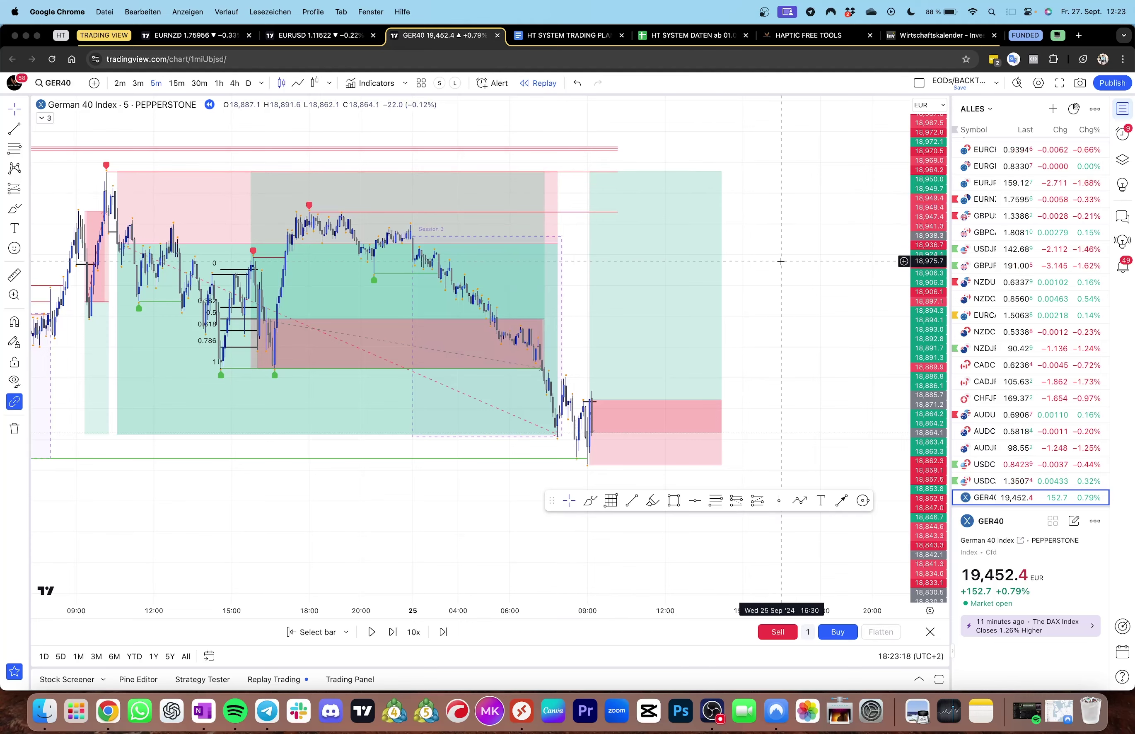
Advance the replay to about 14:00 on 25 September and check the 09:05 long position's profit and risk labels
key(shift+Right)
key(shift+Right)
key(shift+Right)
key(shift+Right)
key(shift+Right)
key(shift+Right)
key(shift+Right)
key(shift+Right)
key(shift+Right)
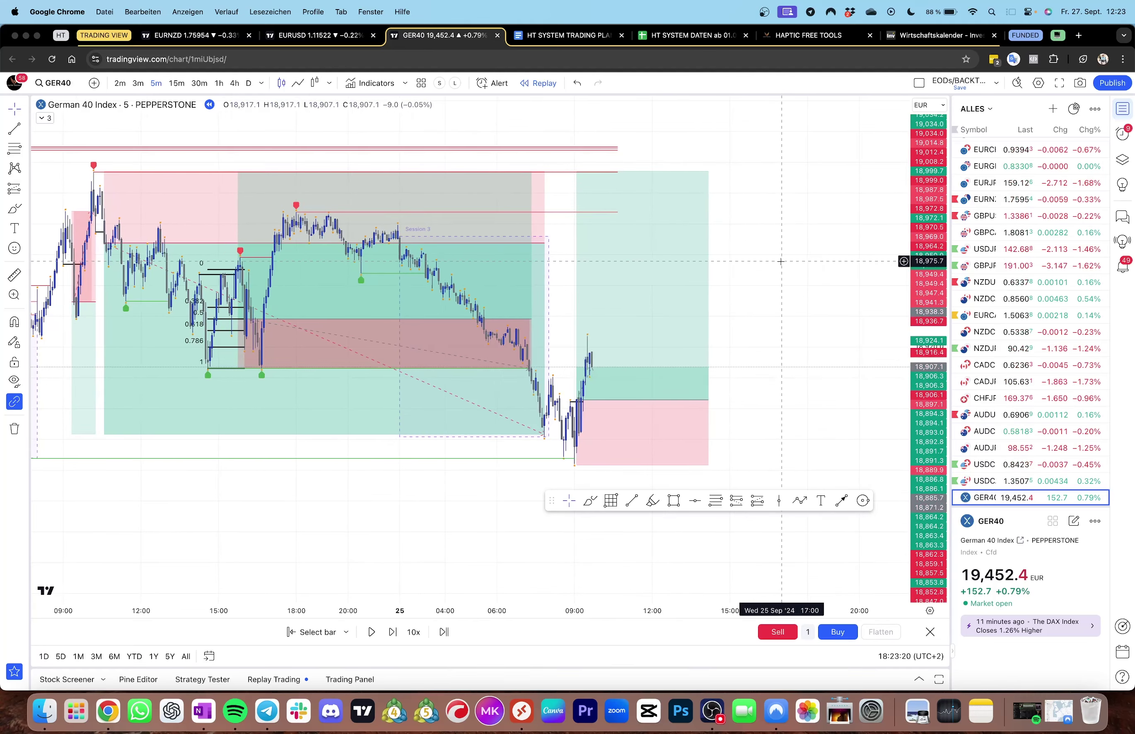
key(shift+Right)
key(shift+Right)
key(shift+Right)
key(shift+Right)
key(shift+Right)
key(shift+Right)
key(shift+Right)
key(shift+Right)
key(shift+Right)
key(shift+Right)
key(shift+Right)
key(shift+Right)
key(shift+Right)
key(shift+Right)
key(shift+Right)
key(shift+Right)
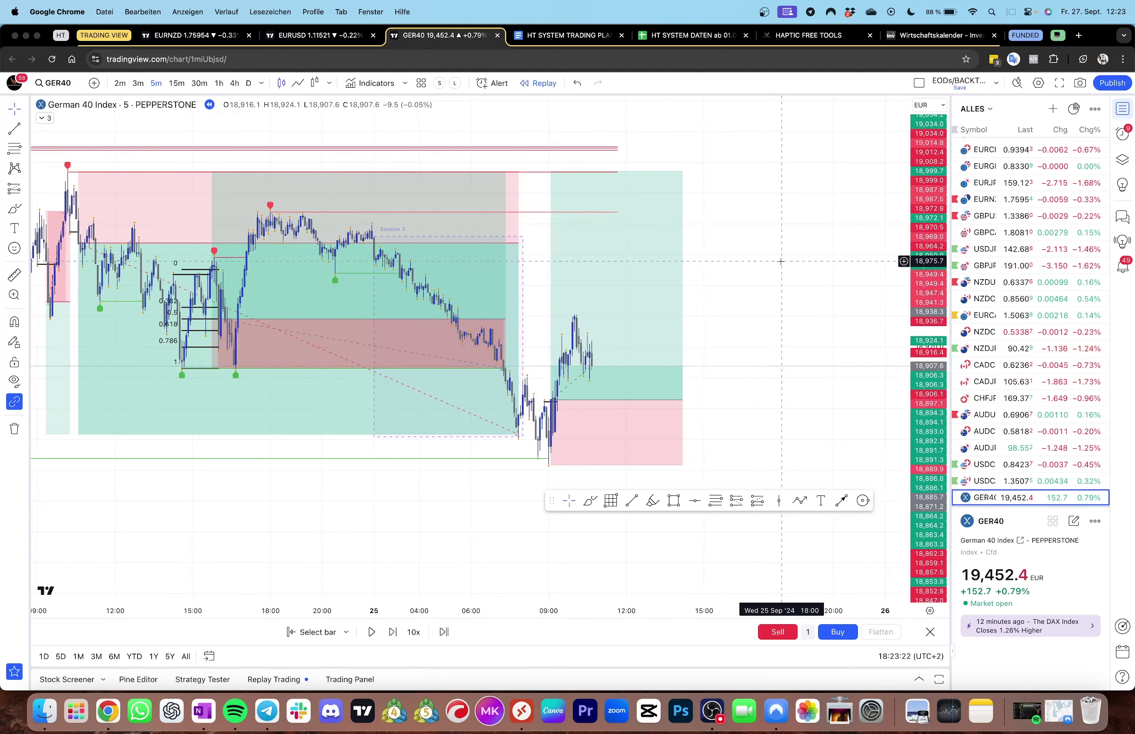
key(shift+Right)
key(shift+Right)
key(shift+Right)
key(shift+Right)
key(shift+Right)
key(shift+Right)
key(shift+Right)
key(shift+Right)
key(shift+Right)
key(shift+Right)
key(shift+Right)
key(shift+Right)
key(shift+Right)
key(shift+Right)
key(shift+Right)
key(shift+Right)
key(shift+Right)
key(shift+Right)
key(shift+Right)
key(shift+Right)
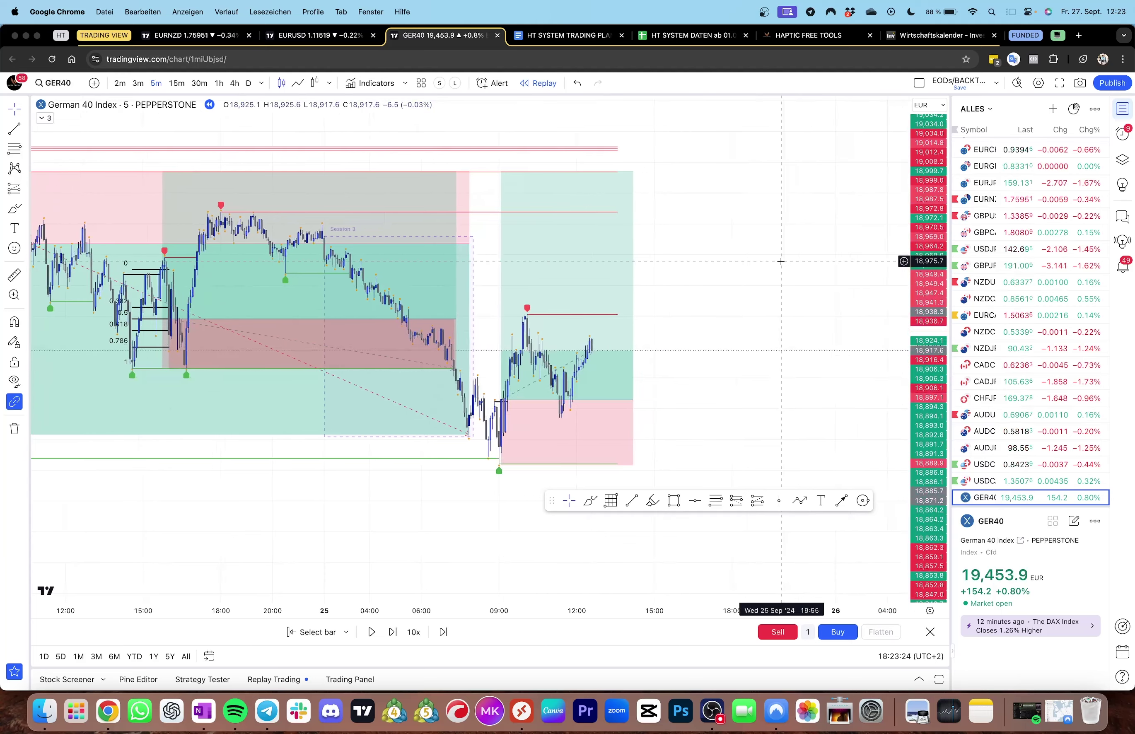
key(shift+Right)
key(shift+Right)
key(shift+Right)
key(shift+Right)
key(shift+Right)
key(shift+Right)
key(shift+Right)
key(shift+Right)
key(shift+Right)
key(shift+Right)
key(shift+Right)
click(555, 333)
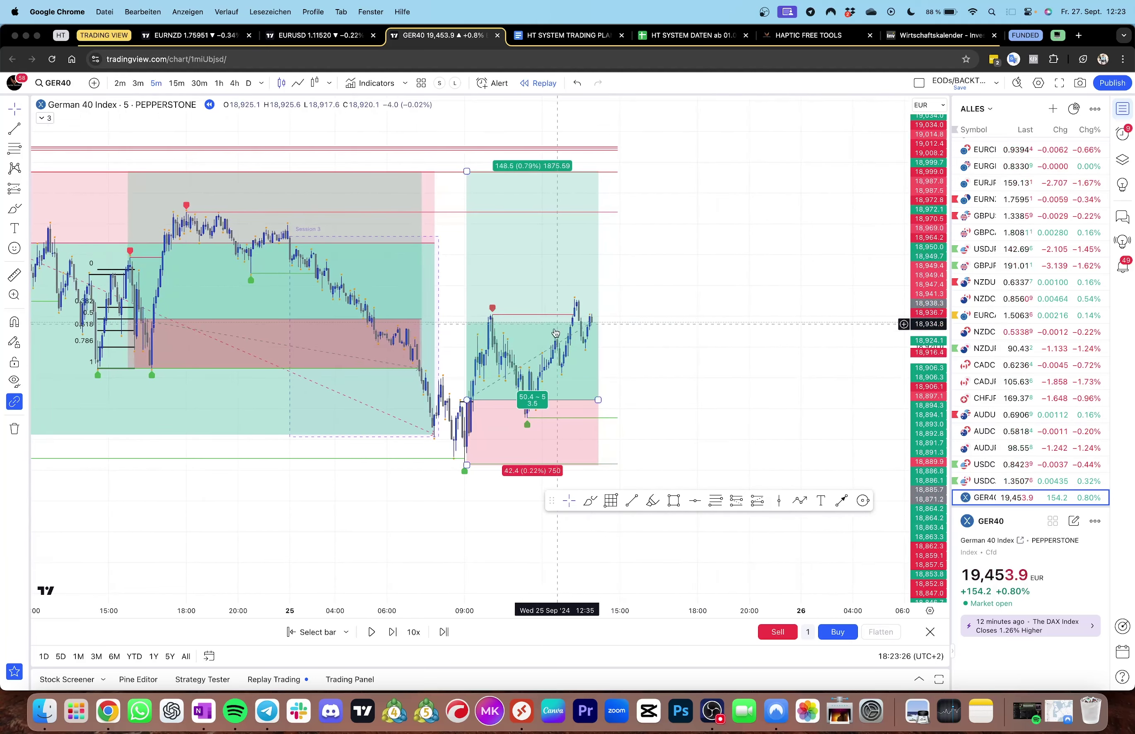
key(shift+Right)
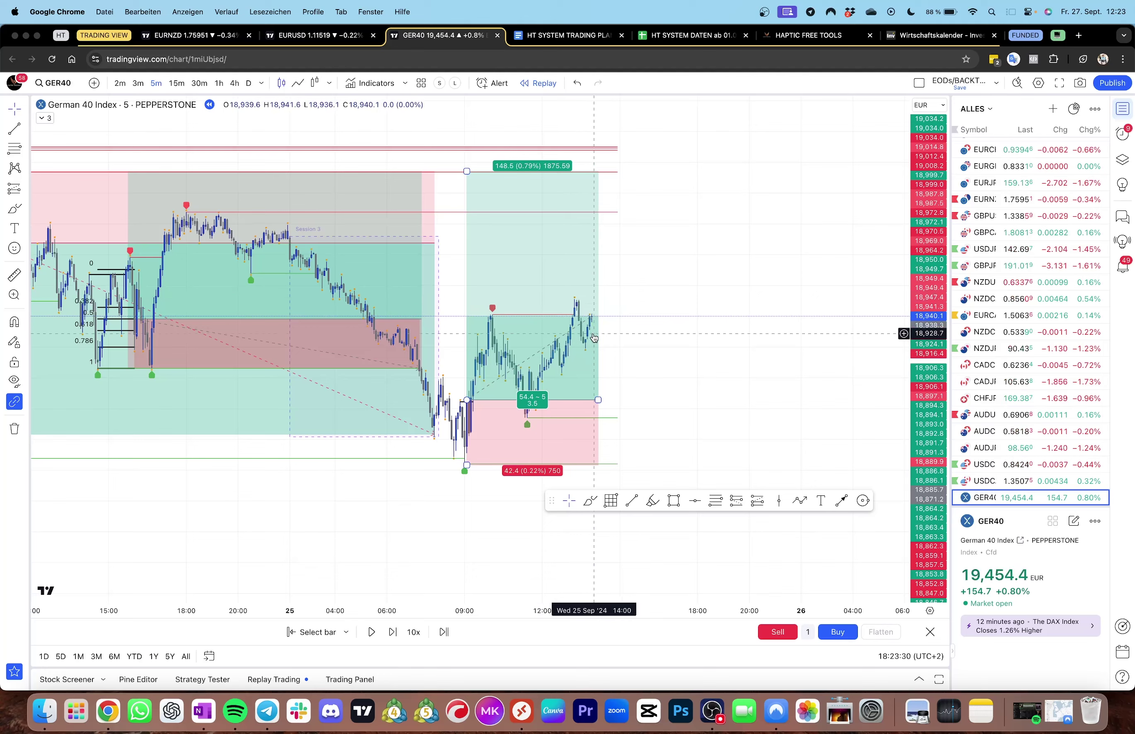
Advance the replay further to about 15:00 on 25 September
key(shift+Right)
key(shift+Right)
key(shift+Right)
key(shift+Right)
key(shift+Right)
key(shift+Right)
key(shift+Right)
key(shift+Right)
key(shift+Right)
key(shift+Right)
key(shift+Right)
key(shift+Right)
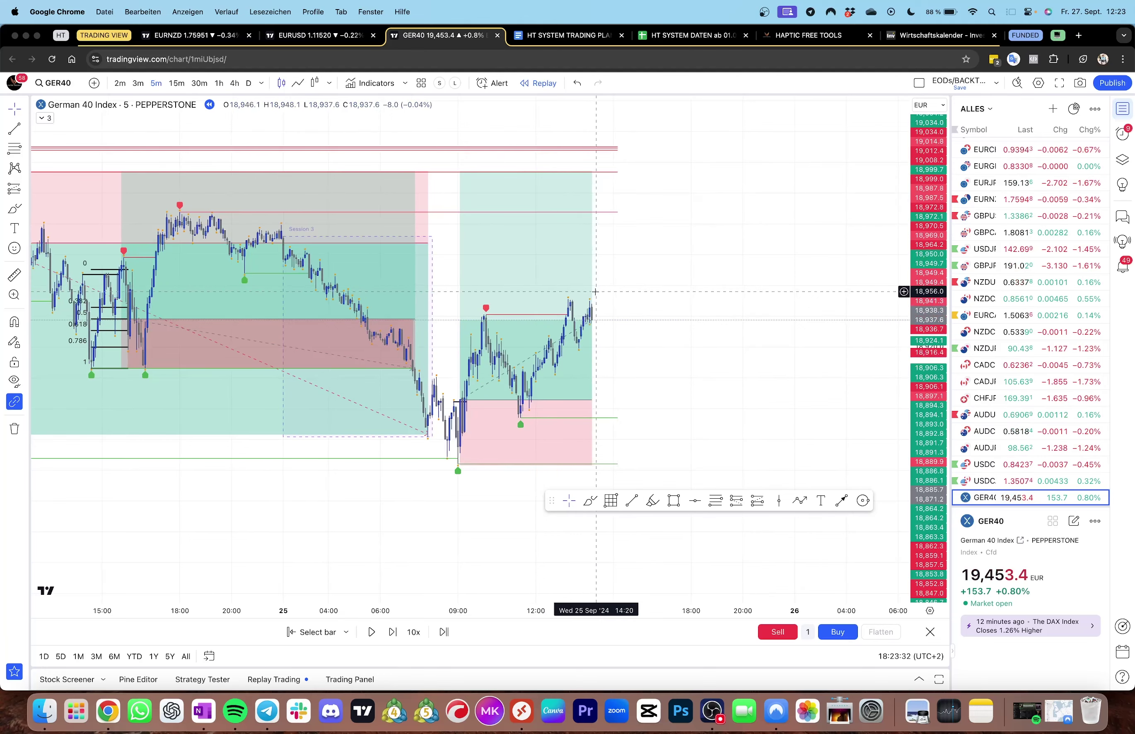
key(shift+Right)
key(shift+Right)
key(shift+Right)
key(shift+Right)
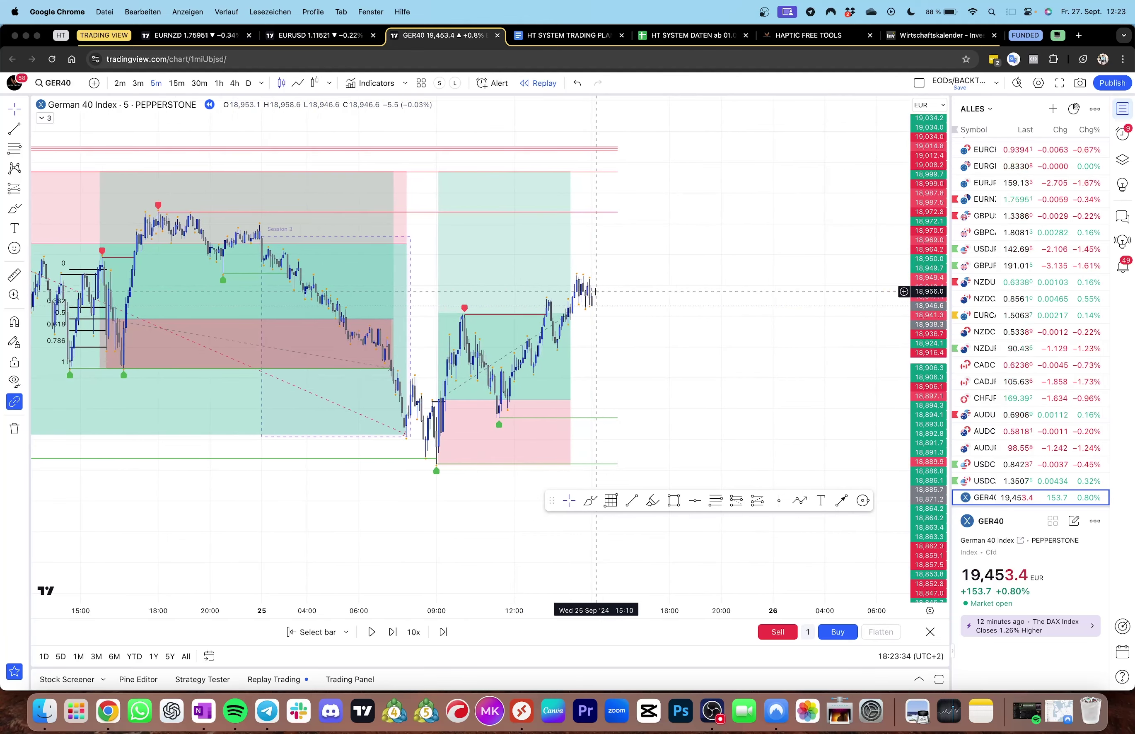
Place a short position from 18,947.0 at 15:05 on 25 September, with a 20.1-point stop and a 56.7-point target
click(59, 183)
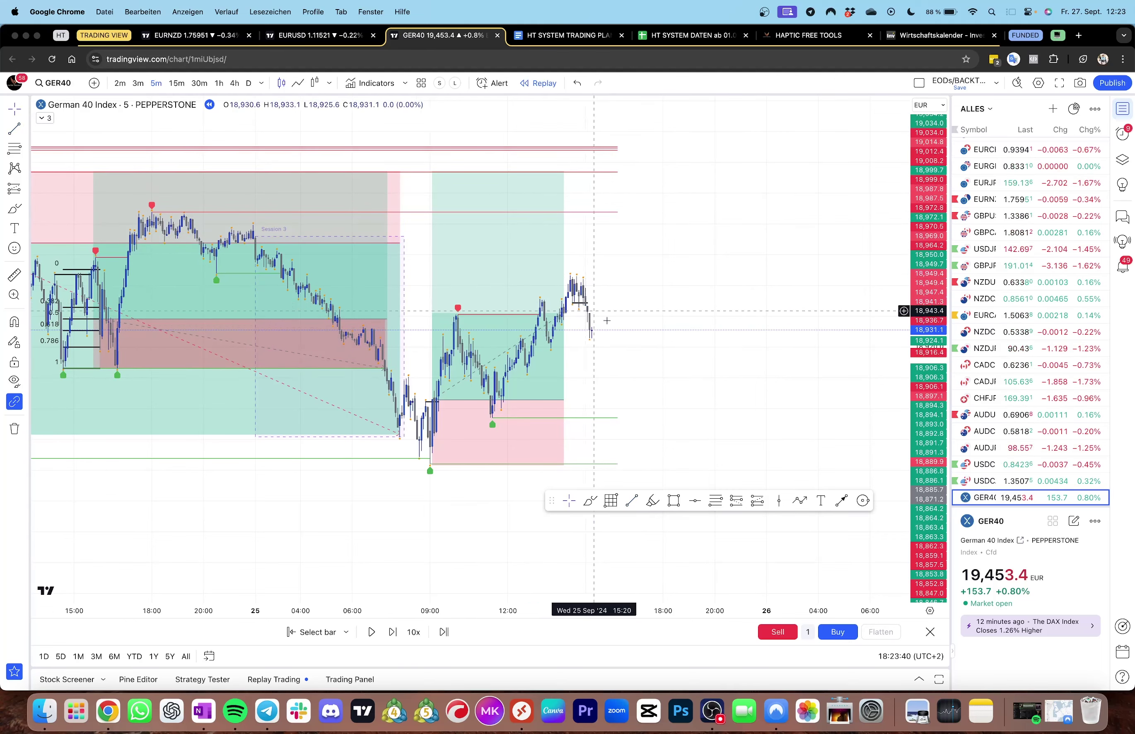
click(28, 188)
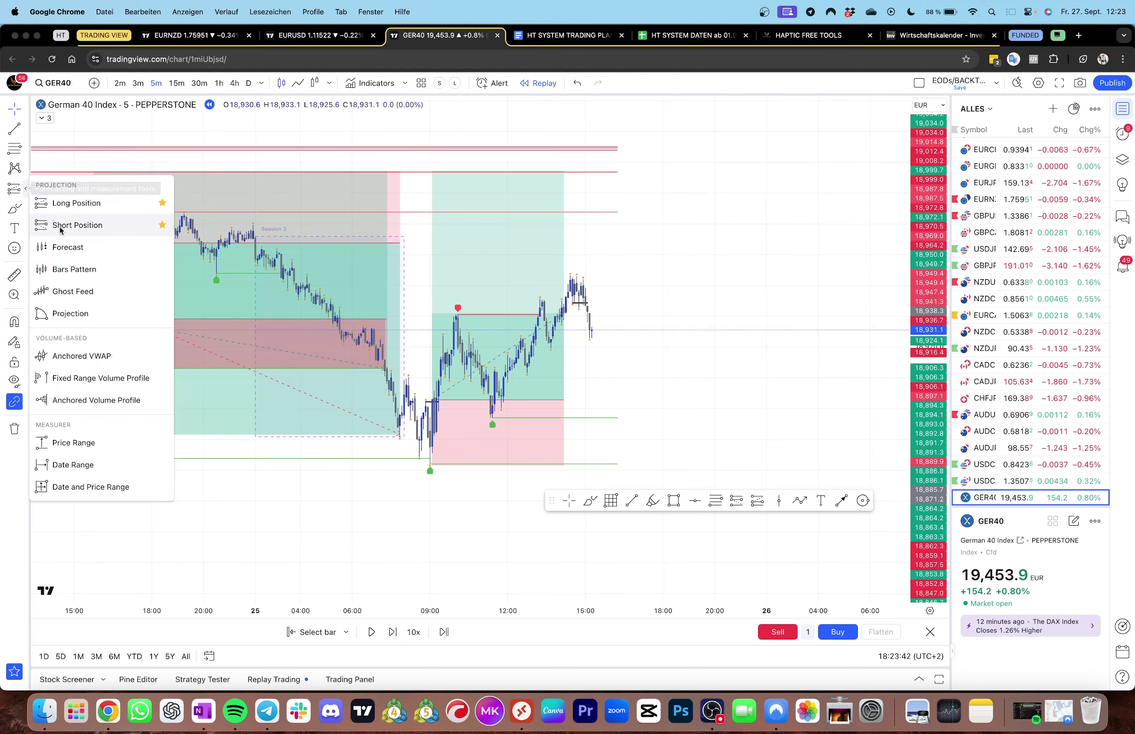
click(60, 225)
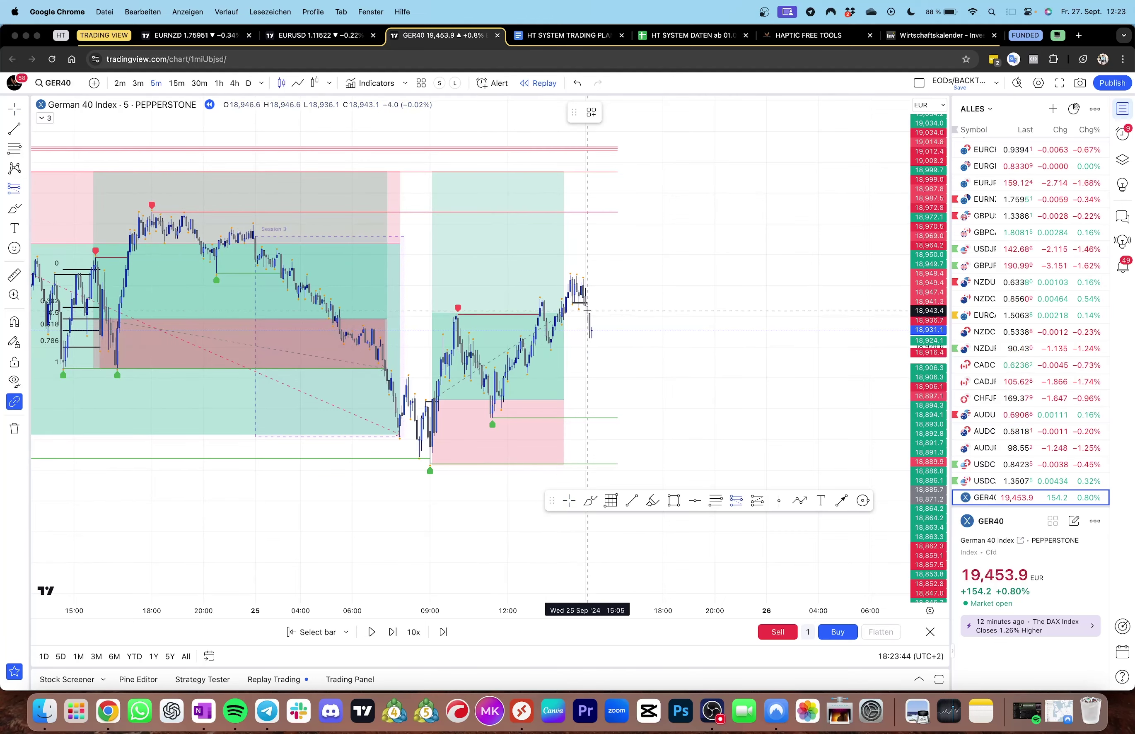
click(587, 305)
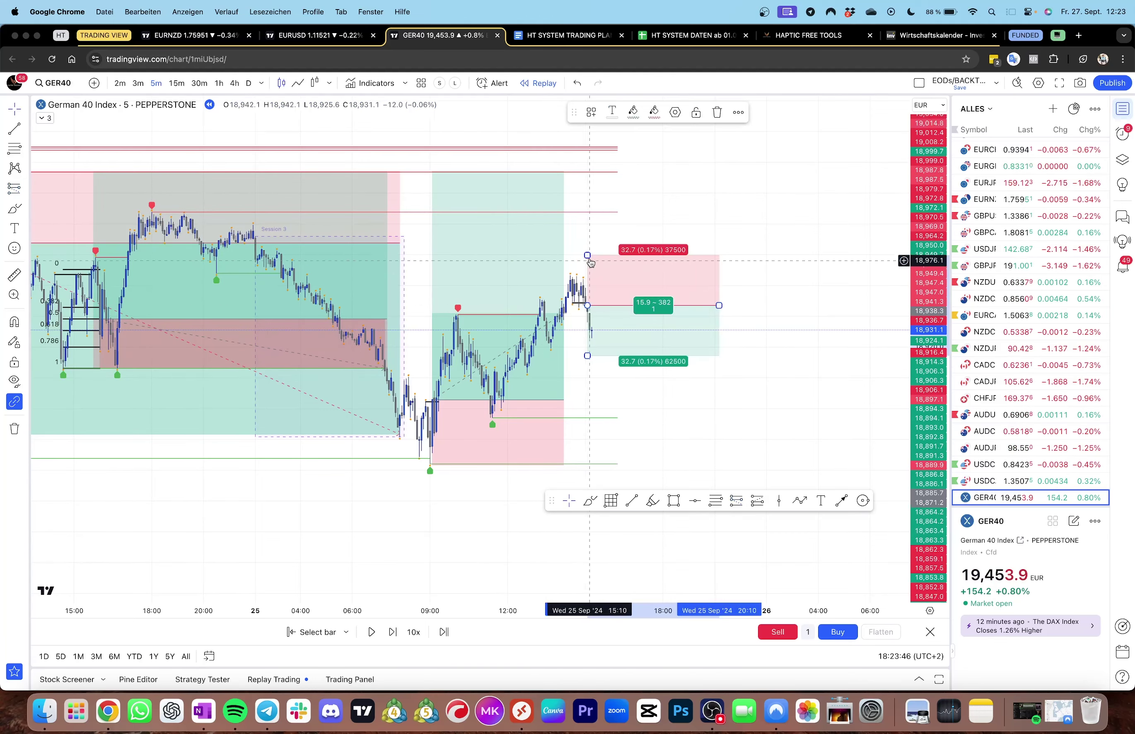
drag(588, 255, 598, 275)
drag(594, 358, 582, 392)
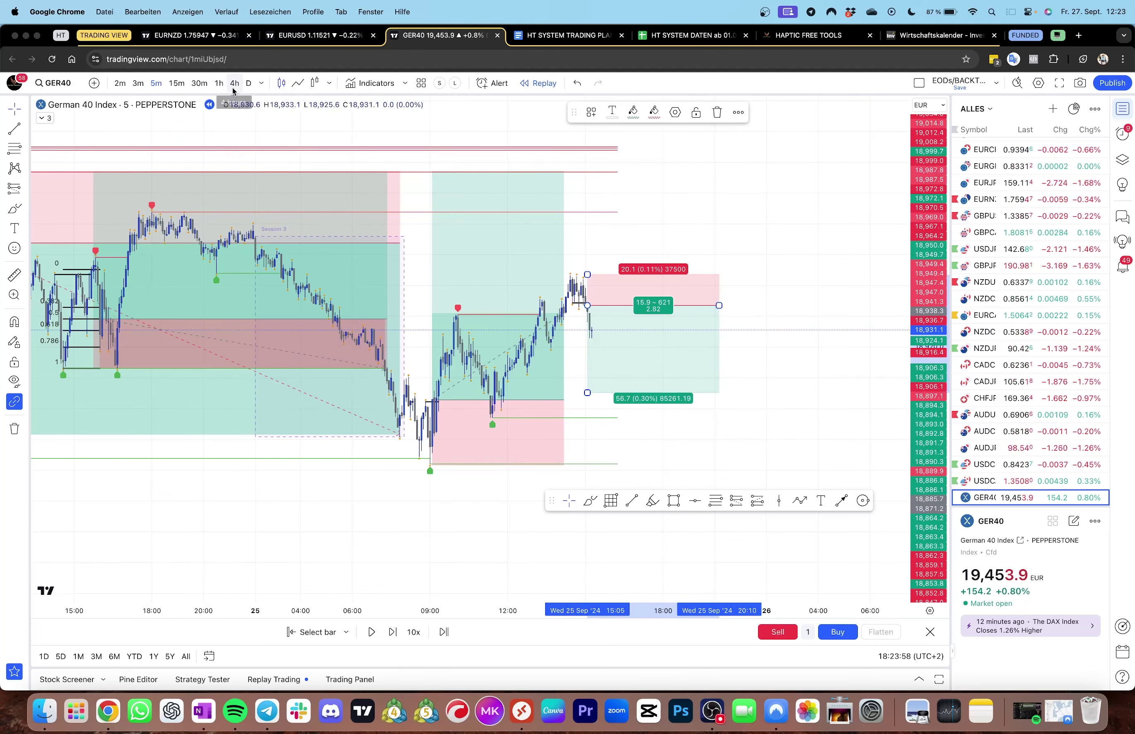
On the 1-hour chart, set the short position's target to 39.1 points
click(218, 84)
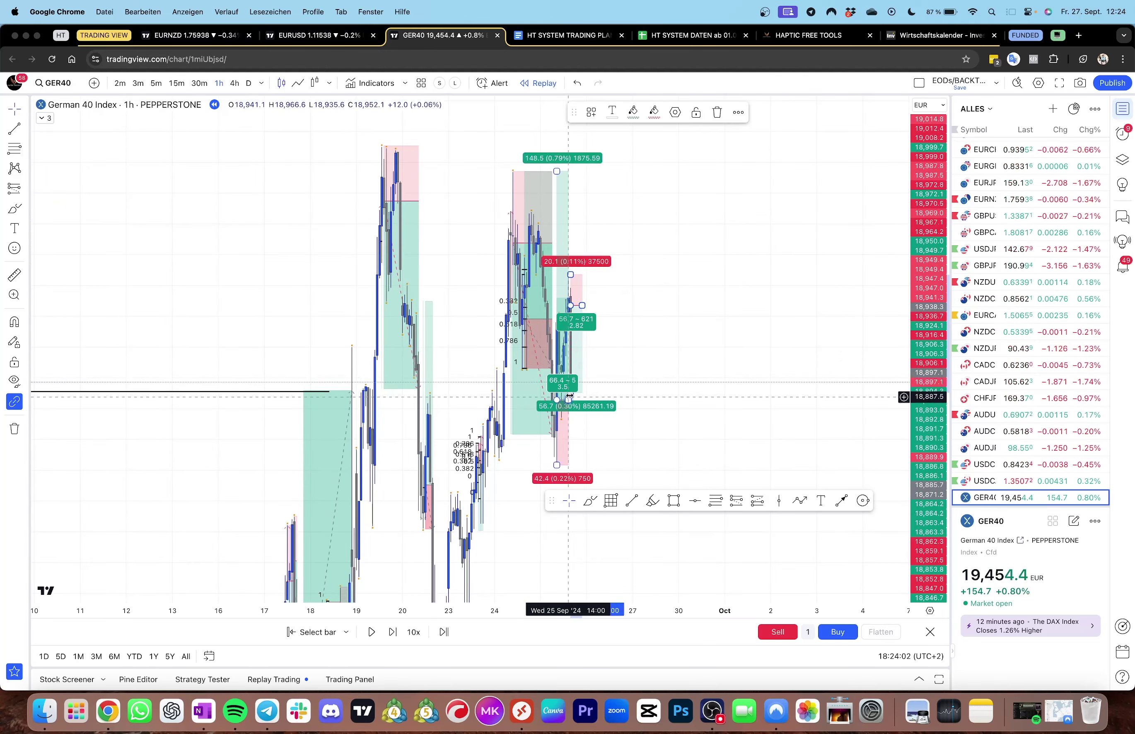
drag(571, 392, 573, 361)
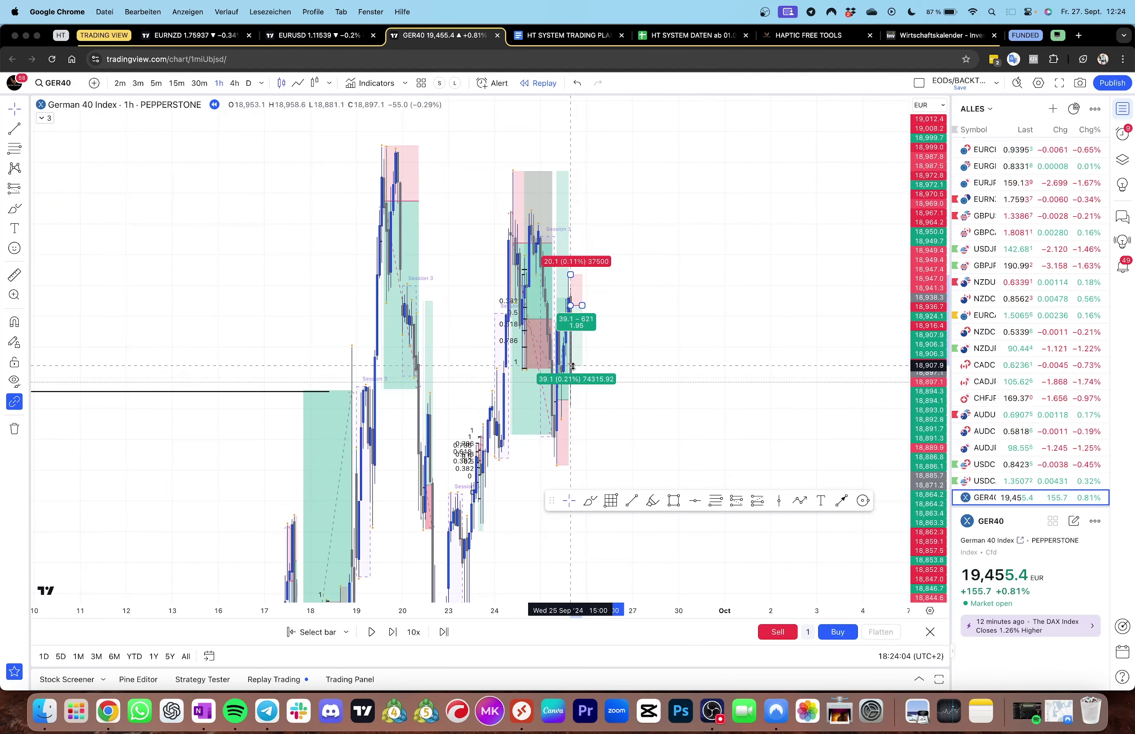
click(568, 368)
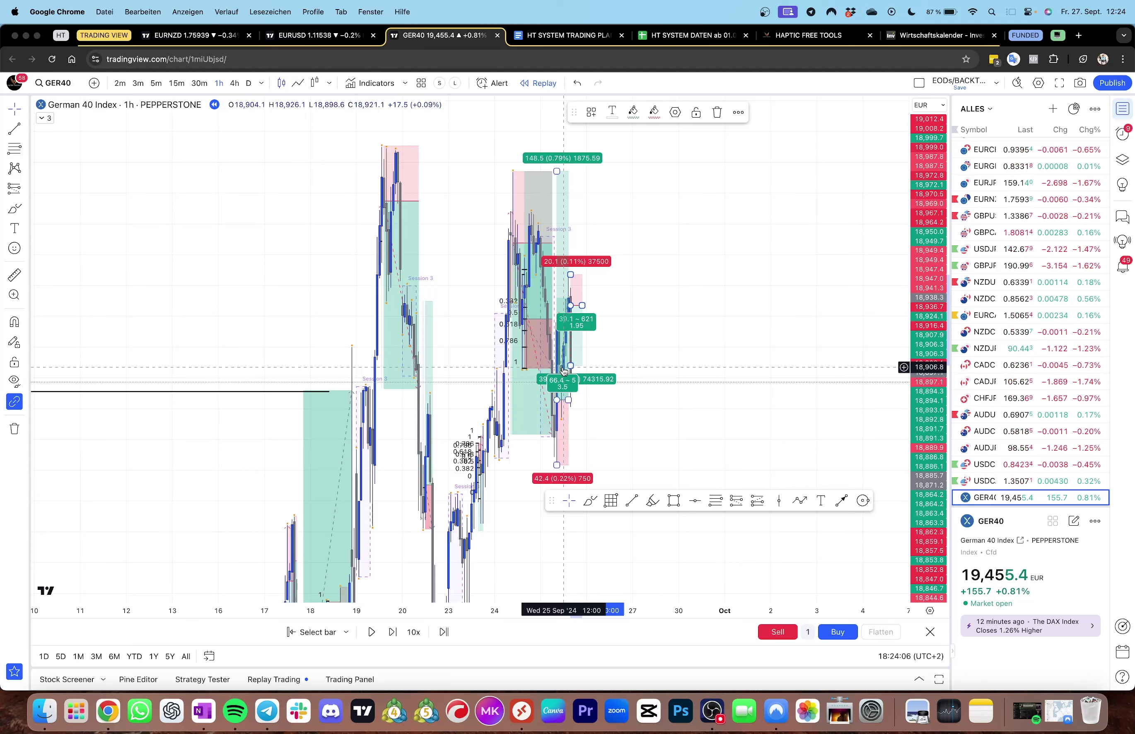
On the 5-minute chart, shorten the new short position so it ends at about 15:35 on 25 September
click(156, 84)
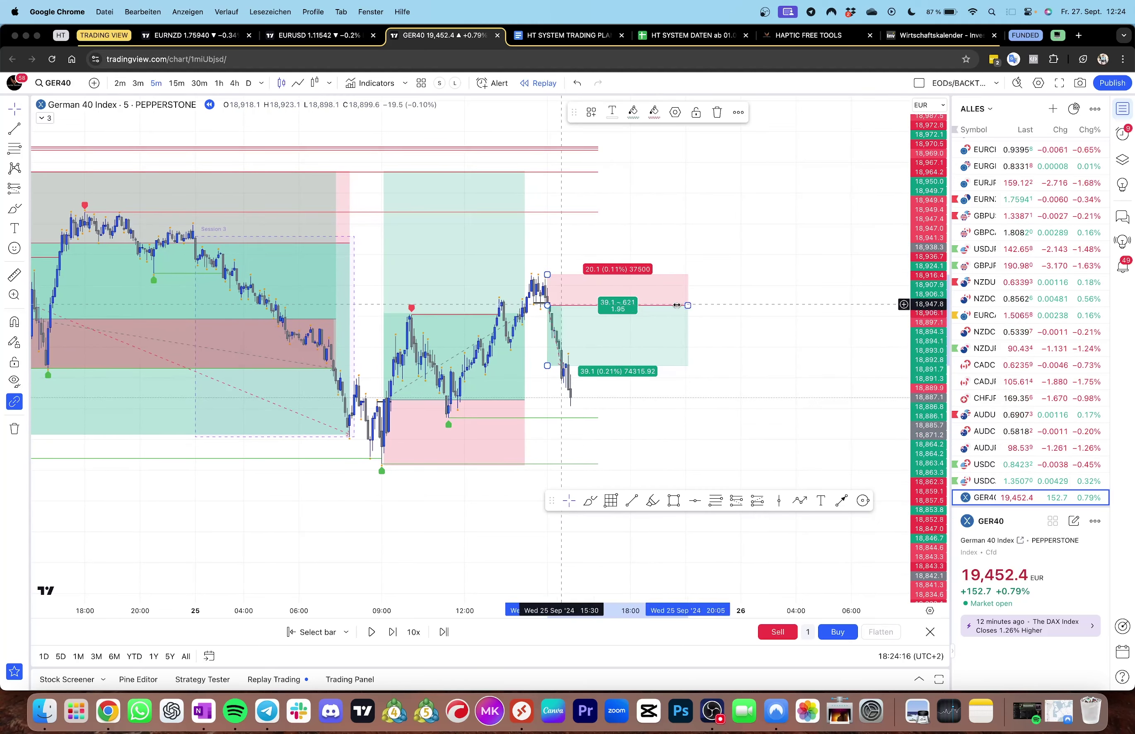
drag(687, 315, 588, 316)
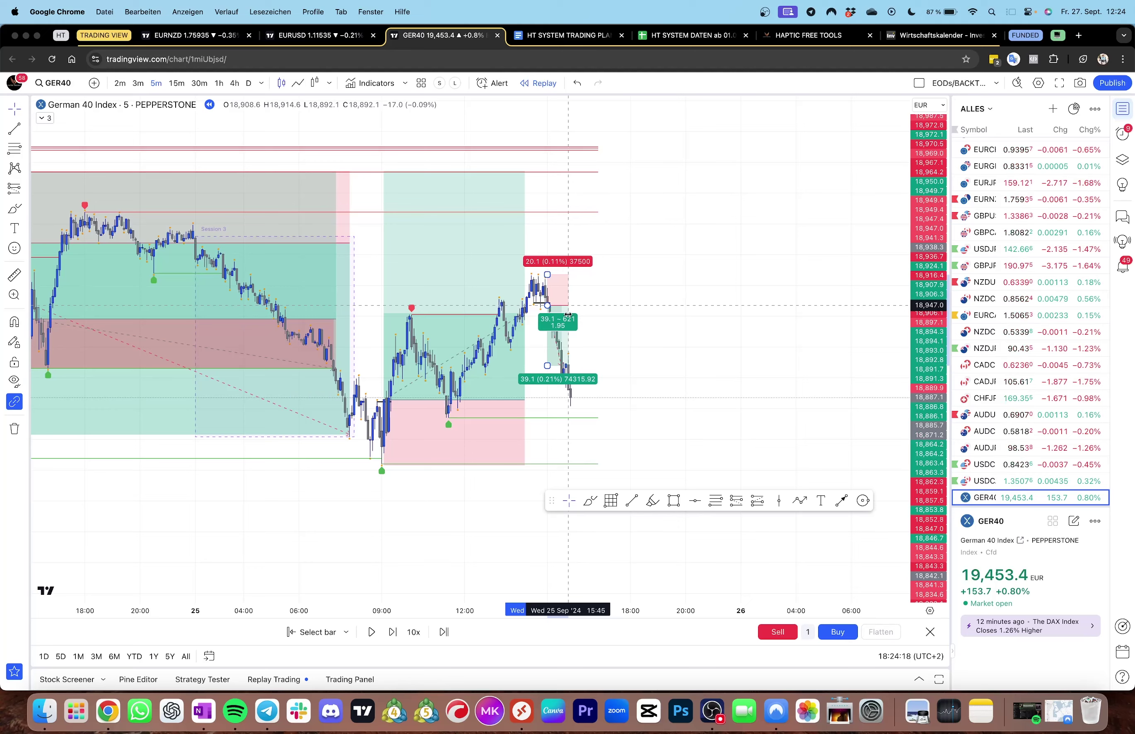
click(708, 385)
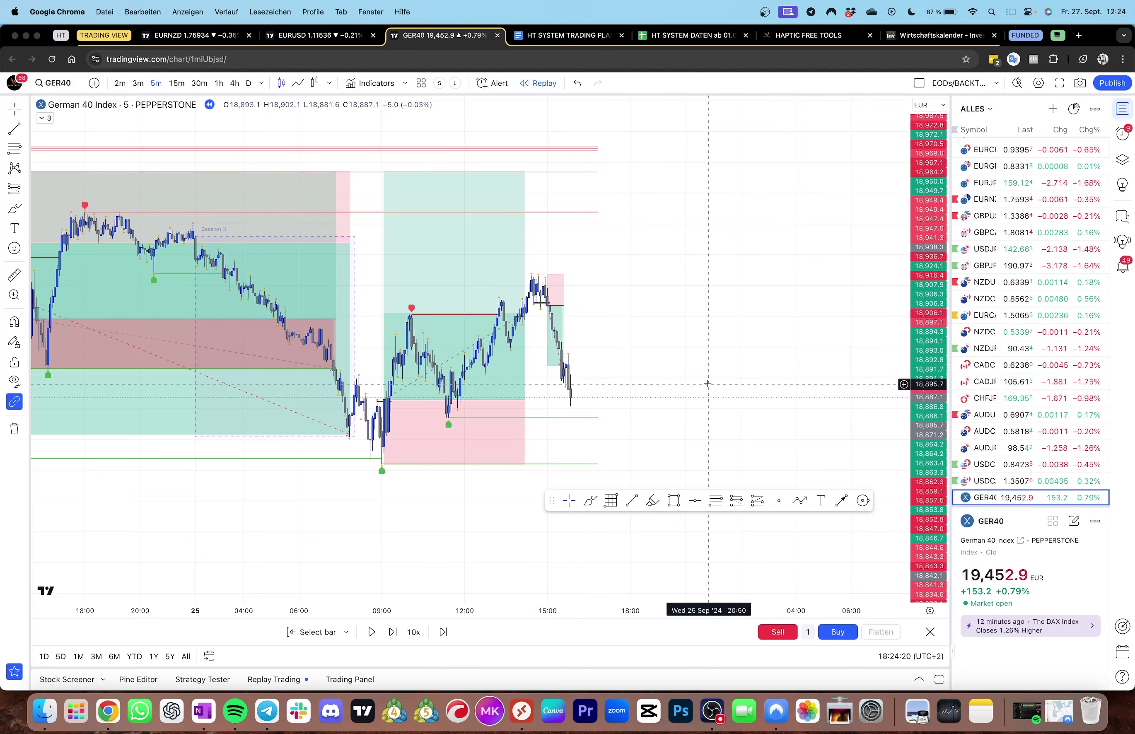
Extend the 09:05 long position's end to 14:25 on 25 September
scroll(725, 376, left, 1)
scroll(715, 373, down, 1)
drag(704, 368, 707, 336)
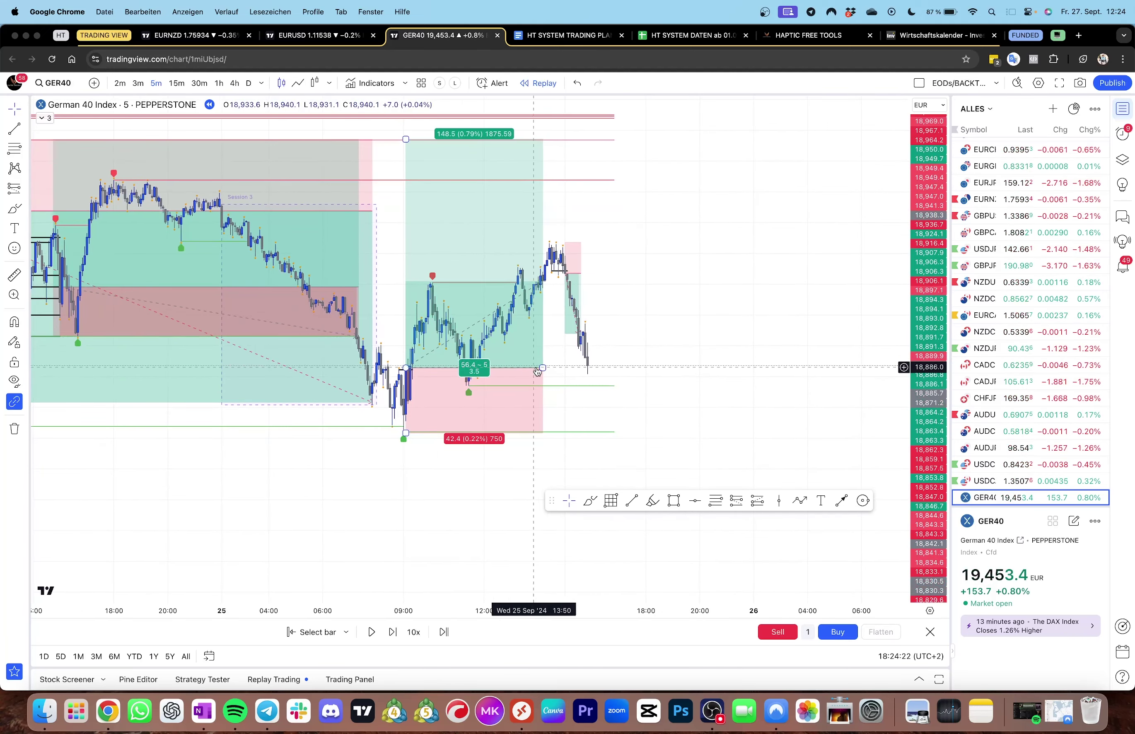
mouse_move(543, 367)
mouse_down()
mouse_move(646, 367)
mouse_move(549, 366)
mouse_up()
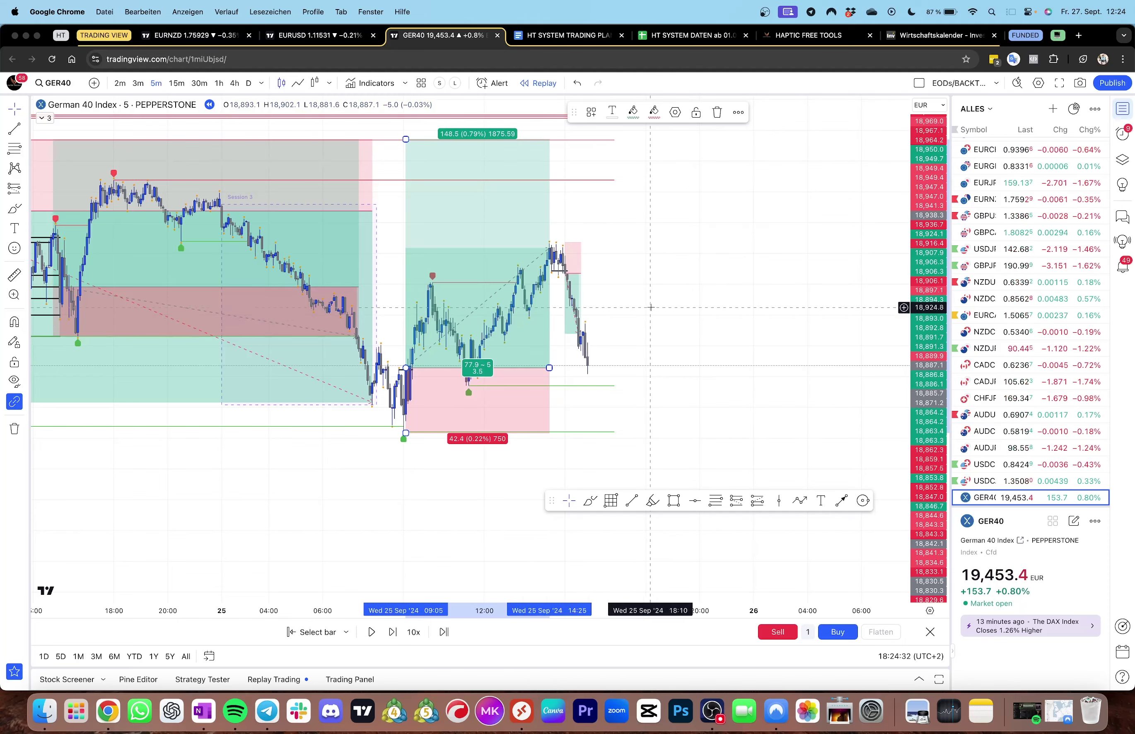
Advance the replay to the morning of 26 September and stretch the 09:05 long position's end to about 07:35 that day
drag(653, 303, 662, 292)
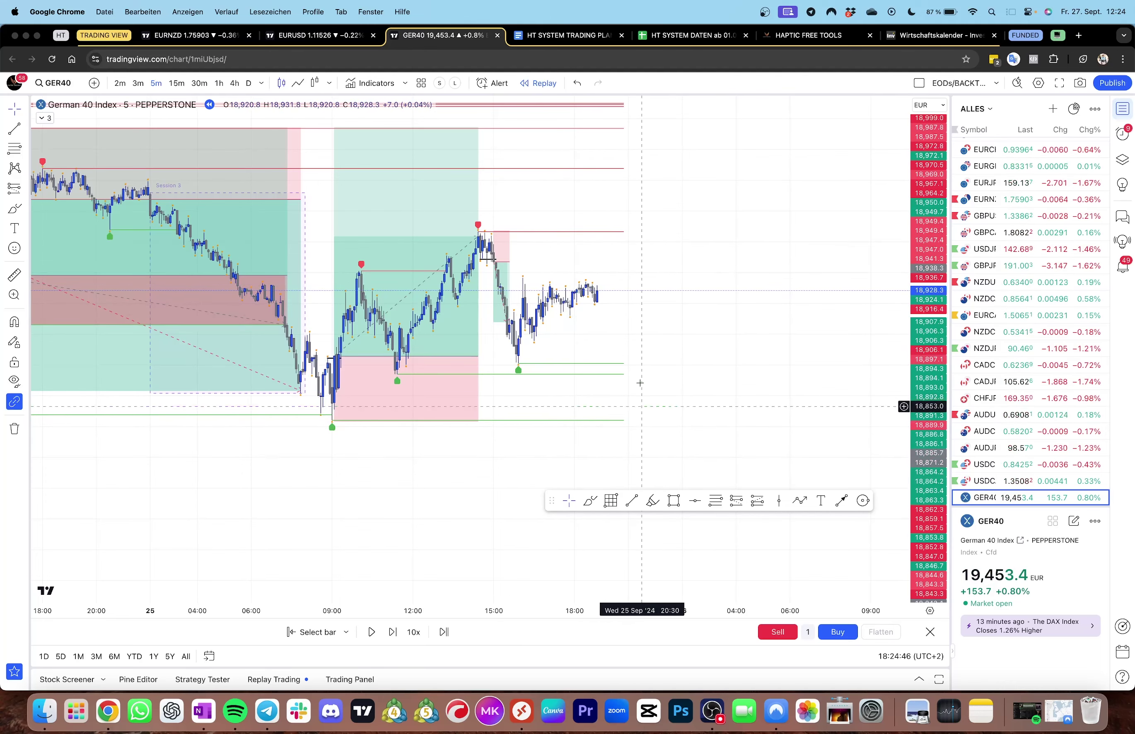
scroll(639, 386, up, 2)
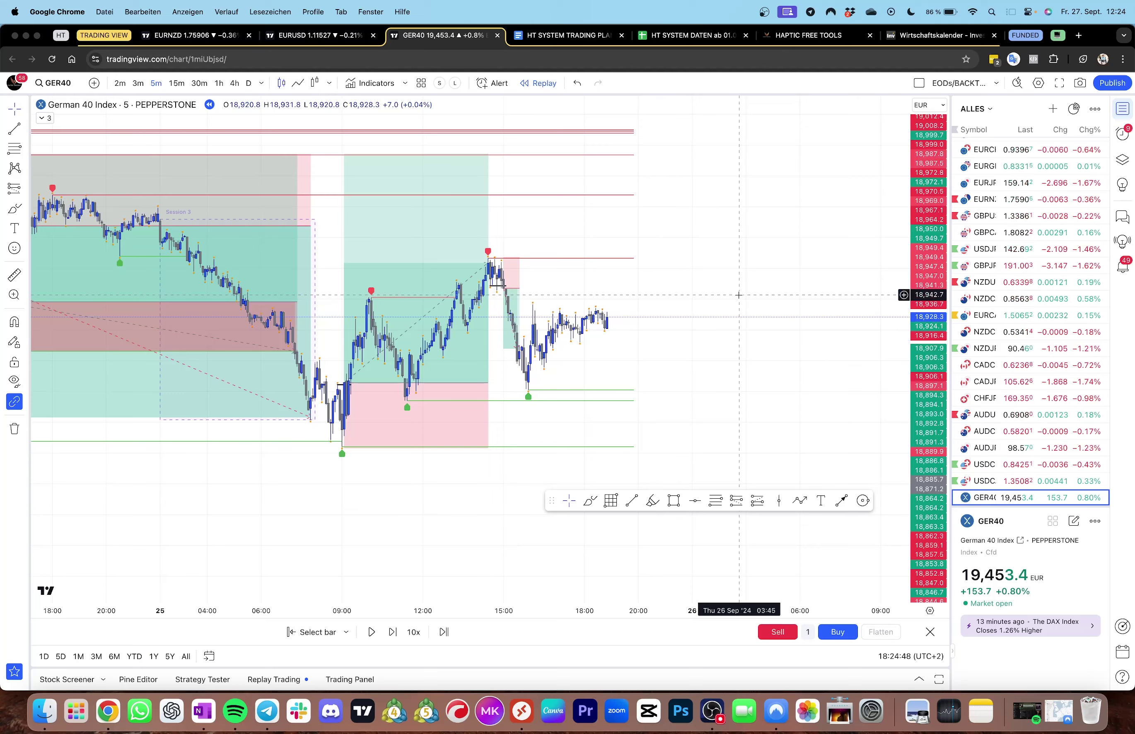
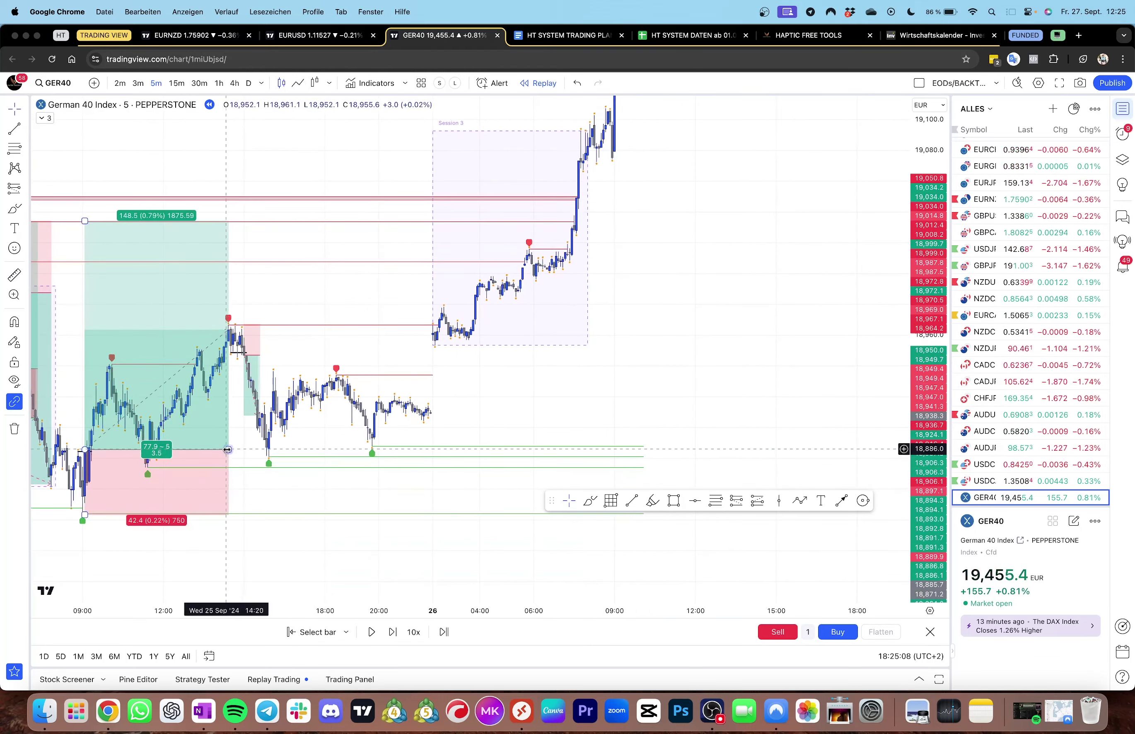
drag(227, 450, 577, 450)
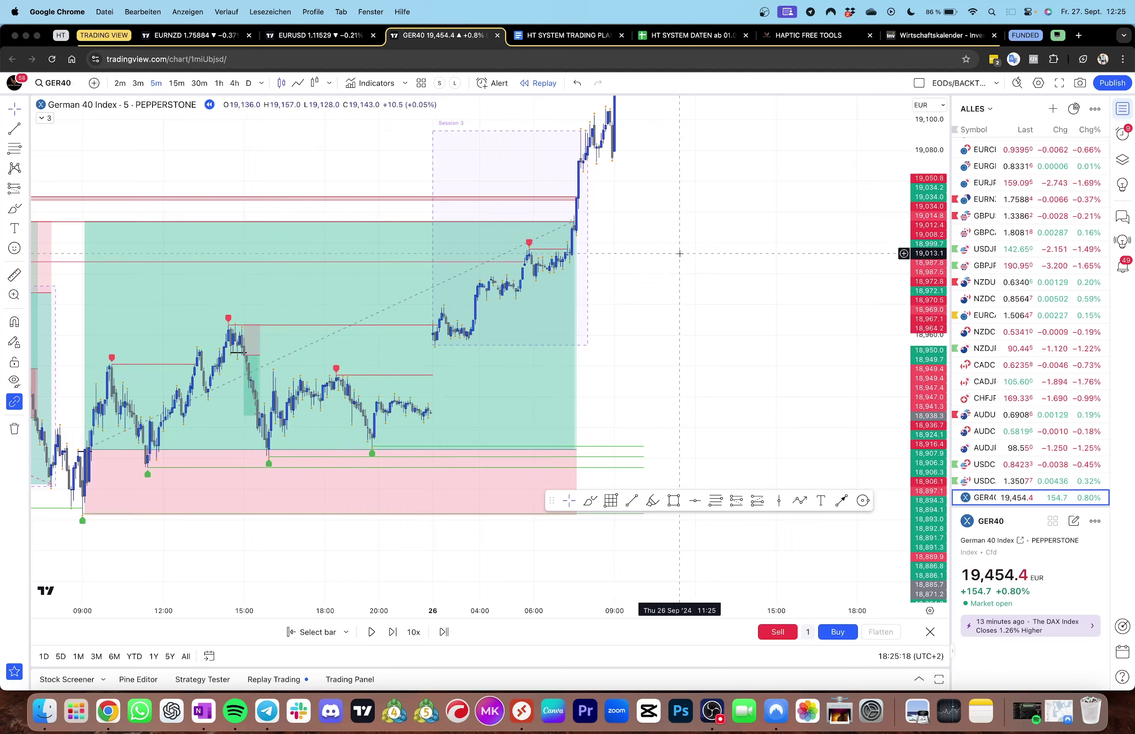
Advance the replay to about 09:50 on 26 September and draw a short horizontal trend line at 19,113.0 from 09:10
drag(681, 254, 679, 360)
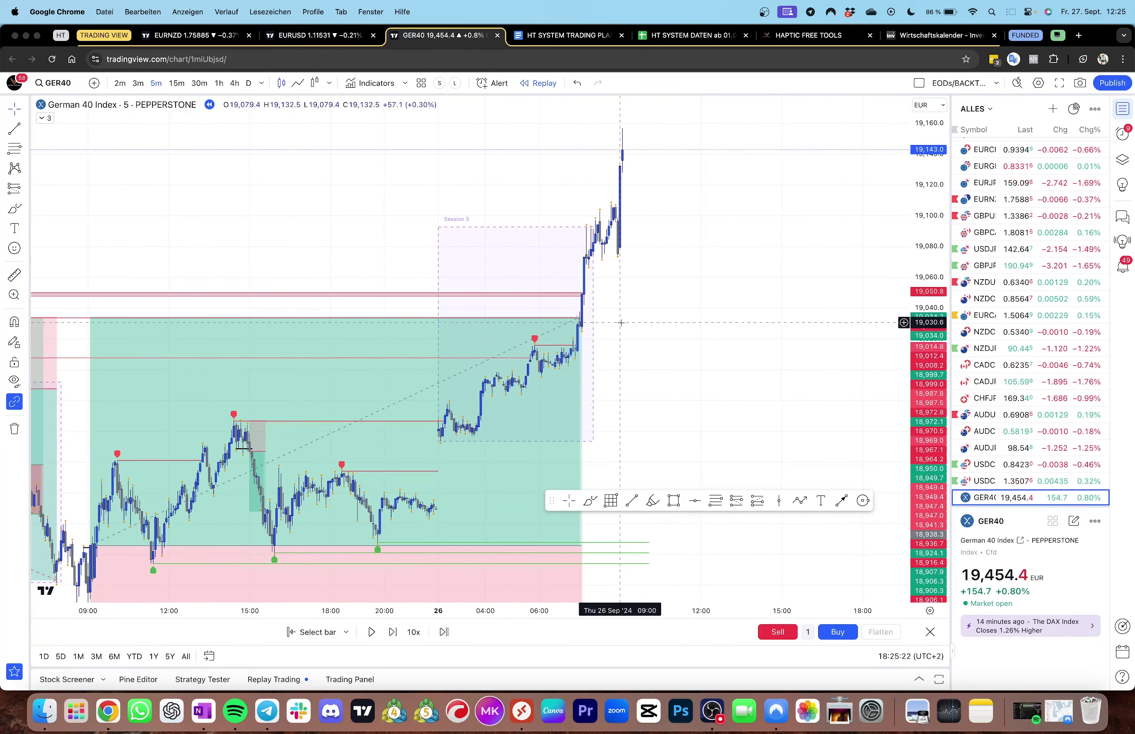
drag(617, 325, 618, 342)
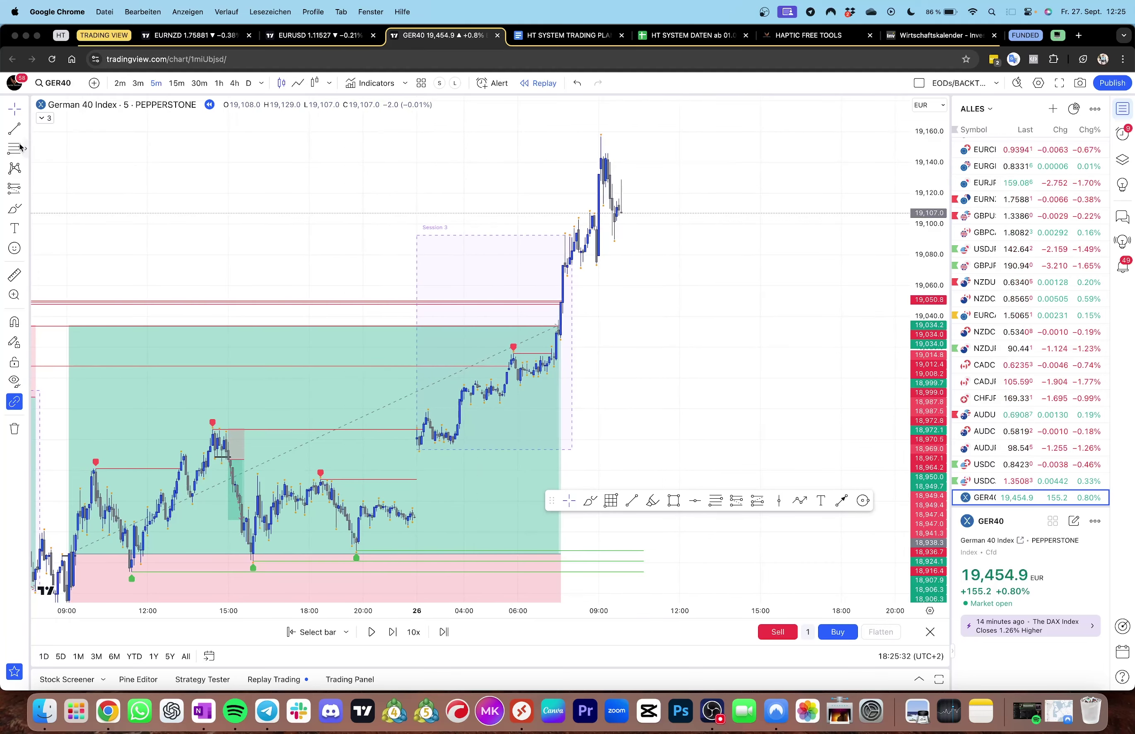
key(alt+t)
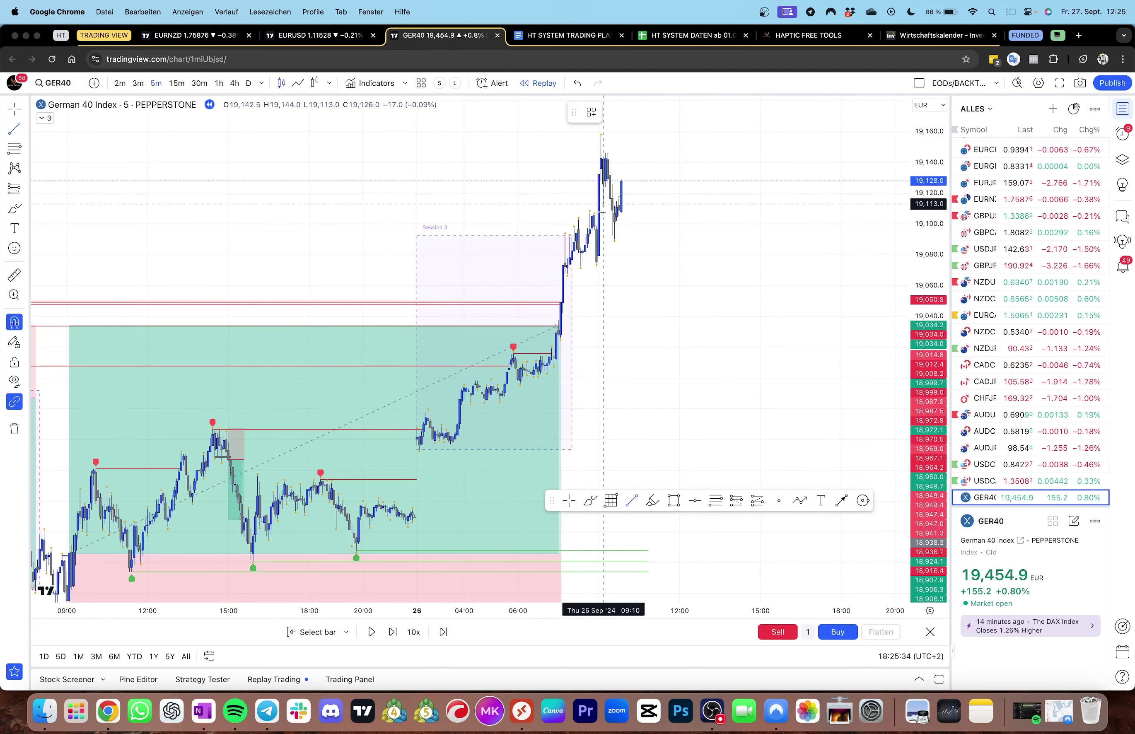
click(618, 204)
click(615, 230)
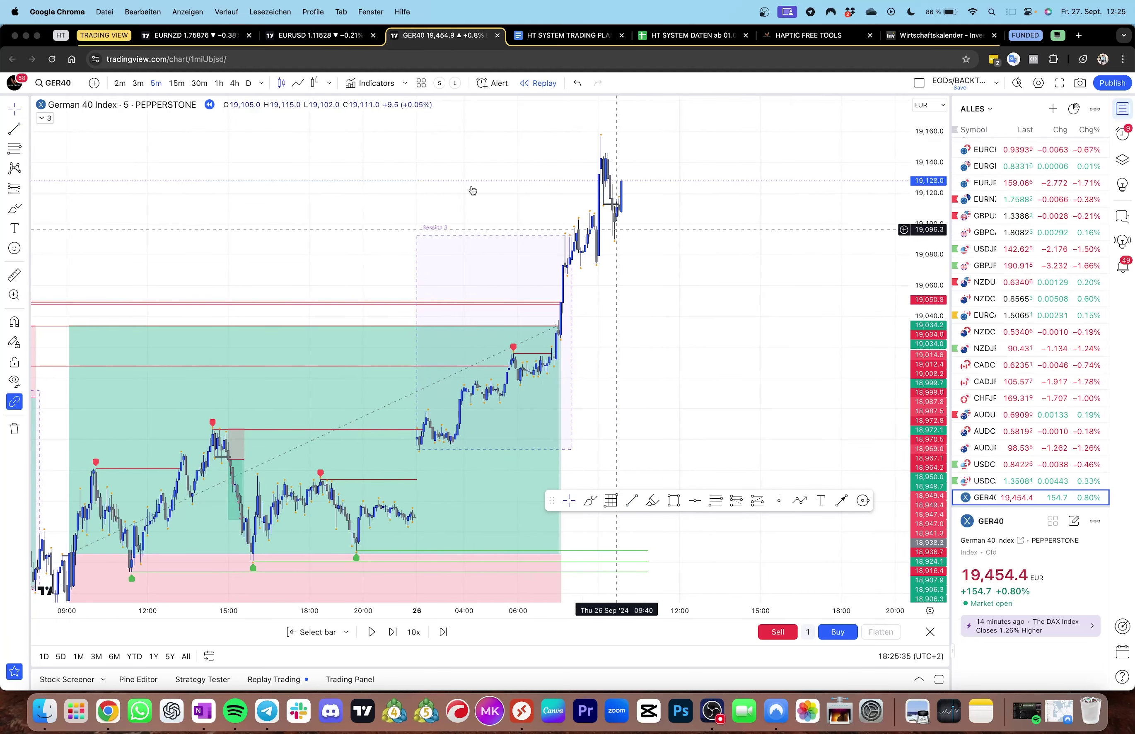
Place a short position at about 09:30 on 26 September with entry 19,109.2 and stop at 19,156.6
click(12, 189)
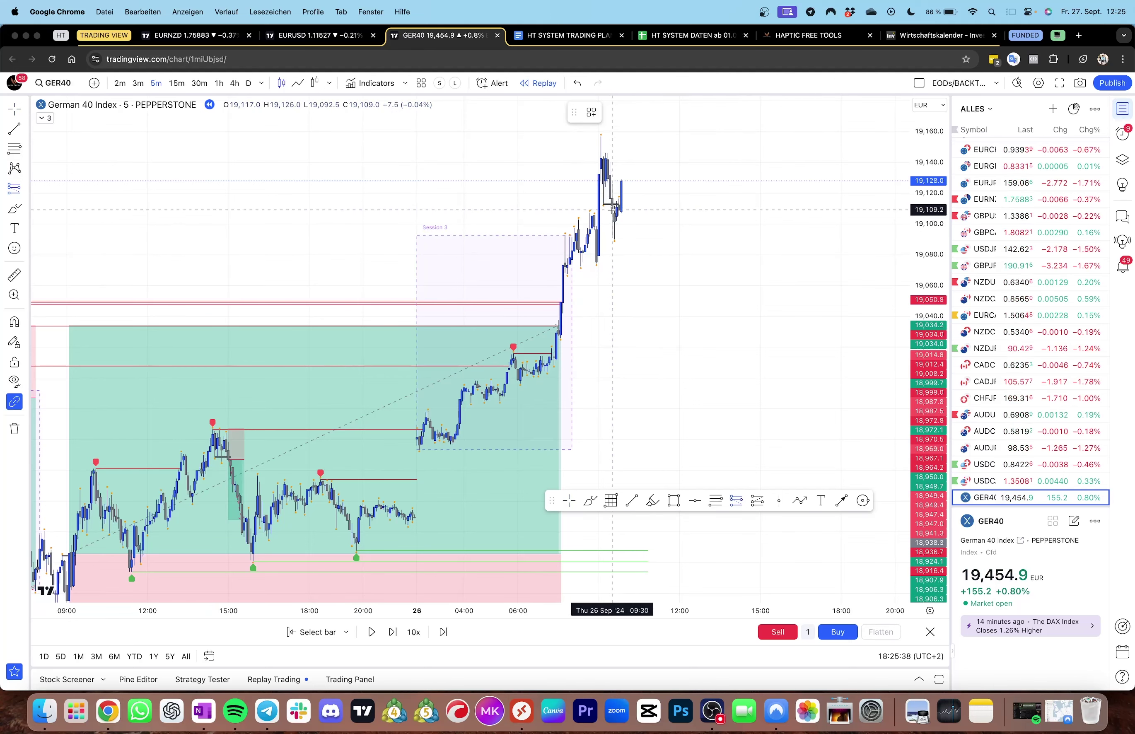
click(611, 209)
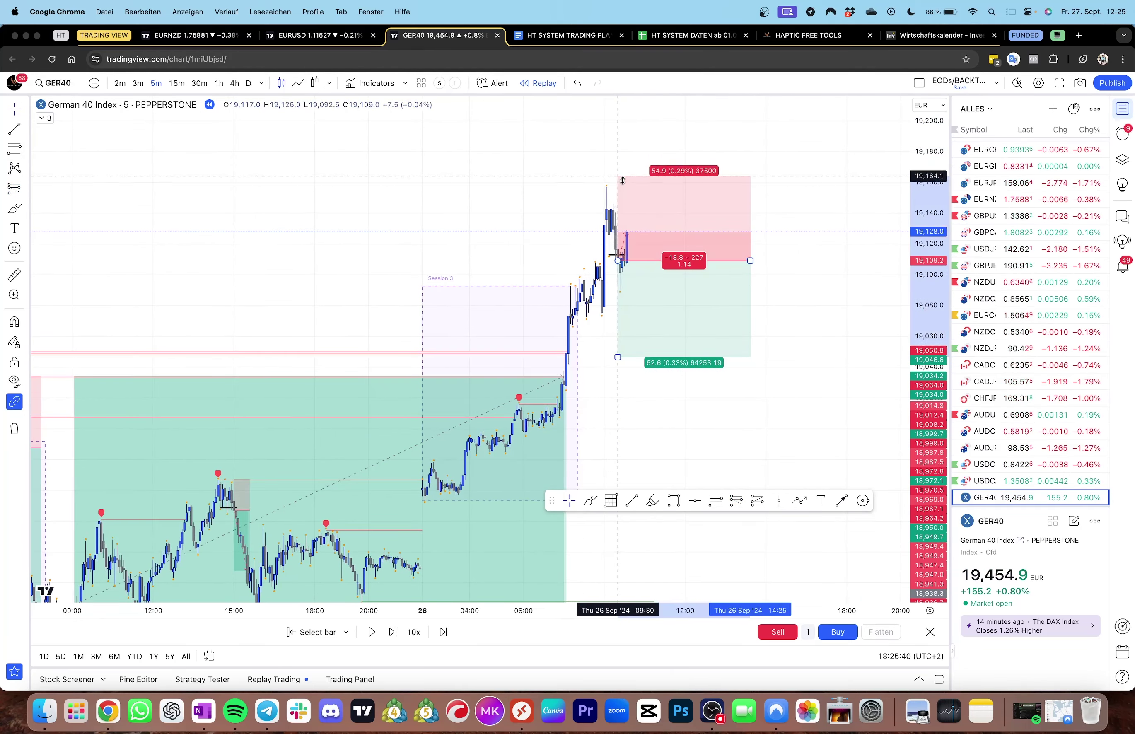
drag(622, 180, 623, 192)
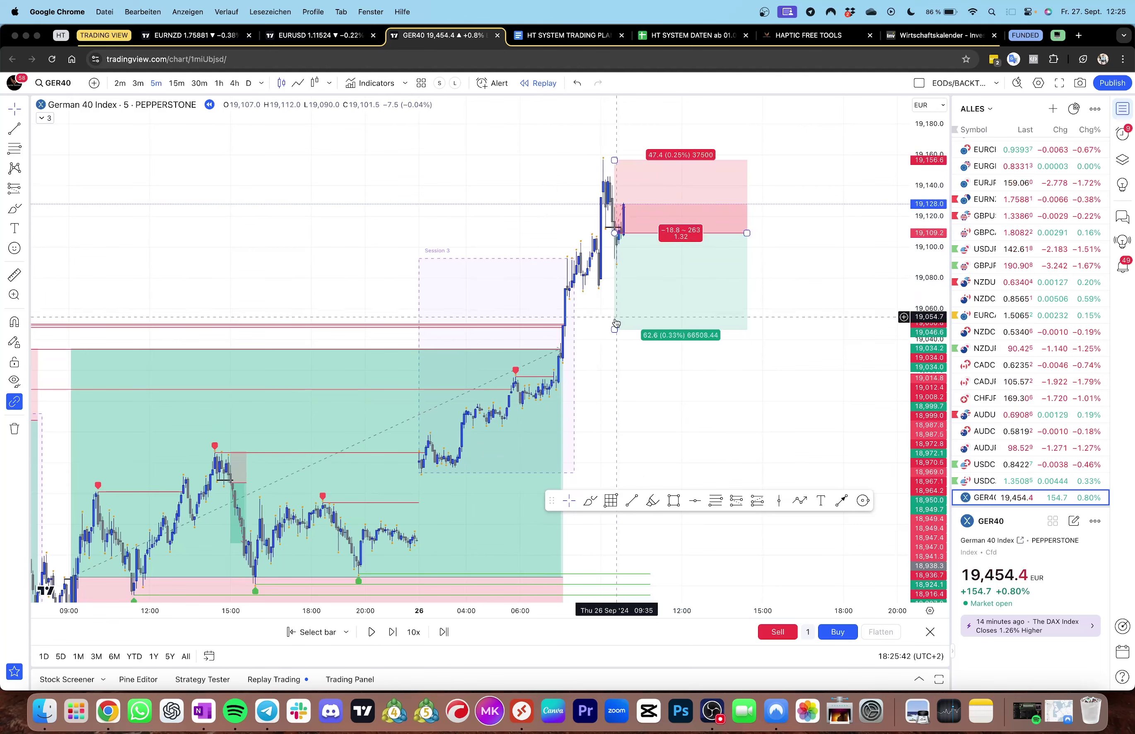
On the 1-hour chart, set the new short position's target to 19,014.9, and return to the 5-minute chart
click(223, 88)
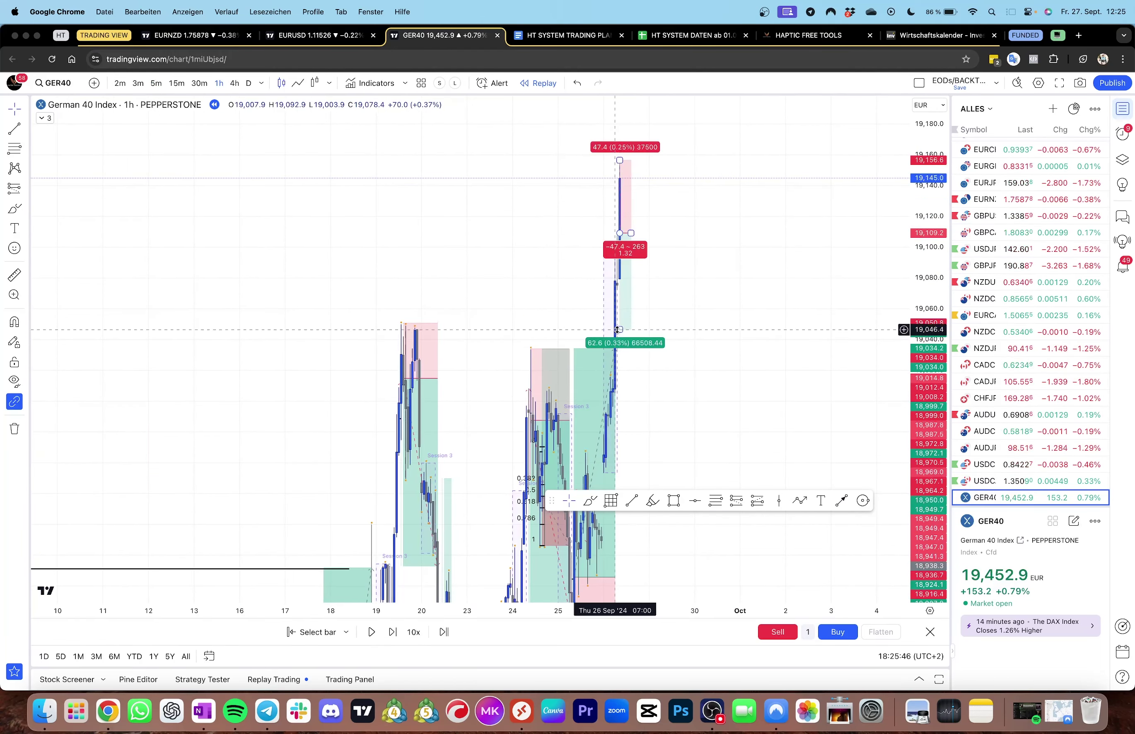
drag(617, 331, 627, 382)
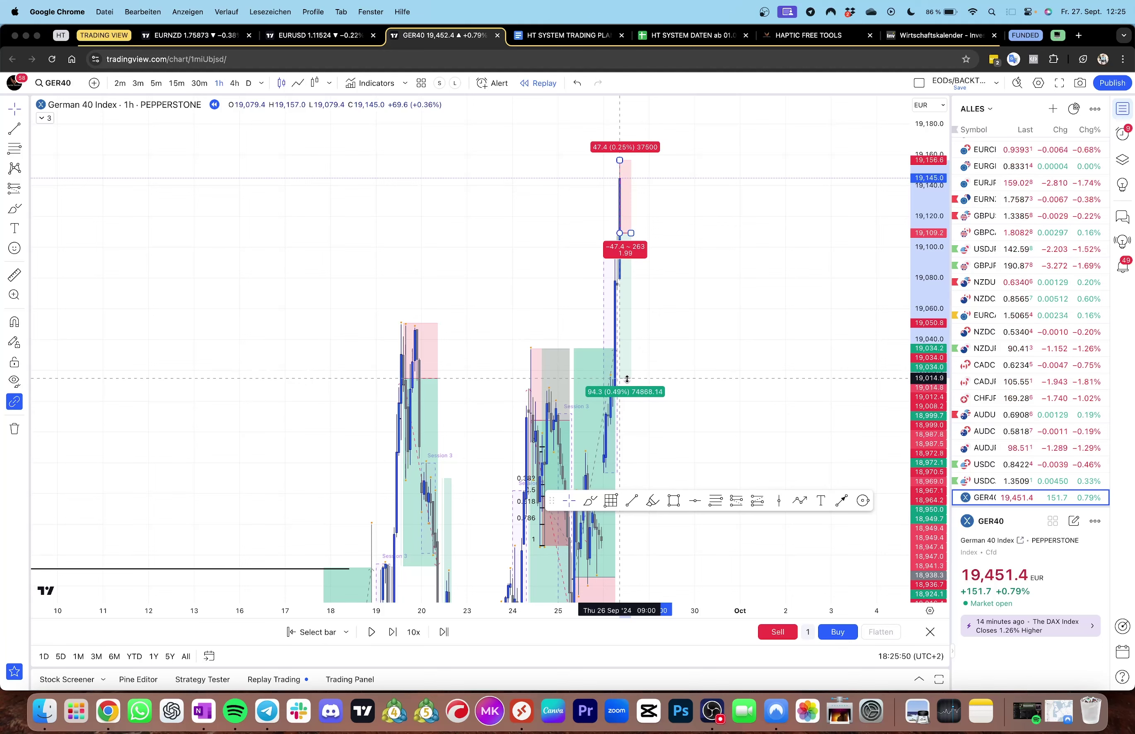
drag(627, 379, 627, 379)
click(157, 83)
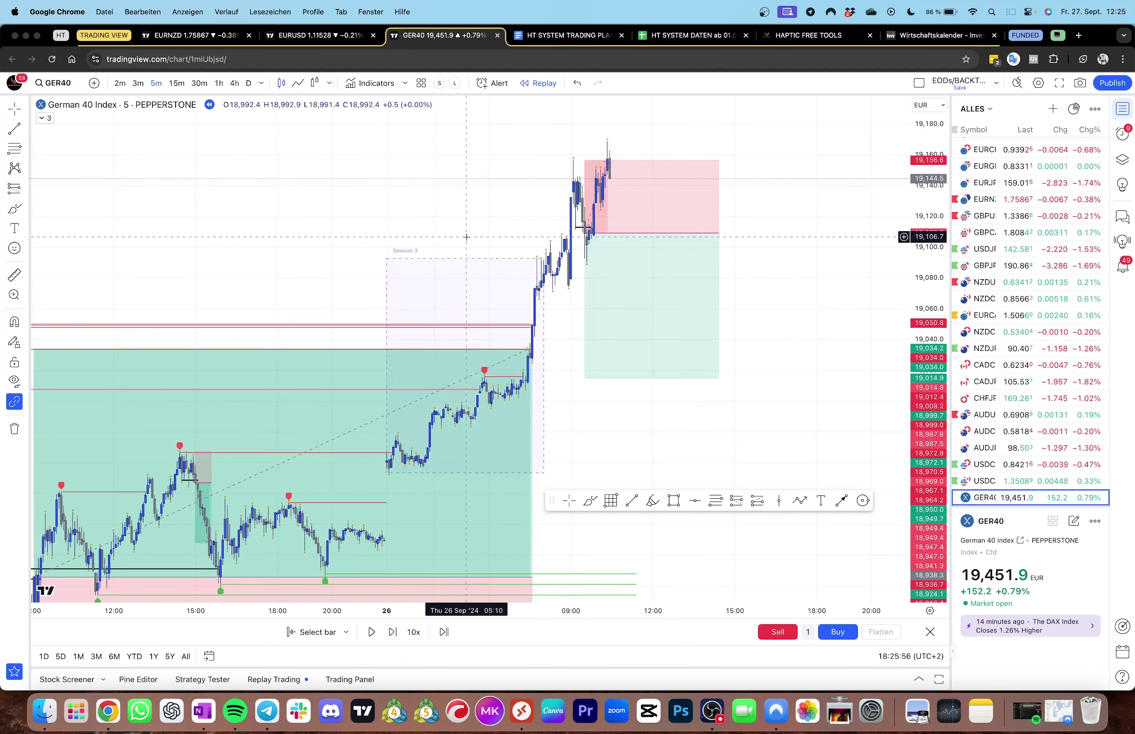
Shorten the 09:30 short position so it ends at about 10:20 on 26 September
click(710, 234)
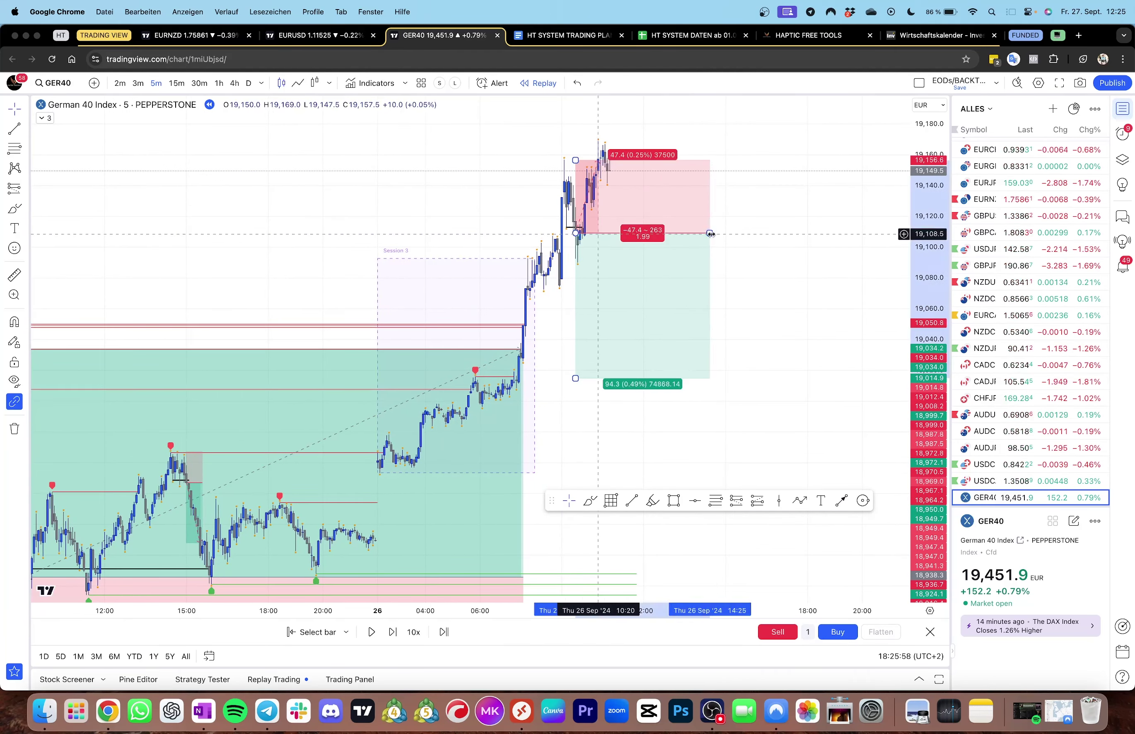
drag(710, 234, 598, 233)
click(672, 290)
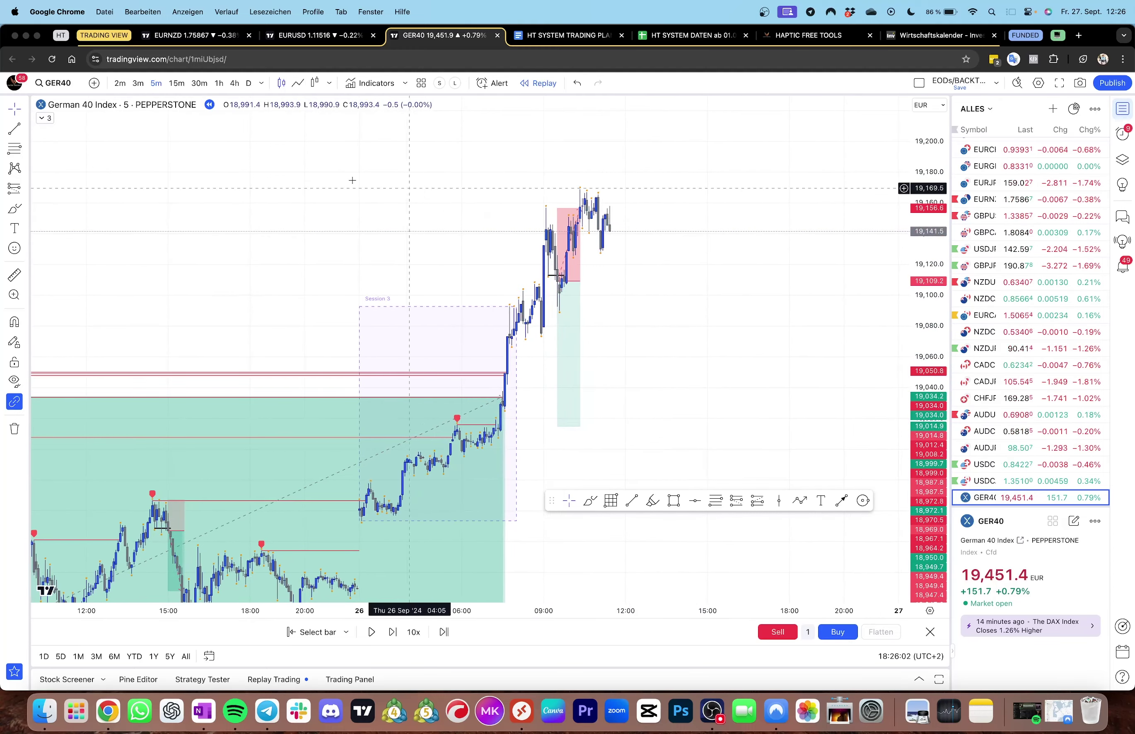
Draw a short horizontal trend line at about 19,145 starting around 10:25 on 26 September
click(7, 129)
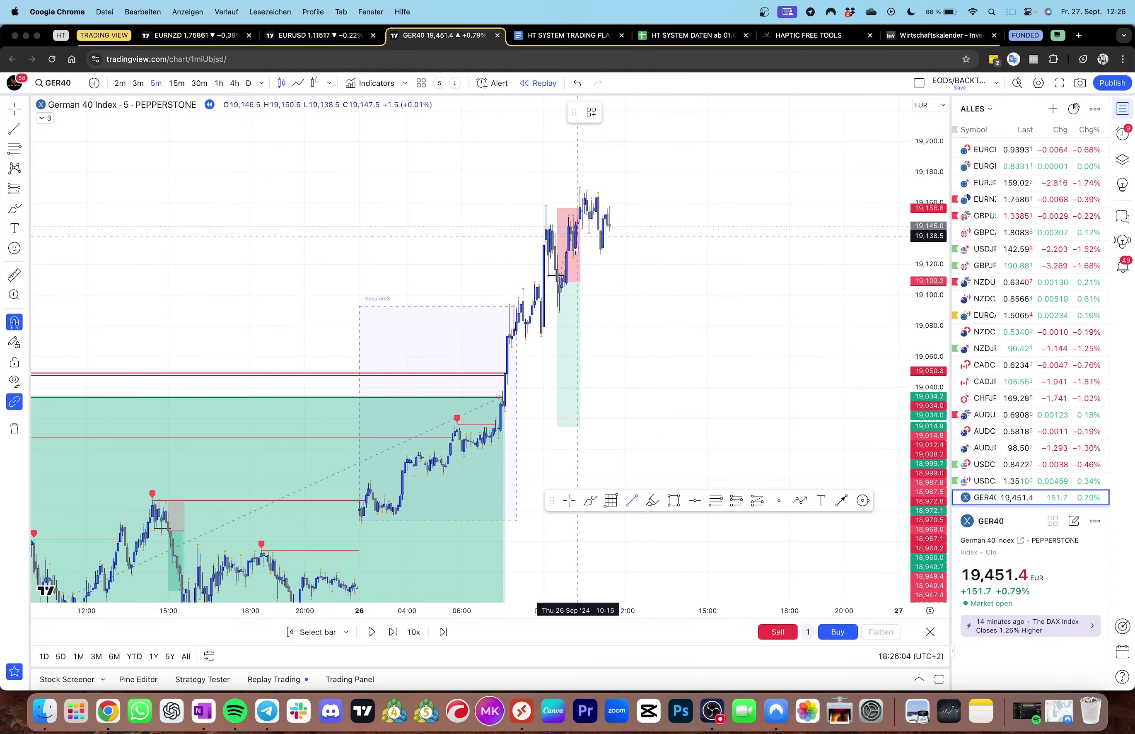
click(582, 228)
key(Escape)
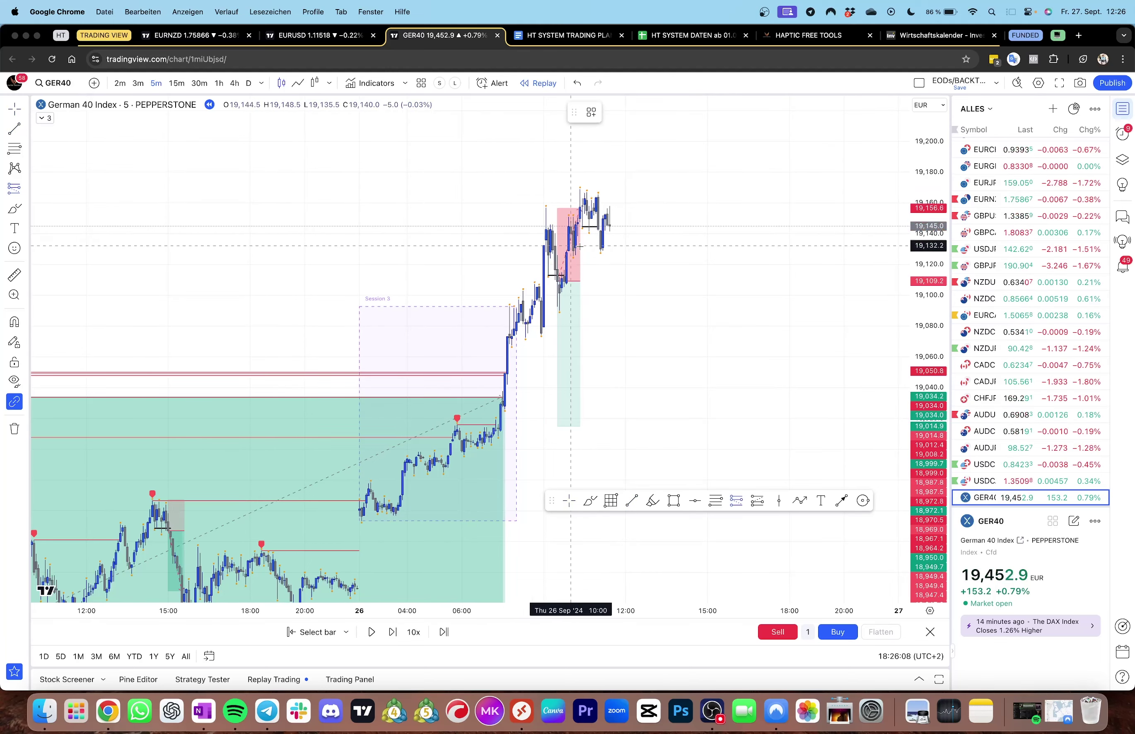
Place a short position at about 11:00 on 26 September with entry 19,142.9, stop 19,169.5 and target 19,014.9
click(599, 229)
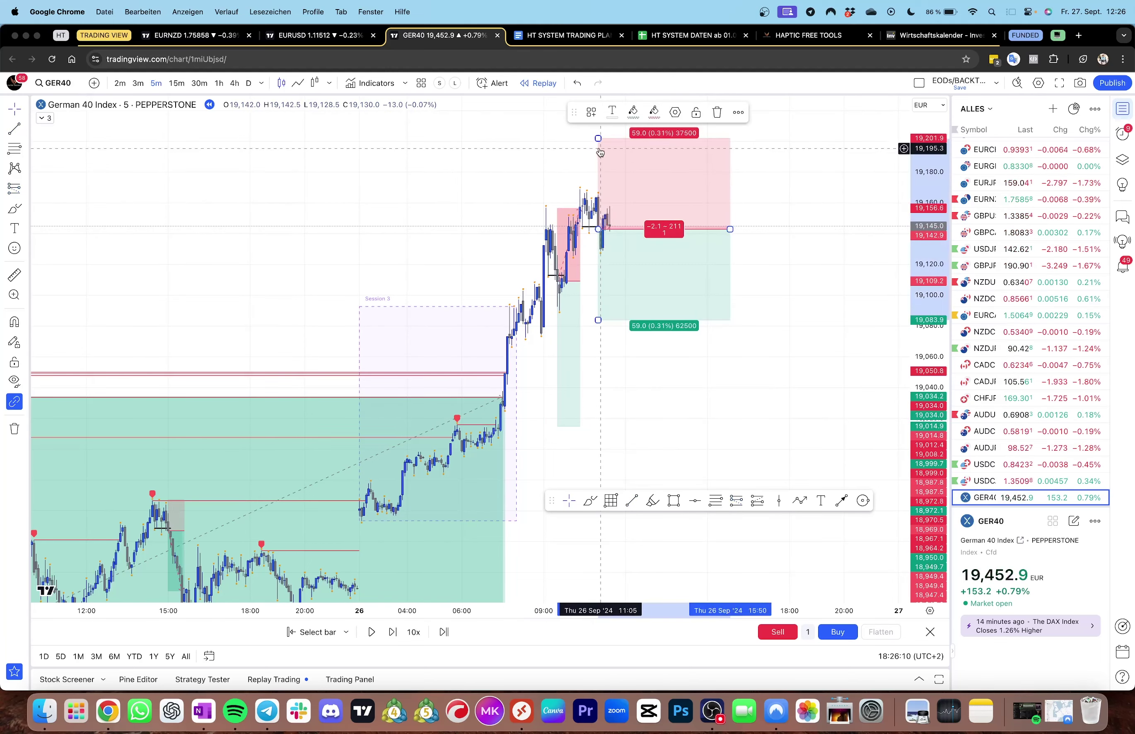
drag(599, 139, 609, 189)
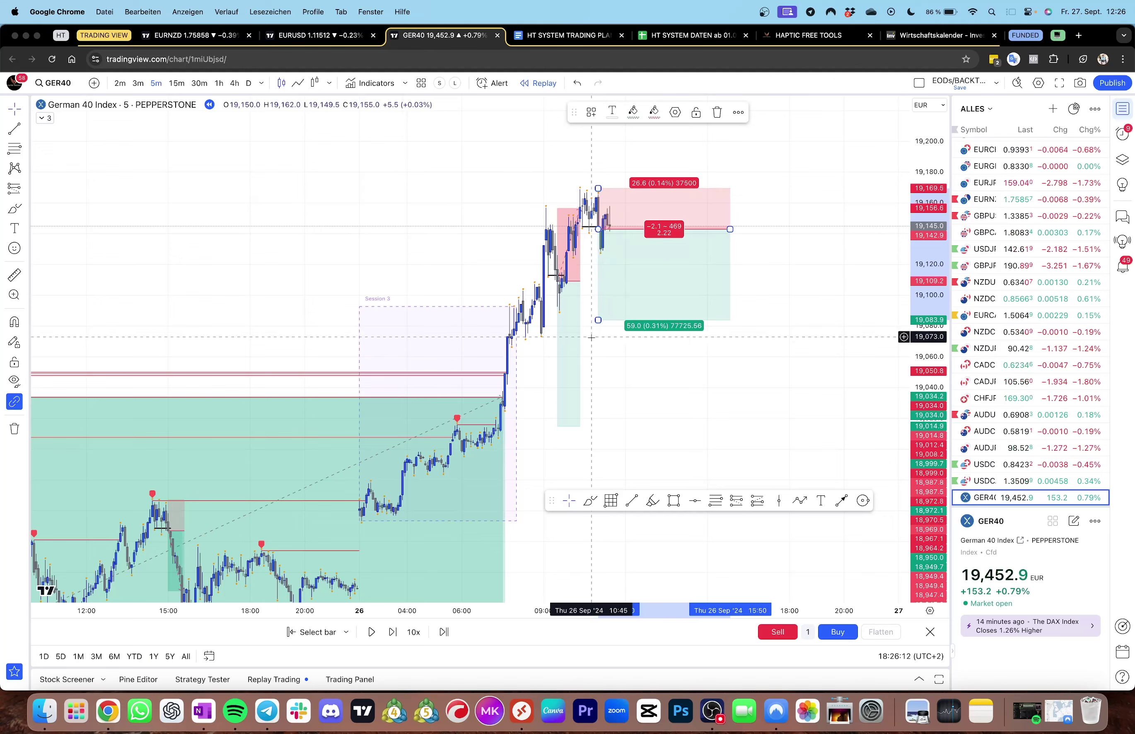
drag(598, 320, 608, 425)
click(791, 315)
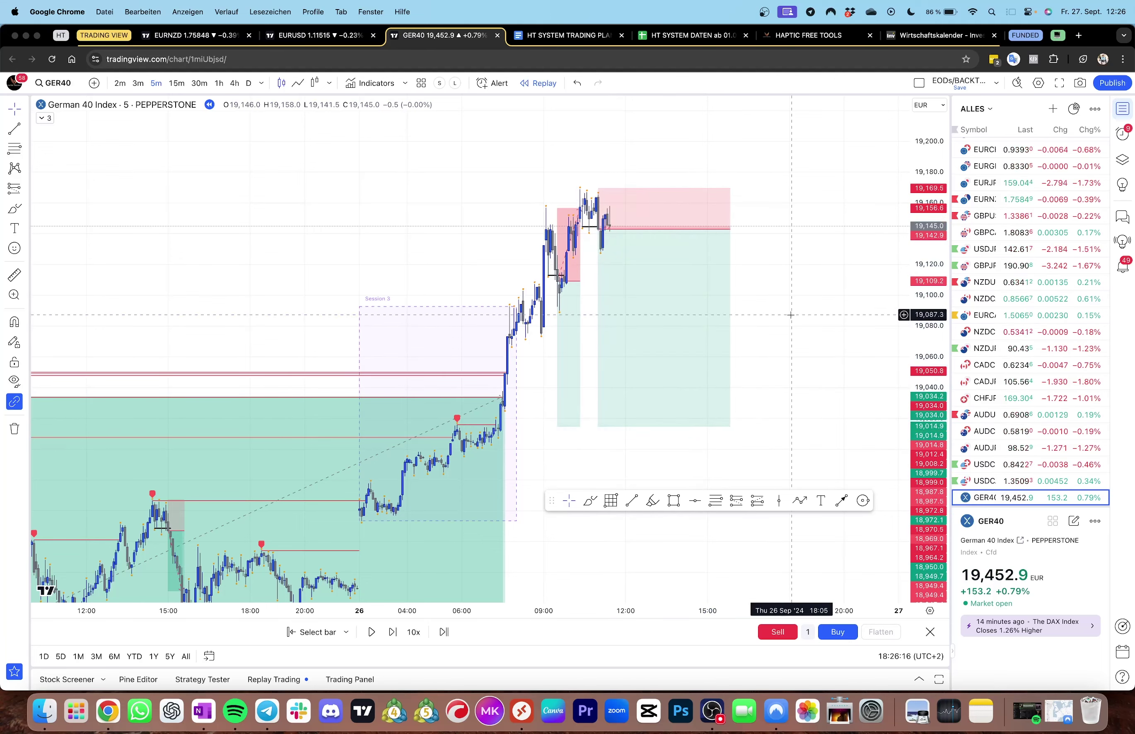
Advance the replay to about 15:40 on 26 September and shorten the 11:00 short position's end to about 14:45
key(shift+Right)
key(shift+Right)
key(shift+Right)
key(shift+Right)
key(shift+Right)
key(shift+Right)
key(shift+Right)
key(shift+Right)
key(shift+Right)
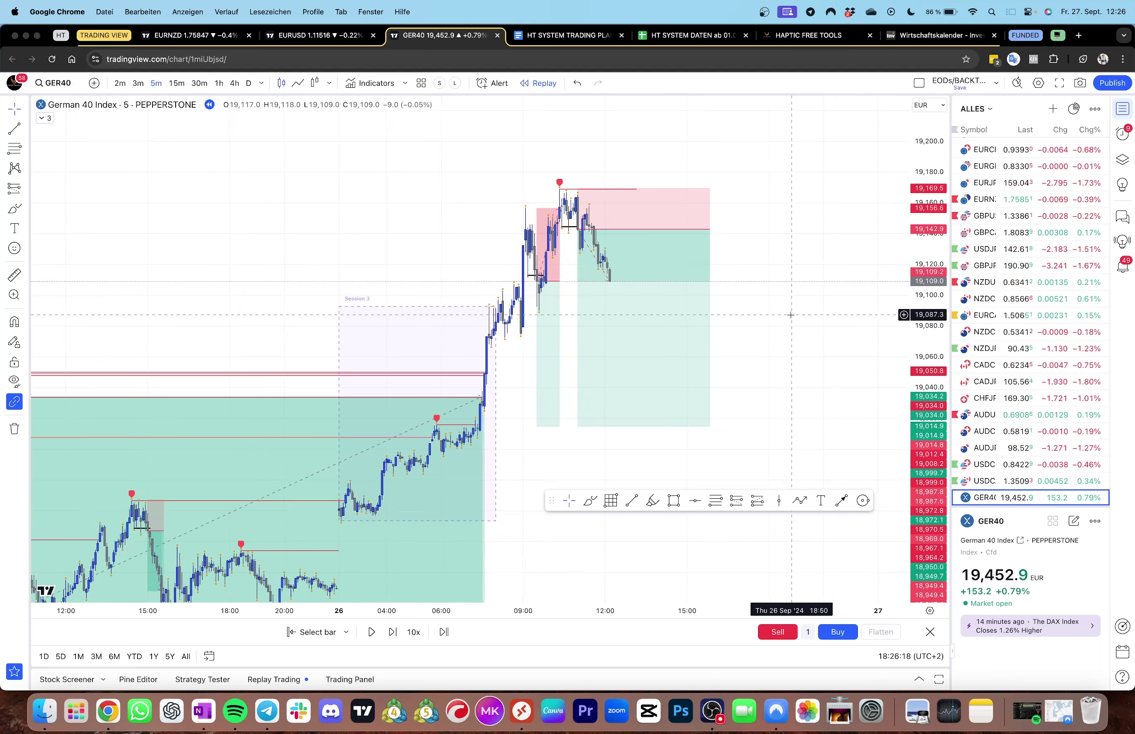
key(shift+Right)
key(shift+Right)
key(shift+Right)
key(shift+Right)
key(shift+Right)
key(shift+Right)
key(shift+Right)
key(shift+Right)
key(shift+Right)
key(shift+Right)
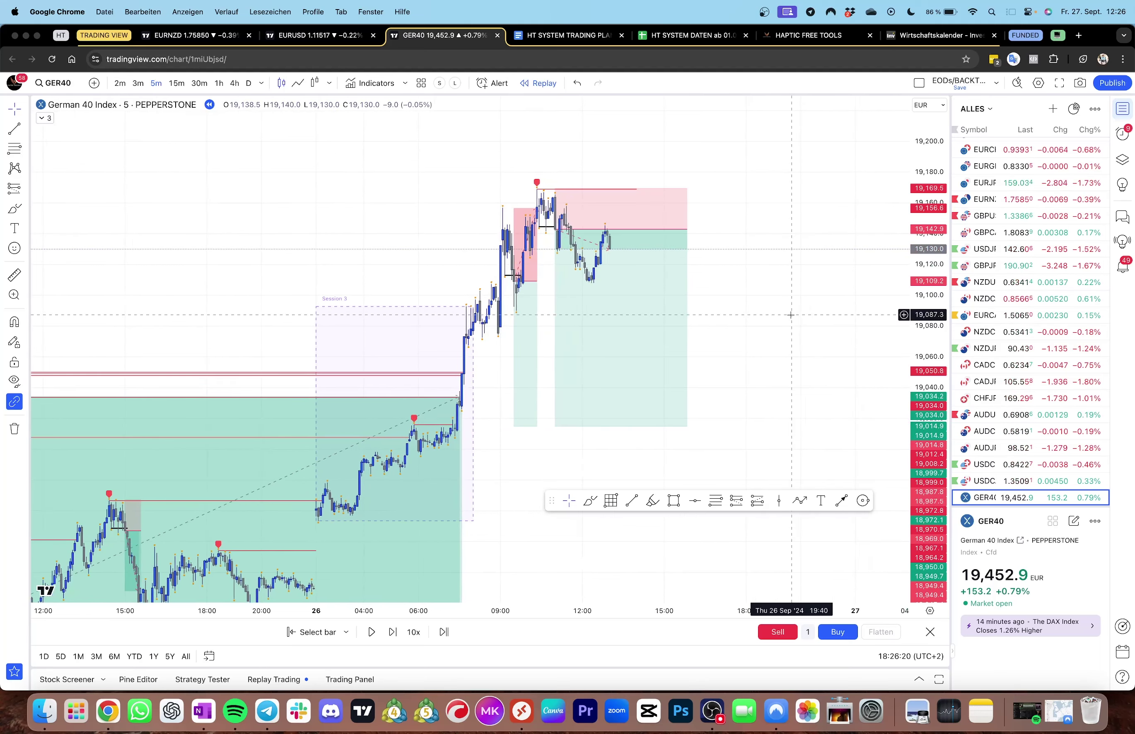
key(shift+Right)
key(shift+Right)
key(shift+Right)
key(shift+Right)
key(shift+Right)
key(shift+Right)
key(shift+Right)
key(shift+Right)
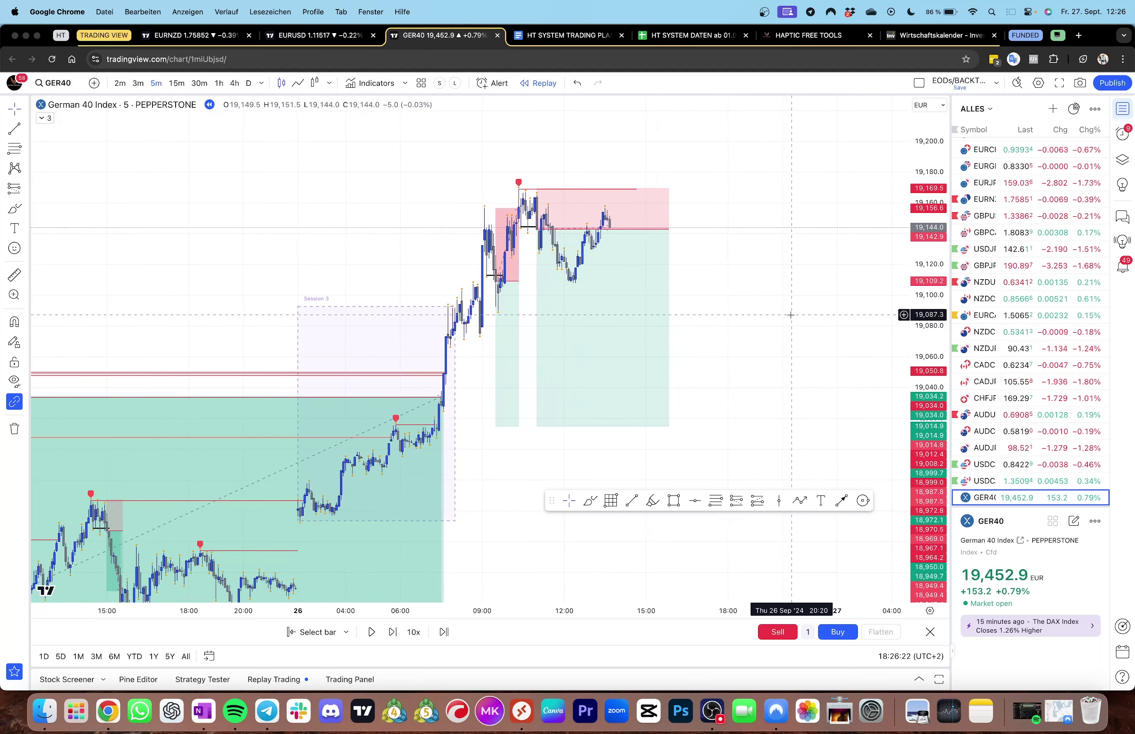
key(shift+Right)
key(shift+Right)
key(shift+Right)
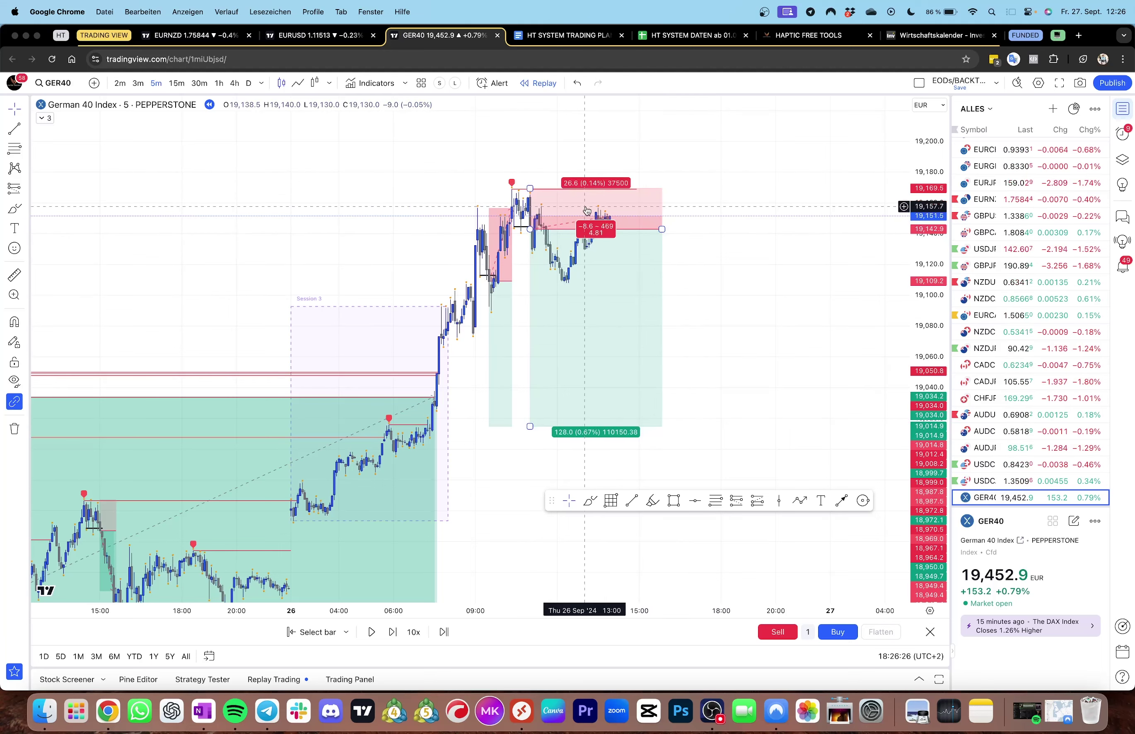
key(shift+Right)
key(shift+Right)
key(shift+Right)
key(shift+Right)
key(shift+Right)
key(shift+Right)
key(shift+Right)
key(shift+Right)
key(shift+Right)
key(shift+Right)
key(shift+Right)
key(shift+Right)
key(shift+Right)
key(shift+Right)
key(shift+Right)
key(shift+Right)
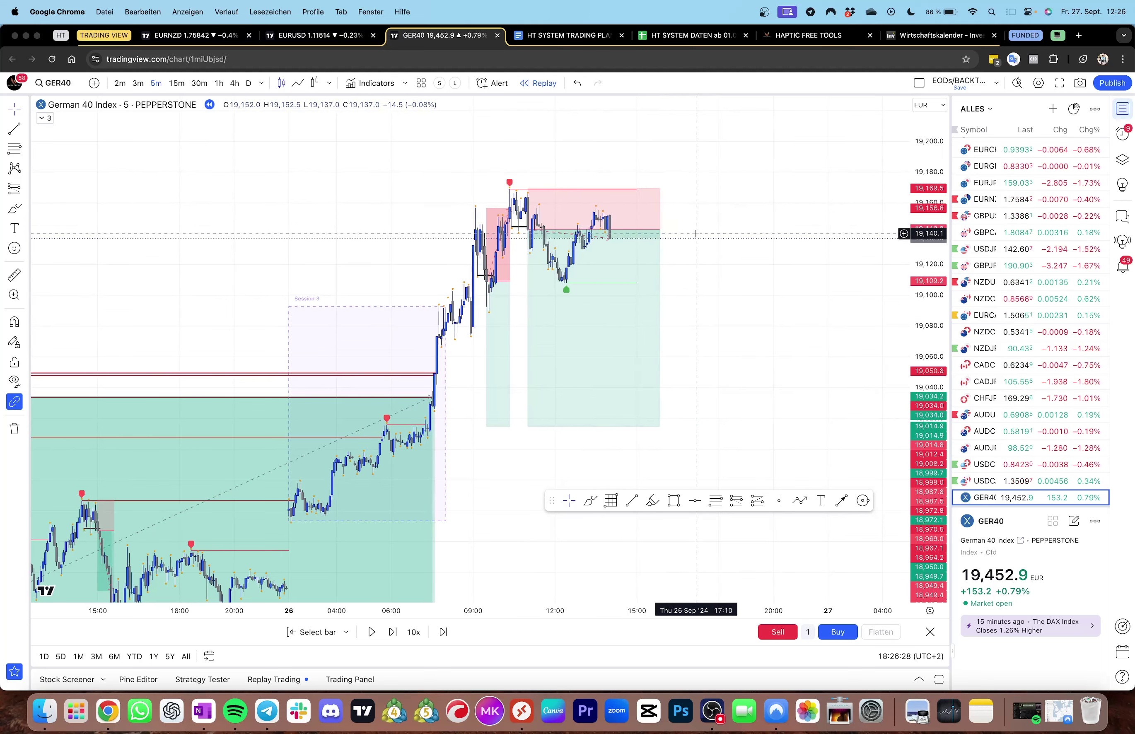
key(shift+Right)
key(shift+Right)
key(shift+Right)
key(shift+Right)
key(shift+Right)
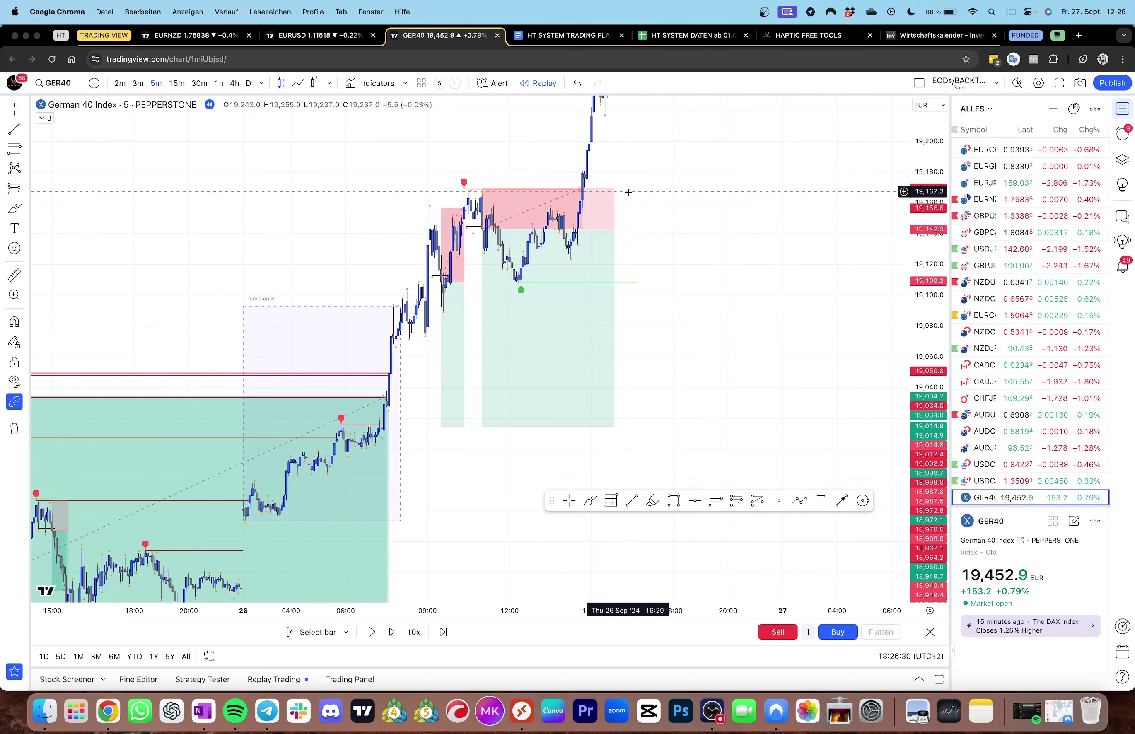
drag(616, 230, 585, 233)
drag(649, 215, 664, 259)
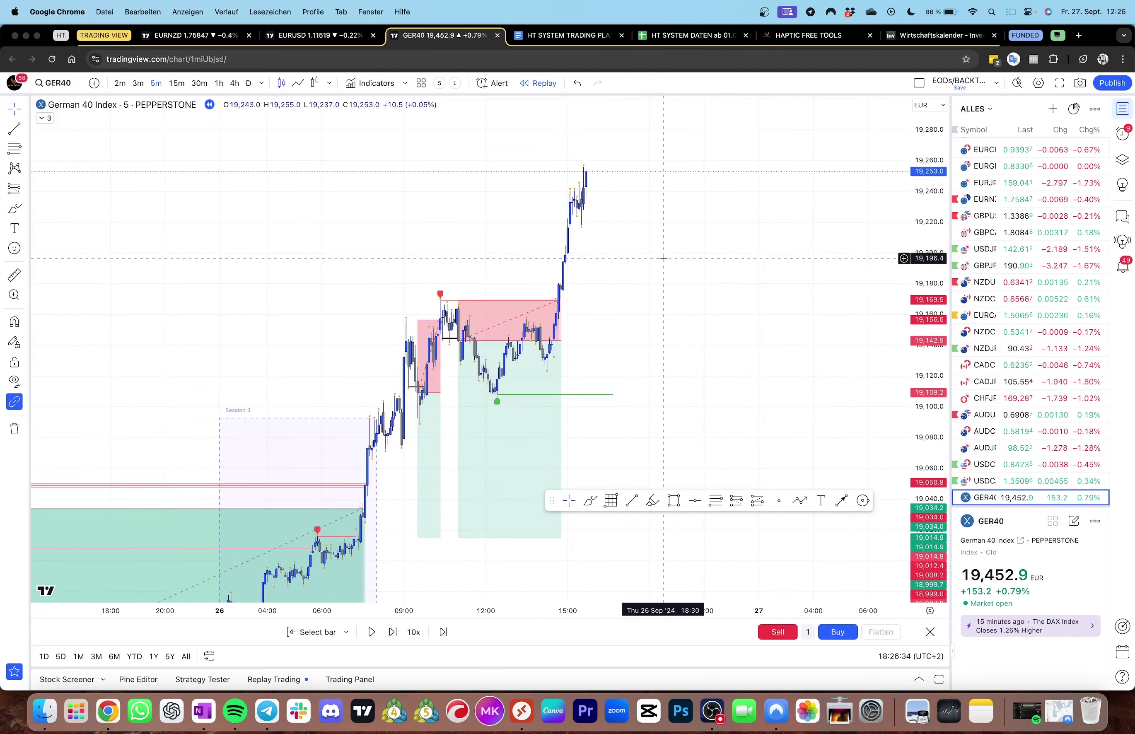
Advance the replay to about 16:40 on 26 September and draw a short horizontal trend line at about 19,225 from around 15:20
key(shift+Right)
key(shift+Right)
key(shift+Right)
key(shift+Right)
key(shift+Right)
key(shift+Right)
key(shift+Right)
key(shift+Right)
key(shift+Right)
key(shift+Right)
key(shift+Right)
key(shift+Right)
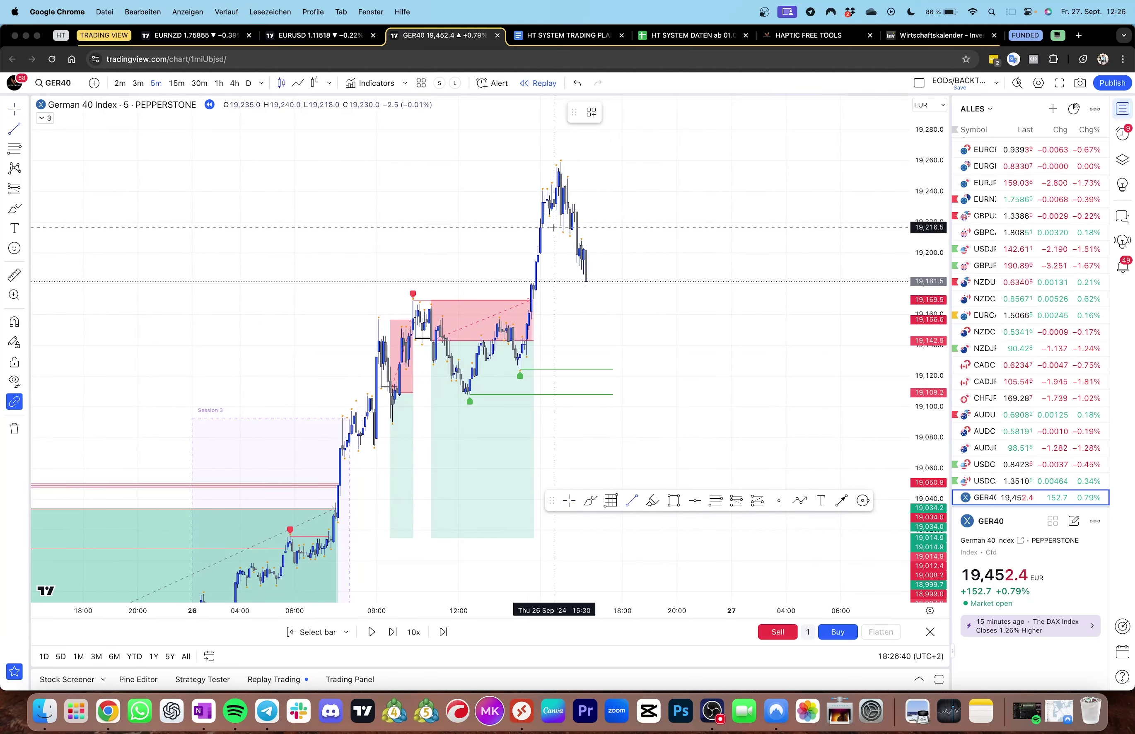
click(593, 239)
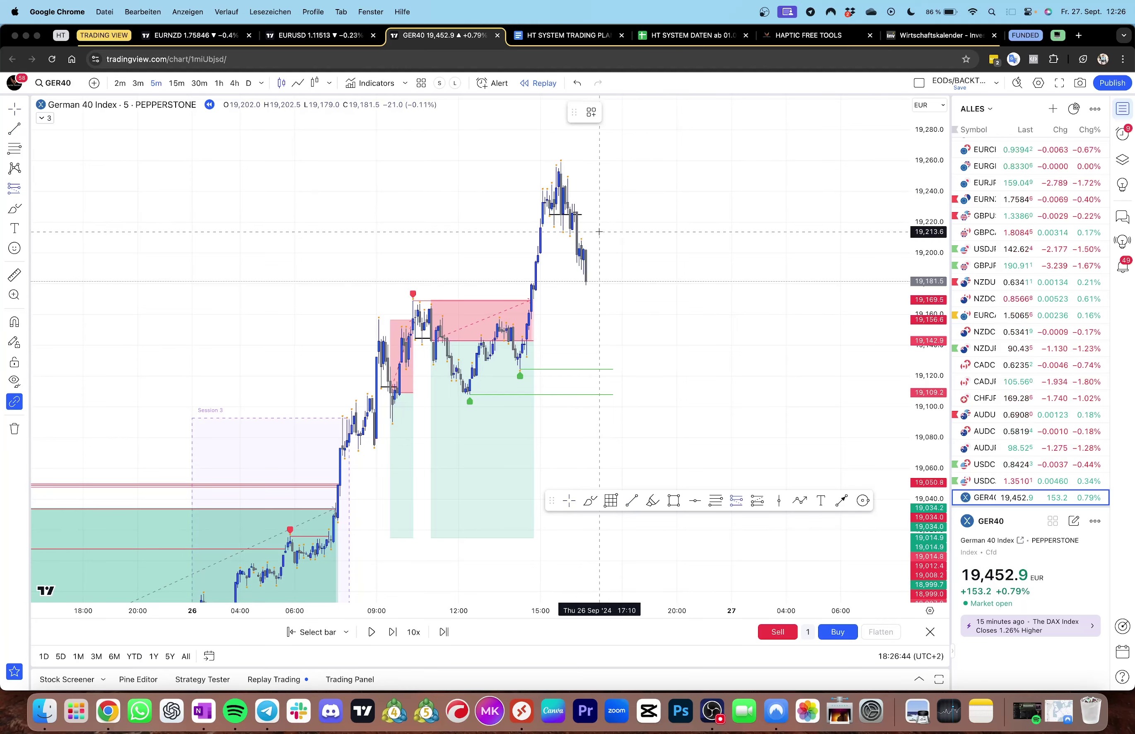
Place a short position at 16:05 on 26 September with entry 19,216.9 and stop at 19,259.6
click(570, 227)
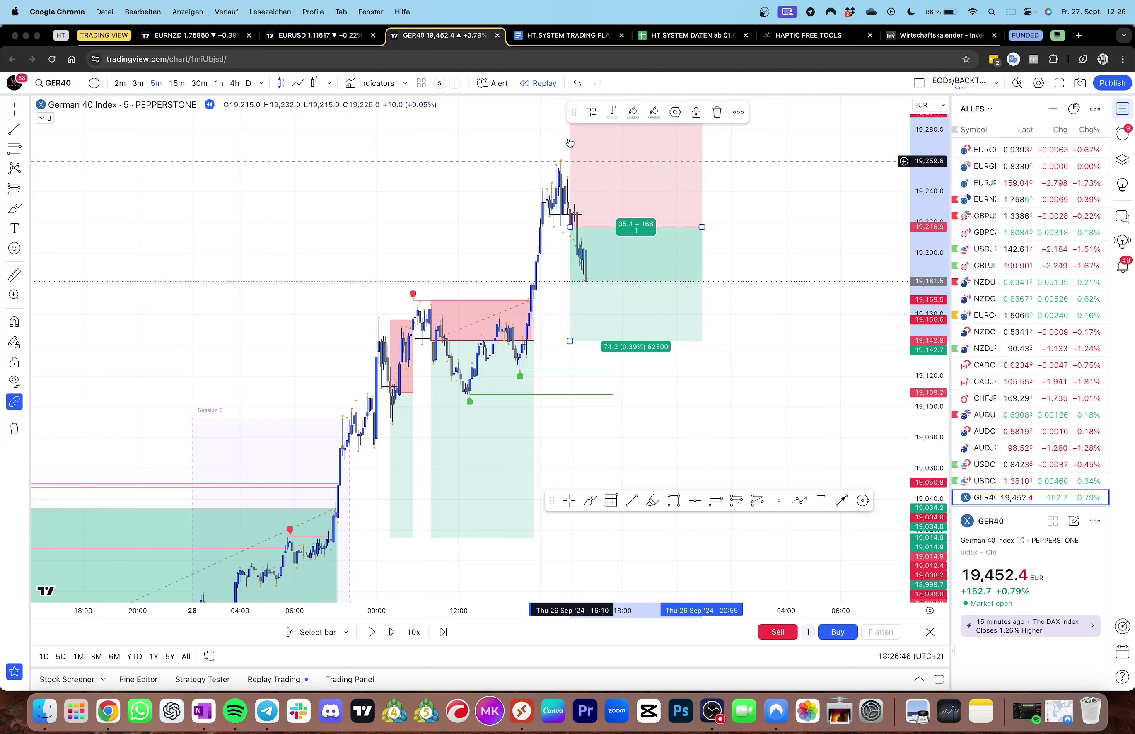
drag(552, 158, 559, 192)
drag(576, 148, 520, 198)
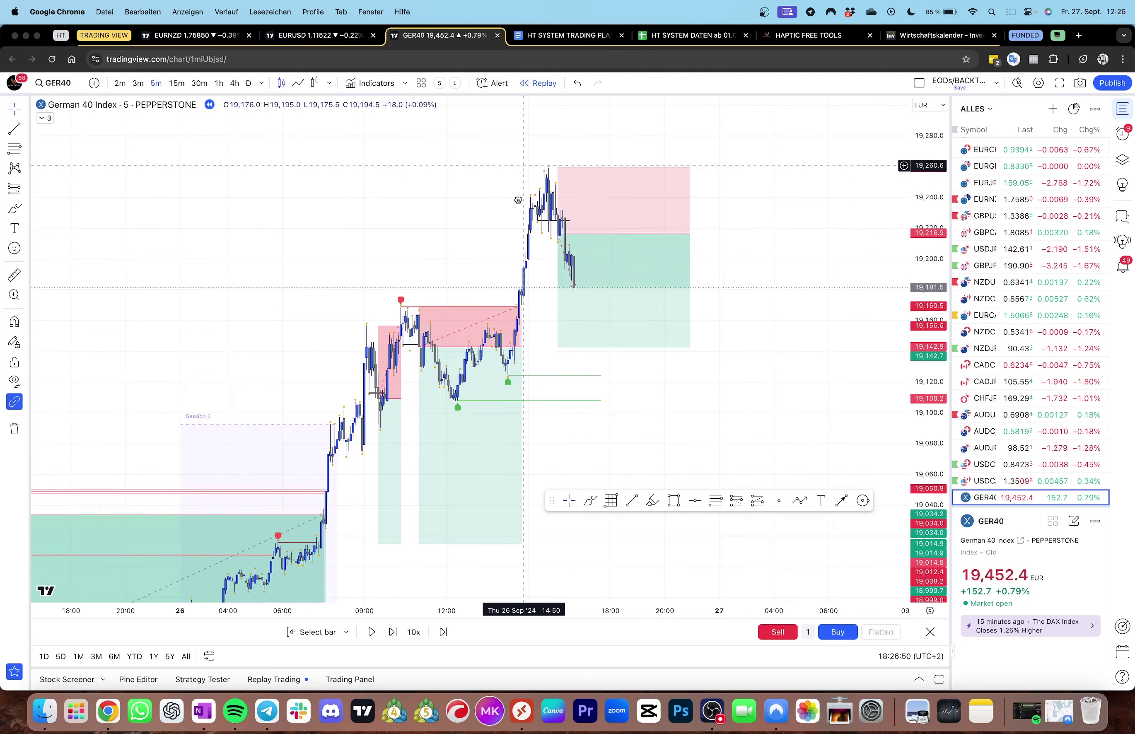
Lower the 16:05 short position's target to 19,123.9
drag(520, 289, 497, 238)
scroll(533, 275, down, 2)
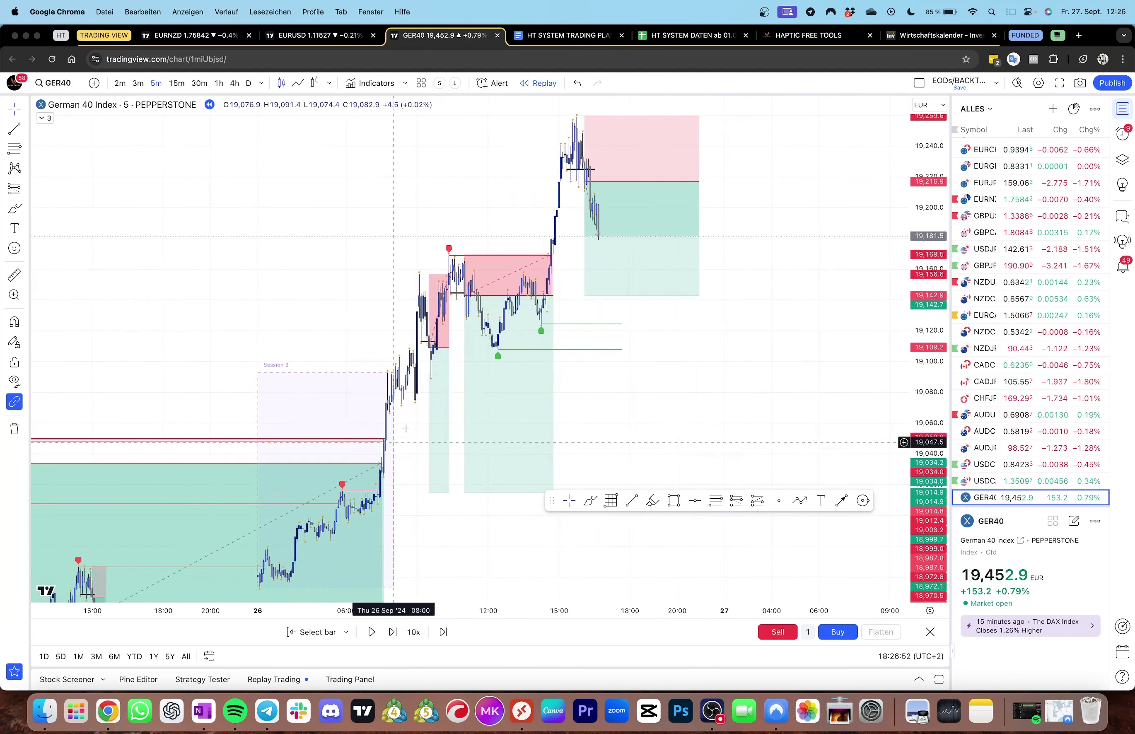
drag(466, 196, 437, 59)
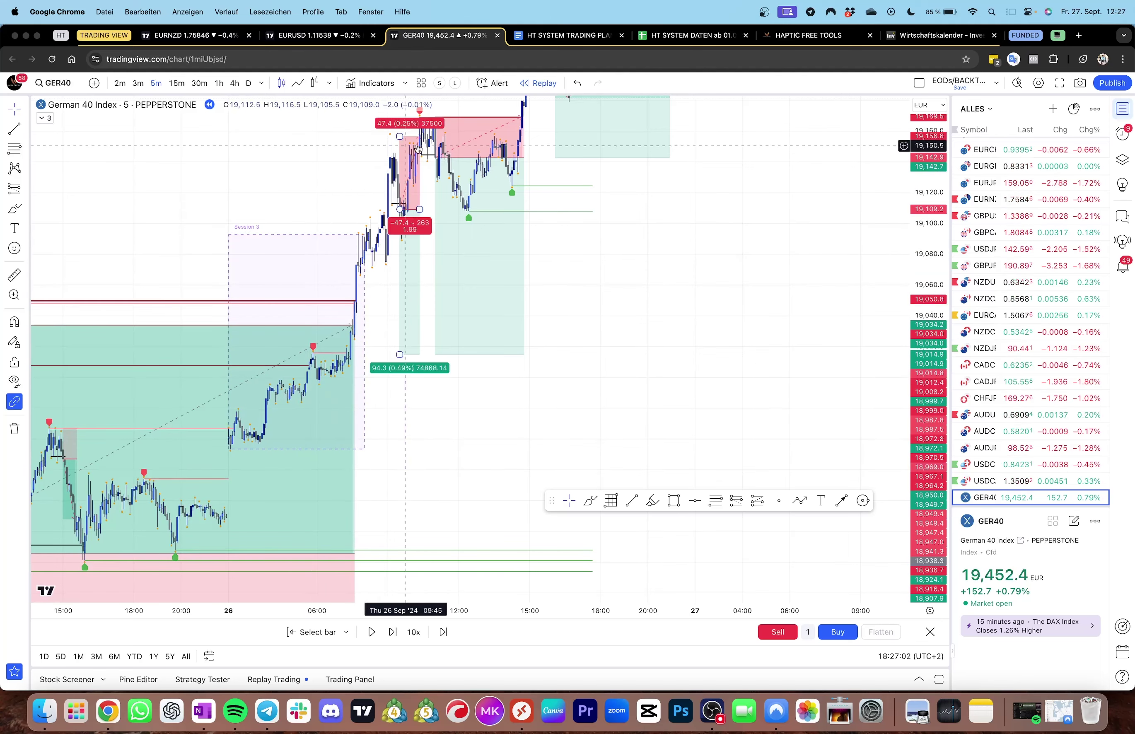
click(410, 276)
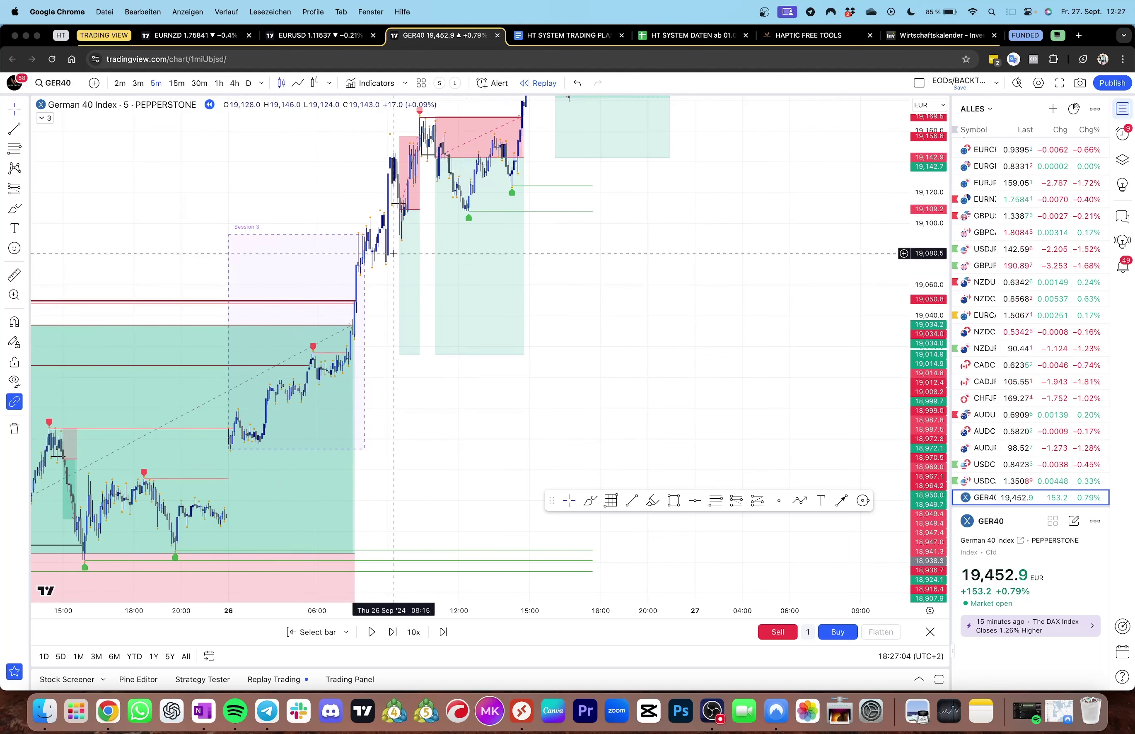
drag(596, 319, 570, 390)
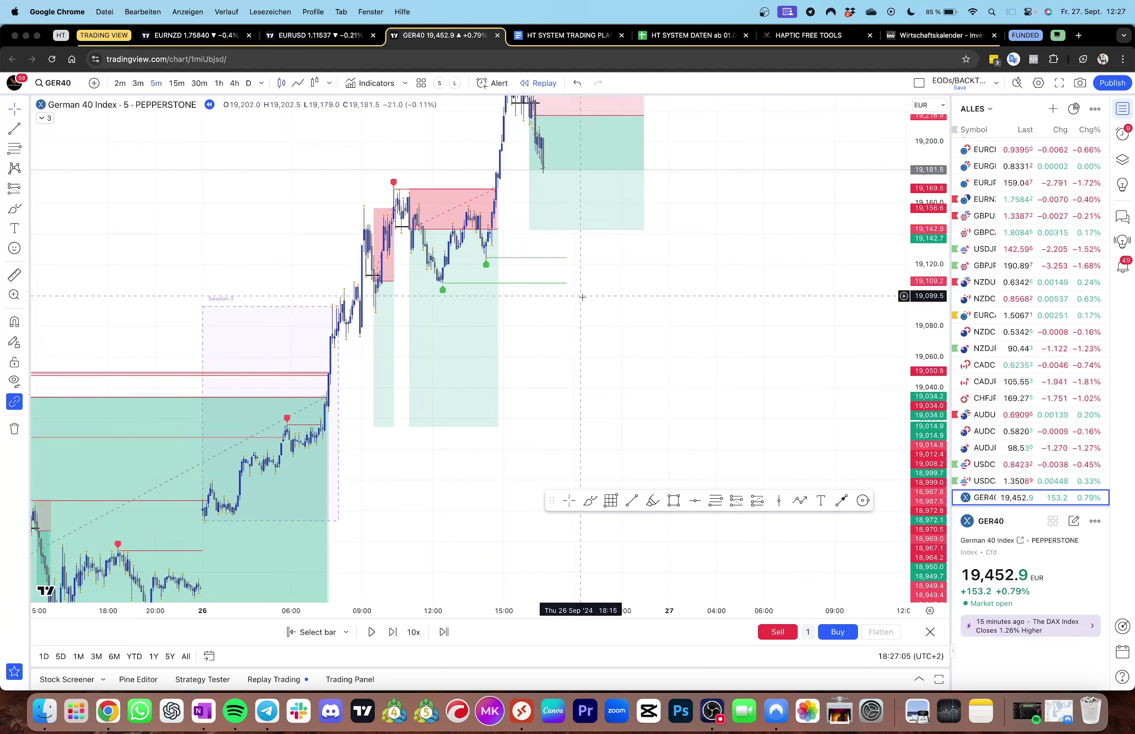
drag(583, 320, 568, 409)
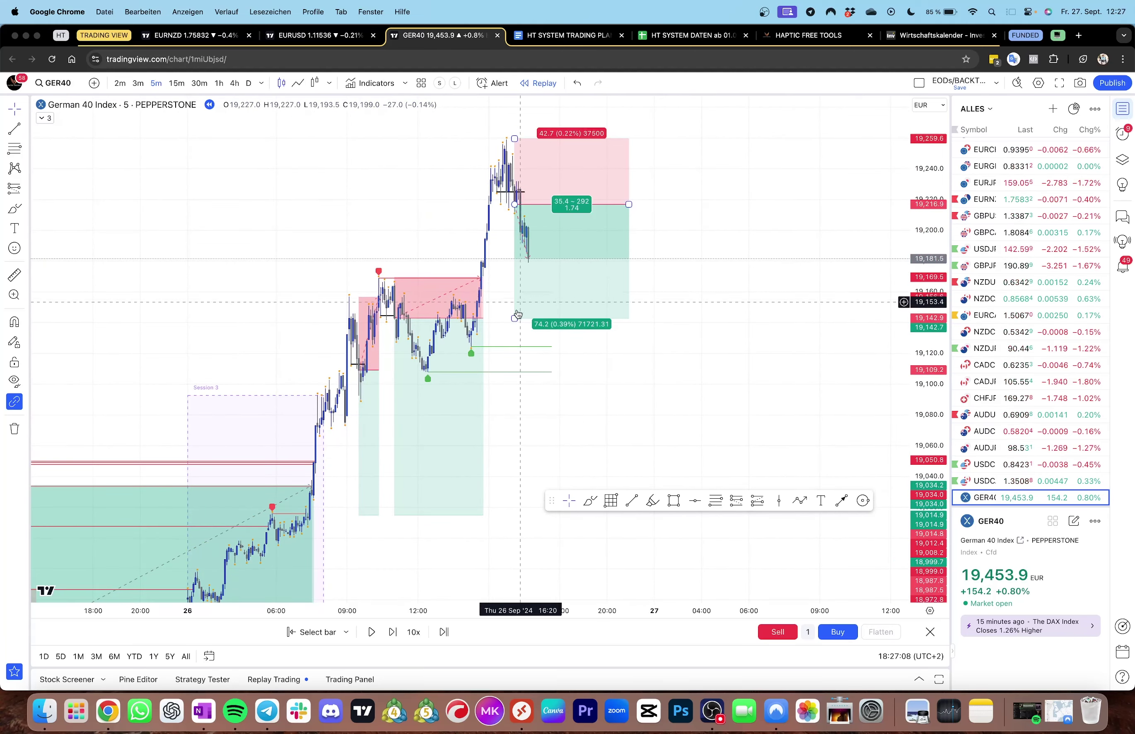
drag(514, 318, 519, 348)
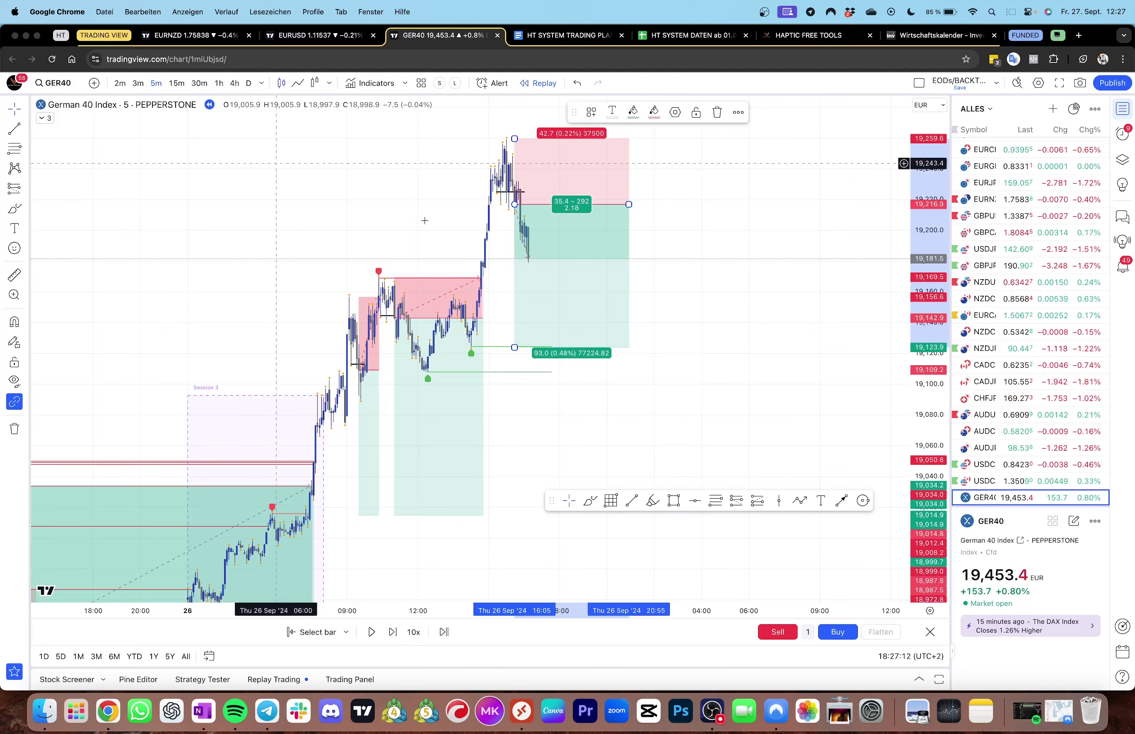
On the 1-hour chart, set the 16:05 short position's target to 19,156.2, and return to the 5-minute chart
text(1h)
key(Return)
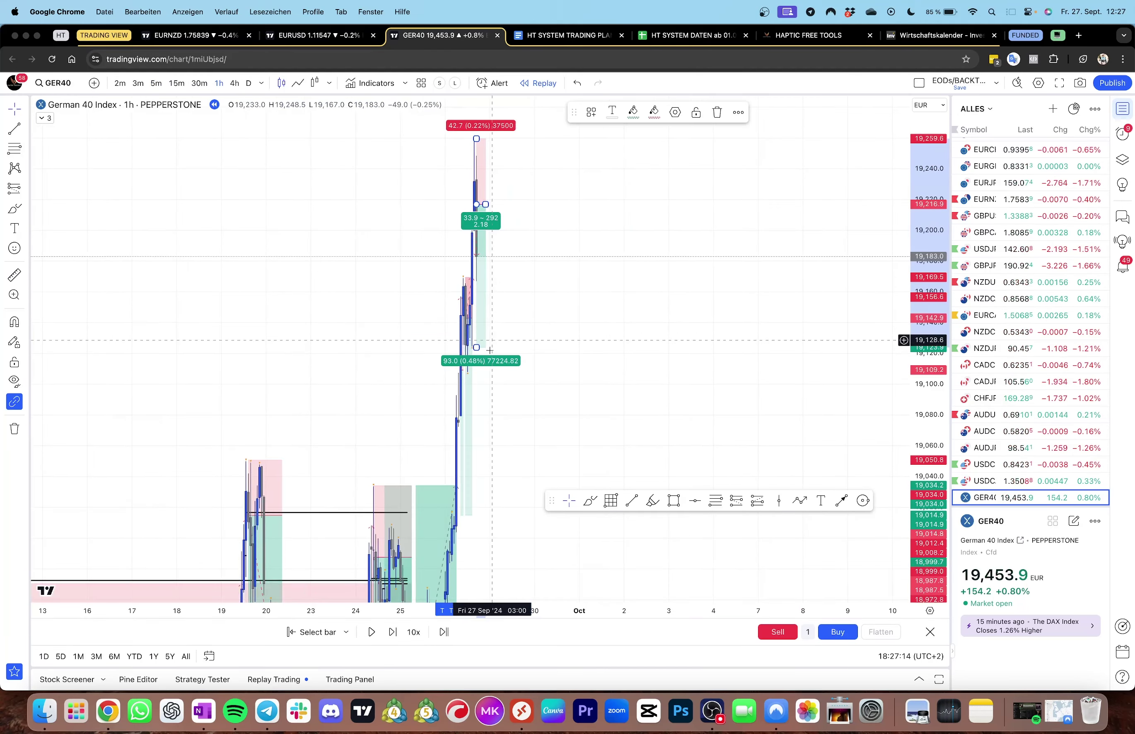
drag(483, 350, 483, 298)
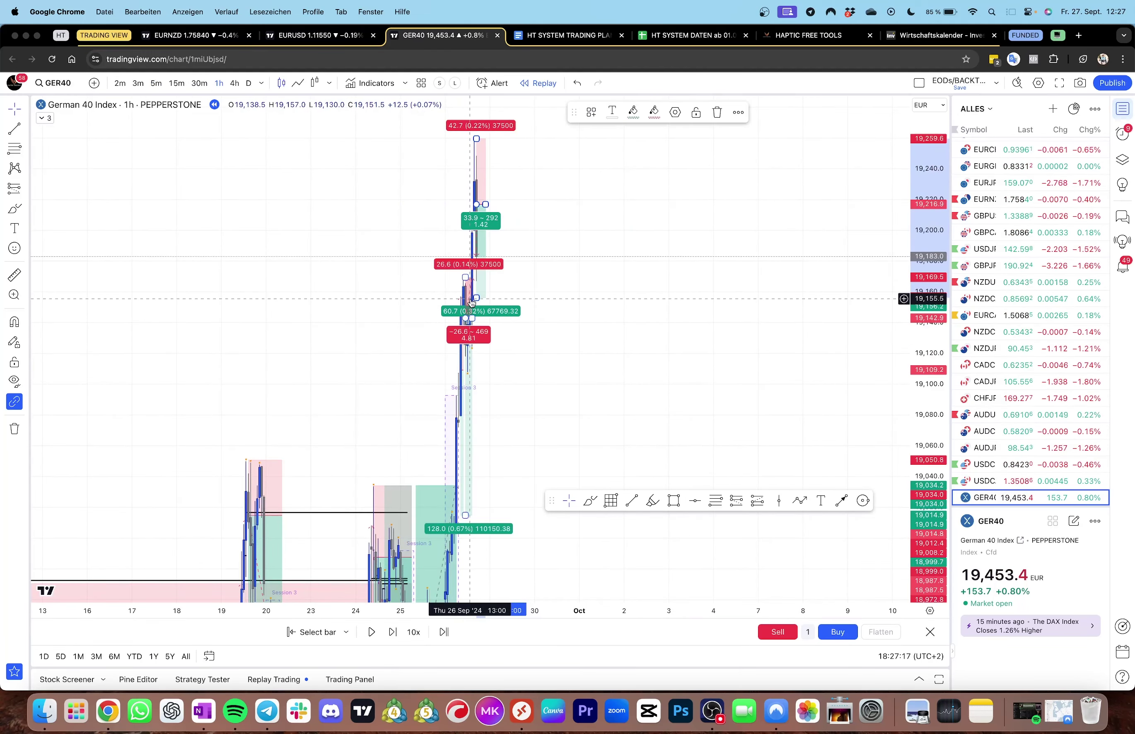
click(160, 88)
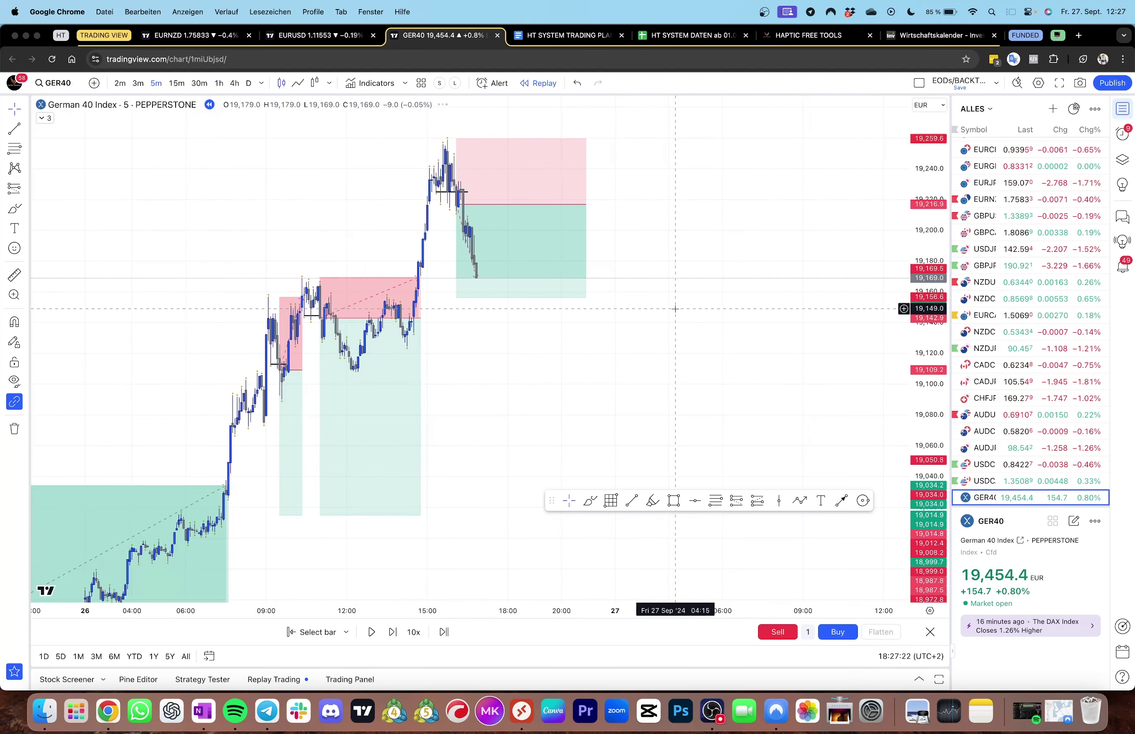
Advance the replay to about 17:45 on 26 September to play out the 16:05 short position
key(shift+Right)
key(shift+Right)
key(shift+Right)
key(shift+Right)
key(shift+Right)
key(shift+Right)
key(shift+Right)
key(shift+Right)
key(shift+Right)
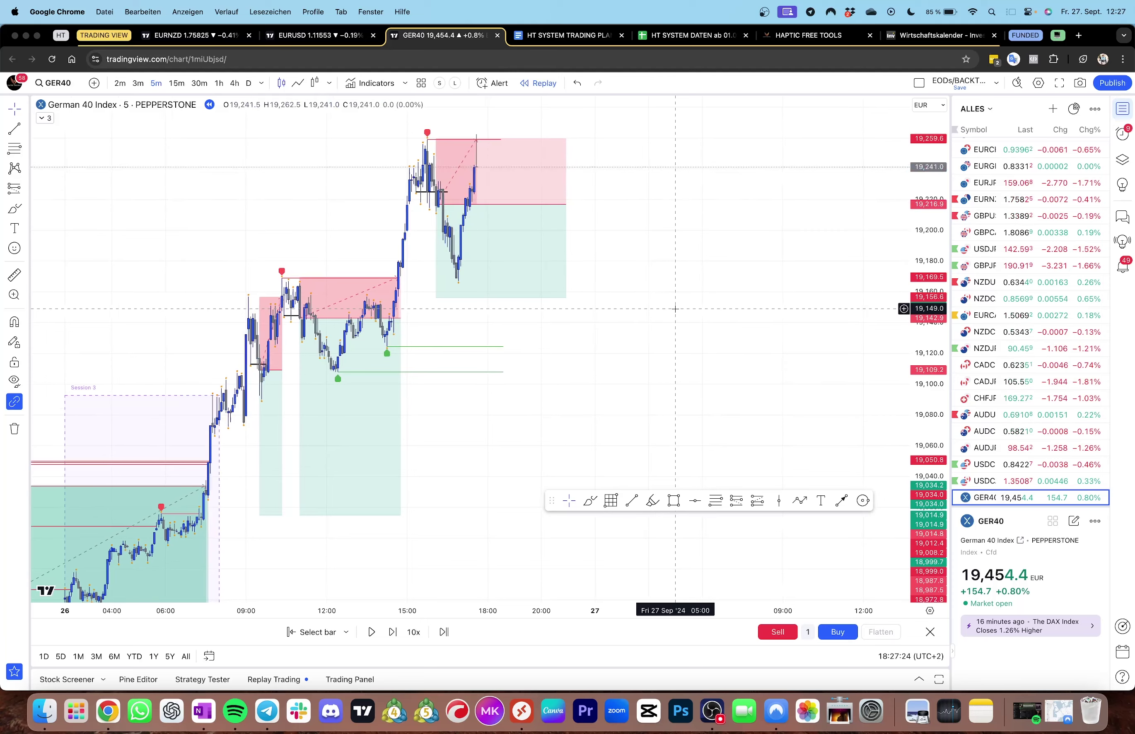
drag(675, 308, 693, 372)
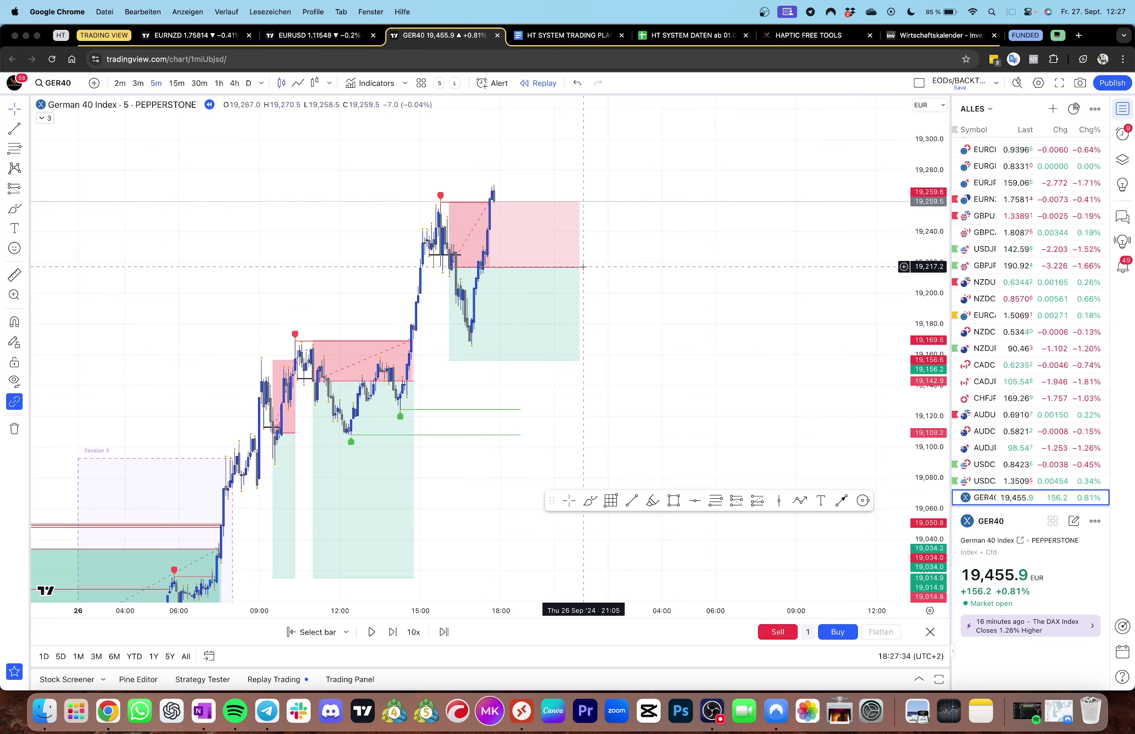
Shorten the 16:05 short position to end at its stop-out at about 17:40, and advance the replay to about 18:55 on 26 September
mouse_move(583, 267)
mouse_down()
mouse_move(494, 263)
mouse_move(561, 271)
mouse_up()
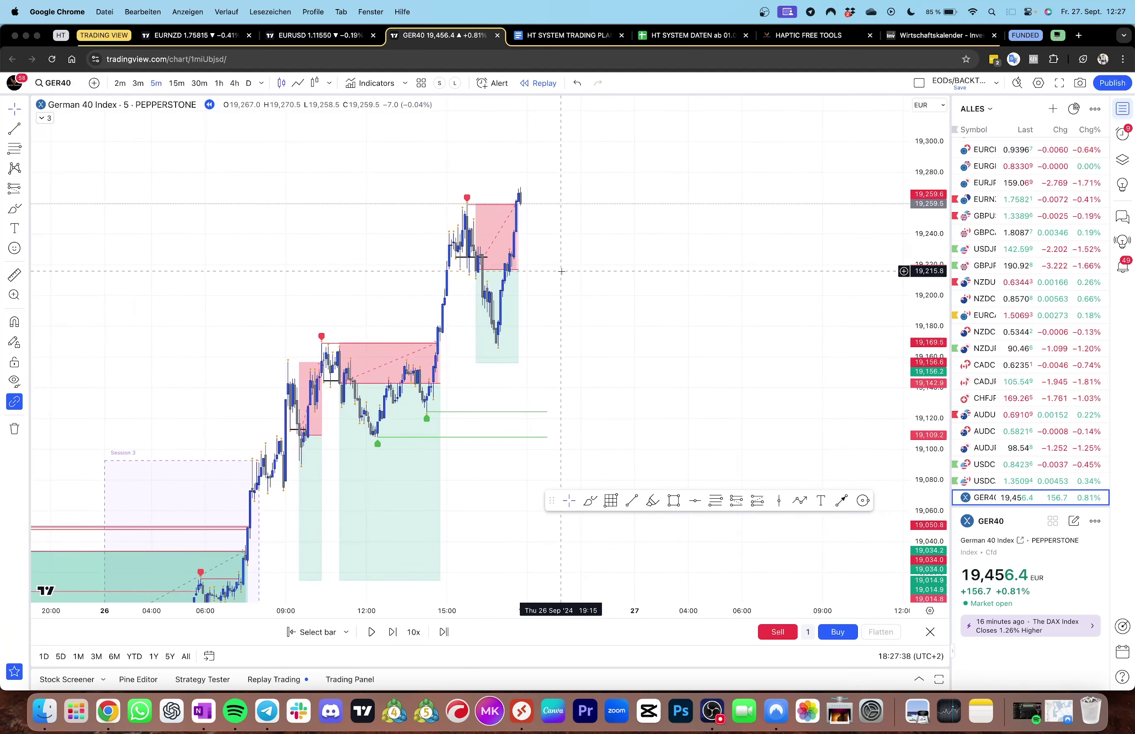
key(shift+Right)
key(shift+Right)
key(shift+Right)
key(shift+Right)
key(shift+Right)
key(shift+Right)
key(shift+Right)
key(shift+Right)
key(shift+Right)
key(shift+Right)
key(shift+Right)
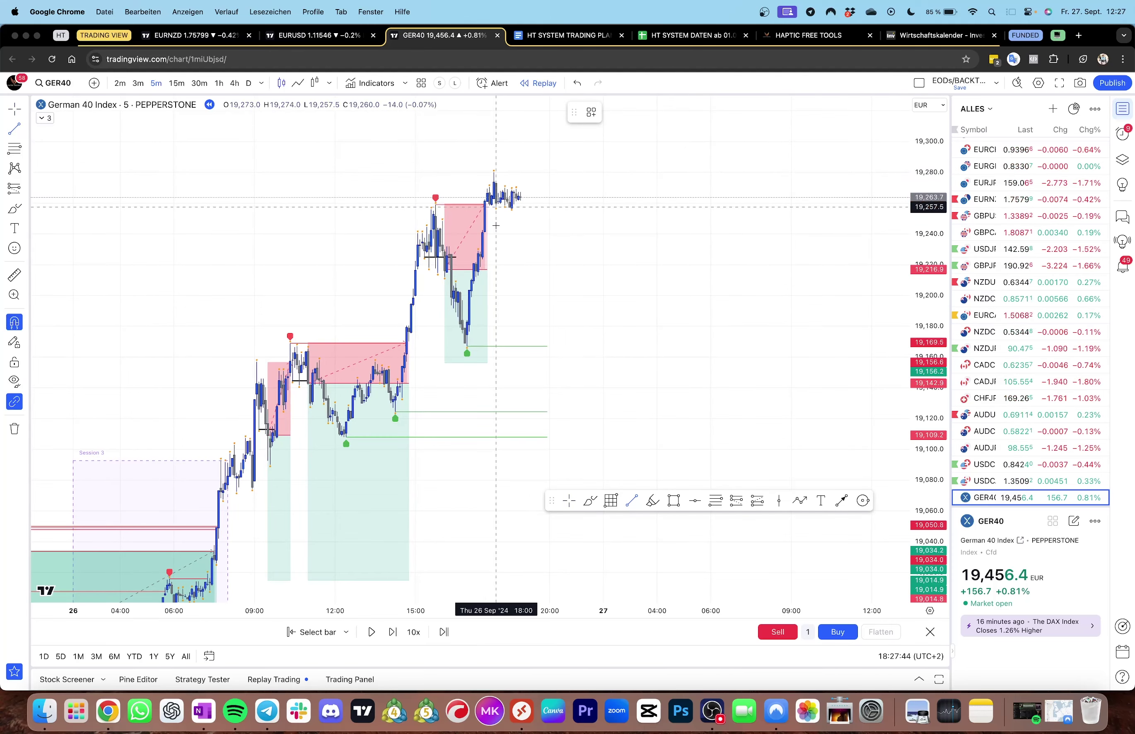
Mark the consolidation low at about 19,257.5, and place a 19:10 short position with entry 19,256.3, stop 19,279.7 and target 19,181.2
click(583, 207)
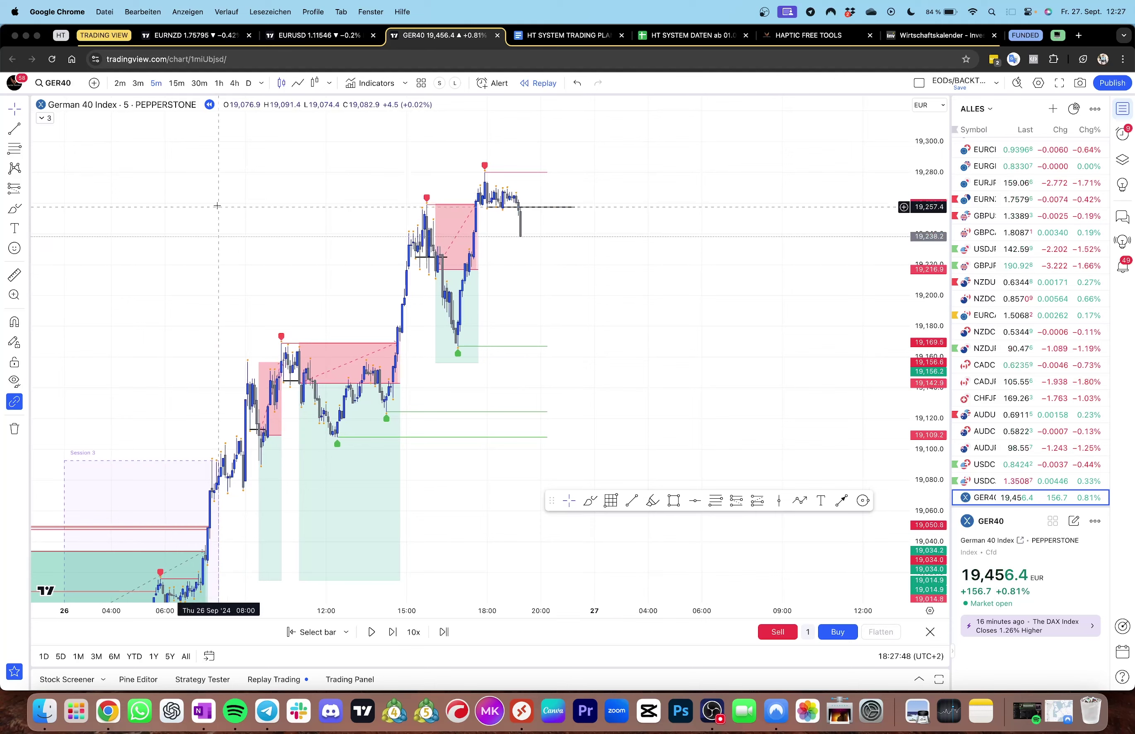
click(15, 190)
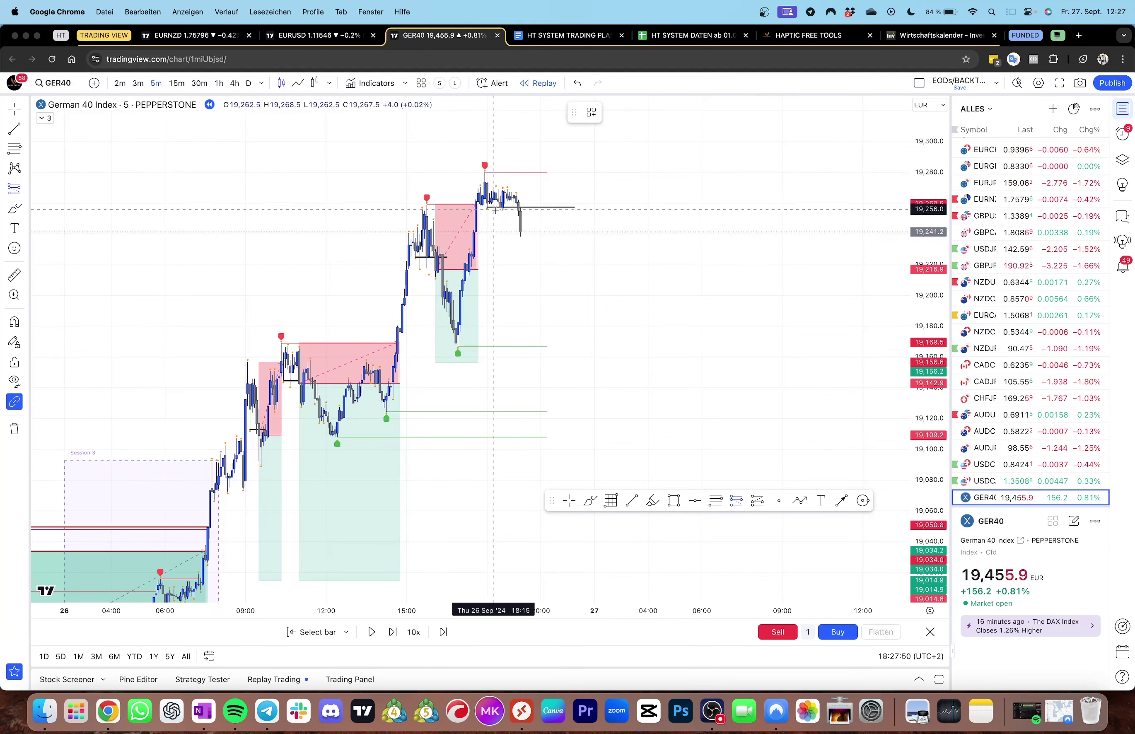
click(518, 209)
drag(502, 165, 508, 190)
drag(524, 120, 532, 198)
drag(388, 289, 363, 214)
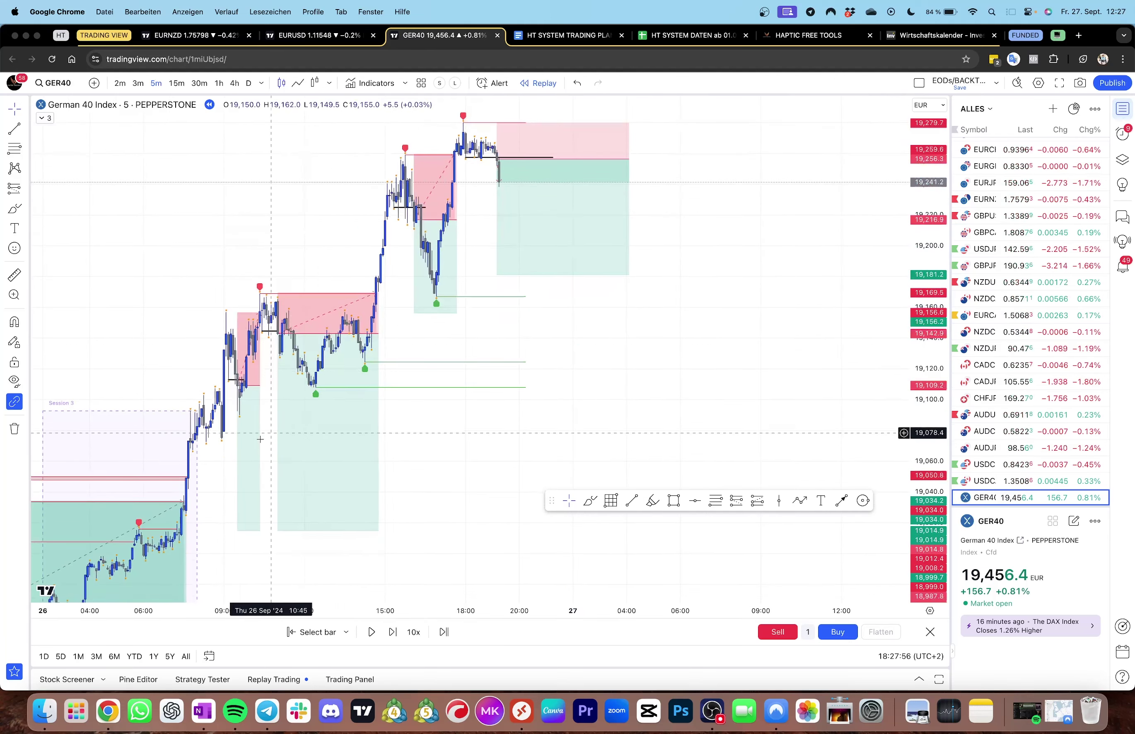
drag(933, 244, 933, 309)
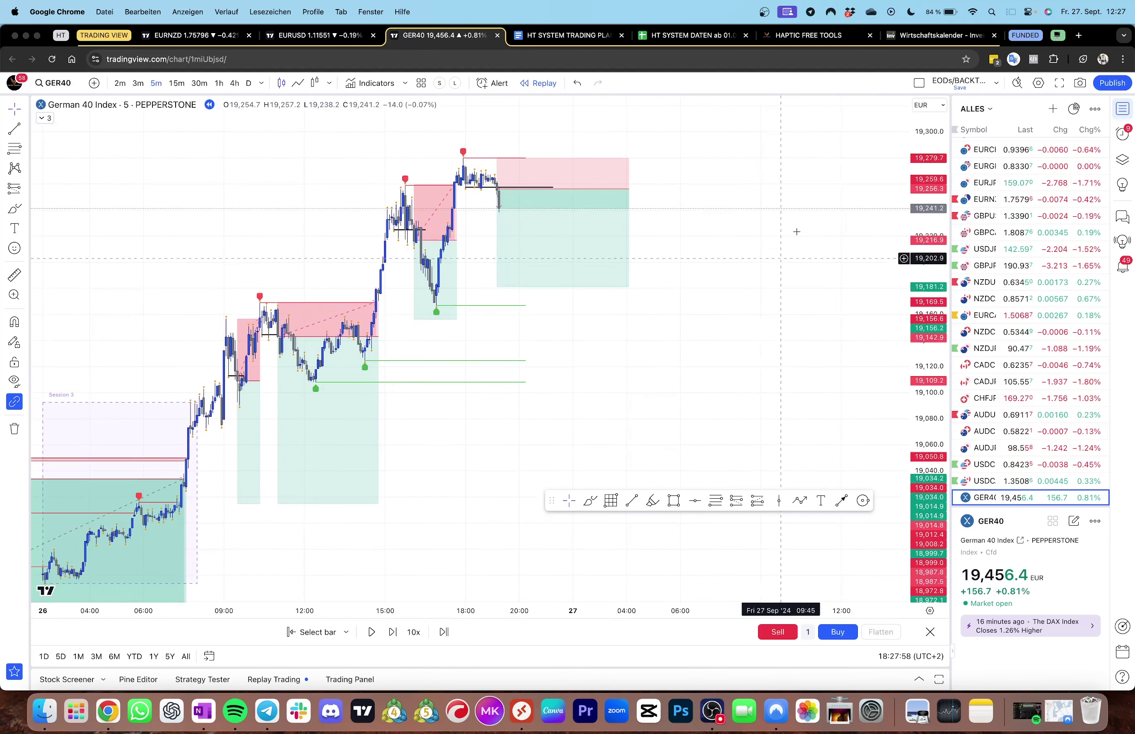
scroll(763, 305, down, 1)
drag(691, 362, 702, 332)
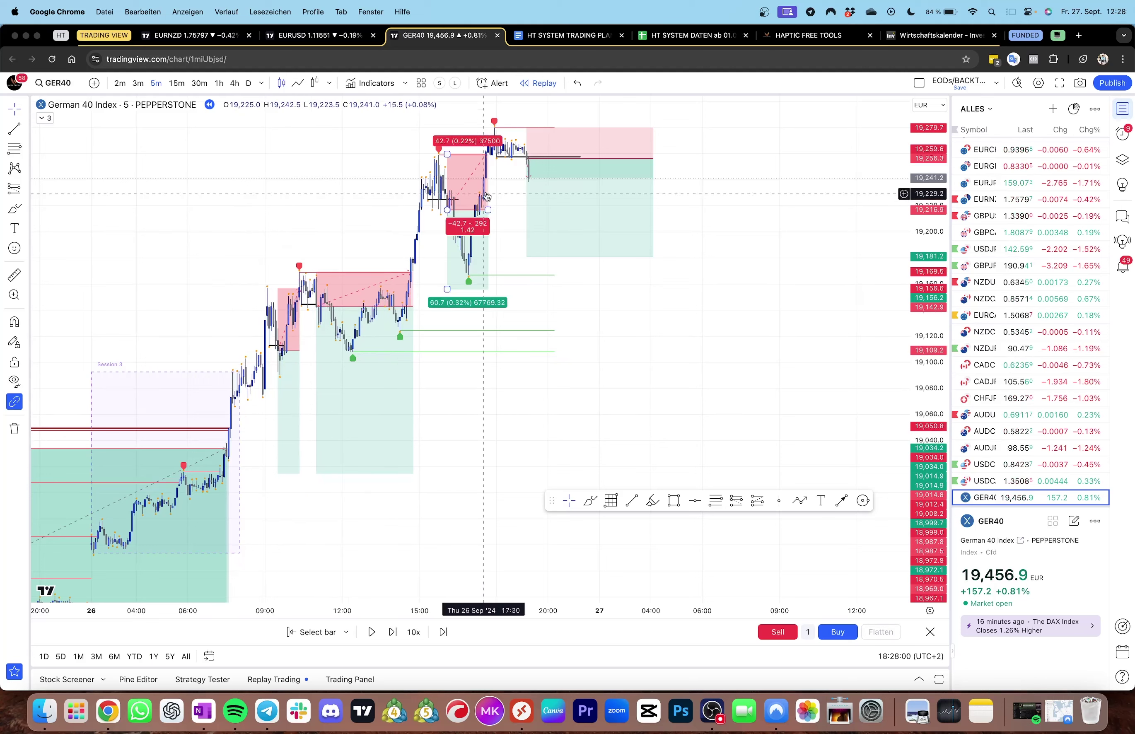
On the 1-hour chart, lower the 19:10 short position's target to 19,165.6, and return to the 5-minute chart
click(557, 218)
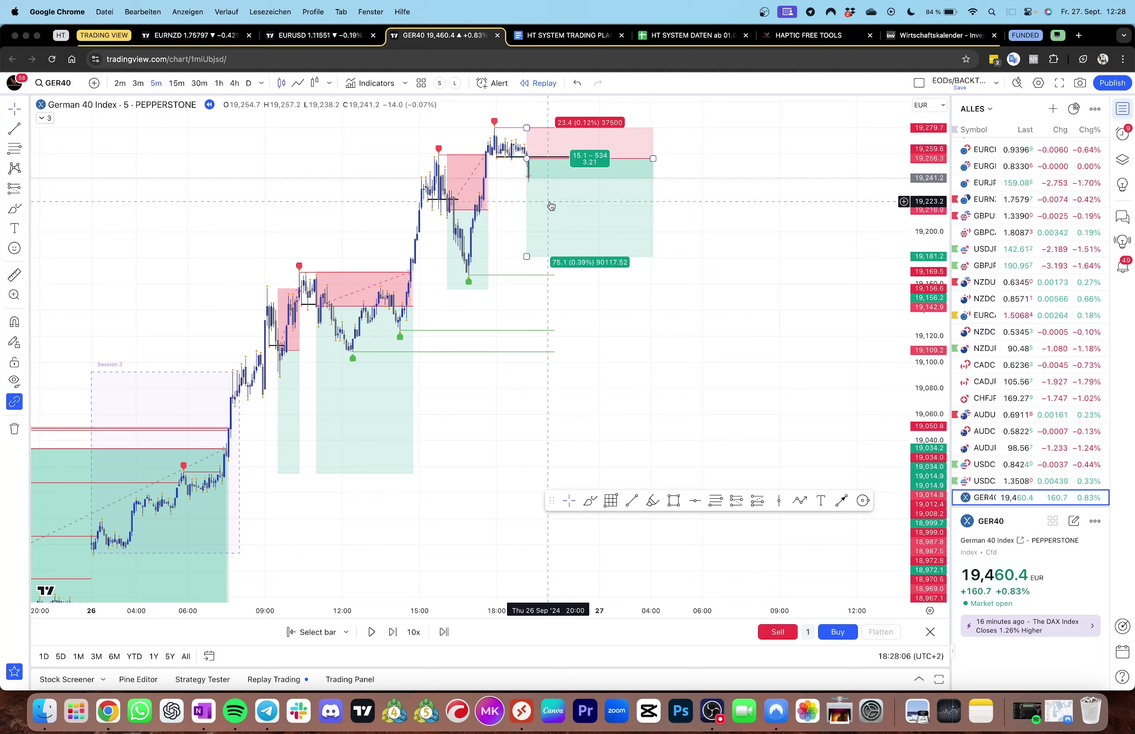
click(511, 214)
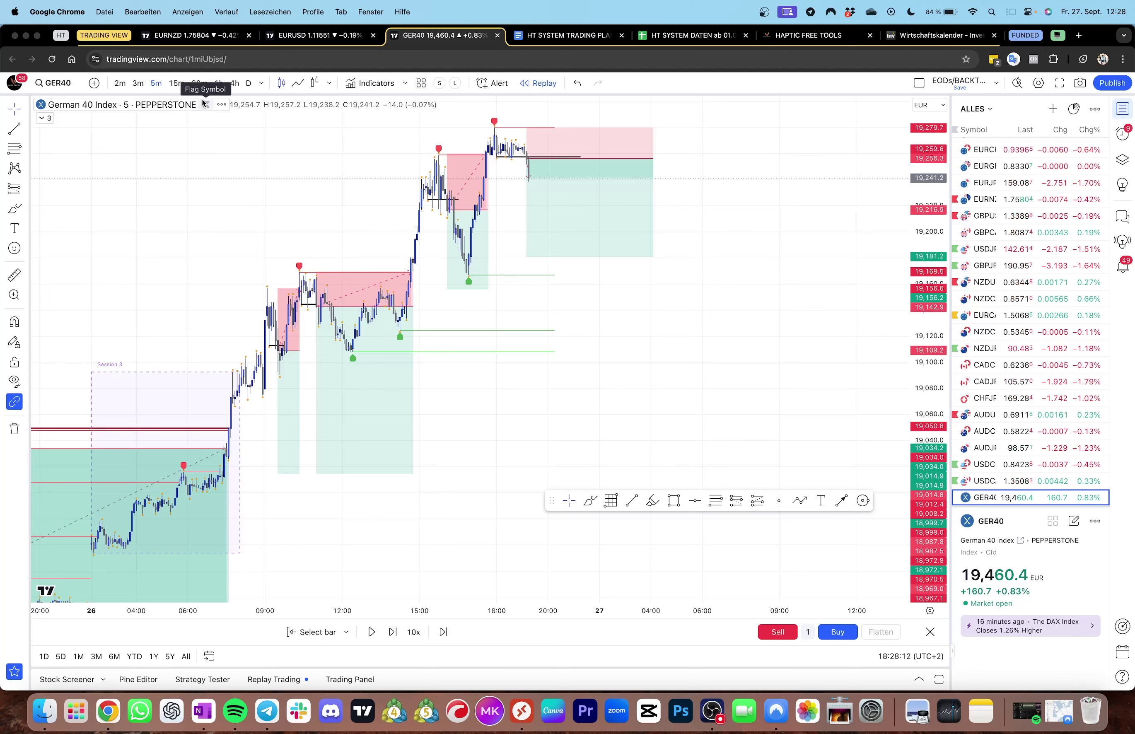
click(215, 88)
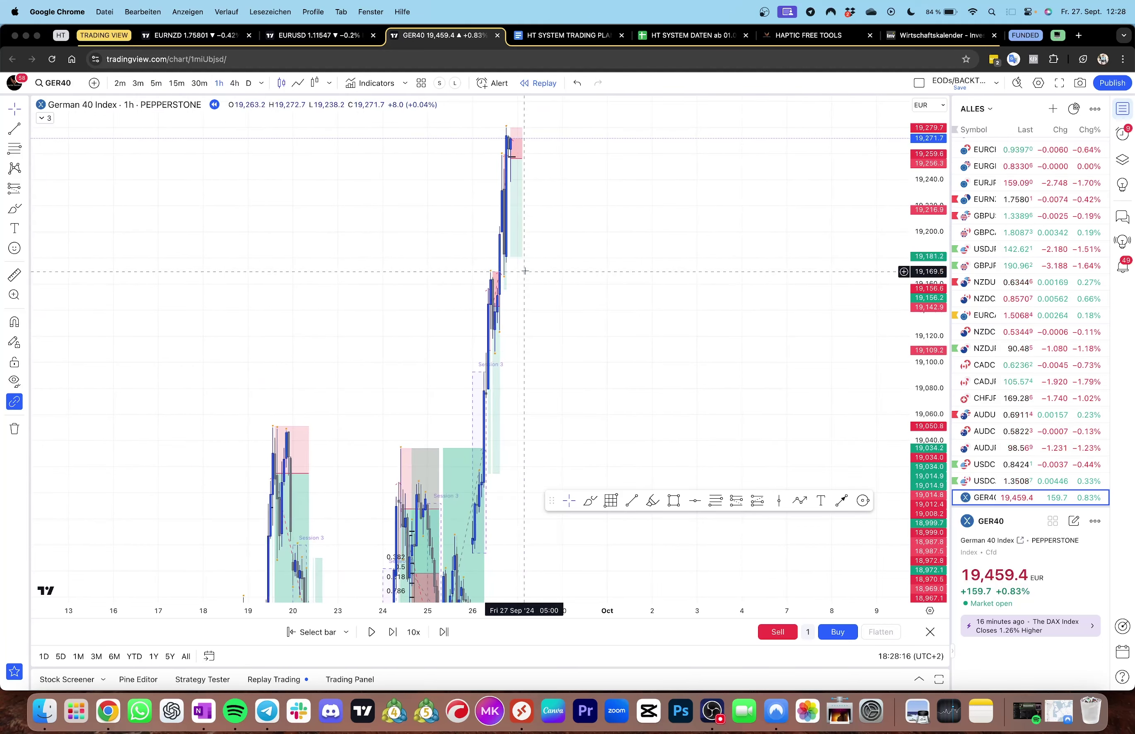
click(156, 83)
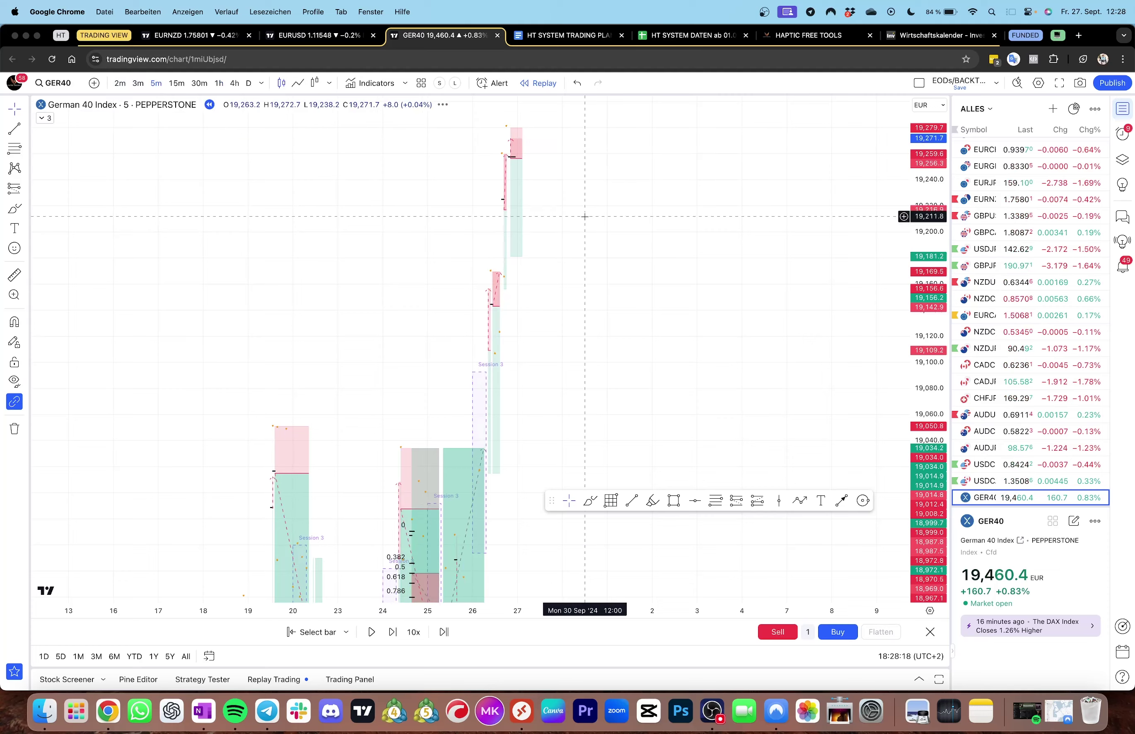
mouse_move(508, 258)
mouse_down()
mouse_move(508, 224)
mouse_move(508, 303)
mouse_move(508, 276)
mouse_up()
scroll(560, 360, down, 2)
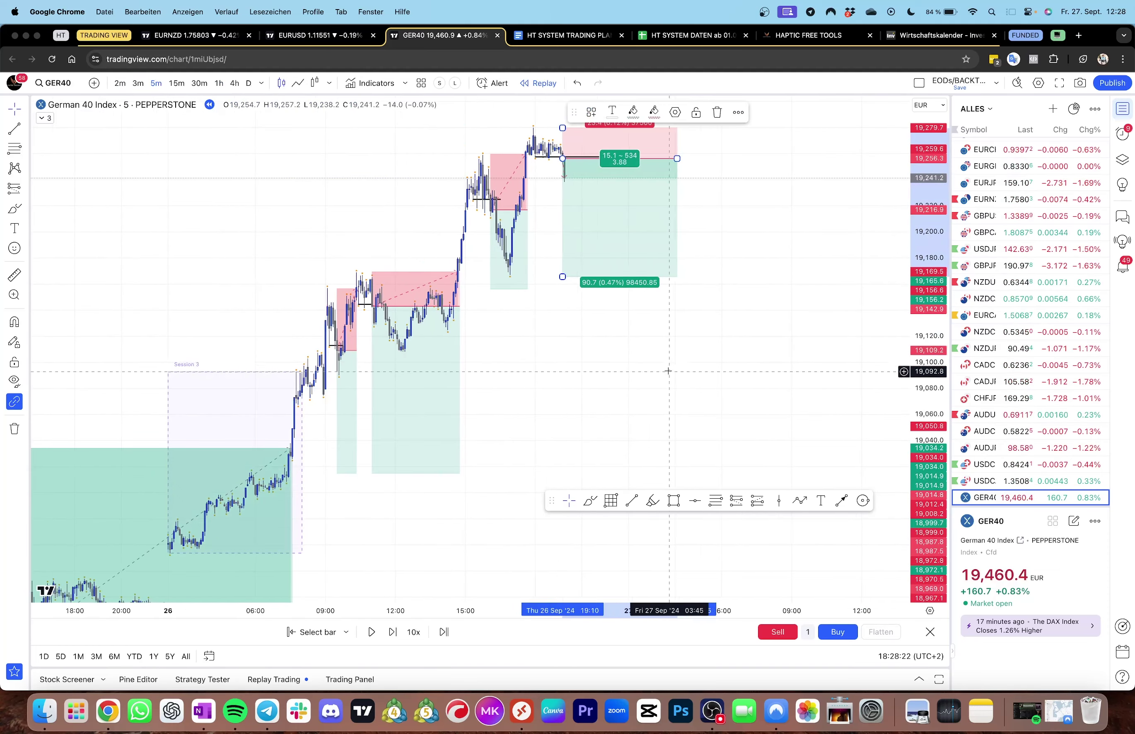
mouse_move(665, 357)
mouse_down()
mouse_move(652, 333)
mouse_move(651, 350)
mouse_up()
drag(565, 303, 575, 367)
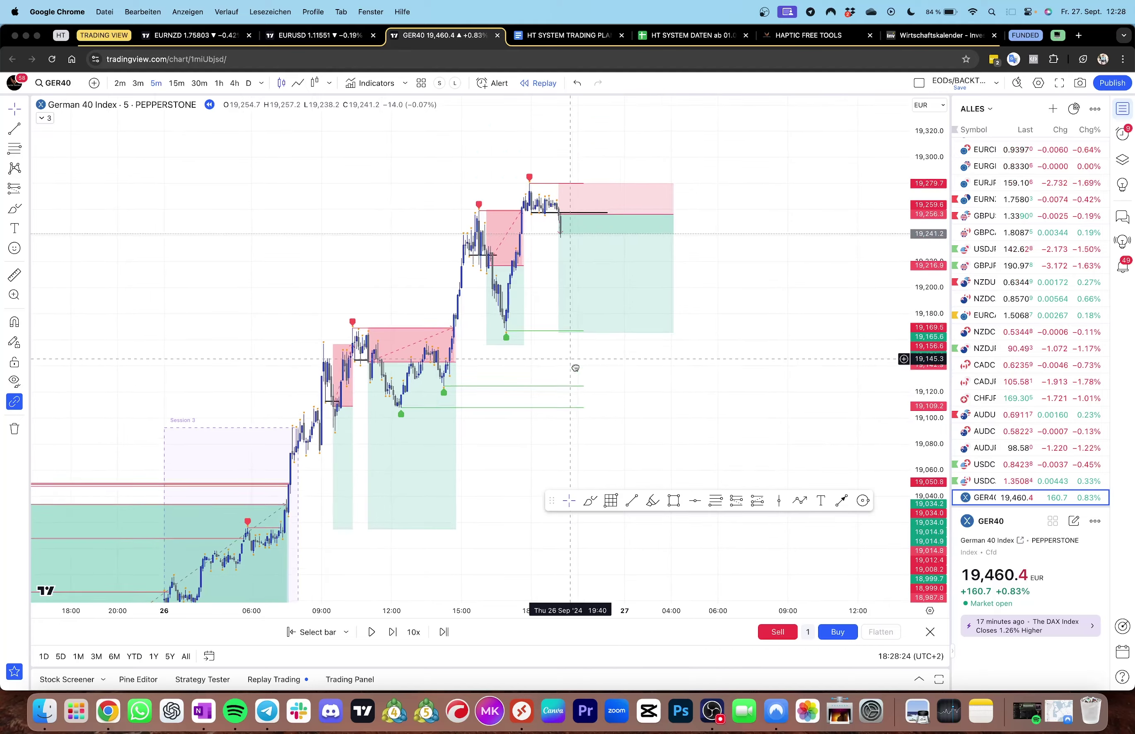
Advance the replay to about 21:00 on 26 September and shorten the 19:10 short position to end at its stop-out
key(shift+Right)
key(shift+Right)
key(shift+Right)
key(shift+Right)
key(shift+Right)
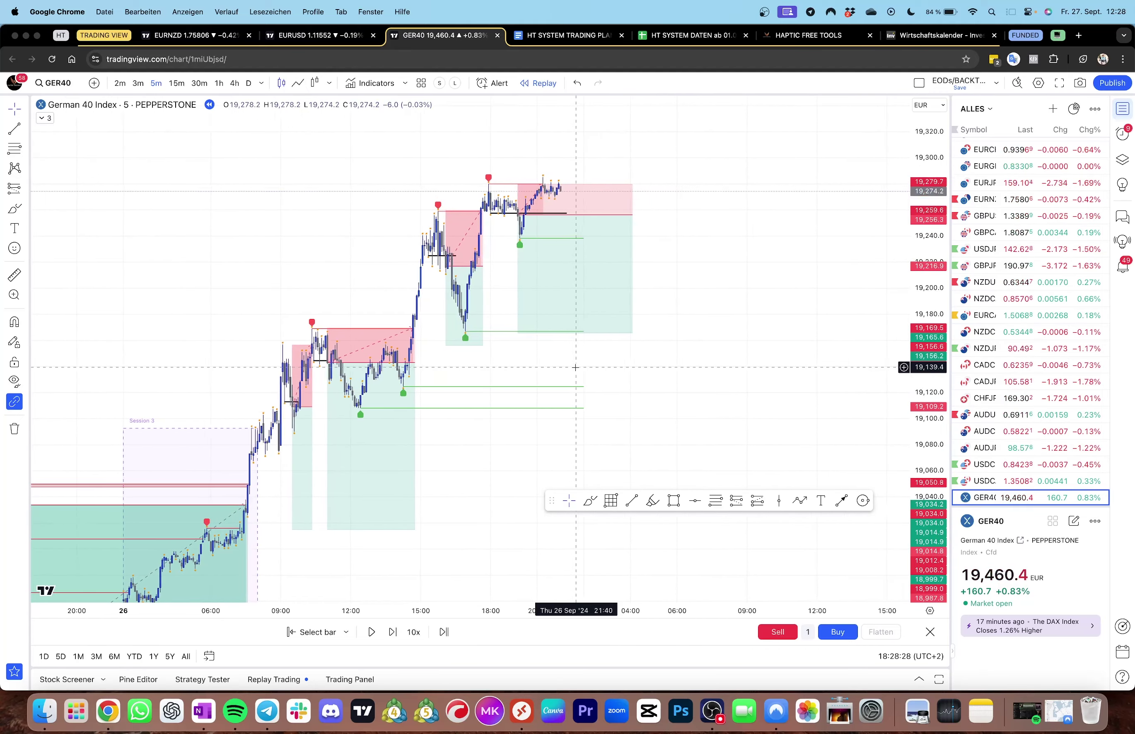
click(616, 216)
drag(617, 214, 523, 215)
click(566, 246)
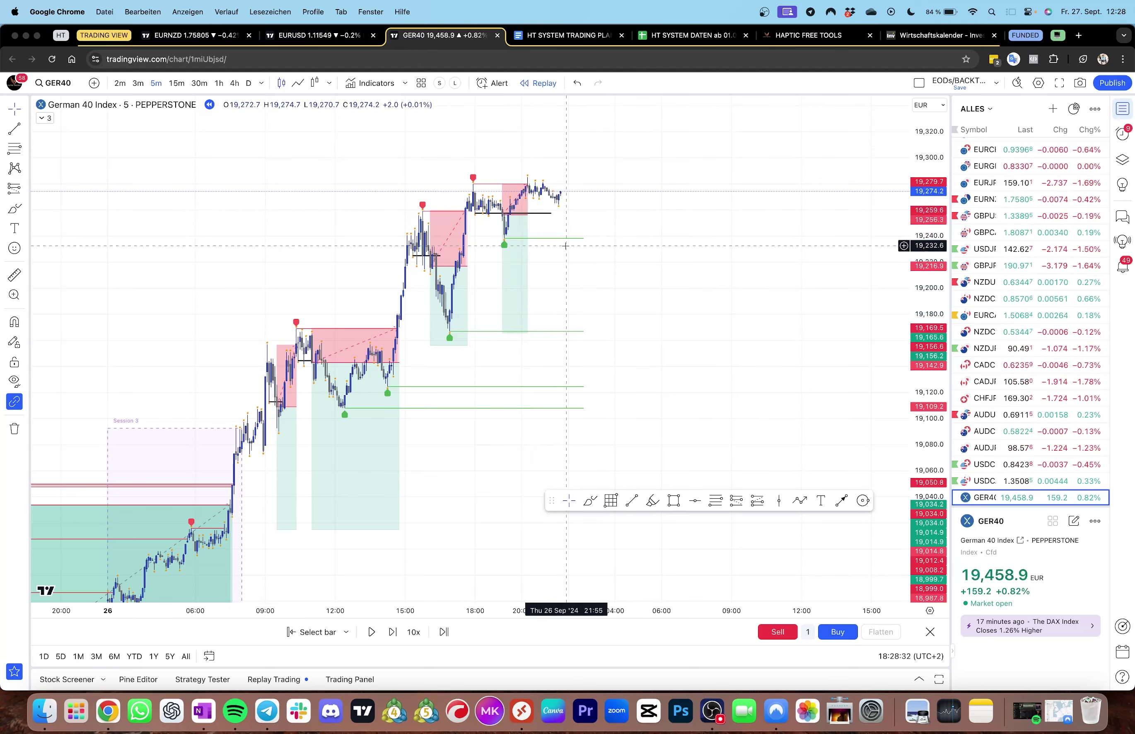
Advance the replay through the overnight session to 09:10 on 27 September
key(shift+Right)
key(shift+Right)
key(shift+Right)
key(shift+Right)
key(shift+Right)
key(shift+Right)
key(shift+Right)
key(shift+Right)
key(shift+Right)
key(shift+Right)
key(shift+Right)
key(shift+Right)
key(shift+Right)
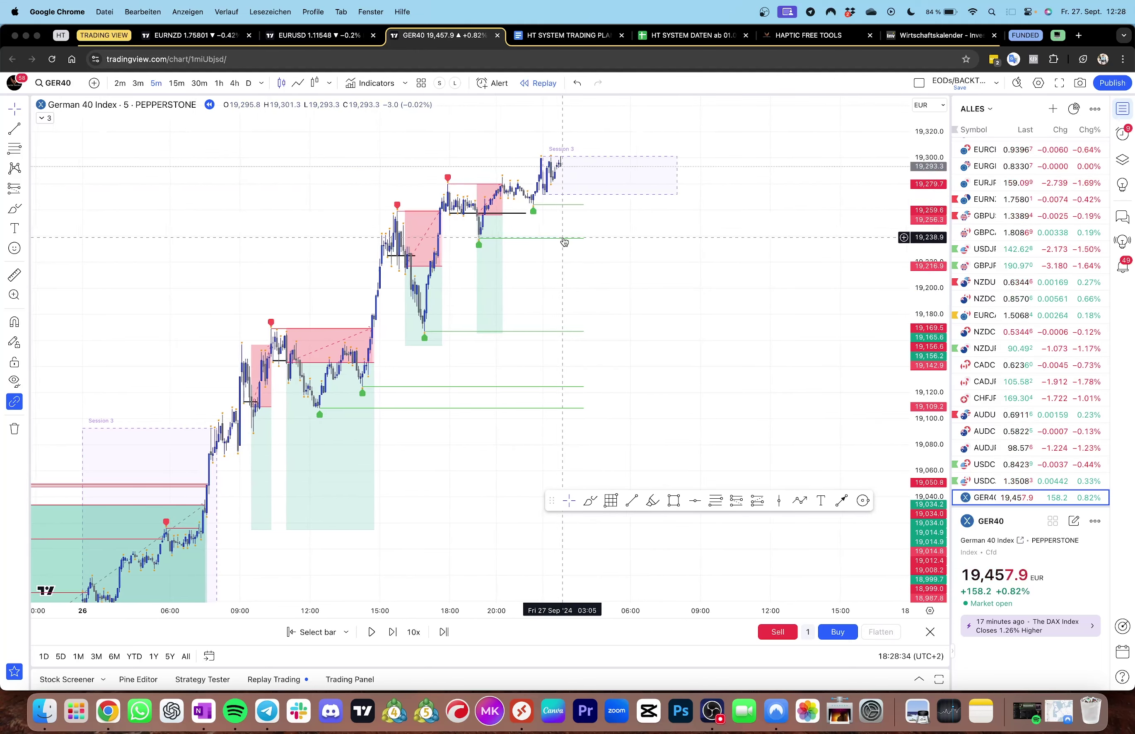
key(shift+Right)
key(shift+Right)
key(shift+Right)
key(shift+Right)
key(shift+Right)
key(shift+Right)
key(shift+Right)
key(shift+Right)
key(shift+Right)
key(shift+Right)
key(shift+Right)
key(shift+Right)
key(shift+Right)
key(shift+Right)
key(shift+Right)
key(shift+Right)
key(shift+Right)
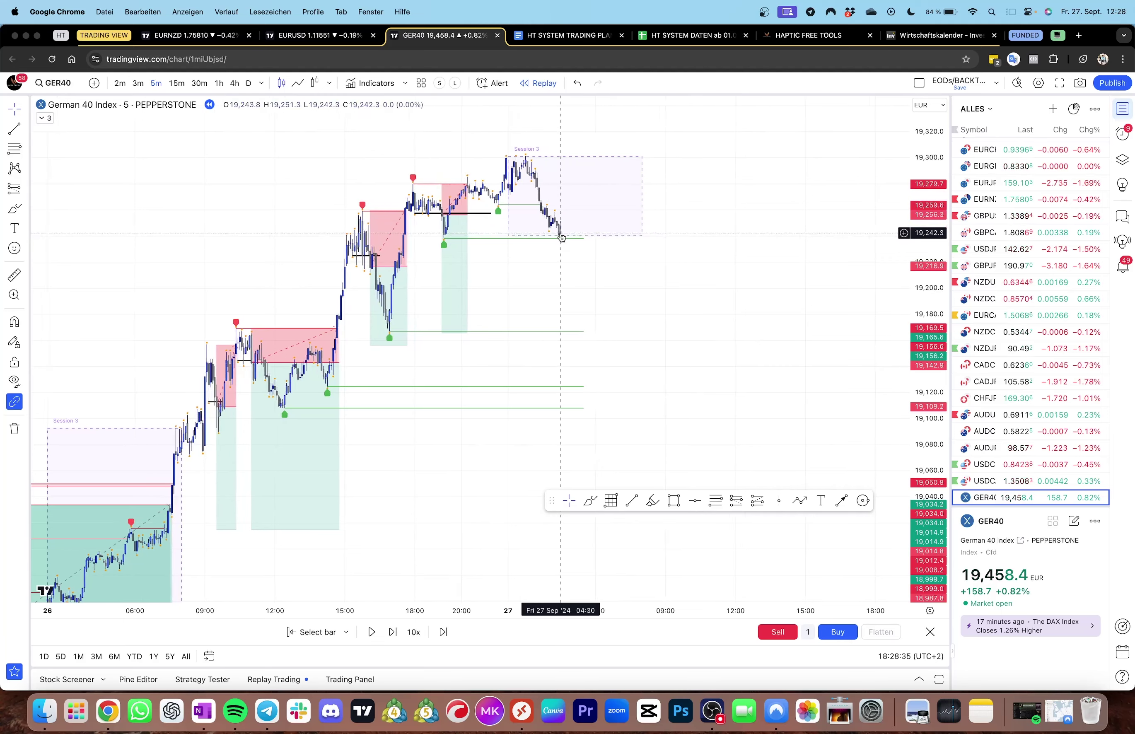
key(shift+Right)
key(shift+Right)
key(shift+Right)
key(shift+Right)
key(shift+Right)
key(shift+Right)
key(shift+Right)
key(shift+Right)
key(shift+Right)
key(shift+Right)
key(shift+Right)
key(shift+Right)
key(shift+Right)
key(shift+Right)
key(shift+Right)
key(shift+Right)
key(shift+Right)
key(shift+Right)
key(shift+Right)
key(shift+Right)
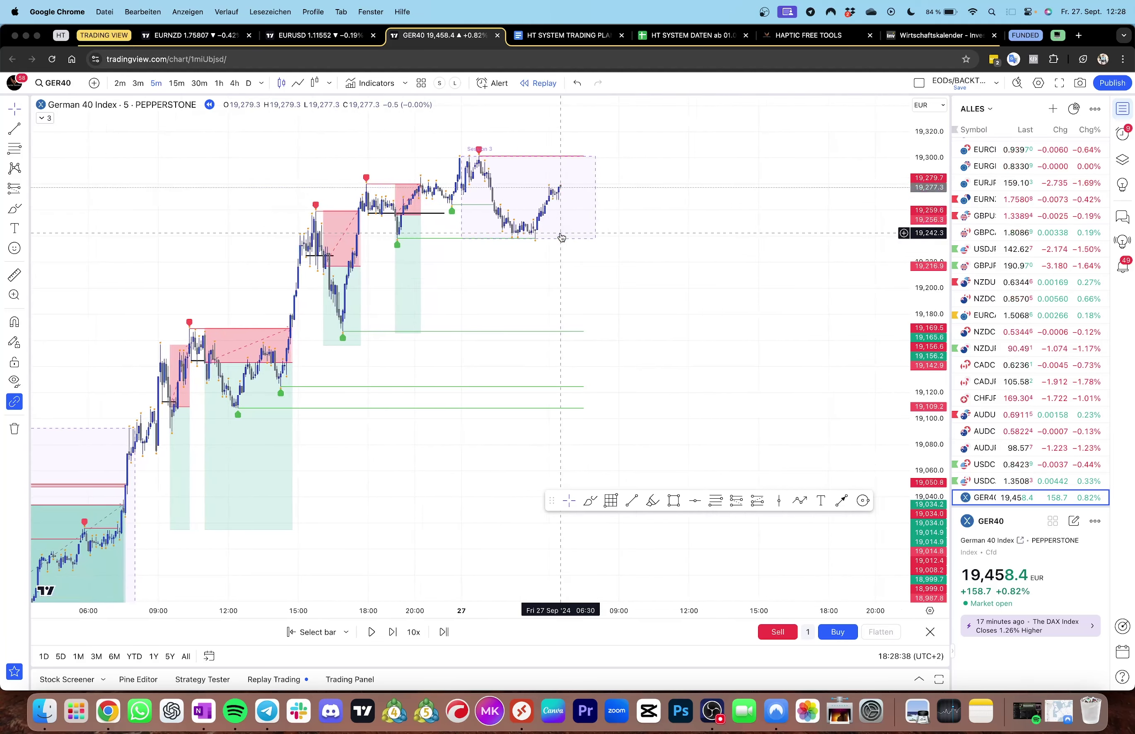
key(shift+Right)
key(shift+Right)
key(shift+Right)
key(shift+Right)
key(shift+Right)
key(shift+Right)
key(shift+Right)
key(shift+Right)
key(shift+Right)
key(shift+Right)
key(shift+Right)
key(shift+Right)
key(shift+Right)
key(shift+Right)
key(shift+Right)
key(shift+Right)
key(shift+Right)
key(shift+Right)
key(shift+Right)
key(shift+Right)
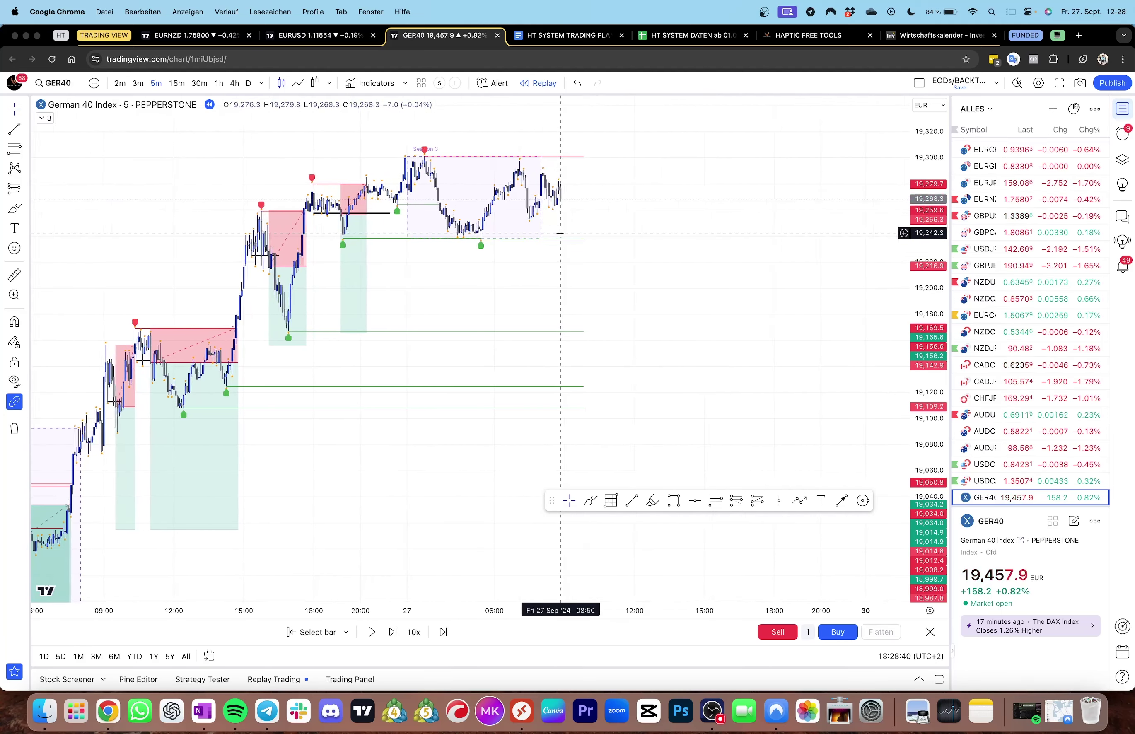
key(shift+Right)
key(shift+Right)
key(shift+Right)
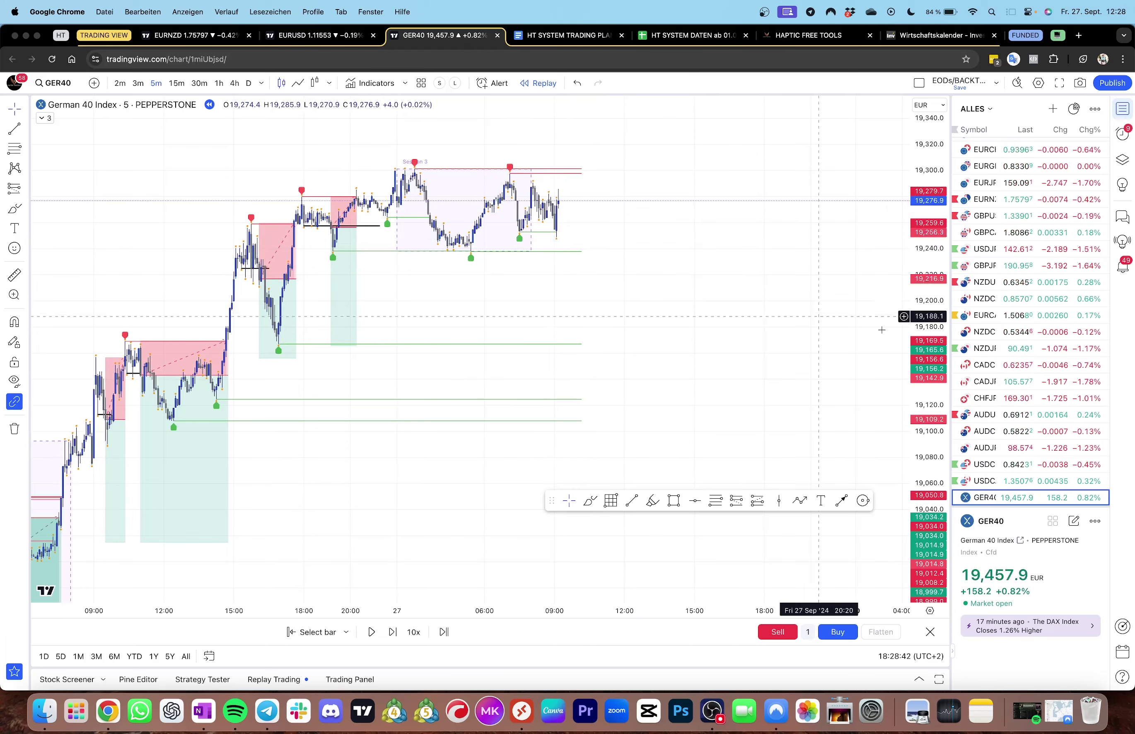
Advance the replay from 09:10 to about 10:45 on 27 September to check for a new short setup
drag(923, 350, 923, 219)
scroll(541, 259, up, 1)
drag(535, 268, 548, 358)
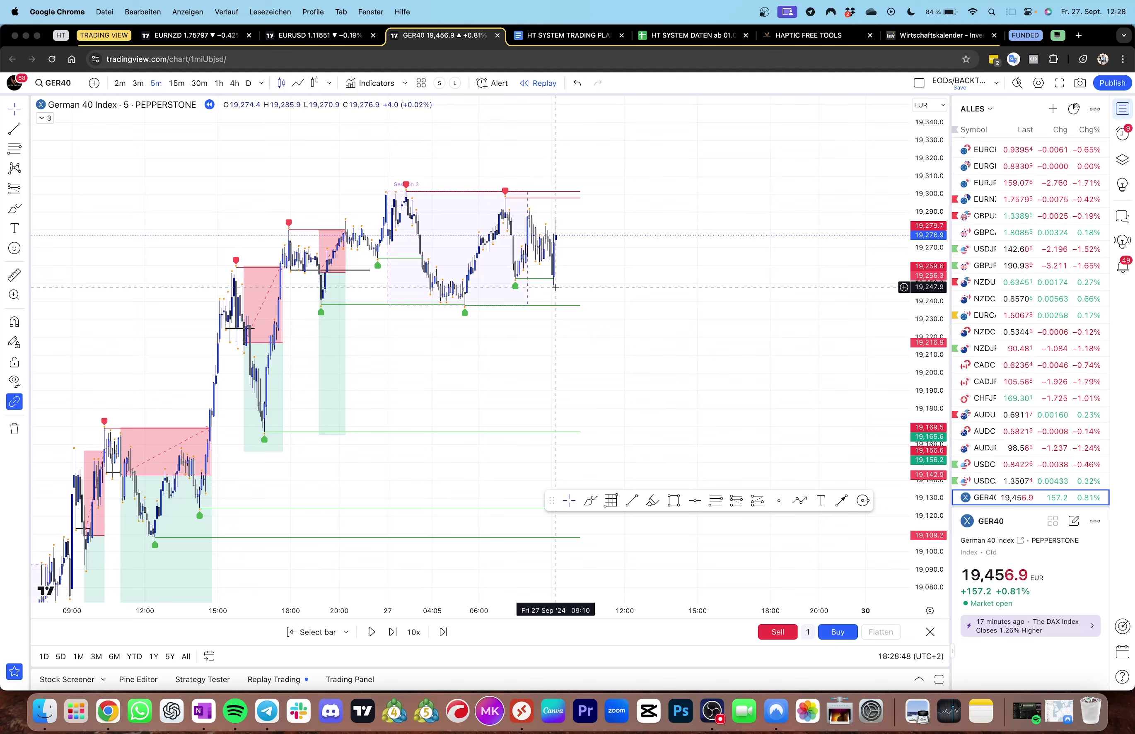
key(shift+Right)
key(shift+Right)
key(shift+Right)
key(shift+Right)
key(shift+Right)
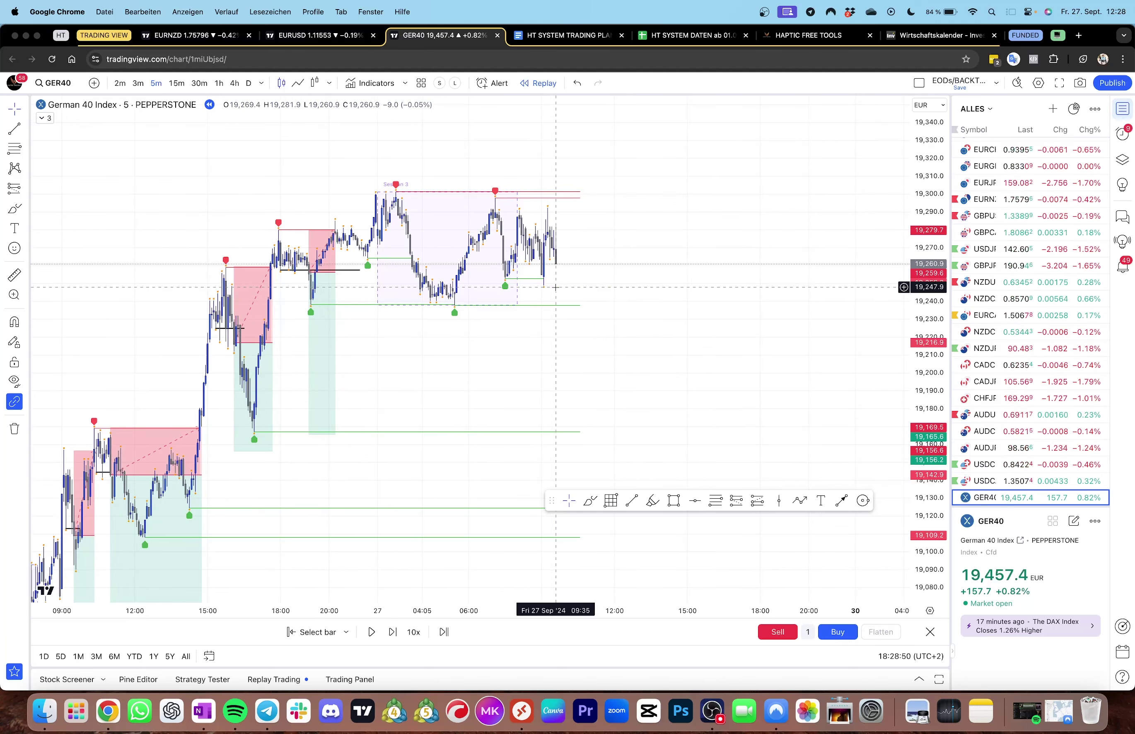
key(shift+Right)
key(shift+Right)
key(shift+Right)
key(shift+Right)
key(shift+Right)
key(shift+Right)
key(shift+Right)
key(shift+Right)
key(shift+Right)
key(shift+Right)
key(shift+Right)
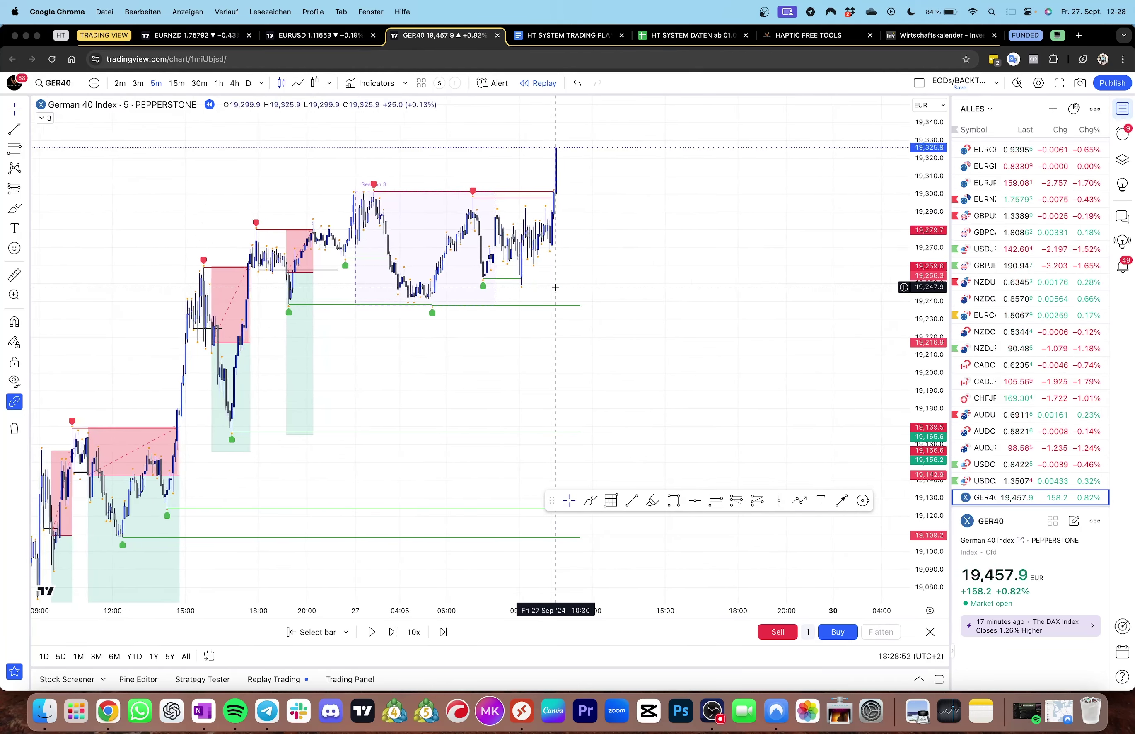
key(shift+Right)
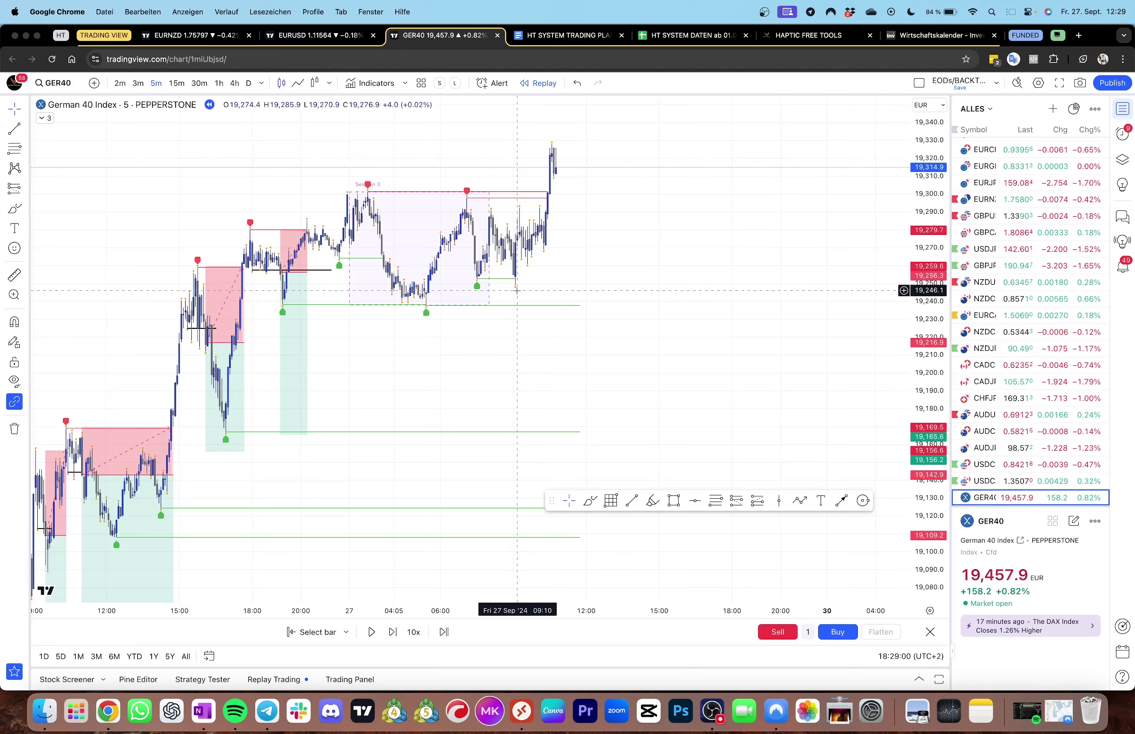
drag(574, 224, 573, 247)
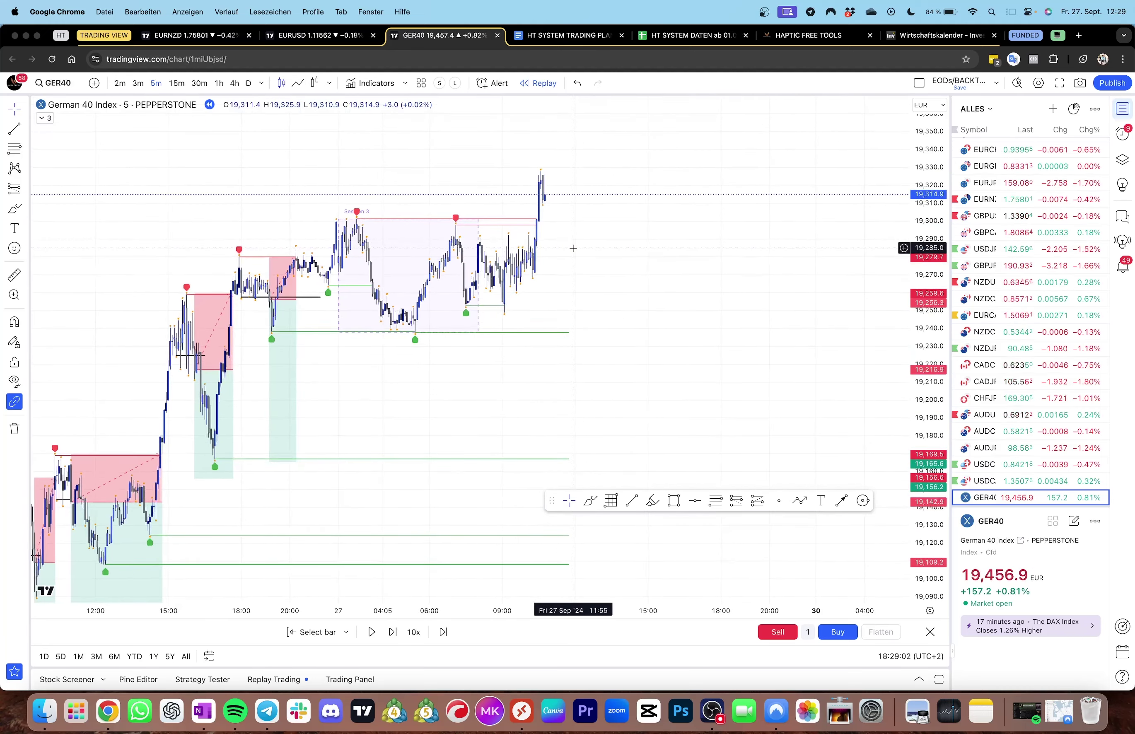
Advance the replay to about 12:05 on 27 September, following the move above the overnight session range
key(shift+Right)
key(shift+Right)
key(shift+Right)
key(shift+Right)
key(shift+Right)
key(shift+Right)
key(shift+Right)
key(shift+Right)
key(shift+Right)
key(shift+Right)
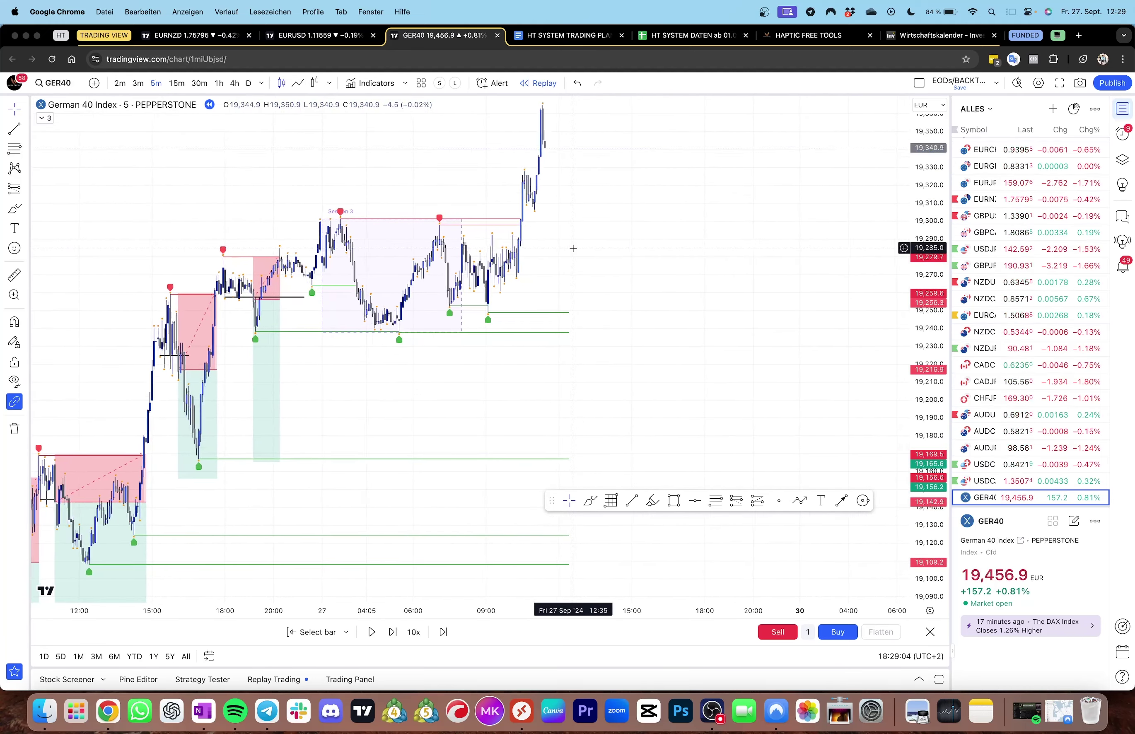
drag(572, 248, 580, 290)
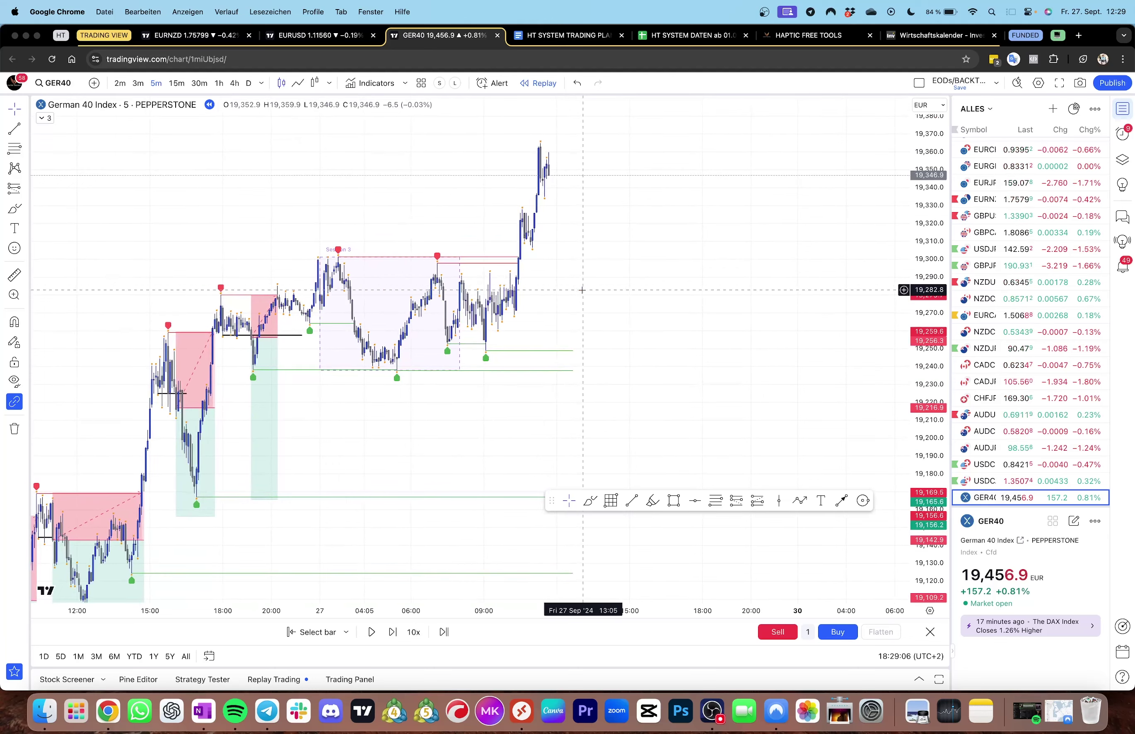
key(shift+Right)
key(shift+Right)
key(shift+Right)
key(shift+Right)
key(shift+Right)
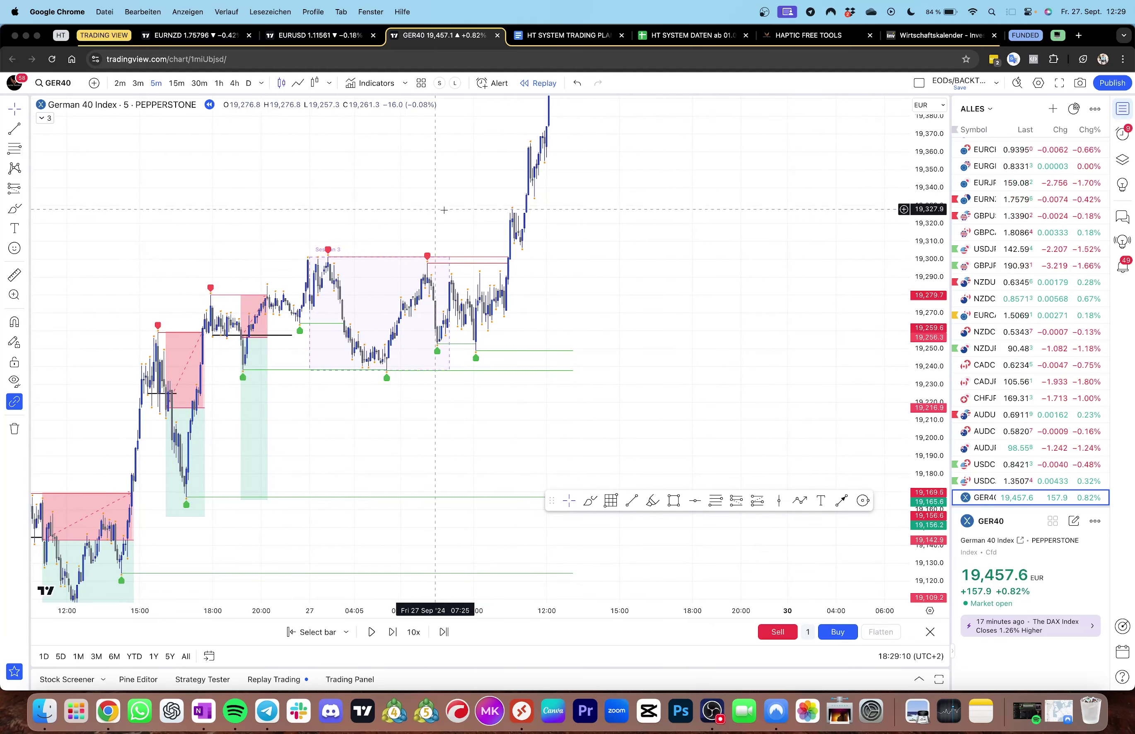
Advance the replay from about 12:05 to about 14:15 on 27 September, following the upward move
drag(488, 186, 433, 294)
key(shift+Right)
key(shift+Right)
key(shift+Right)
key(shift+Right)
key(shift+Right)
key(shift+Right)
key(shift+Right)
key(shift+Right)
key(shift+Right)
key(shift+Right)
key(shift+Right)
key(shift+Right)
key(shift+Right)
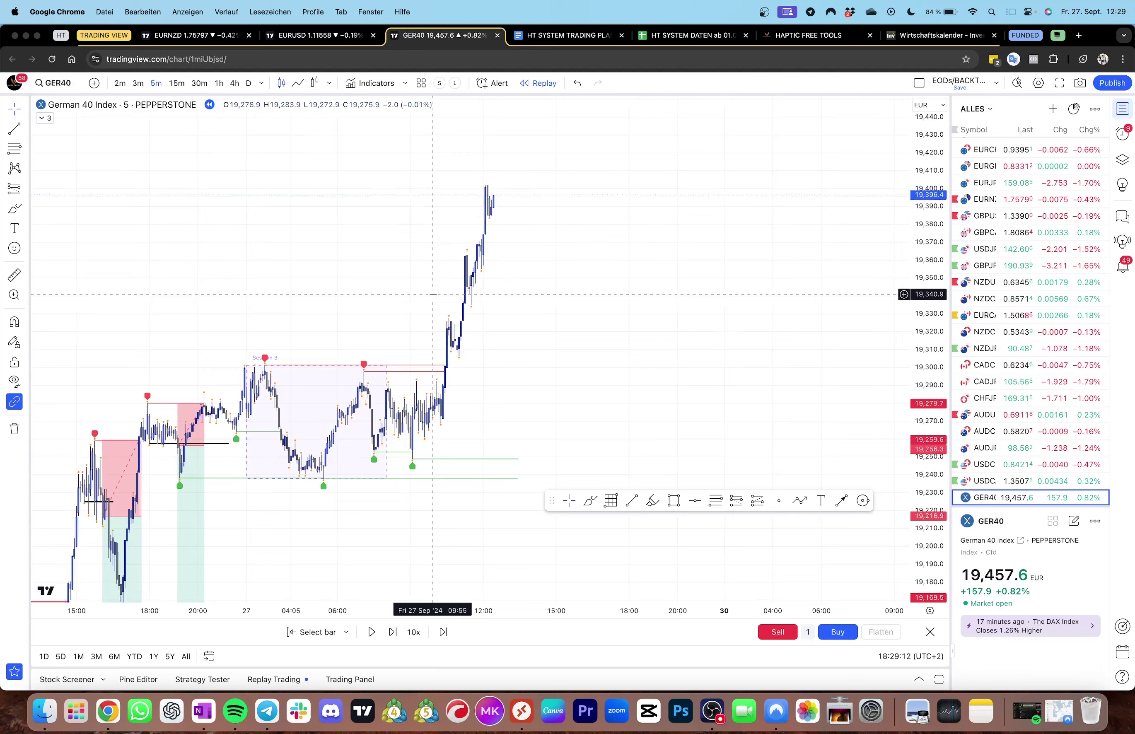
key(shift+Right)
key(shift+Right)
key(shift+Right)
key(shift+Right)
key(shift+Right)
key(shift+Right)
key(shift+Right)
key(shift+Right)
key(shift+Right)
key(shift+Right)
key(shift+Right)
key(shift+Right)
key(shift+Right)
key(shift+Right)
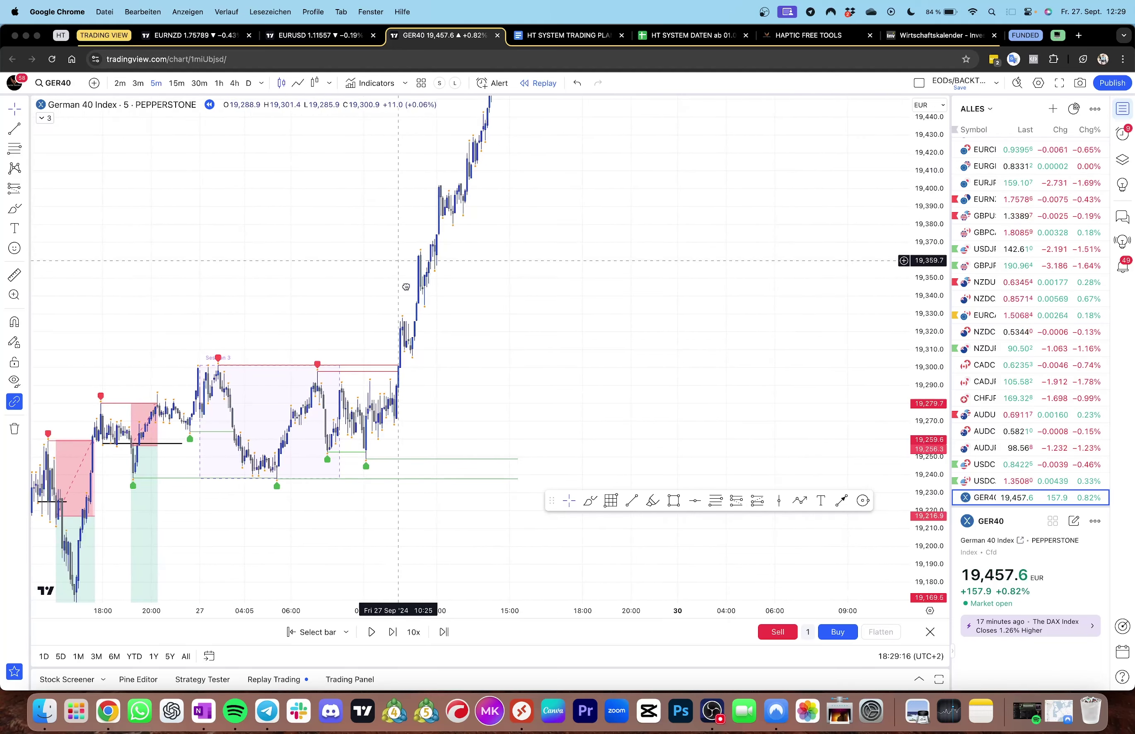
Advance the replay from about 14:15 to about 15:35 on 27 September to look for a short setup
drag(396, 262, 435, 395)
key(shift+Right)
key(shift+Right)
key(shift+Right)
key(shift+Right)
key(shift+Right)
key(shift+Right)
key(shift+Right)
key(shift+Right)
key(shift+Right)
key(shift+Right)
key(shift+Right)
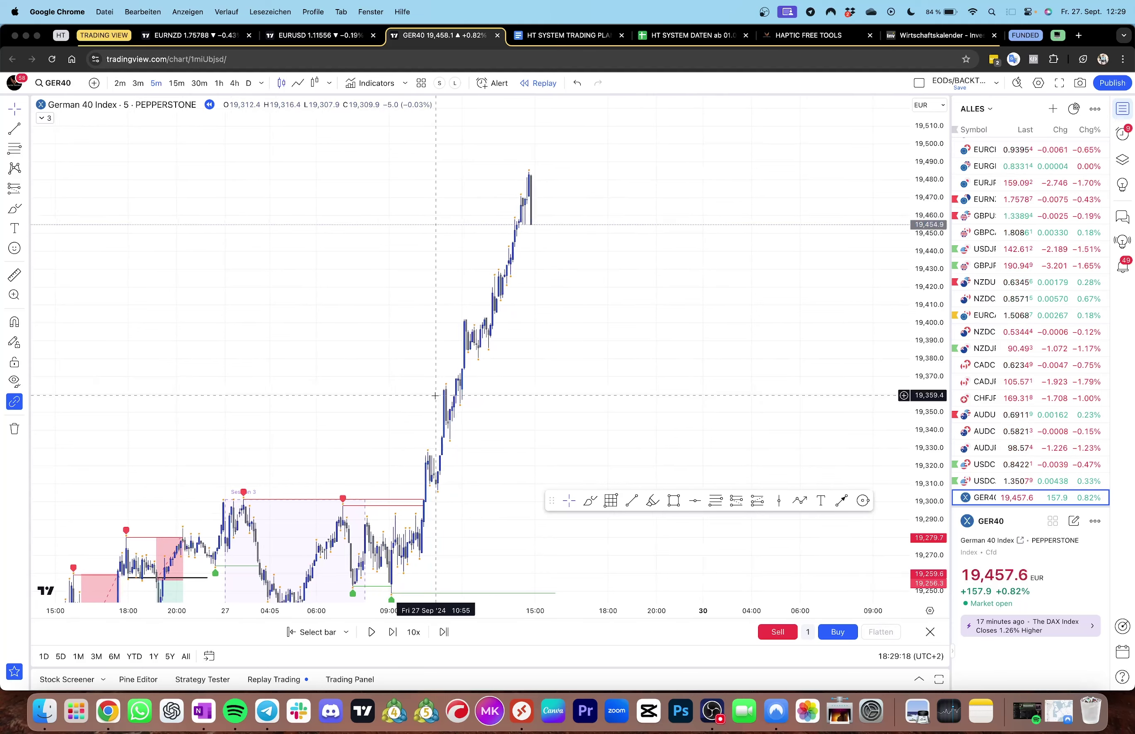
key(shift+Right)
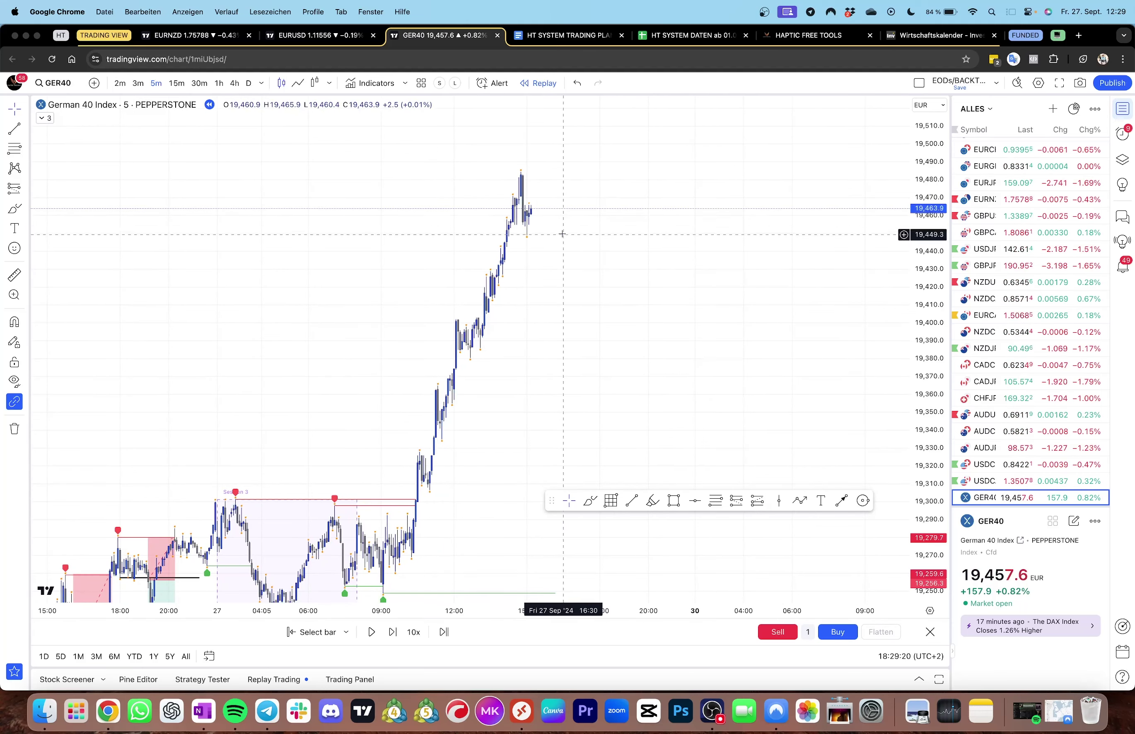
key(shift+Right)
key(shift+Right)
key(shift+Right)
key(shift+Right)
key(shift+Right)
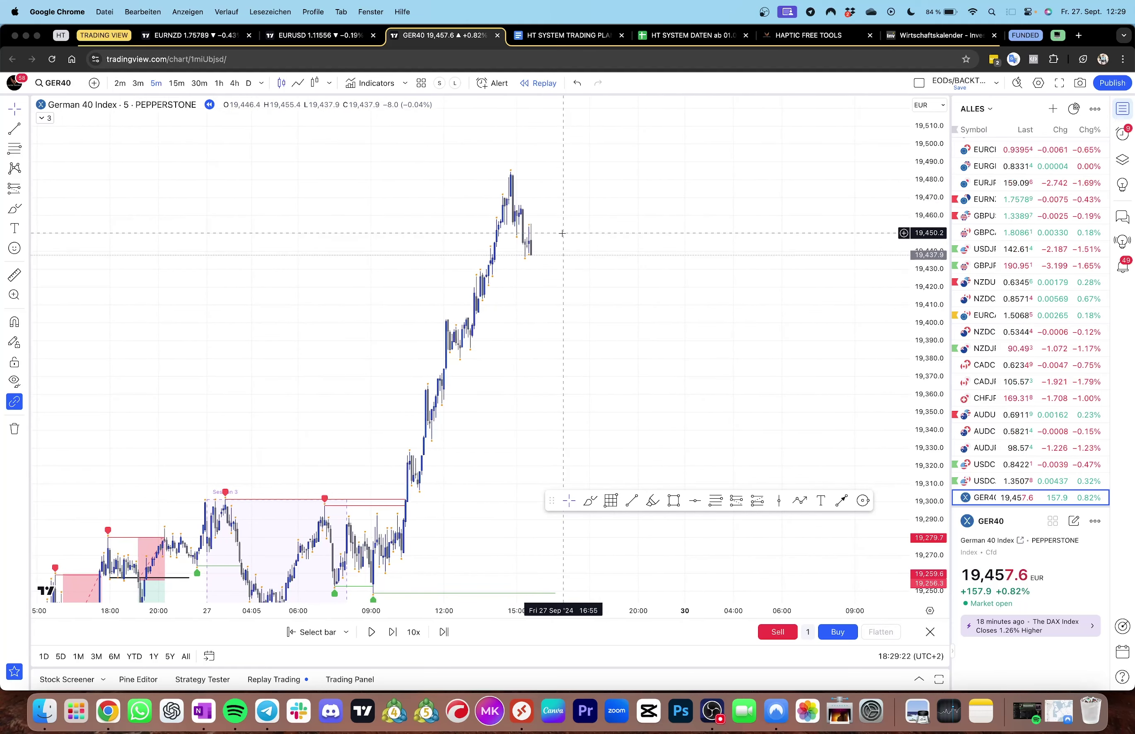
key(shift+Right)
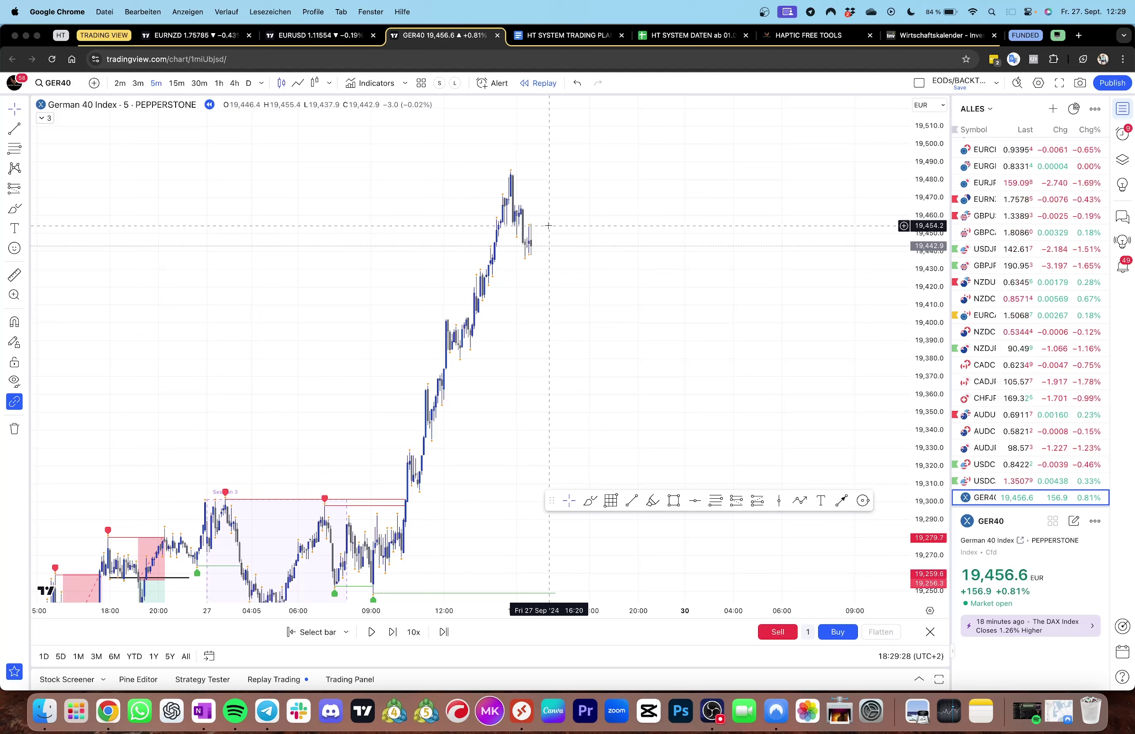
Mark the break level near 19,449 with a trend line and place a 15:15 short position at 19,444.9 with its stop at 19,484.8
click(15, 129)
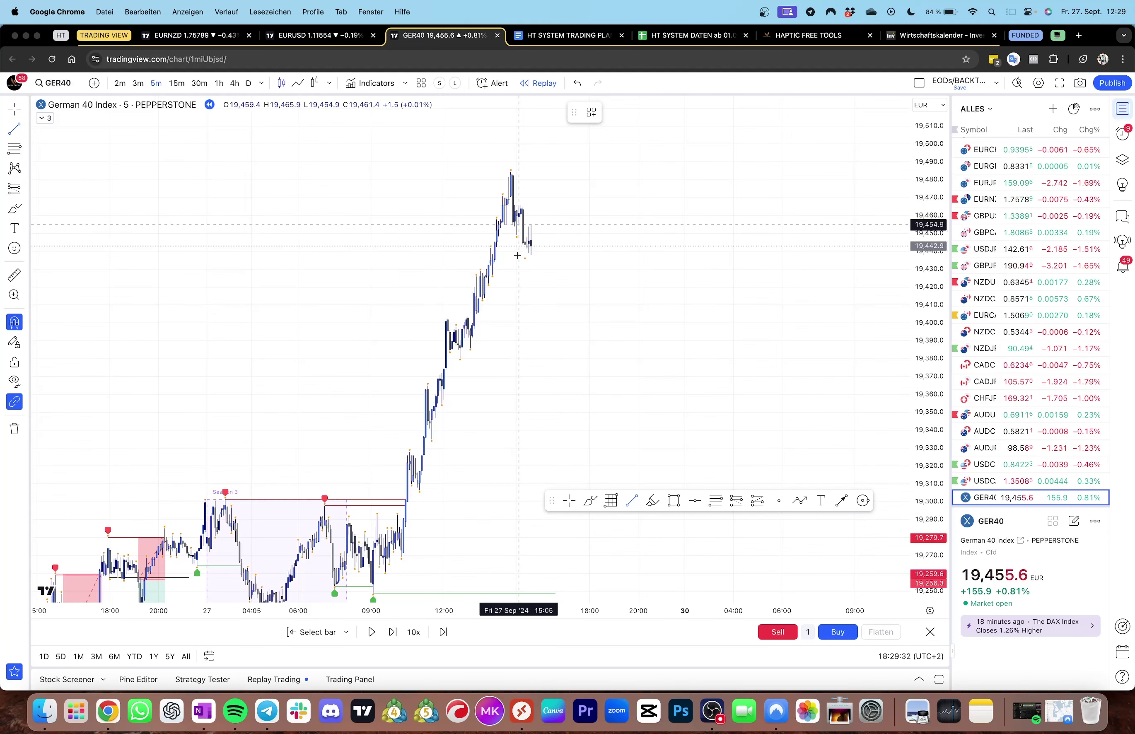
click(526, 234)
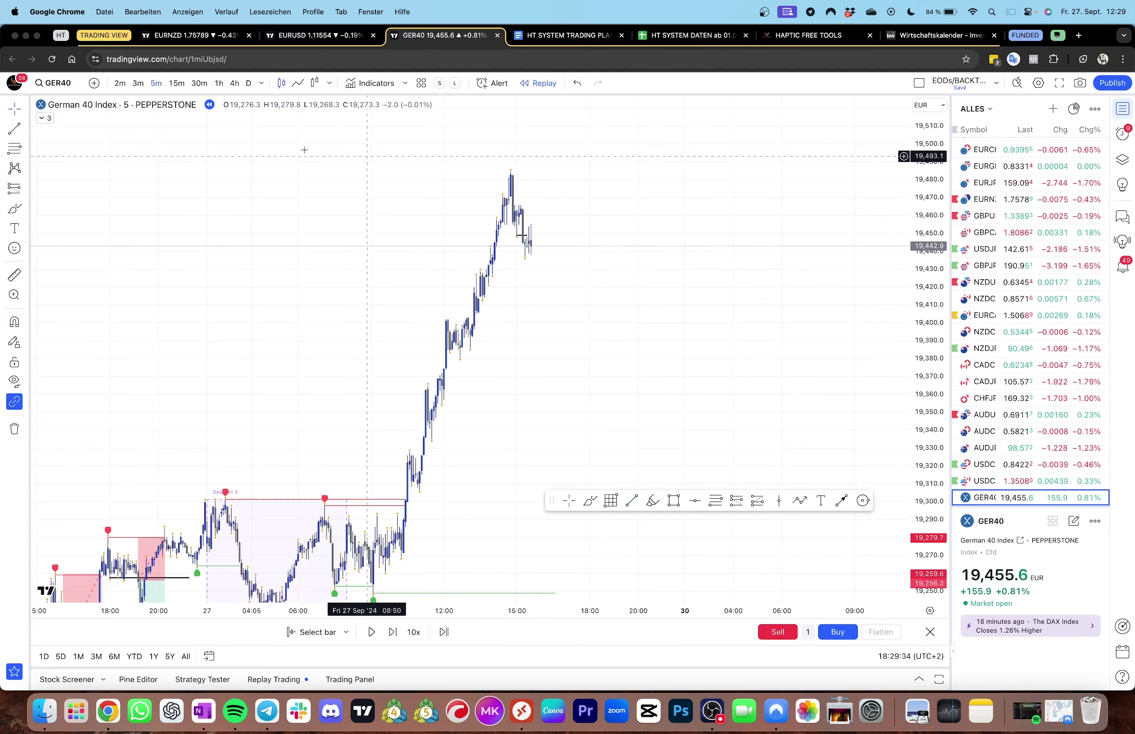
click(14, 189)
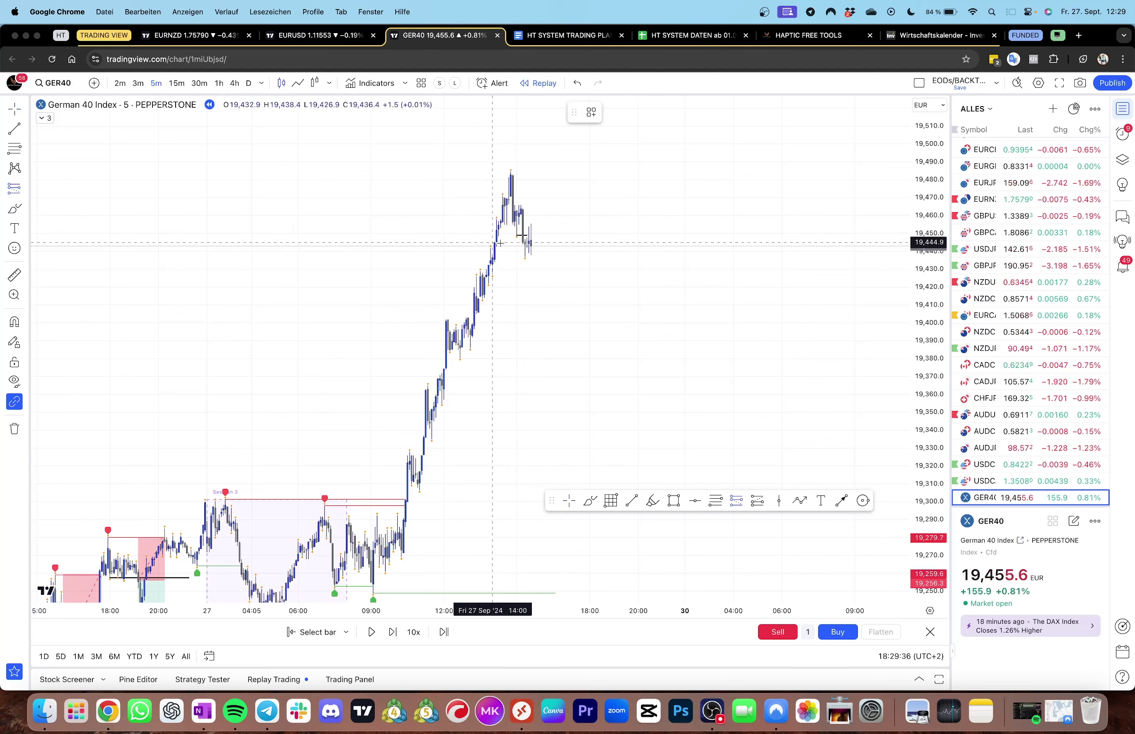
click(522, 242)
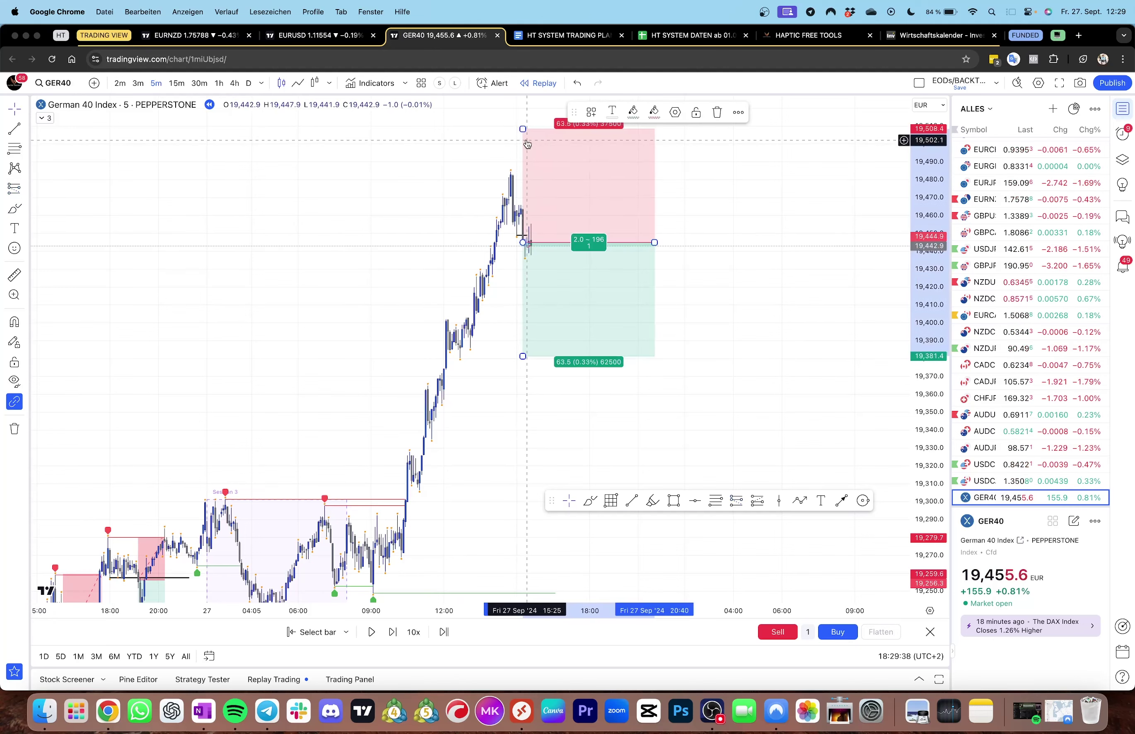
drag(524, 131, 534, 170)
click(487, 228)
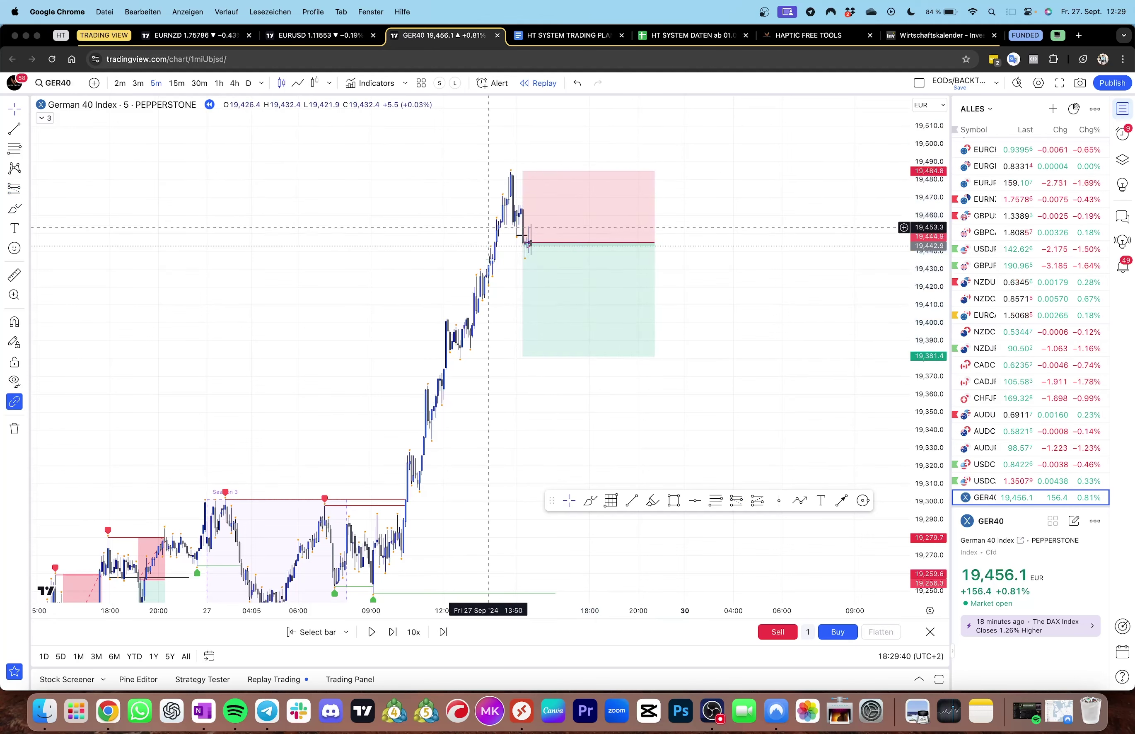
Set the short position's target to 19,292.2 on the 1-hour chart and return to the 5-minute chart
click(218, 87)
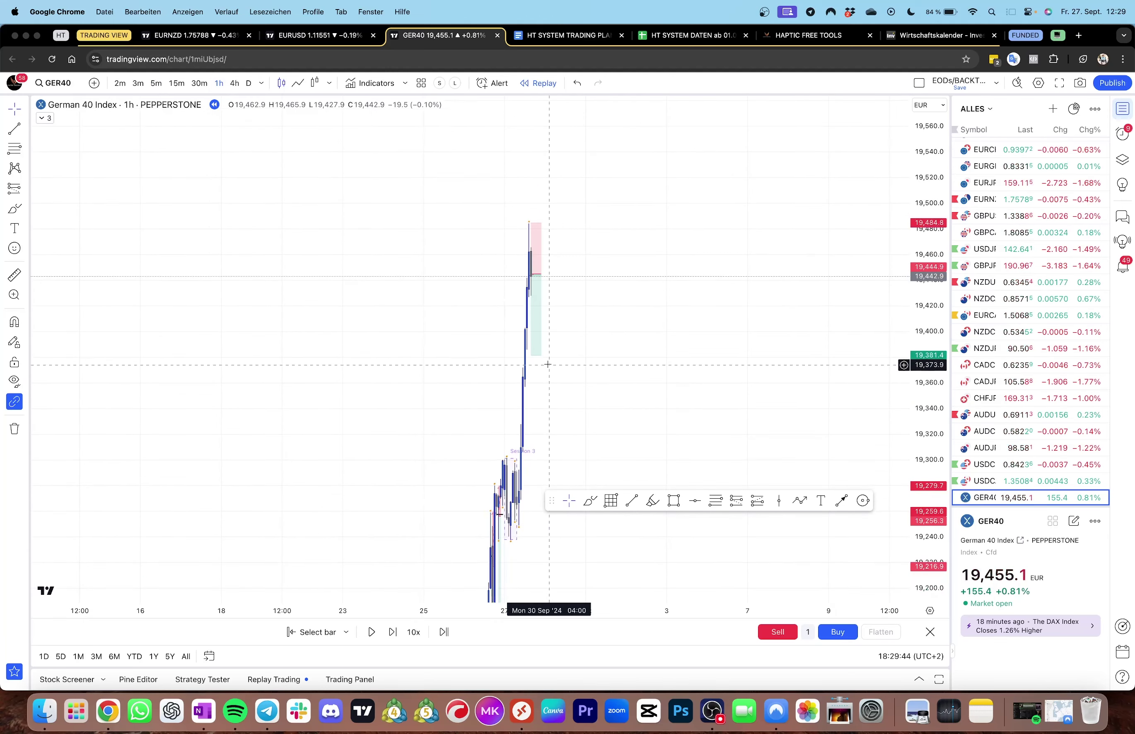
mouse_move(530, 355)
mouse_down()
mouse_move(531, 372)
mouse_move(532, 308)
mouse_move(543, 471)
mouse_up()
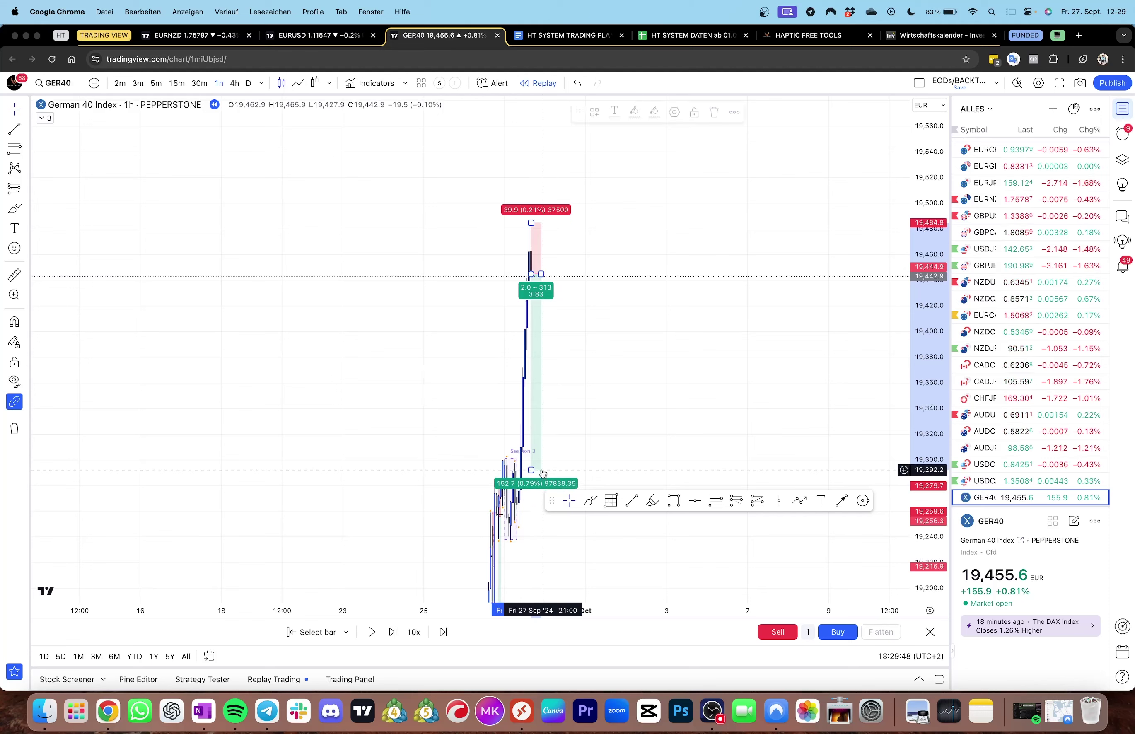
click(157, 83)
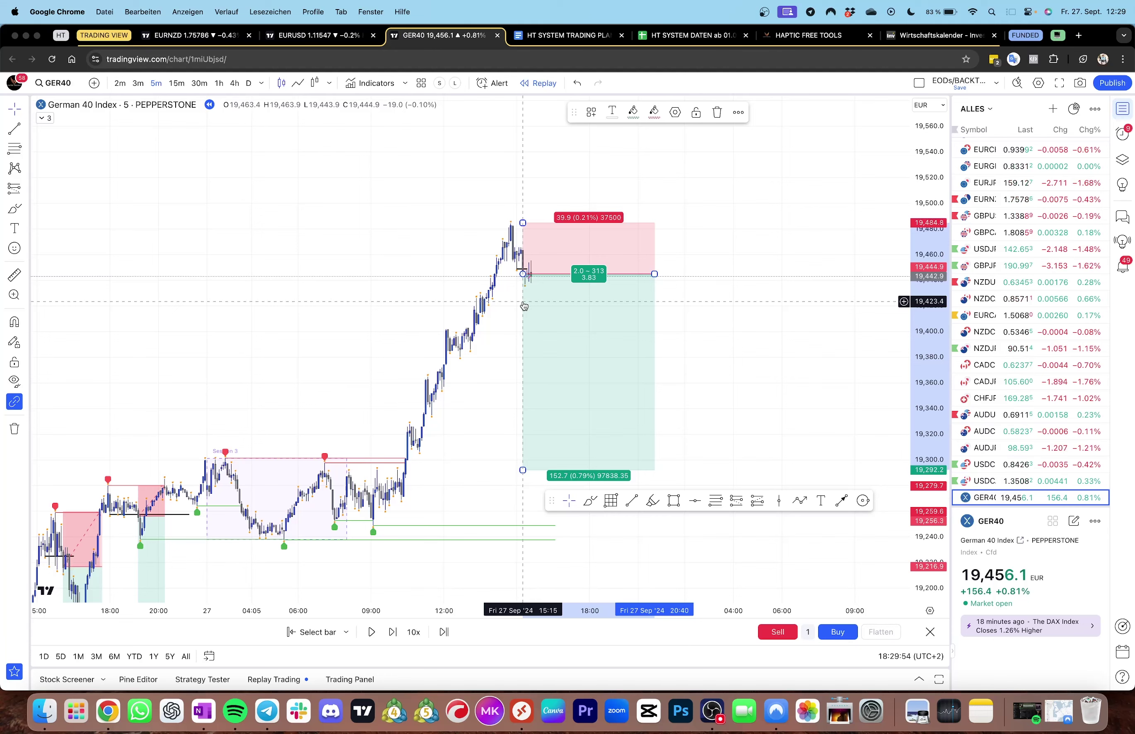
Advance the replay to about 17:45 and shorten the 15:15 short position to end at its 16:50 stop-out
drag(676, 263, 663, 222)
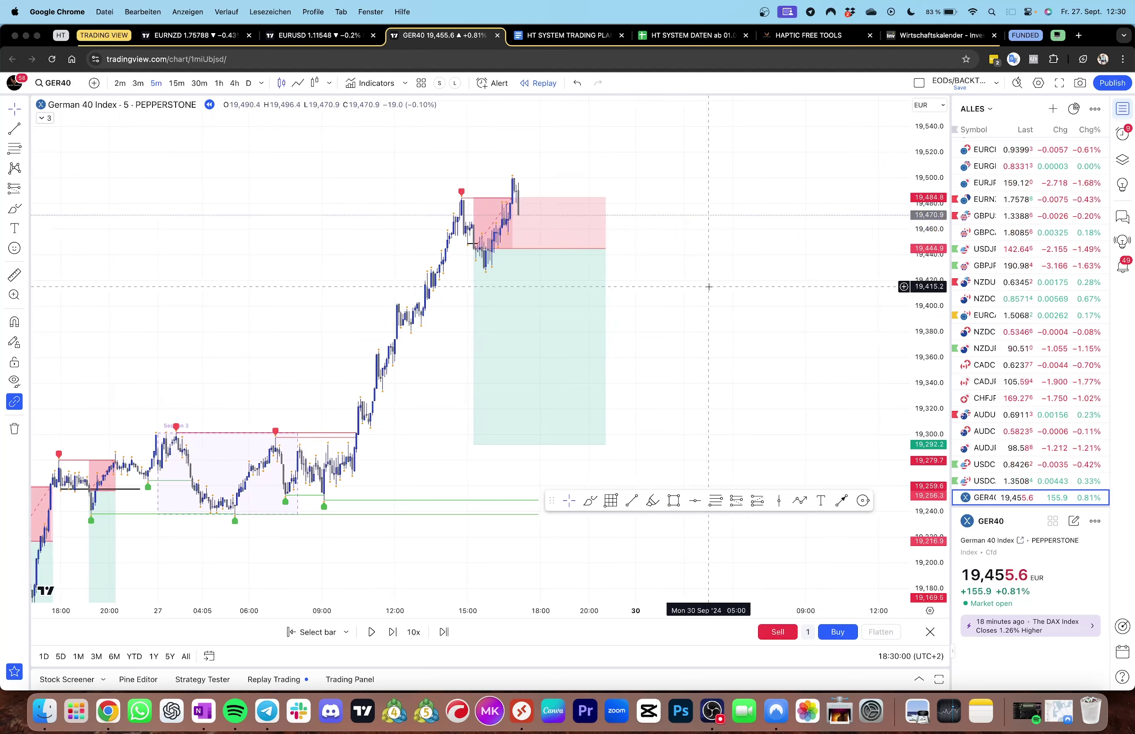
click(590, 248)
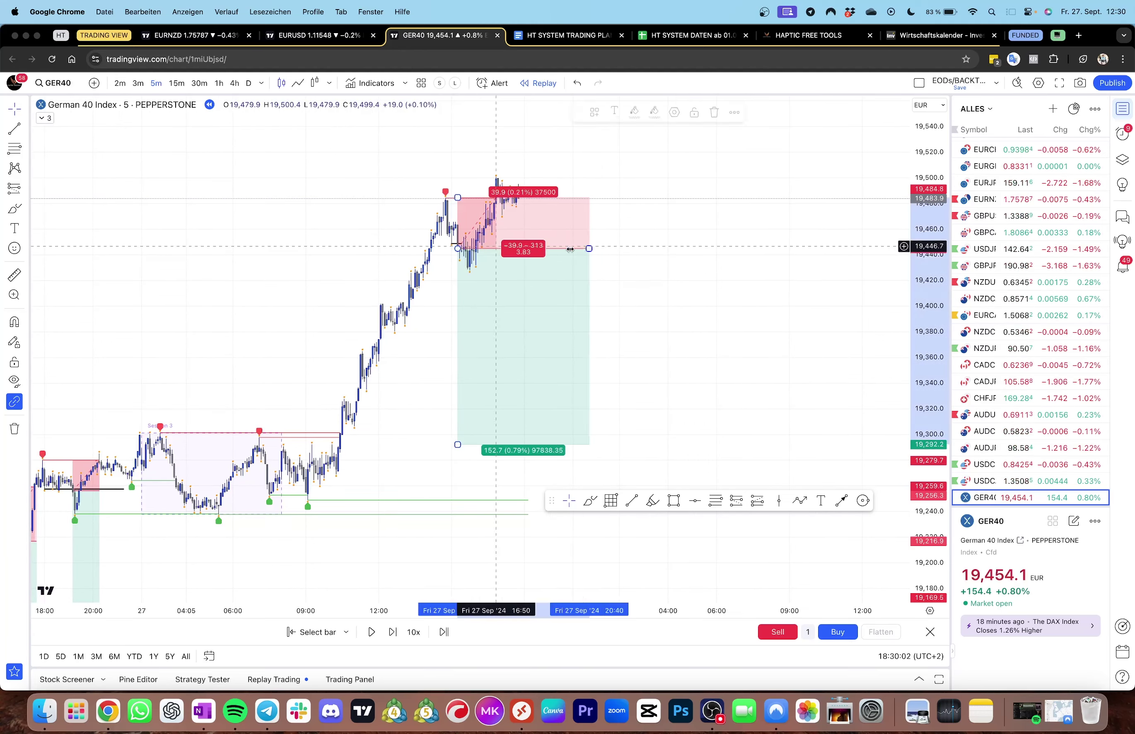
drag(589, 248, 520, 300)
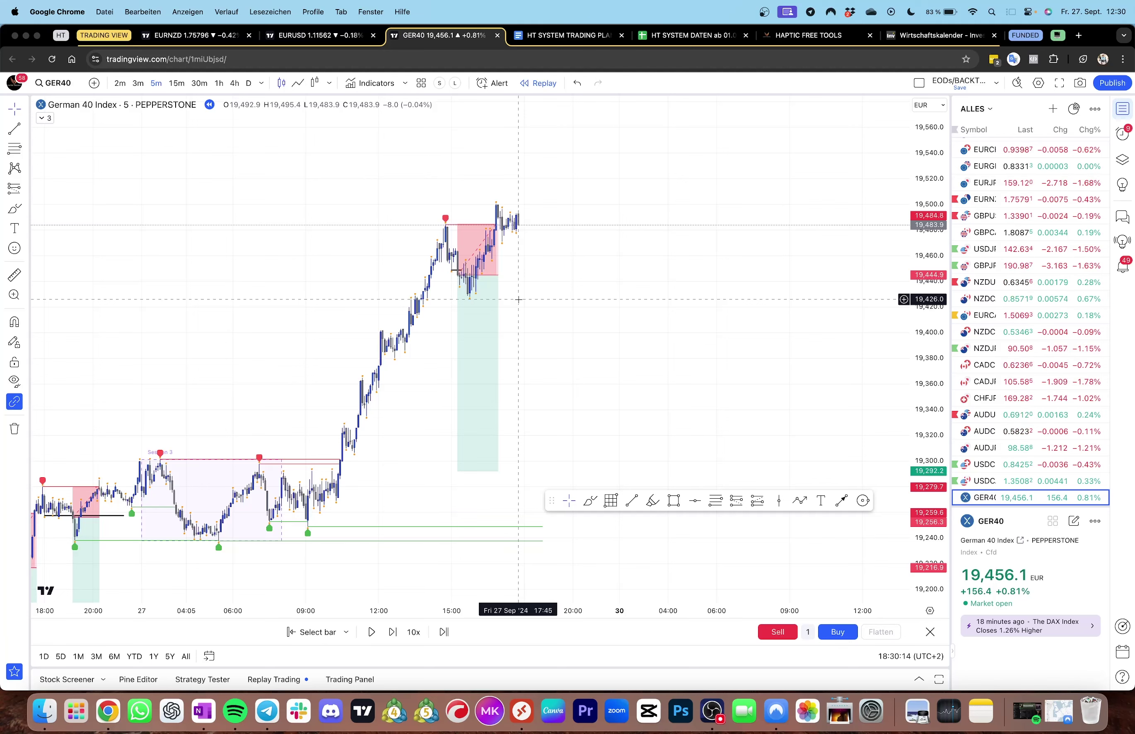
Advance the replay to the latest available bar at about 18:15 on 27 September
key(shift+Right)
key(shift+Right)
key(shift+Right)
key(shift+Right)
key(shift+Right)
key(shift+Right)
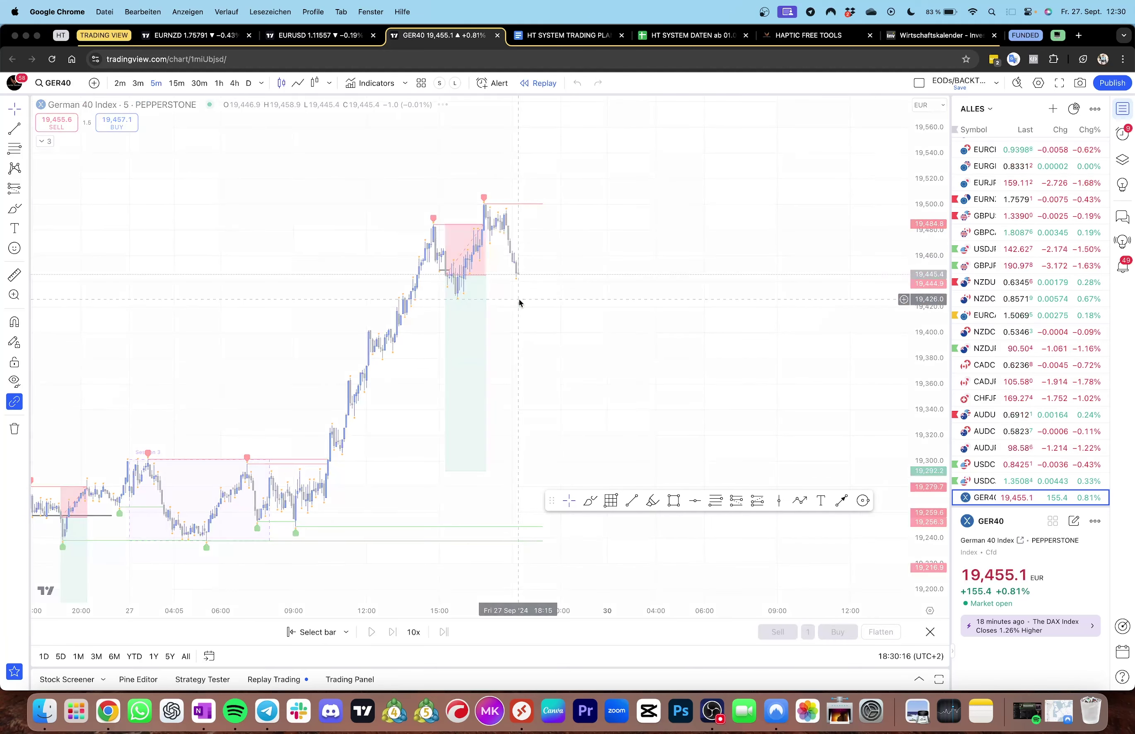
Review this week's GER40 trades from 24 to 27 September on the 5-minute chart
drag(586, 259, 346, 225)
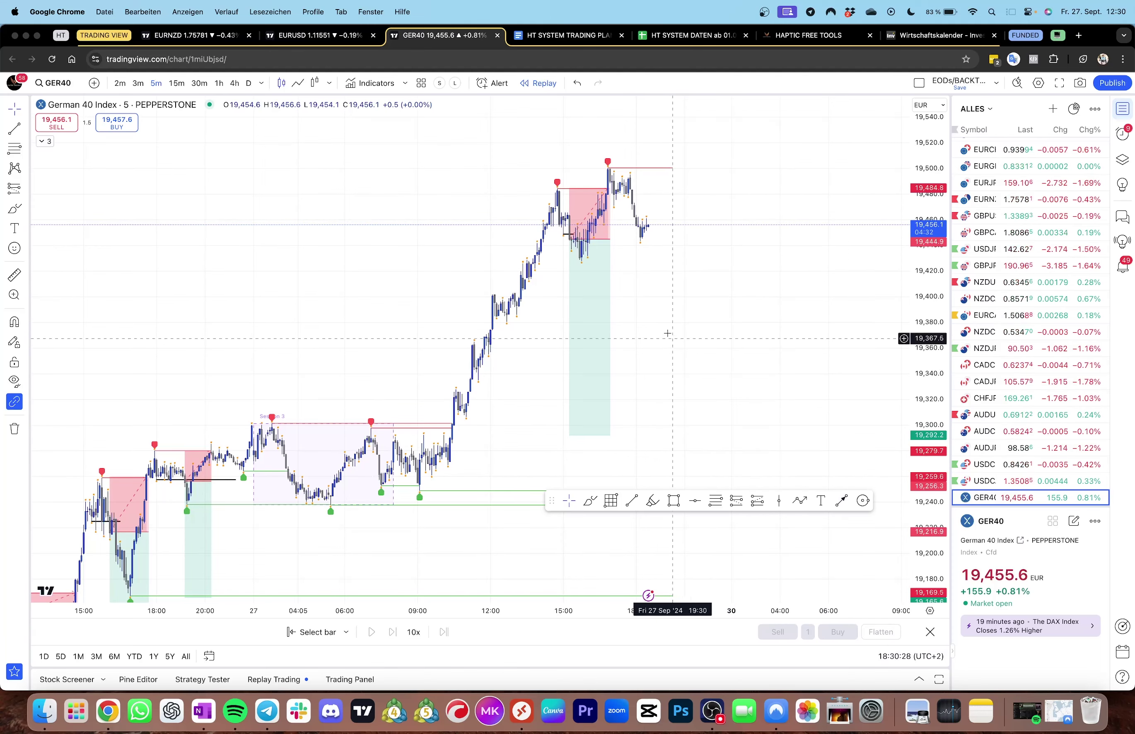
drag(664, 335, 649, 347)
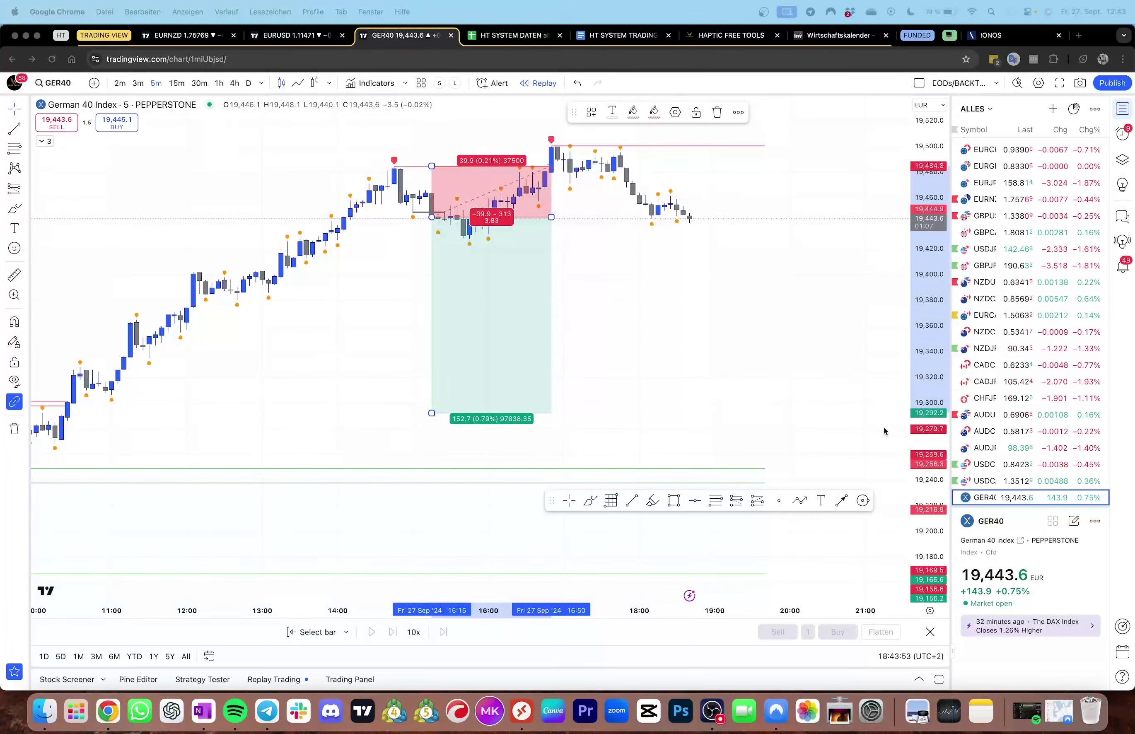
scroll(848, 425, down, 5)
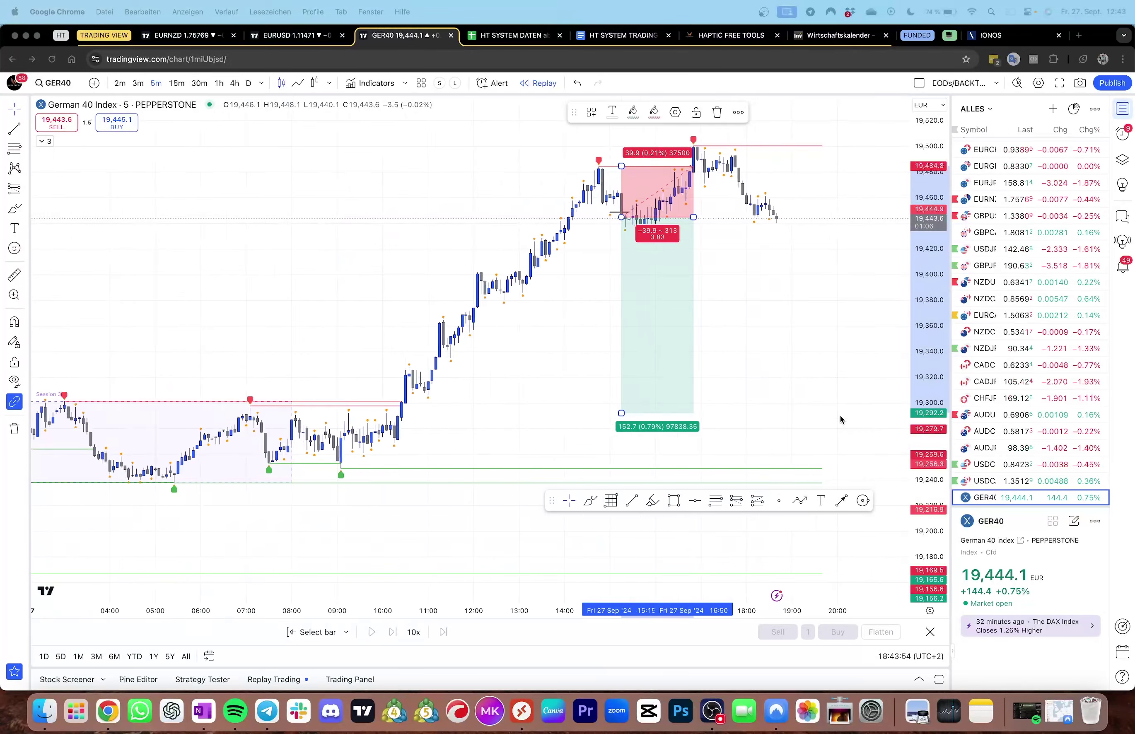
scroll(766, 408, down, 8)
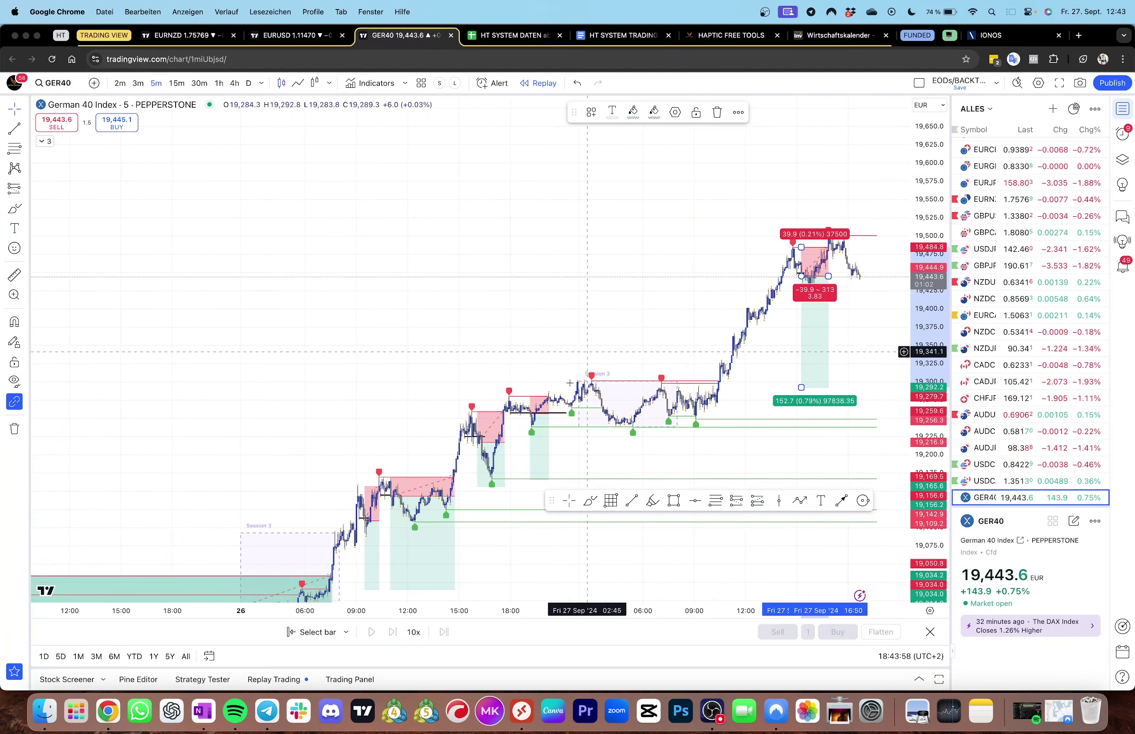
scroll(558, 275, down, 10)
scroll(558, 275, down, 6)
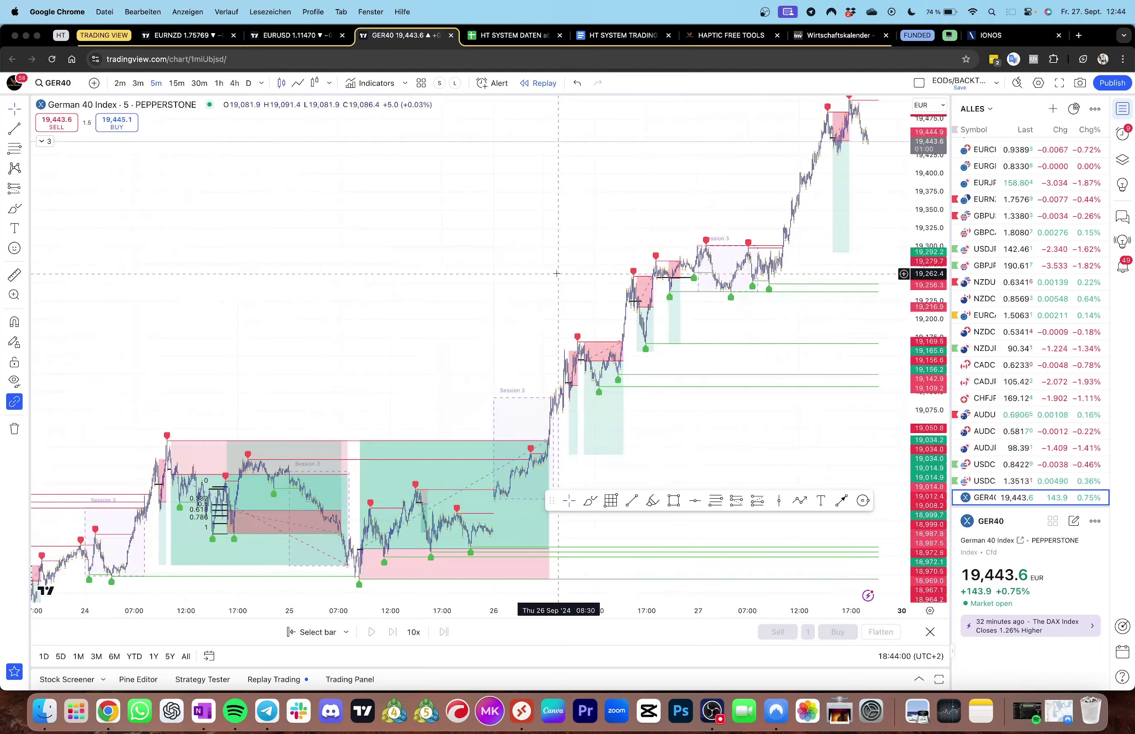
Switch to the HT SYSTEM DATEN journal and review trades 460 to 471 and the weekly total in O1193
click(489, 35)
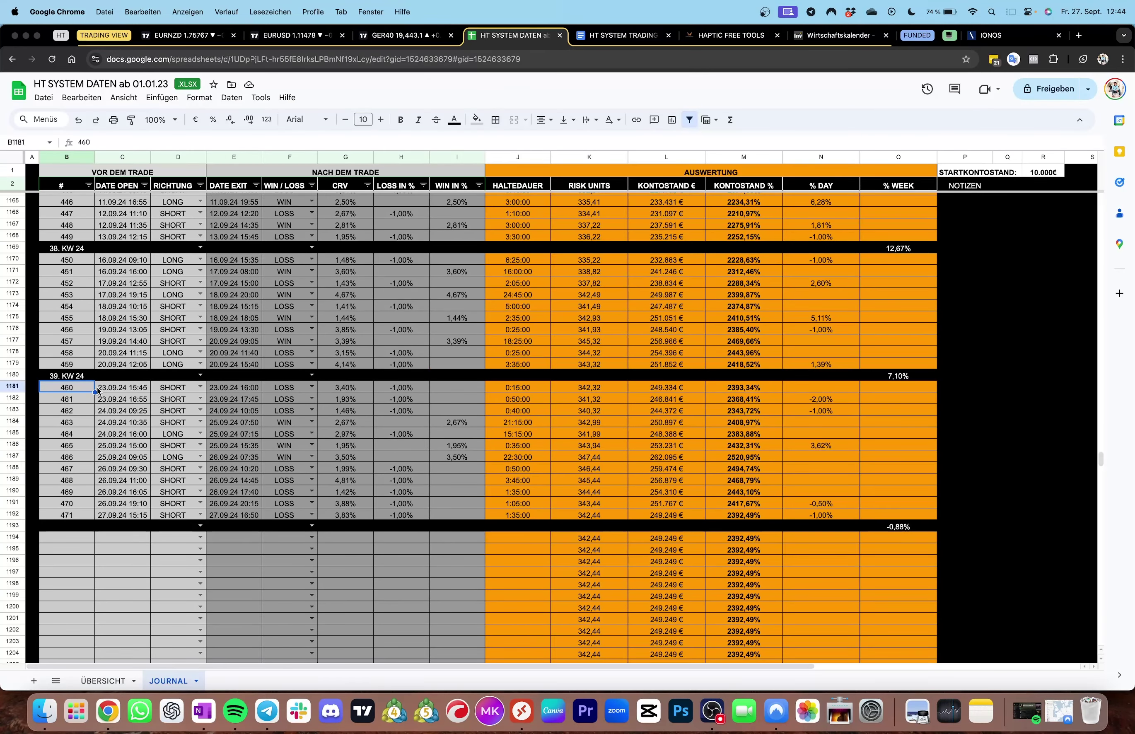
drag(104, 393, 462, 502)
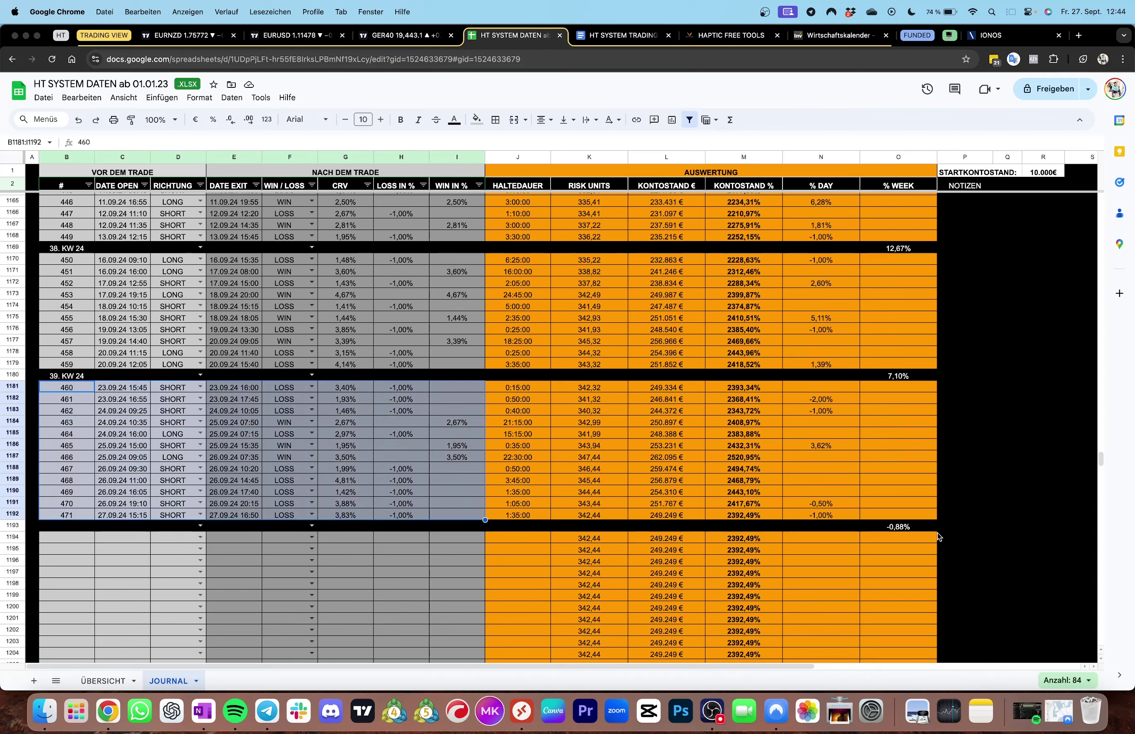
click(904, 527)
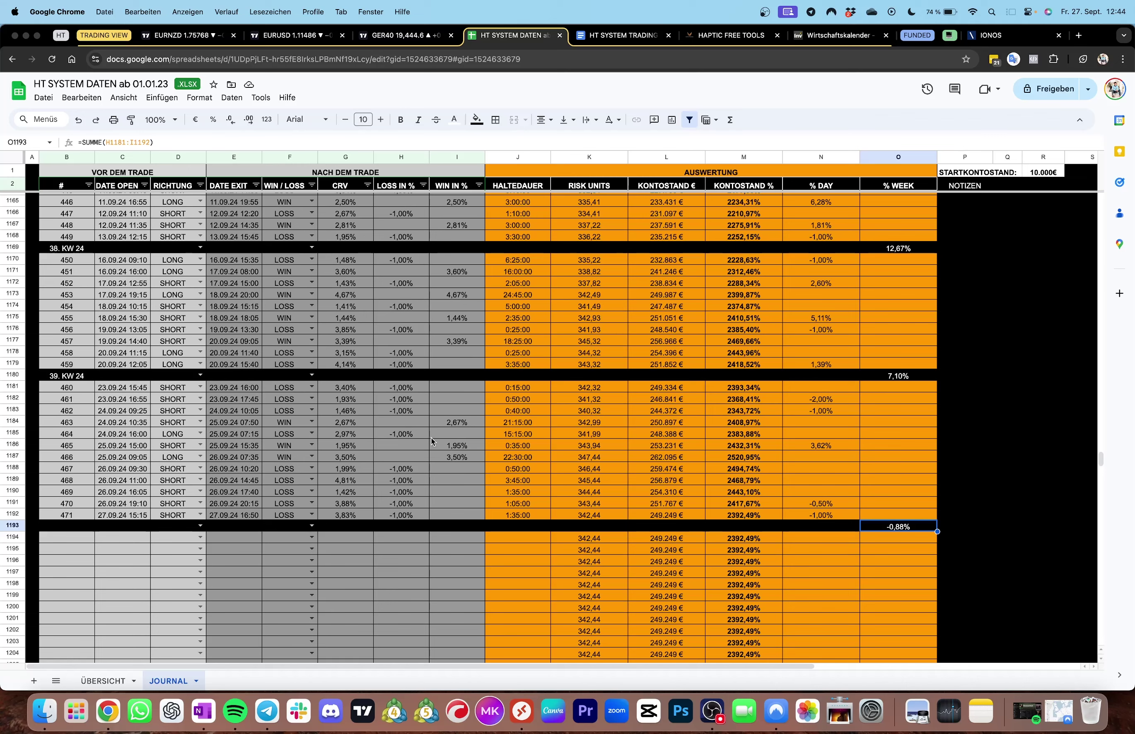
Examine the loss percentages in H1181:H1192, the weekly total, and the whole block of week 39 trades
drag(401, 387, 406, 503)
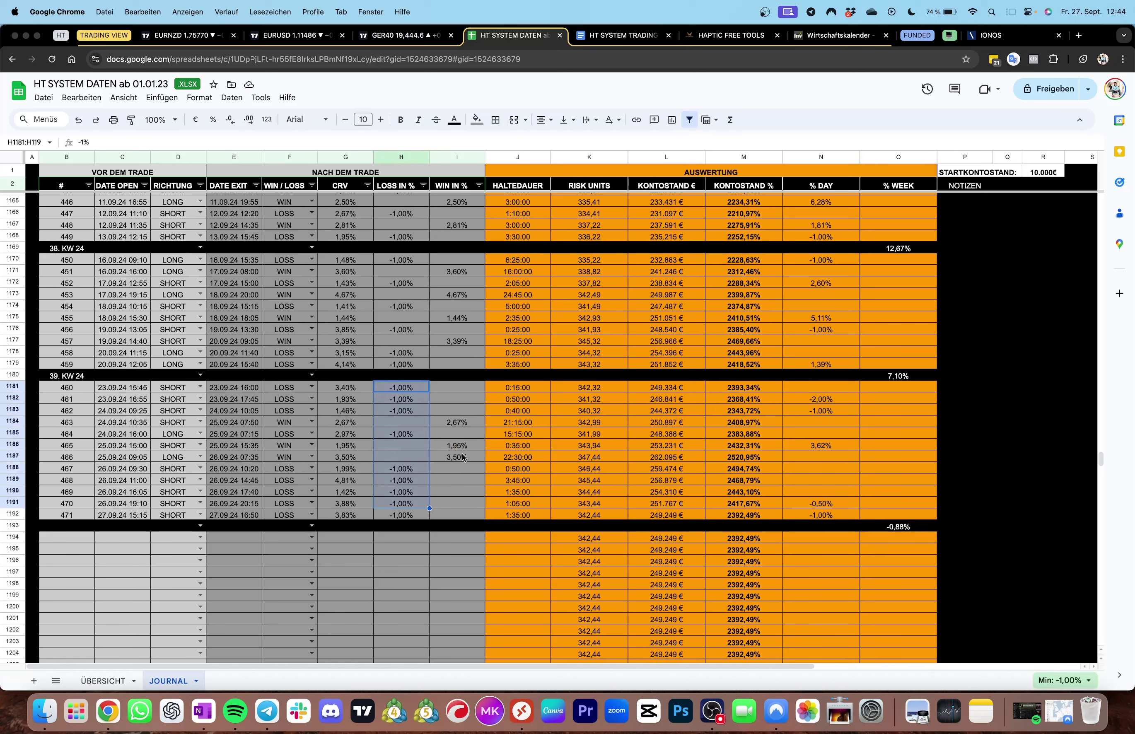
click(403, 413)
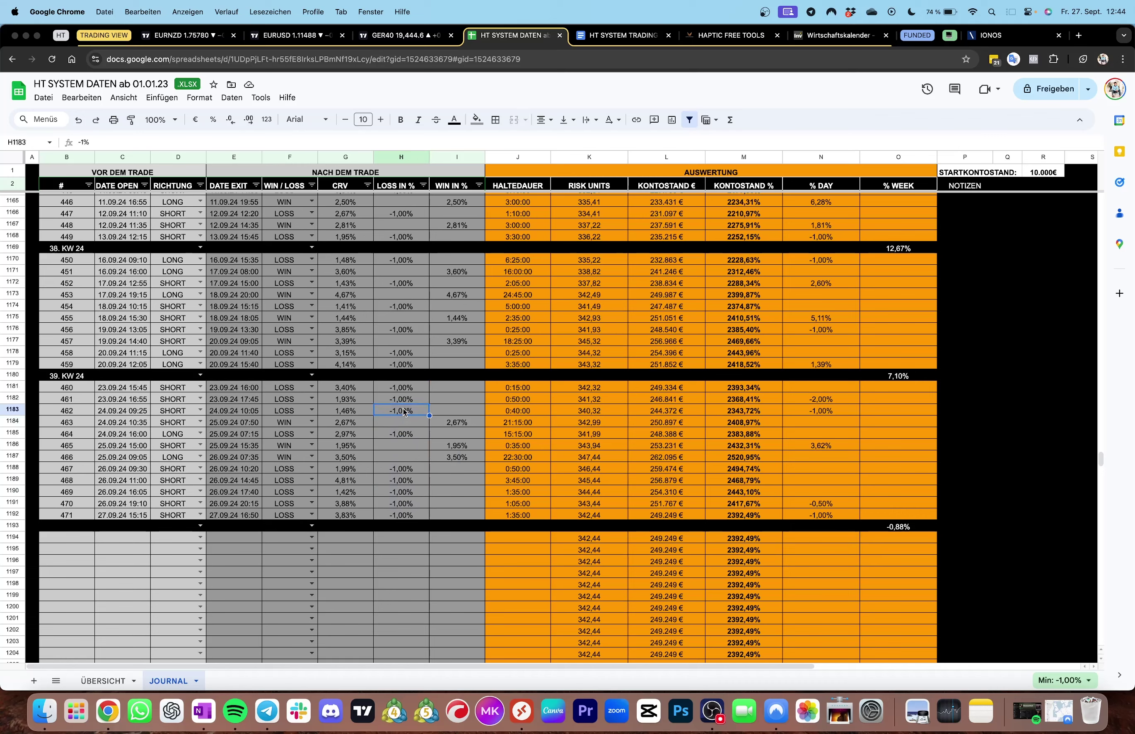
drag(406, 390, 413, 514)
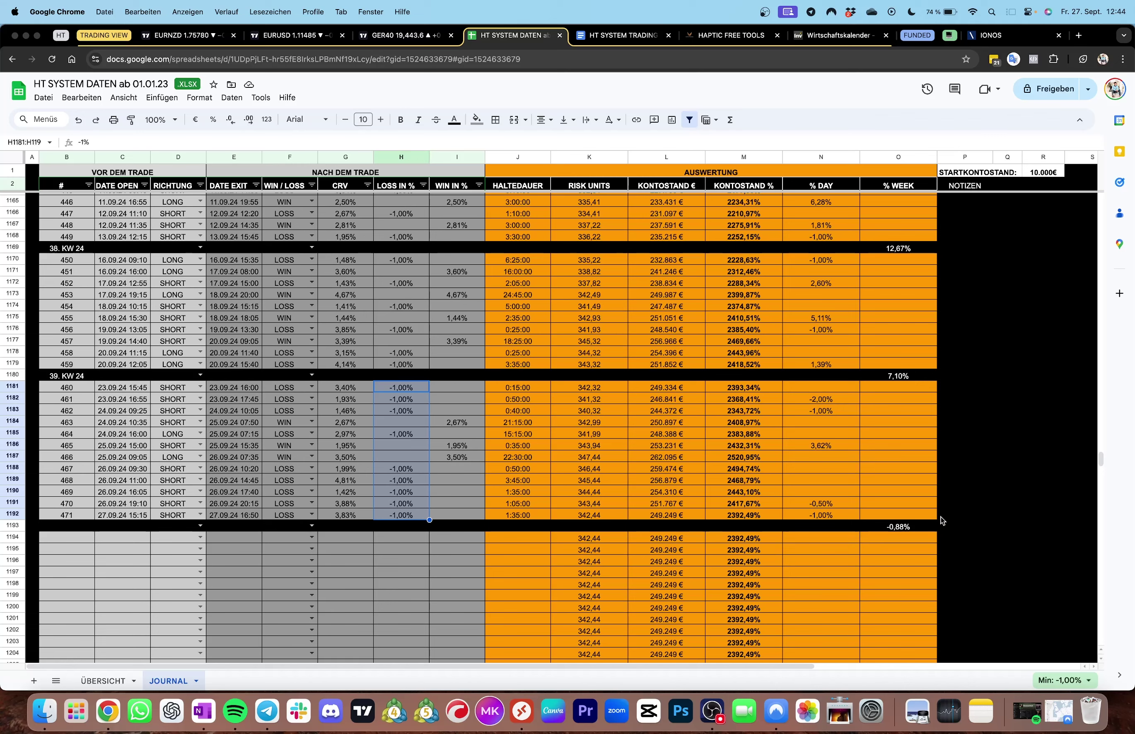
click(926, 528)
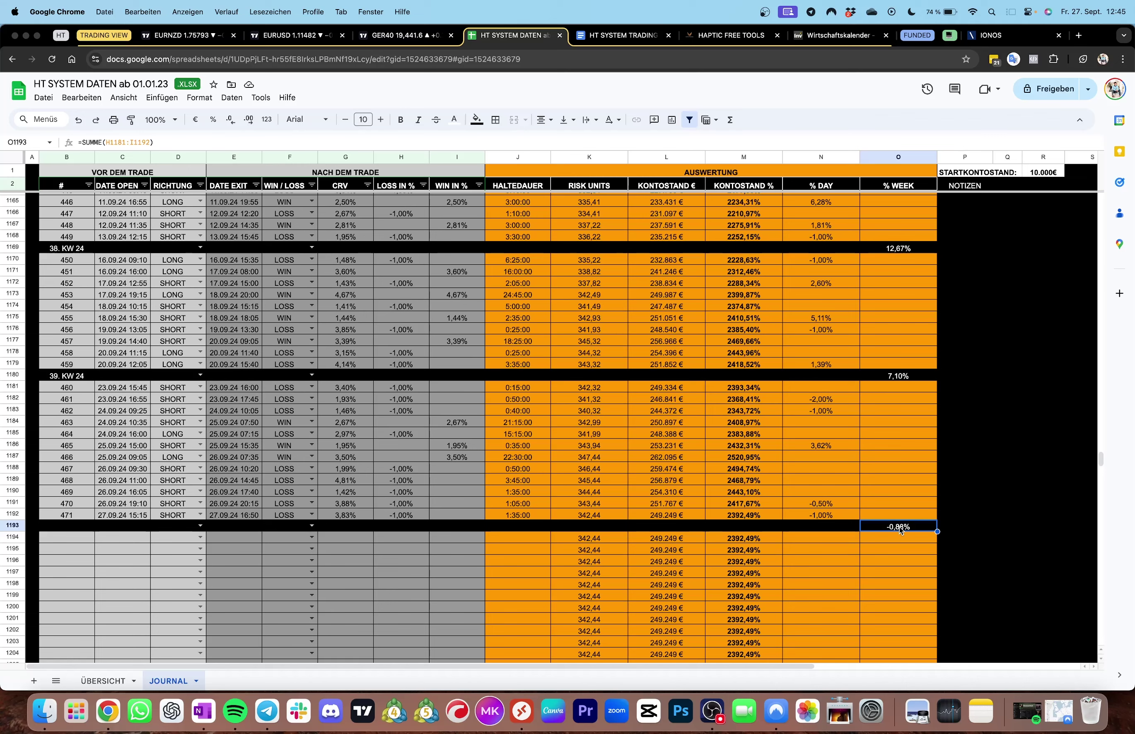
drag(901, 527, 64, 396)
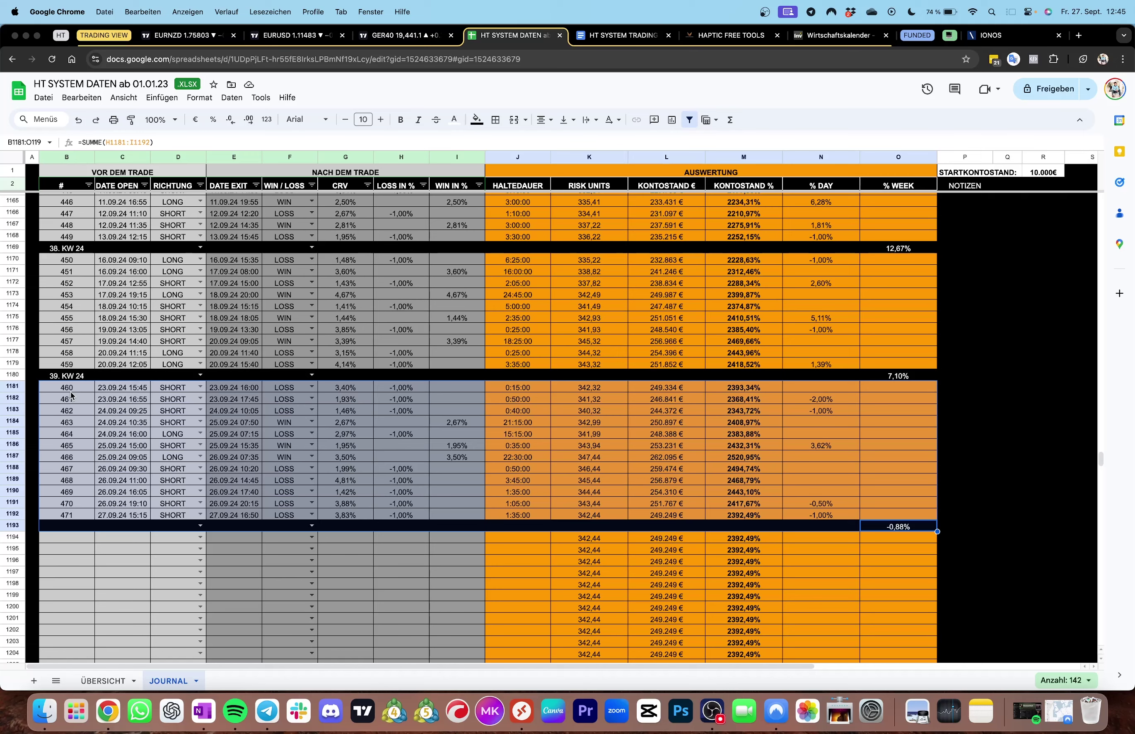
Check the overall trading statistics on the ÜBERSICHT sheet and return to the JOURNAL sheet
click(102, 681)
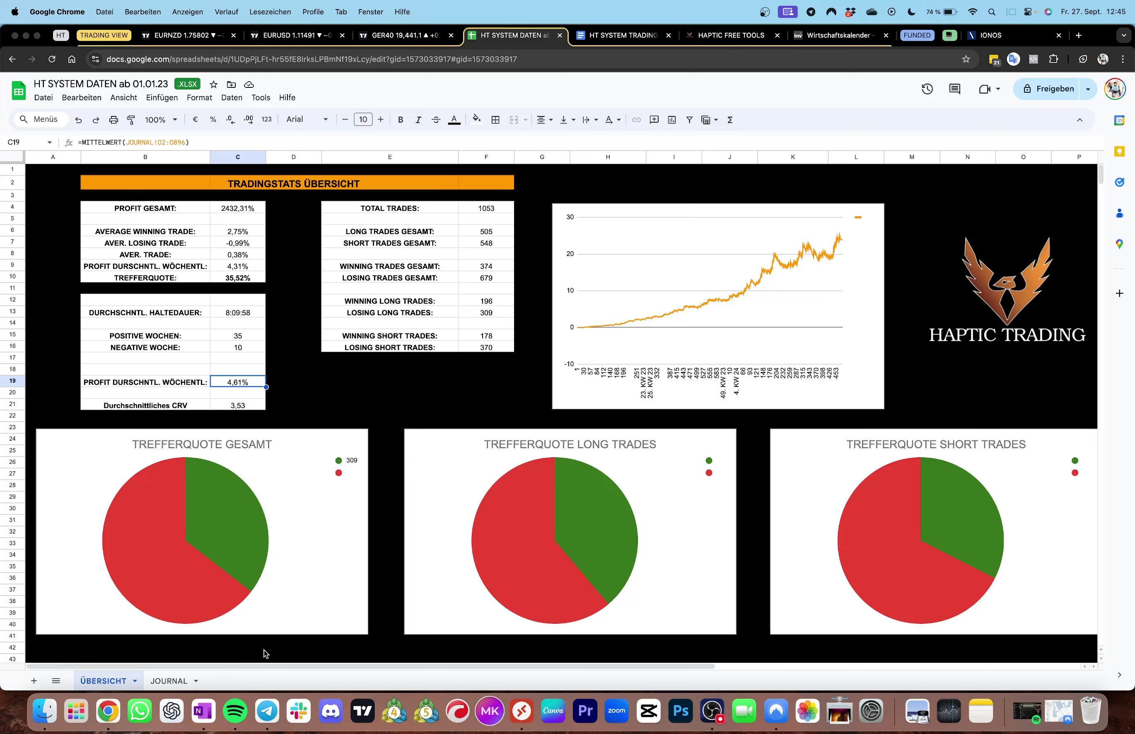
click(169, 680)
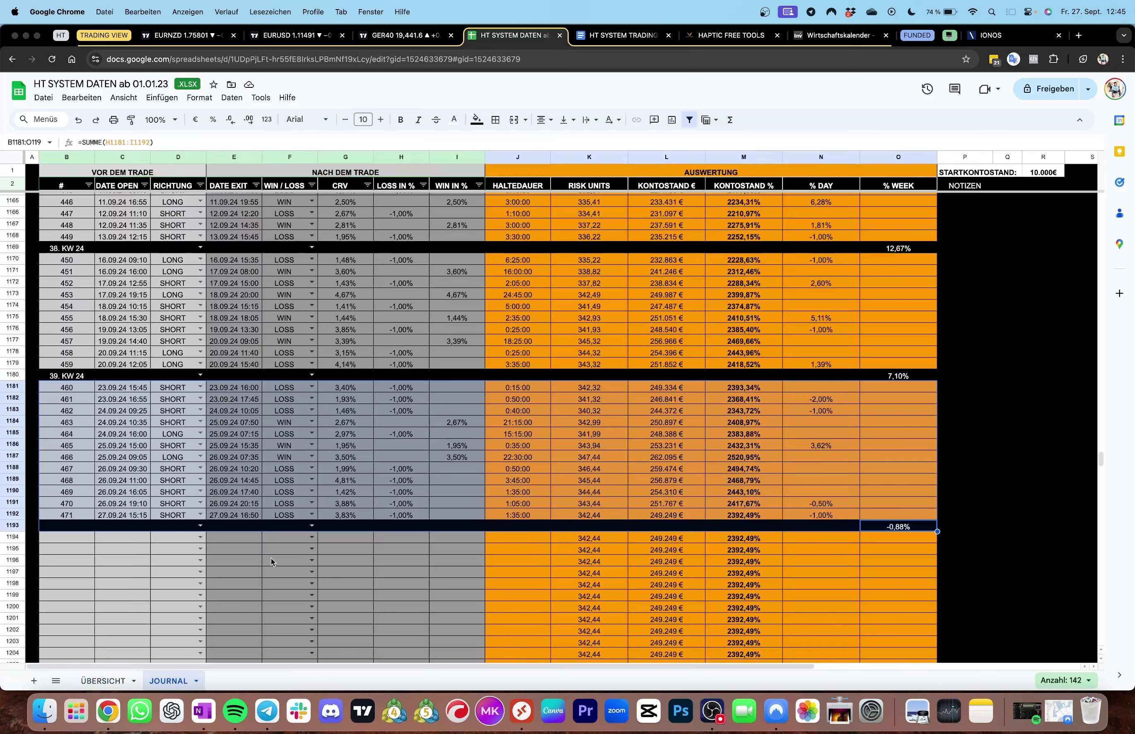
click(359, 533)
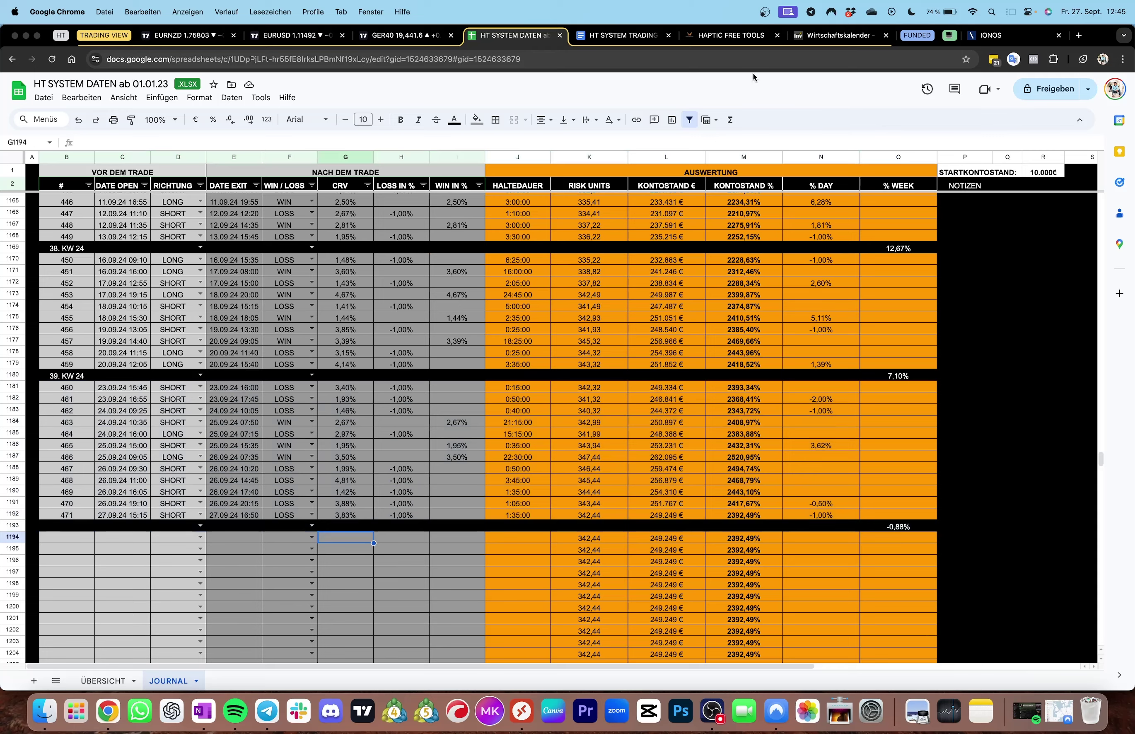
Switch to the HAPTIC FREE TOOLS page and view the Haptic Fractals Decoder and HT Trading System plan sections
click(731, 35)
scroll(233, 215, up, 5)
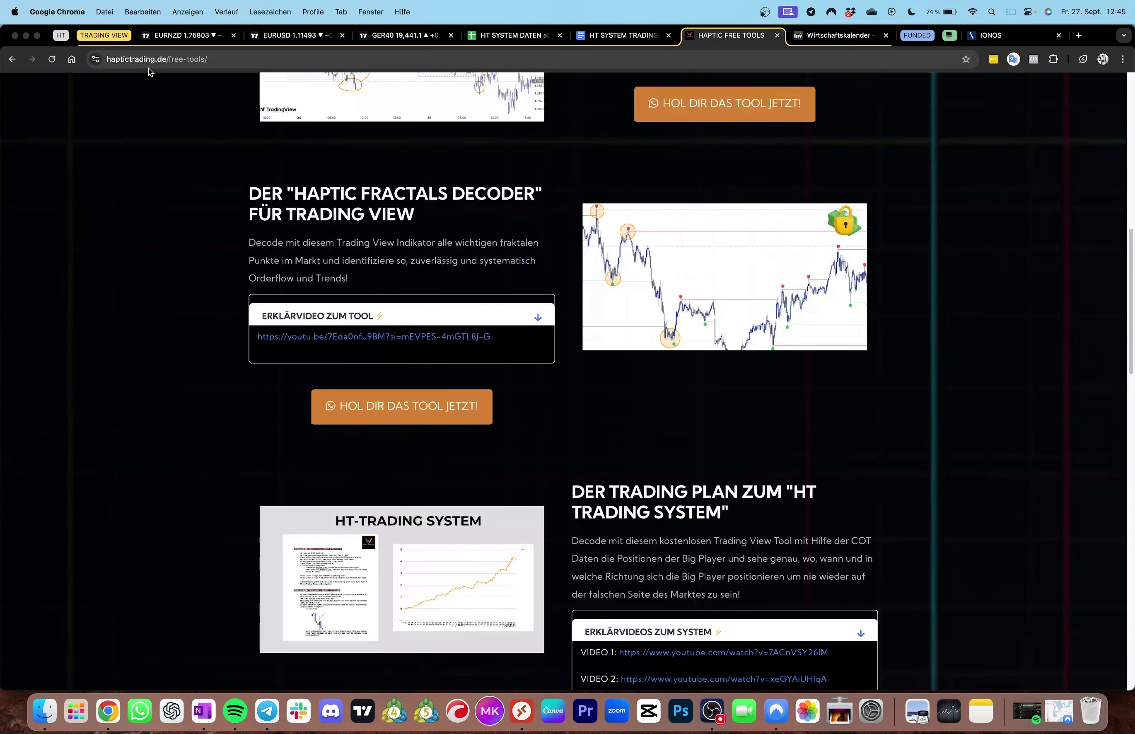
Look through the free tools page from the Haptic H1 Liquidity Lines Decoder down past the HT Trading System plan
scroll(228, 234, up, 1)
scroll(228, 236, up, 10)
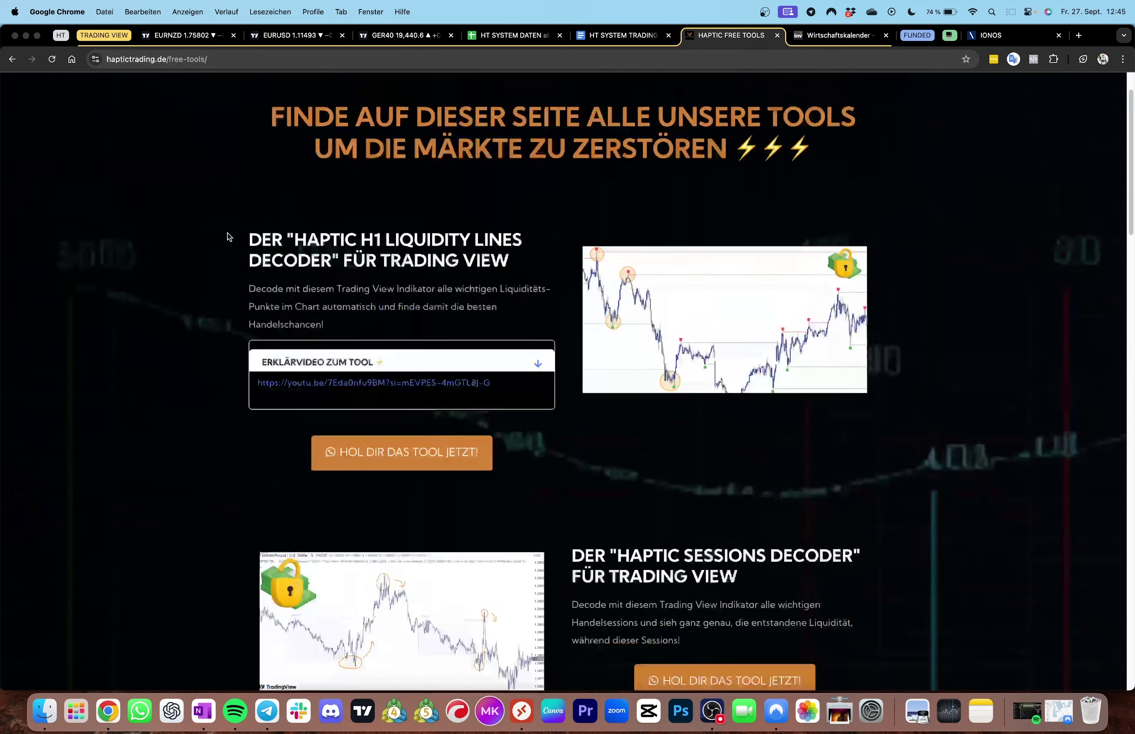
scroll(228, 236, down, 10)
scroll(274, 302, down, 15)
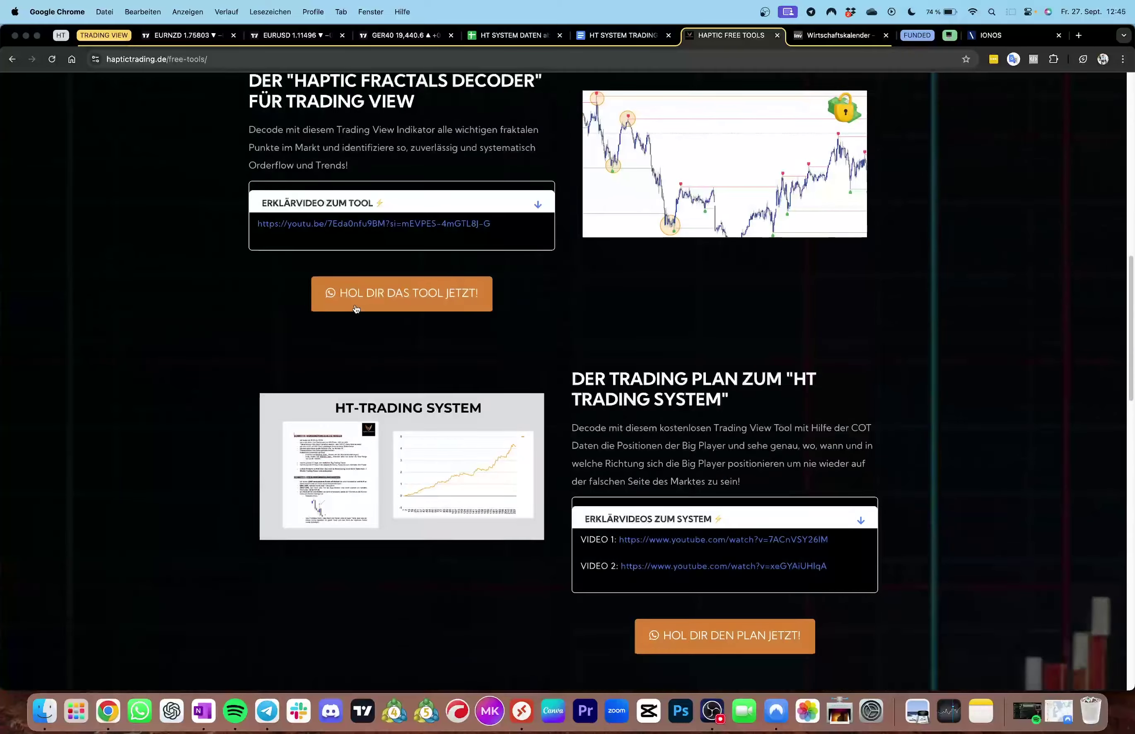
scroll(446, 330, down, 2)
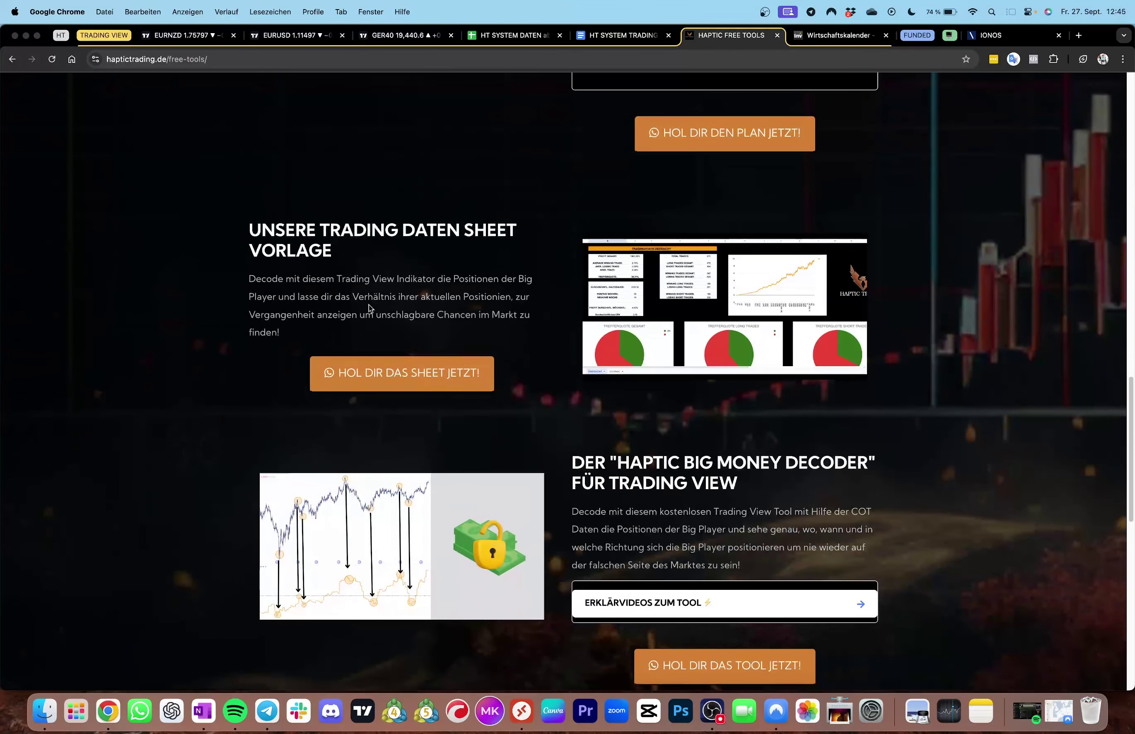
Highlight parts of the headings for the trading data sheet template, the Haptic Big Money Decoder and the Haptic Big Money Decoder Index
drag(385, 234, 220, 233)
scroll(650, 354, down, 2)
scroll(720, 395, down, 1)
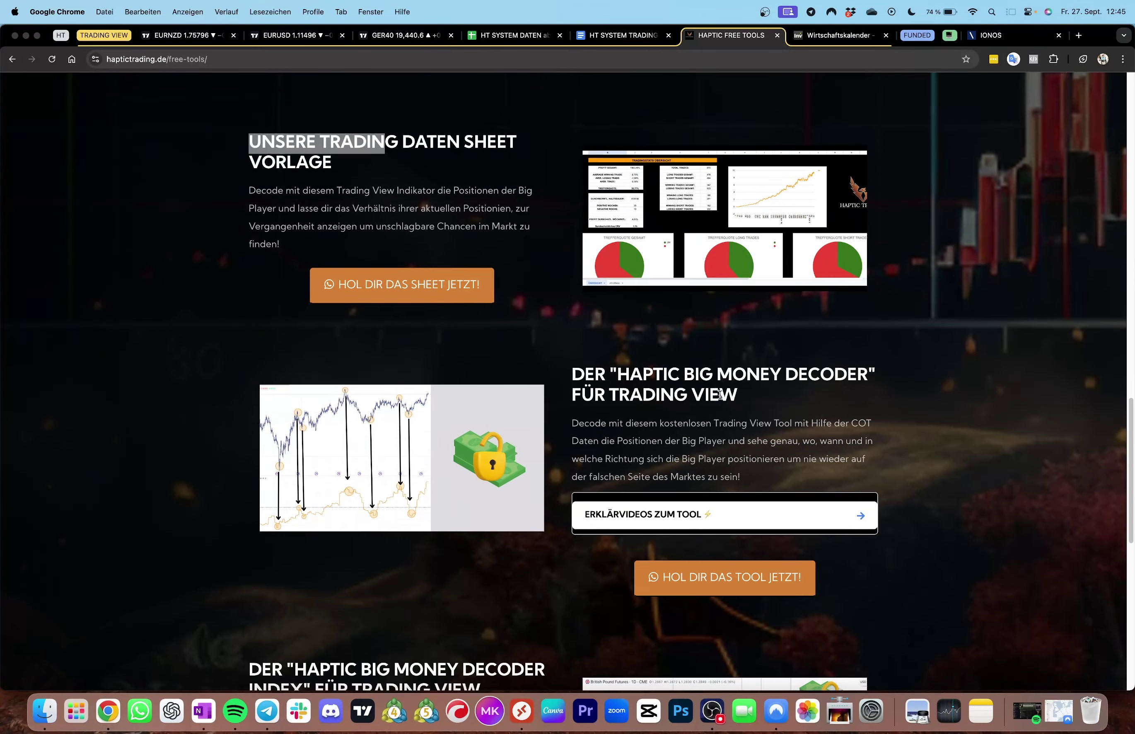
drag(619, 373, 833, 376)
scroll(830, 376, down, 7)
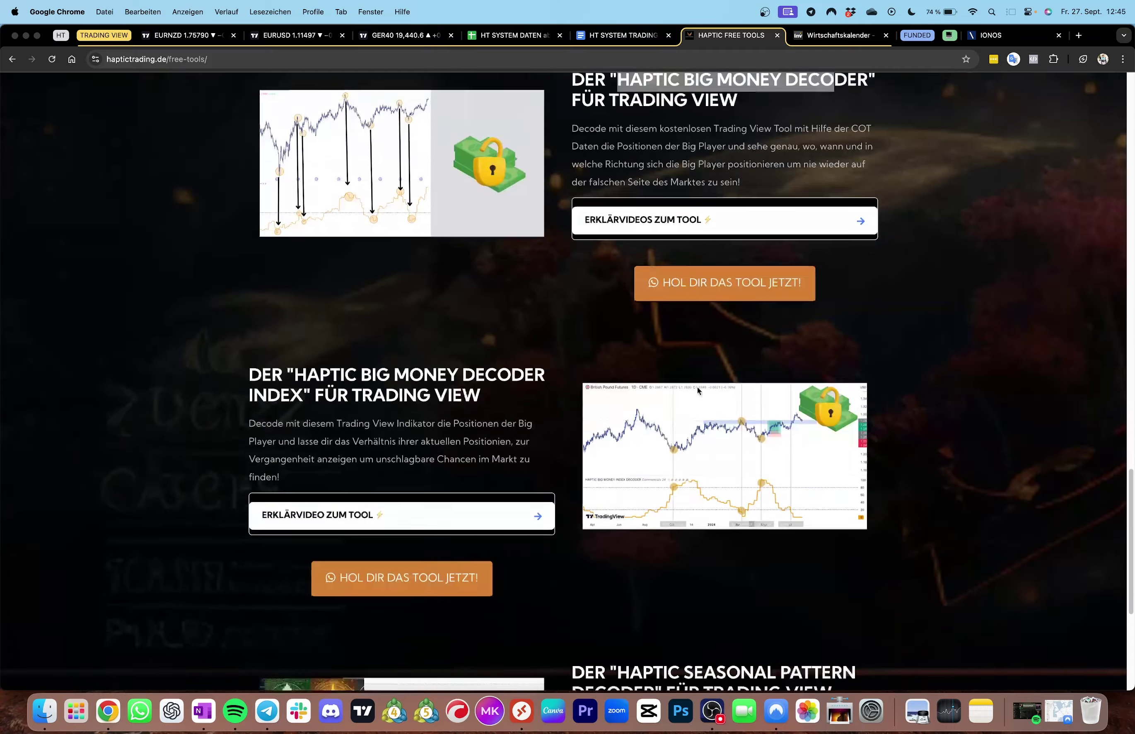
drag(344, 377, 315, 397)
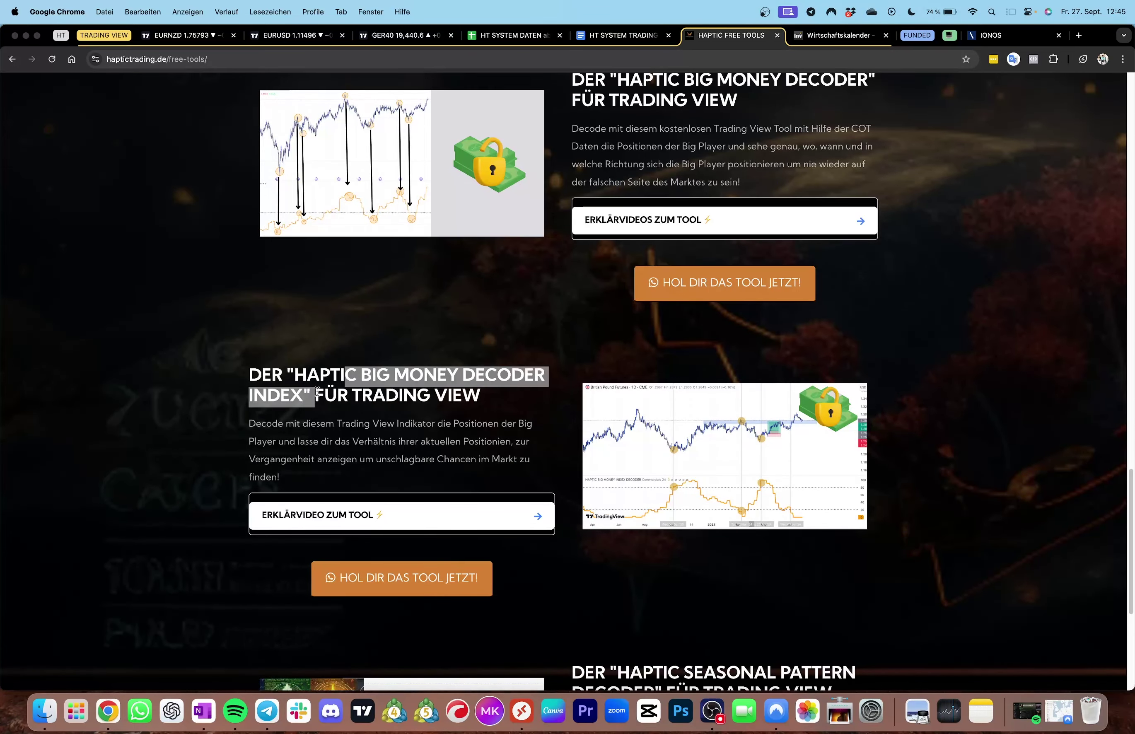
Expand the explainer video link of the Haptic Big Money Decoder Index and view the Haptic Seasonal Pattern Decoder section
scroll(390, 372, down, 4)
click(385, 364)
scroll(459, 328, up, 5)
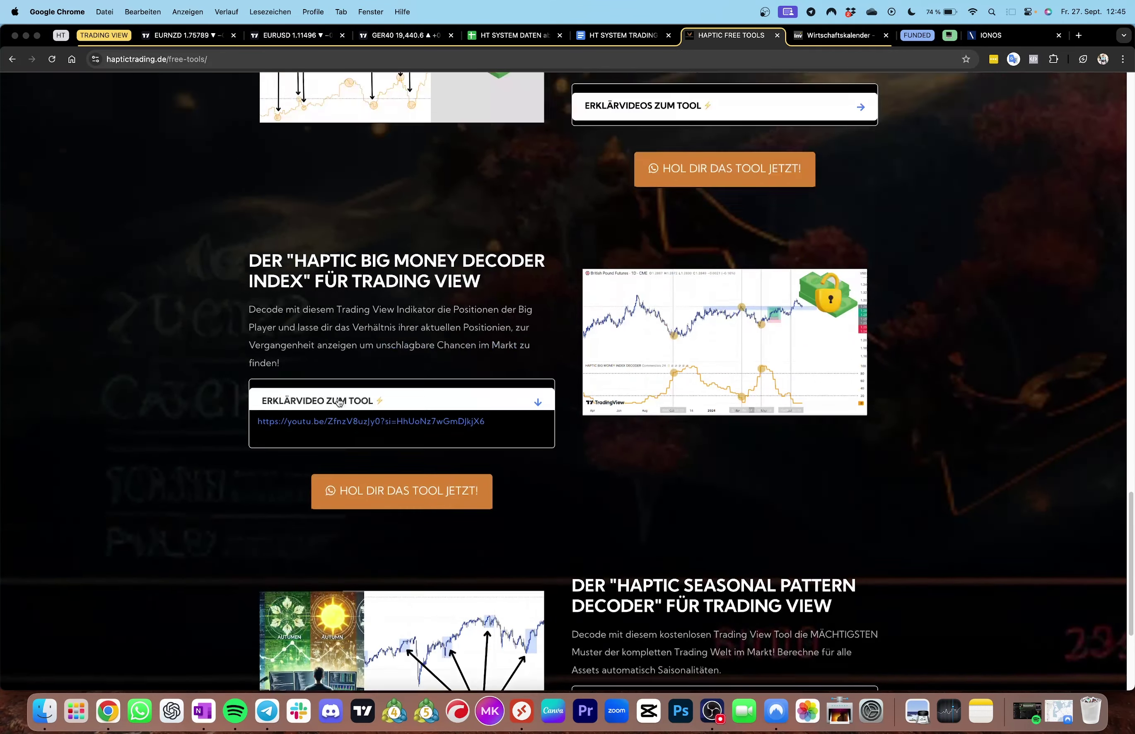
scroll(510, 300, down, 7)
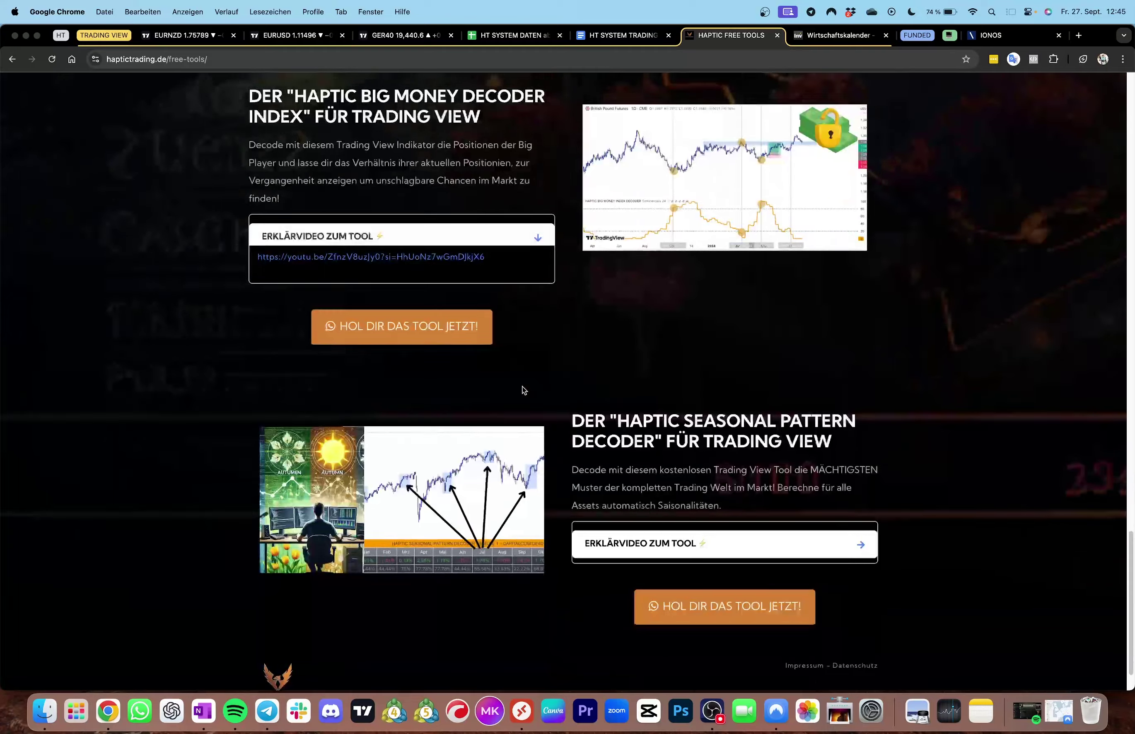
Look over the two Haptic Big Money Decoder sections again and switch to the GER40 chart in TradingView
scroll(511, 340, up, 12)
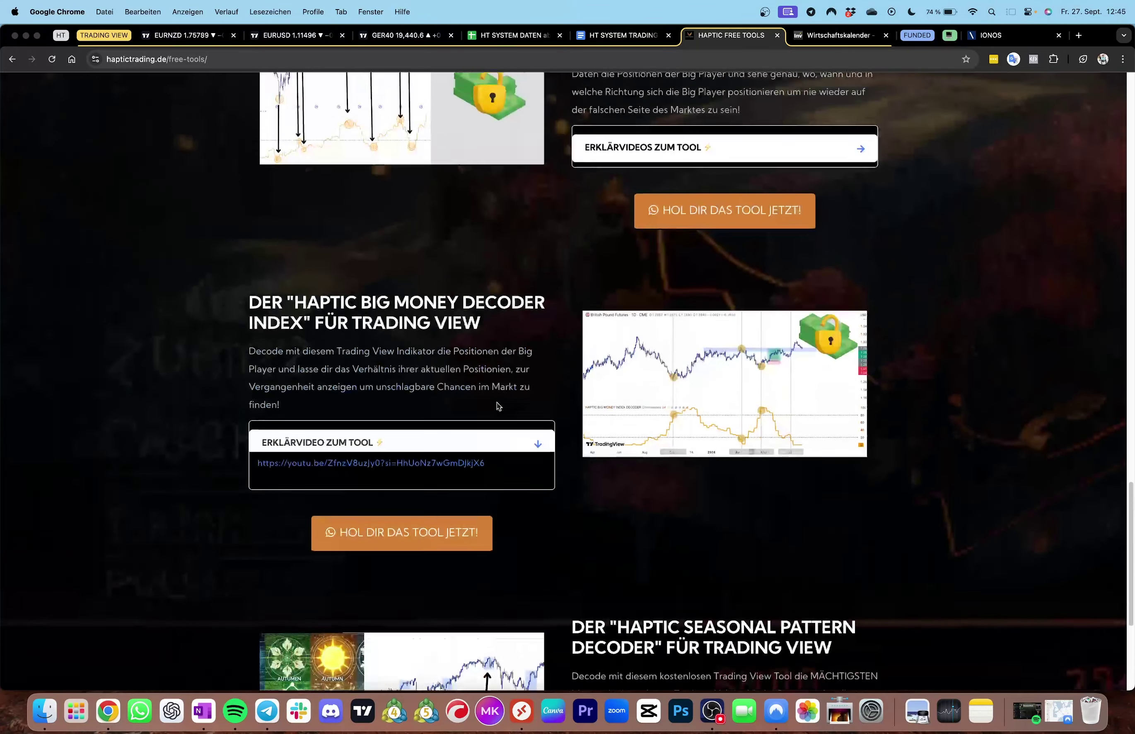
scroll(530, 405, down, 4)
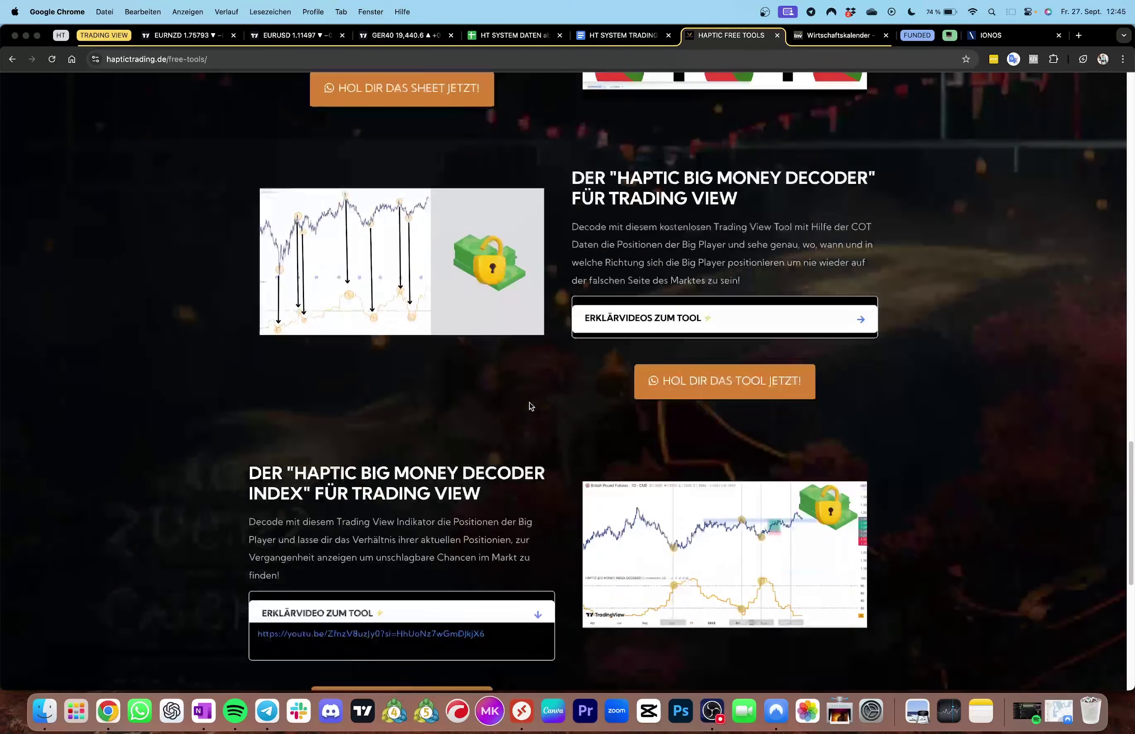
scroll(591, 456, down, 2)
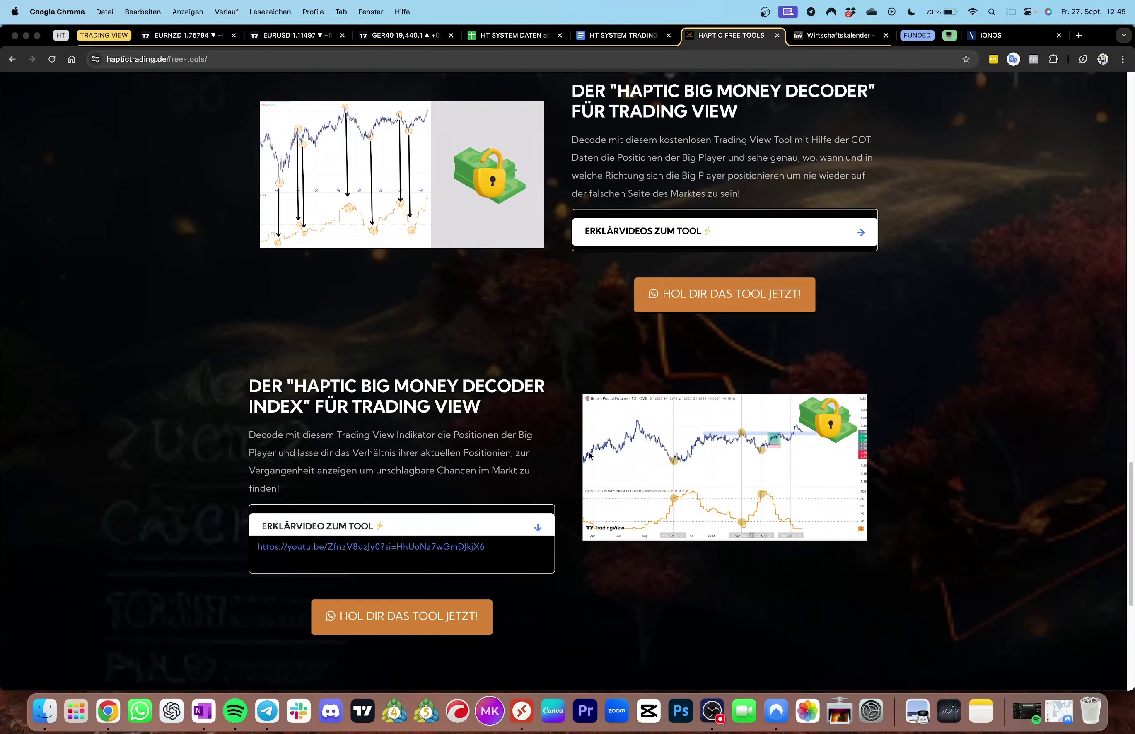
scroll(590, 455, up, 1)
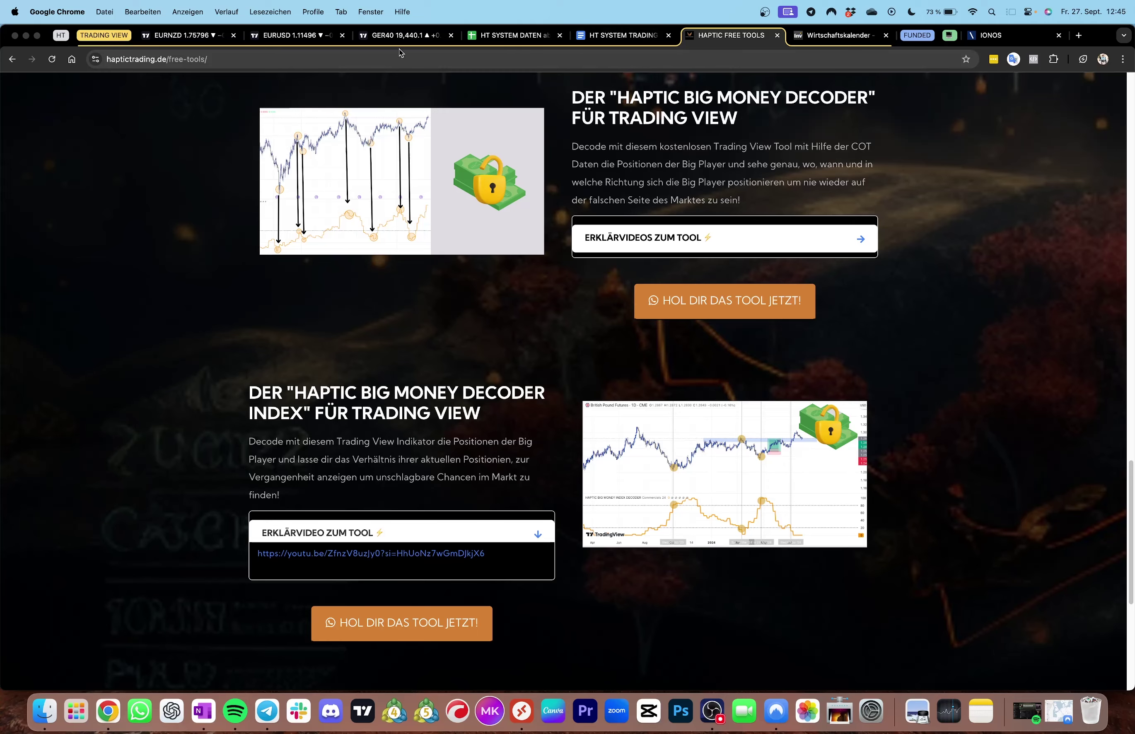
click(403, 36)
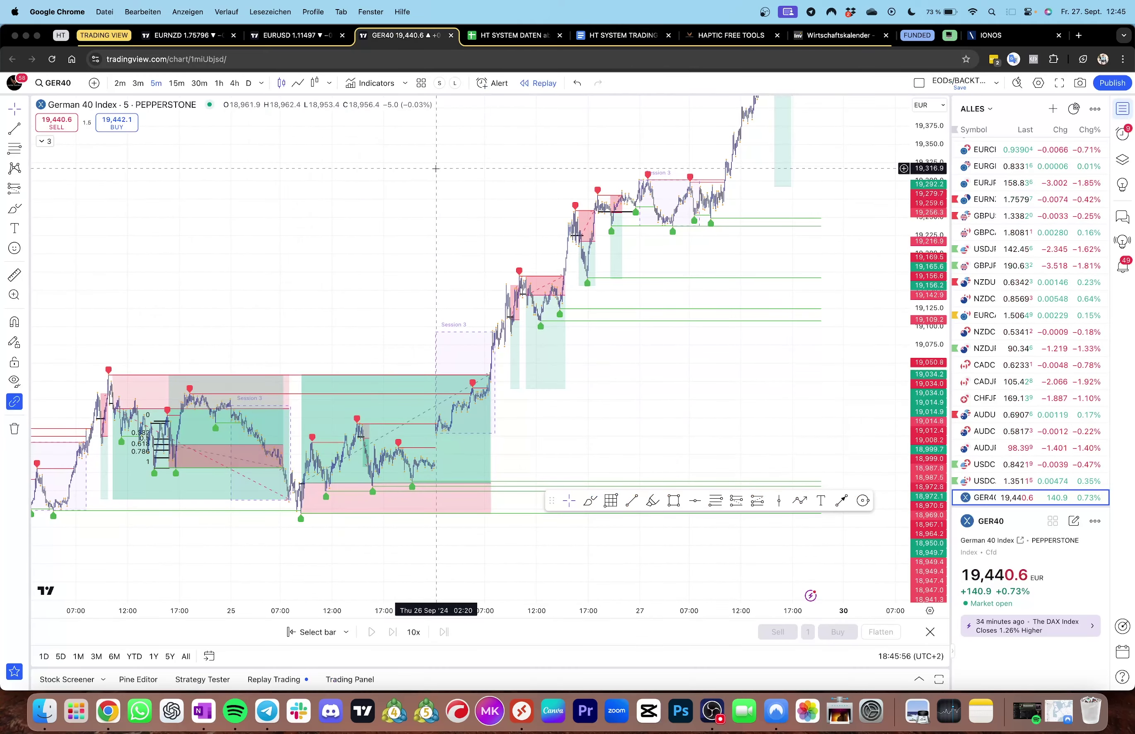